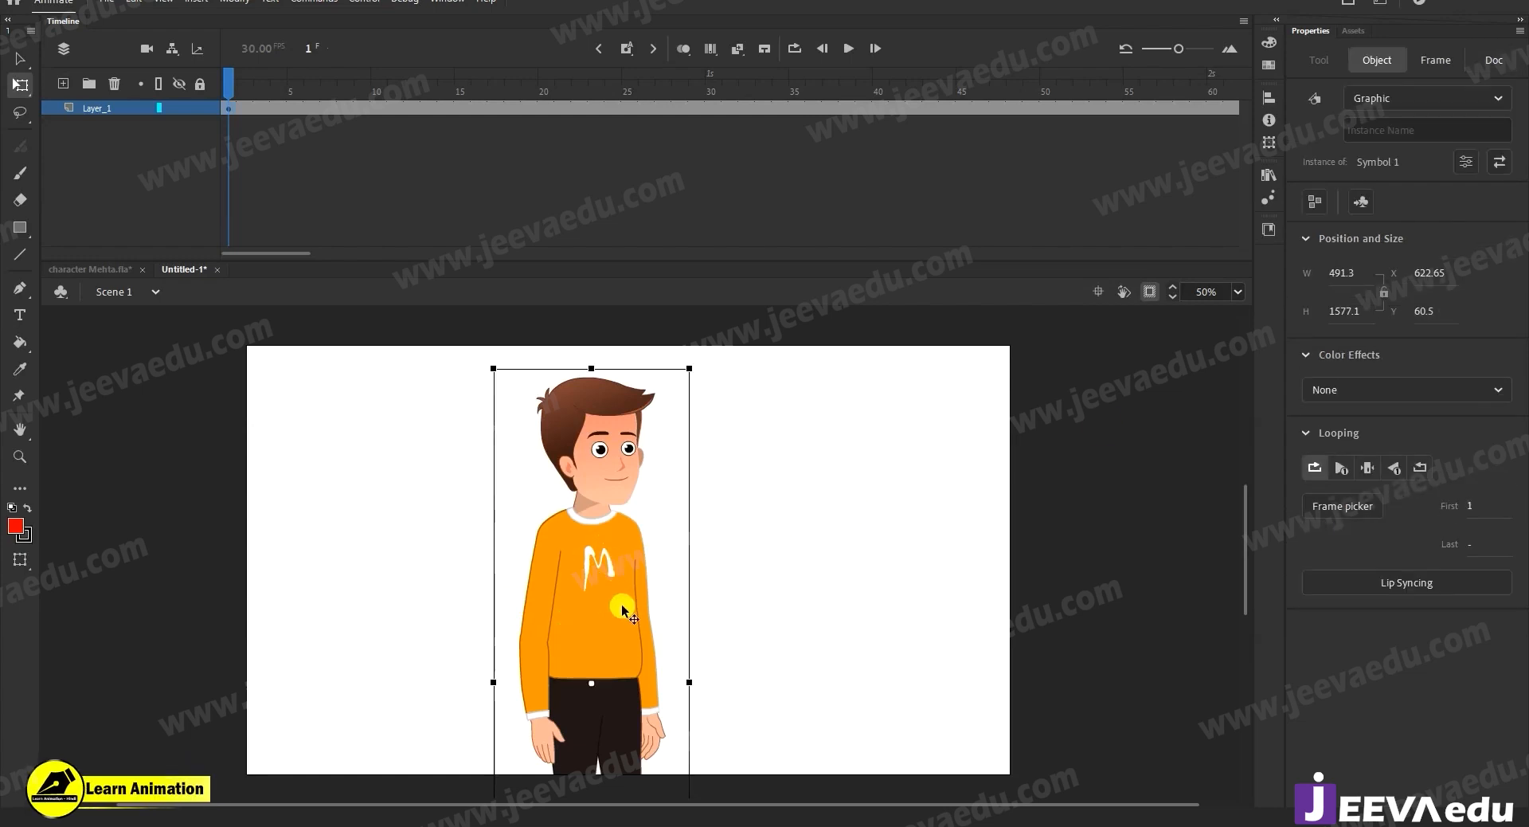
# Move the character slightly to the right on the stage and open its symbol for editing.
pyautogui.moveTo(619, 599); pyautogui.dragTo(643, 596)
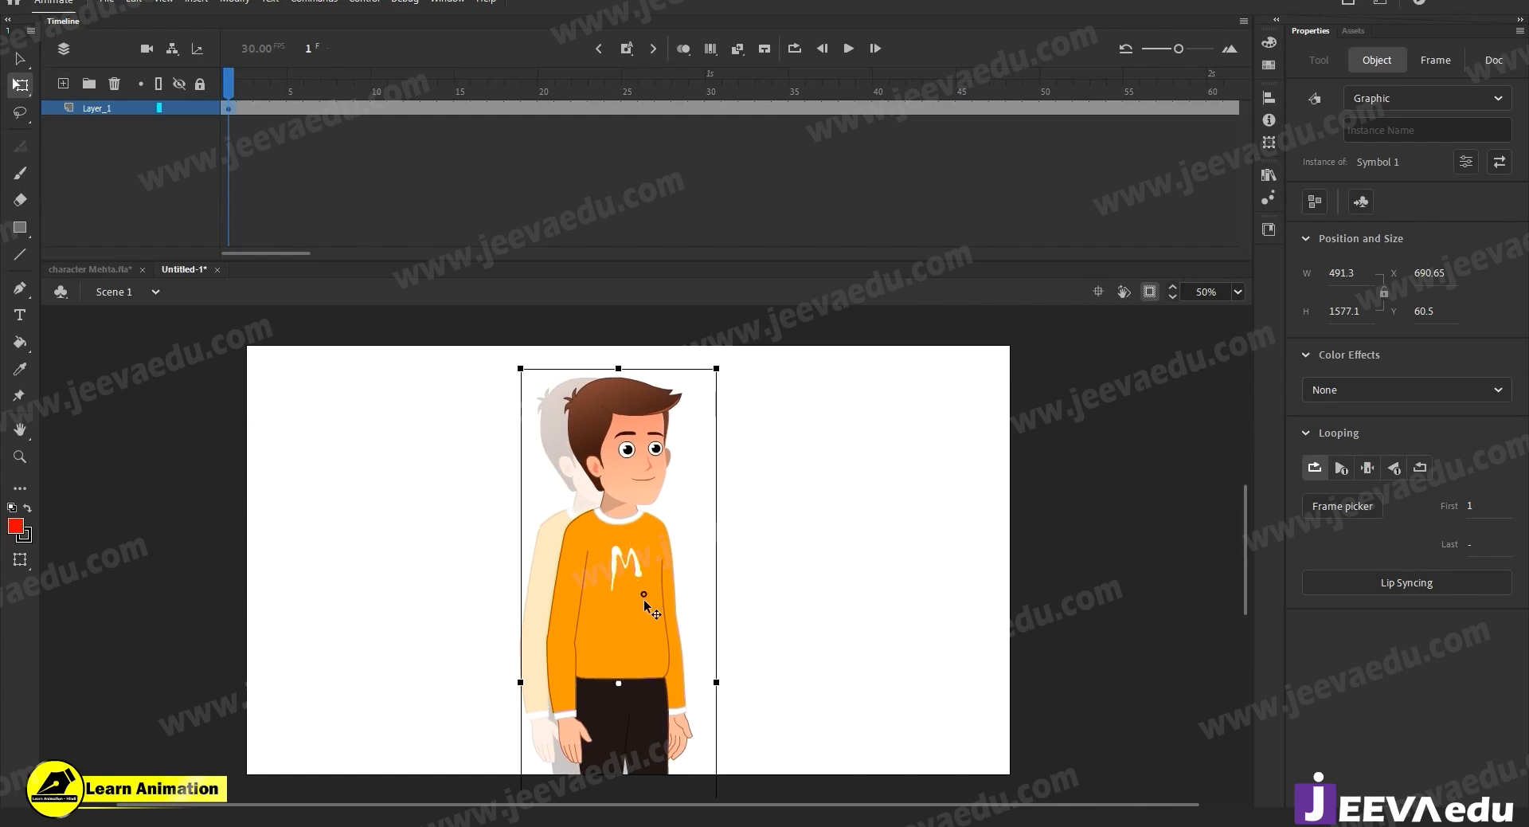
pyautogui.doubleClick(642, 599)
pyautogui.press('z')
pyautogui.click(664, 511)
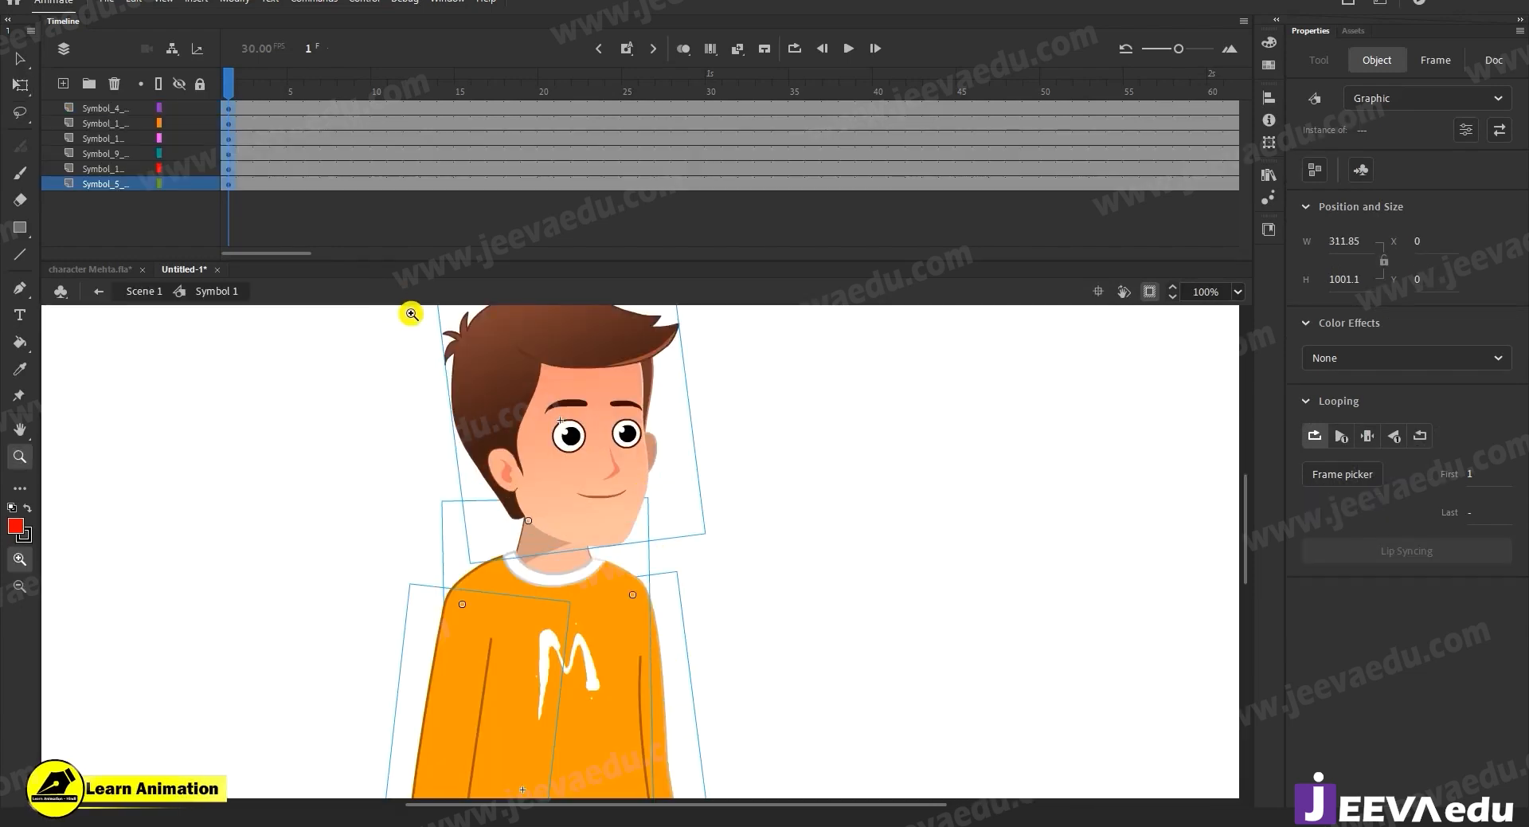
# Preview the existing animation inside the character symbol, starting from the first frame.
pyautogui.click(274, 107)
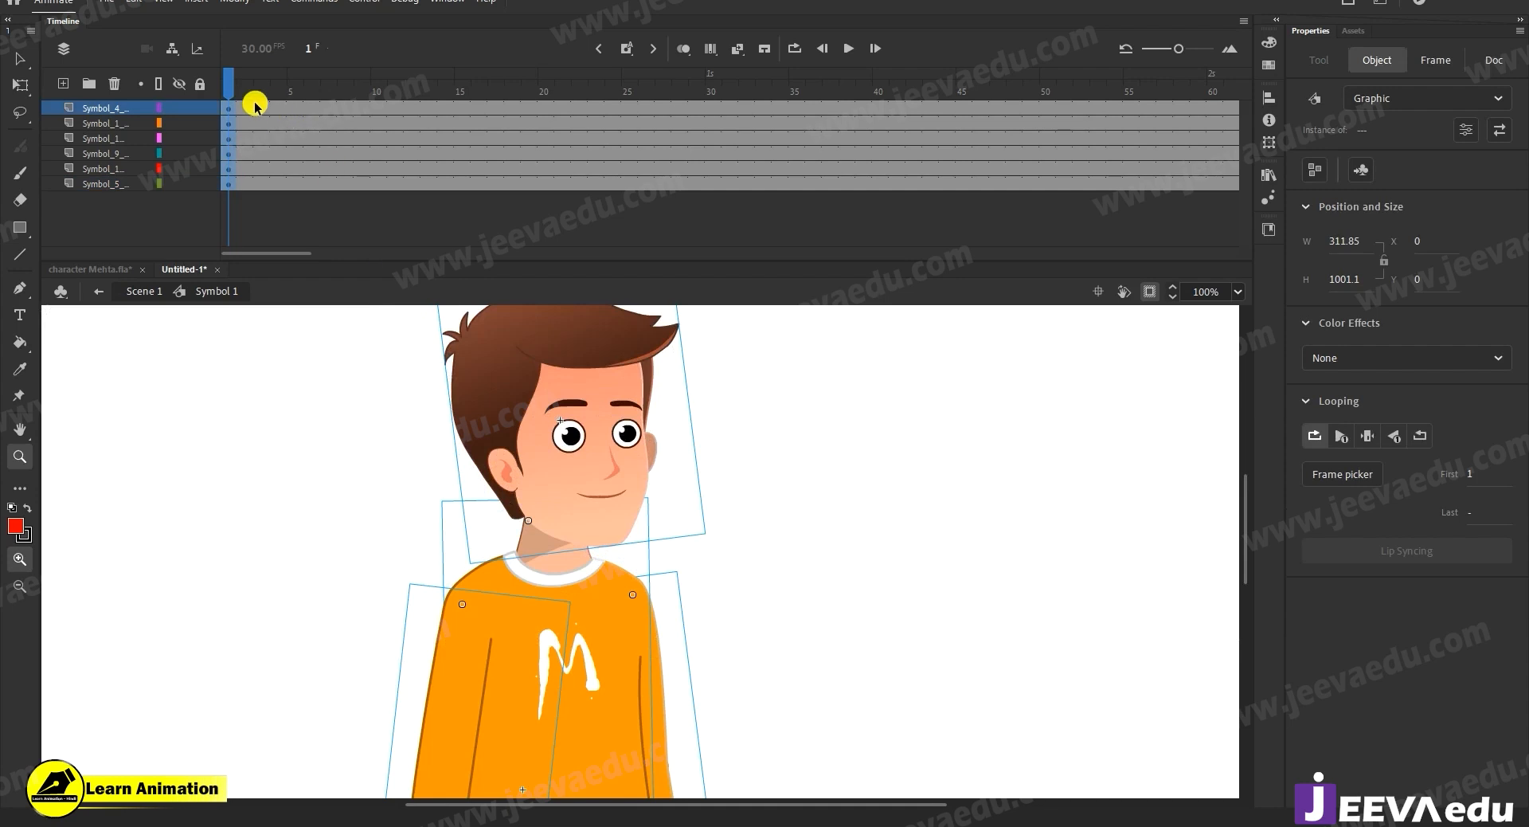
pyautogui.press('Return')
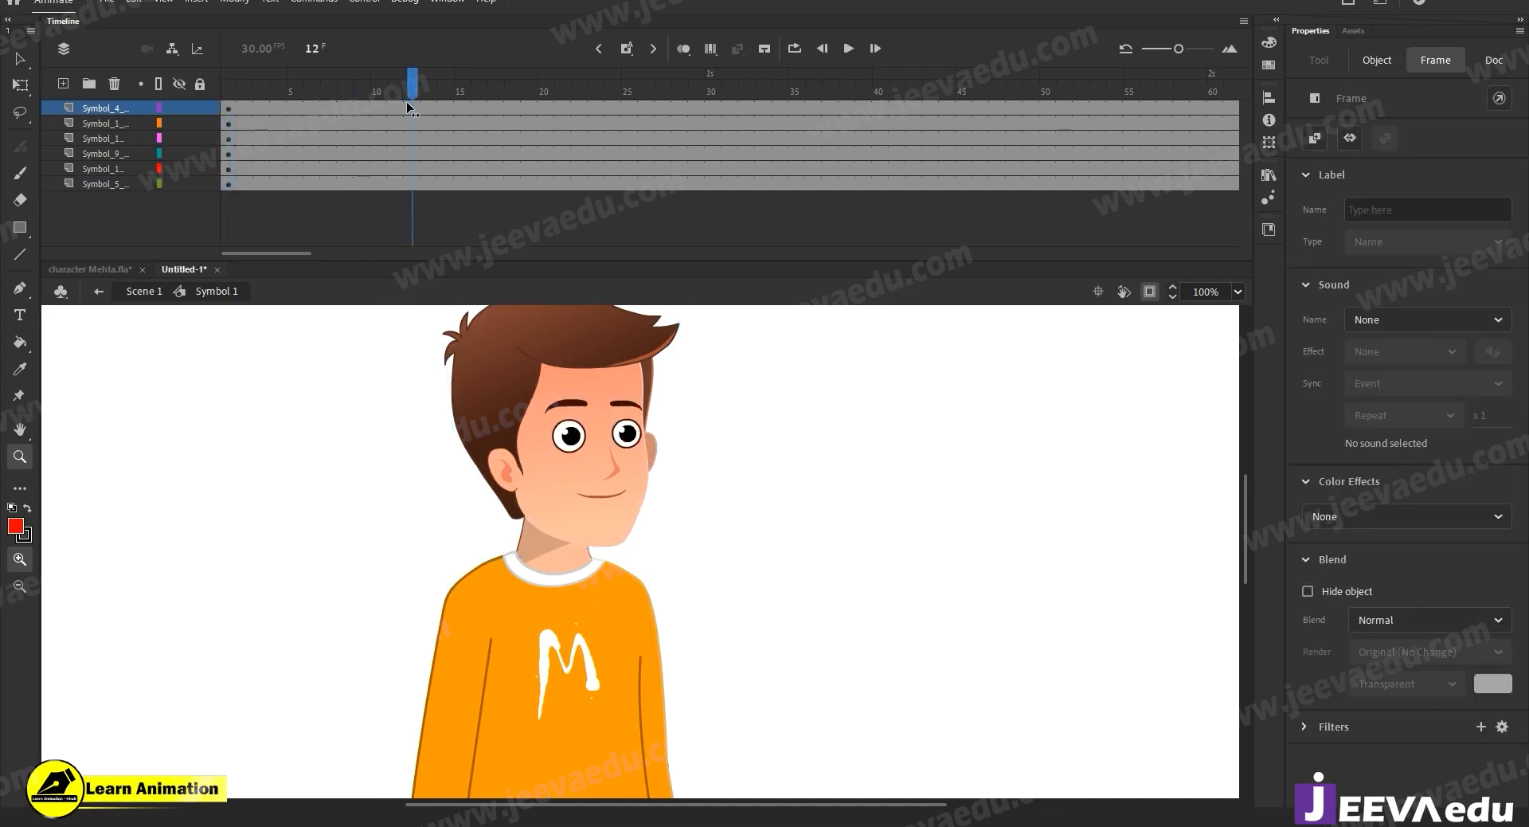
pyautogui.moveTo(216, 136); pyautogui.dragTo(143, 147)
pyautogui.keyDown('alt'); pyautogui.click(709, 611); pyautogui.keyUp('alt')
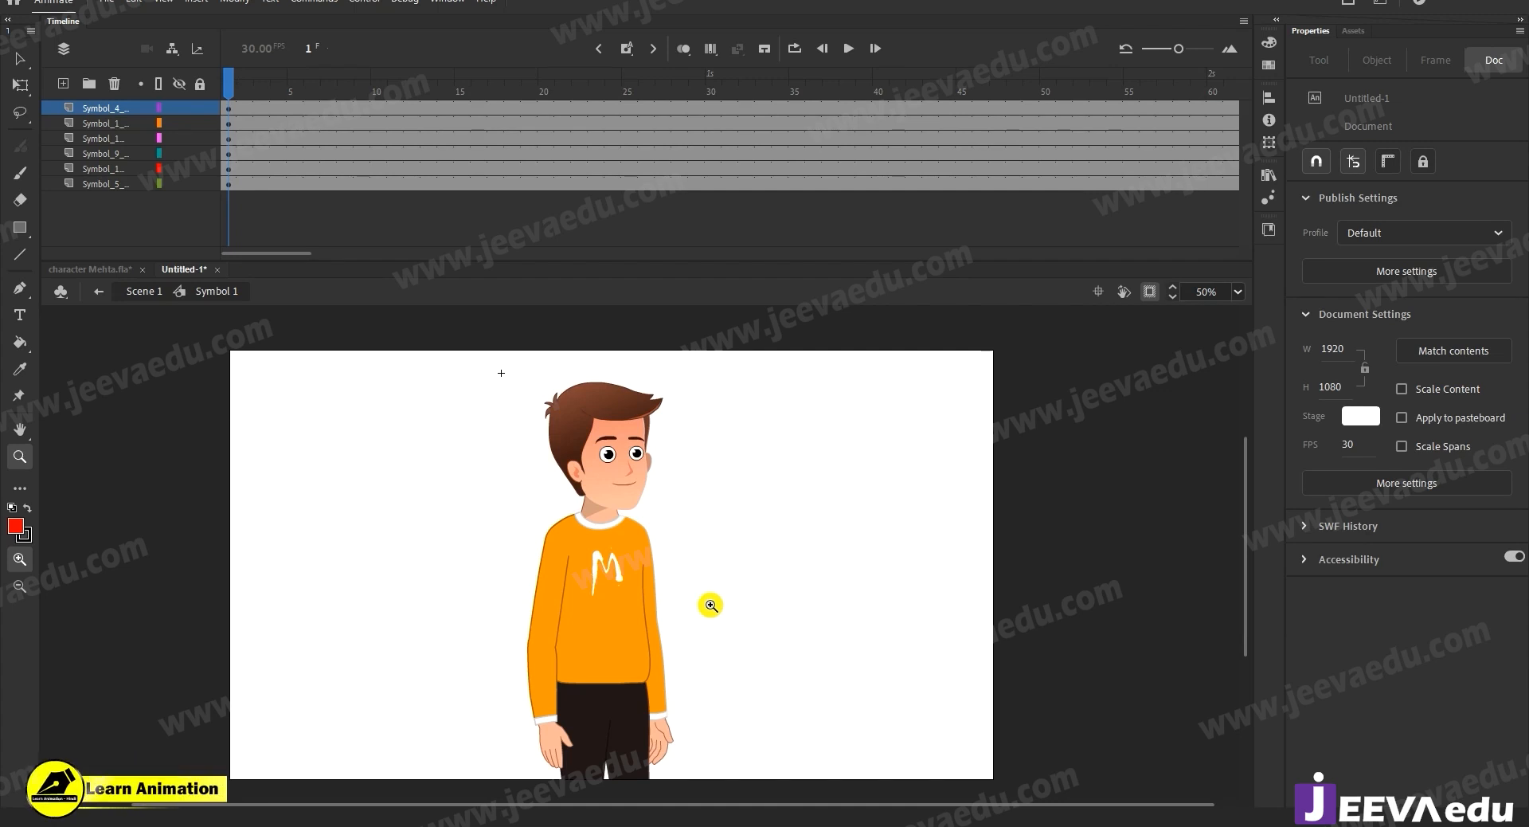
pyautogui.moveTo(251, 82); pyautogui.dragTo(184, 147)
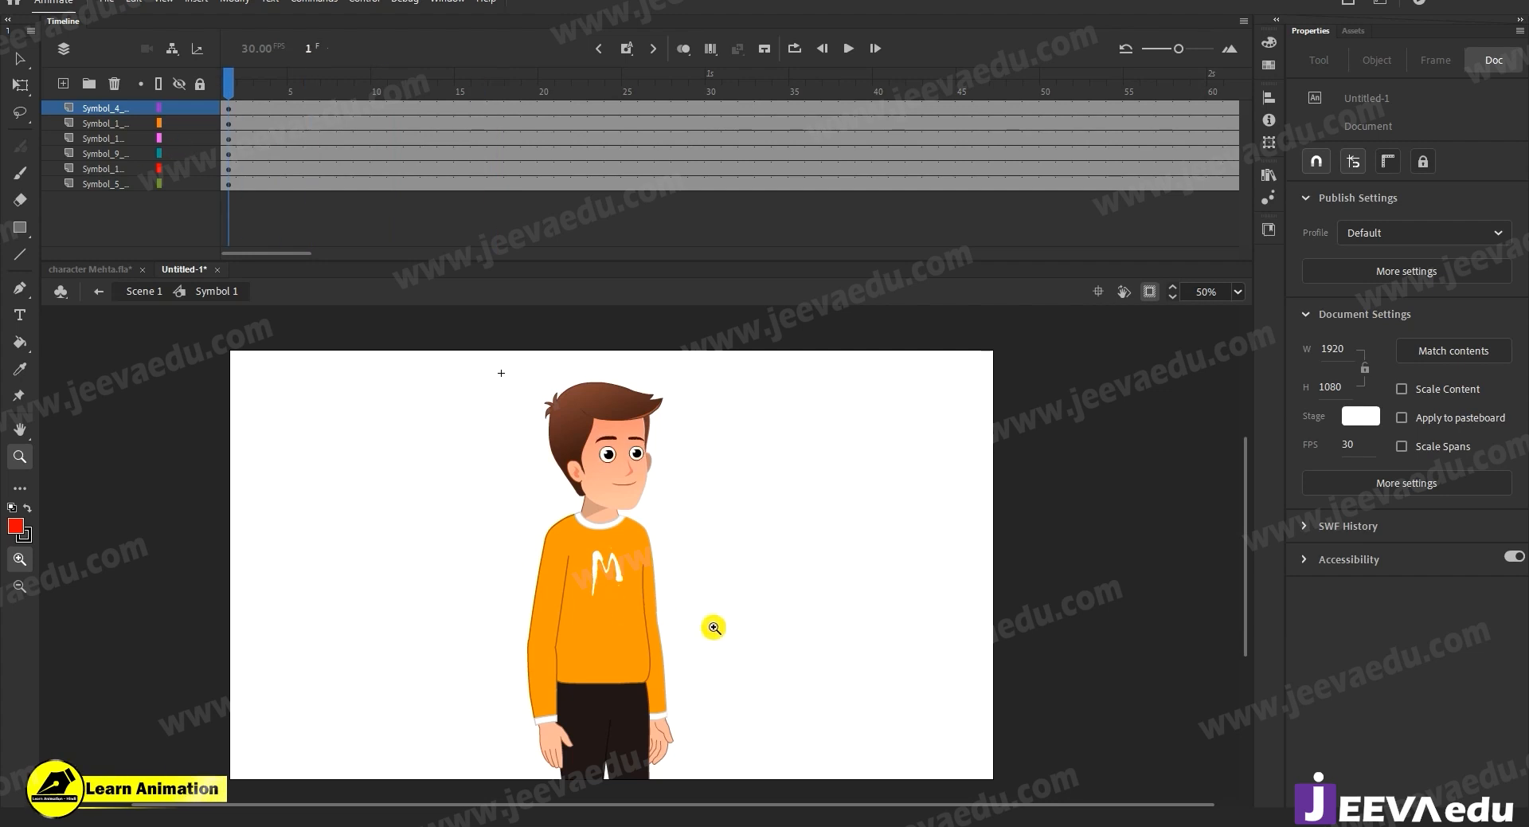
# Return to the main scene and reopen the character symbol for editing.
pyautogui.press('v')
pyautogui.doubleClick(450, 549)
pyautogui.click(617, 481)
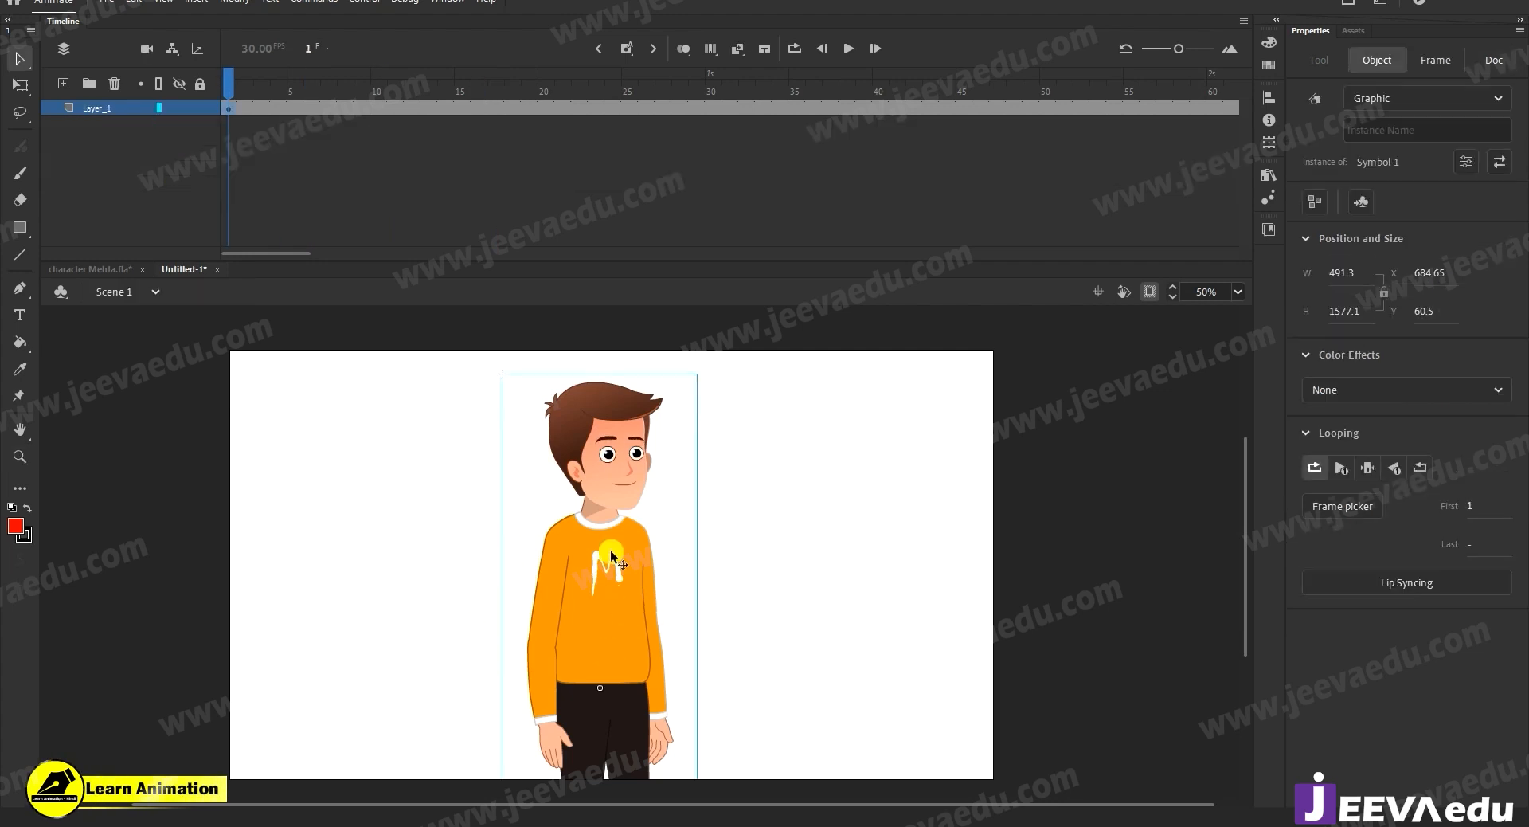
pyautogui.doubleClick(608, 606)
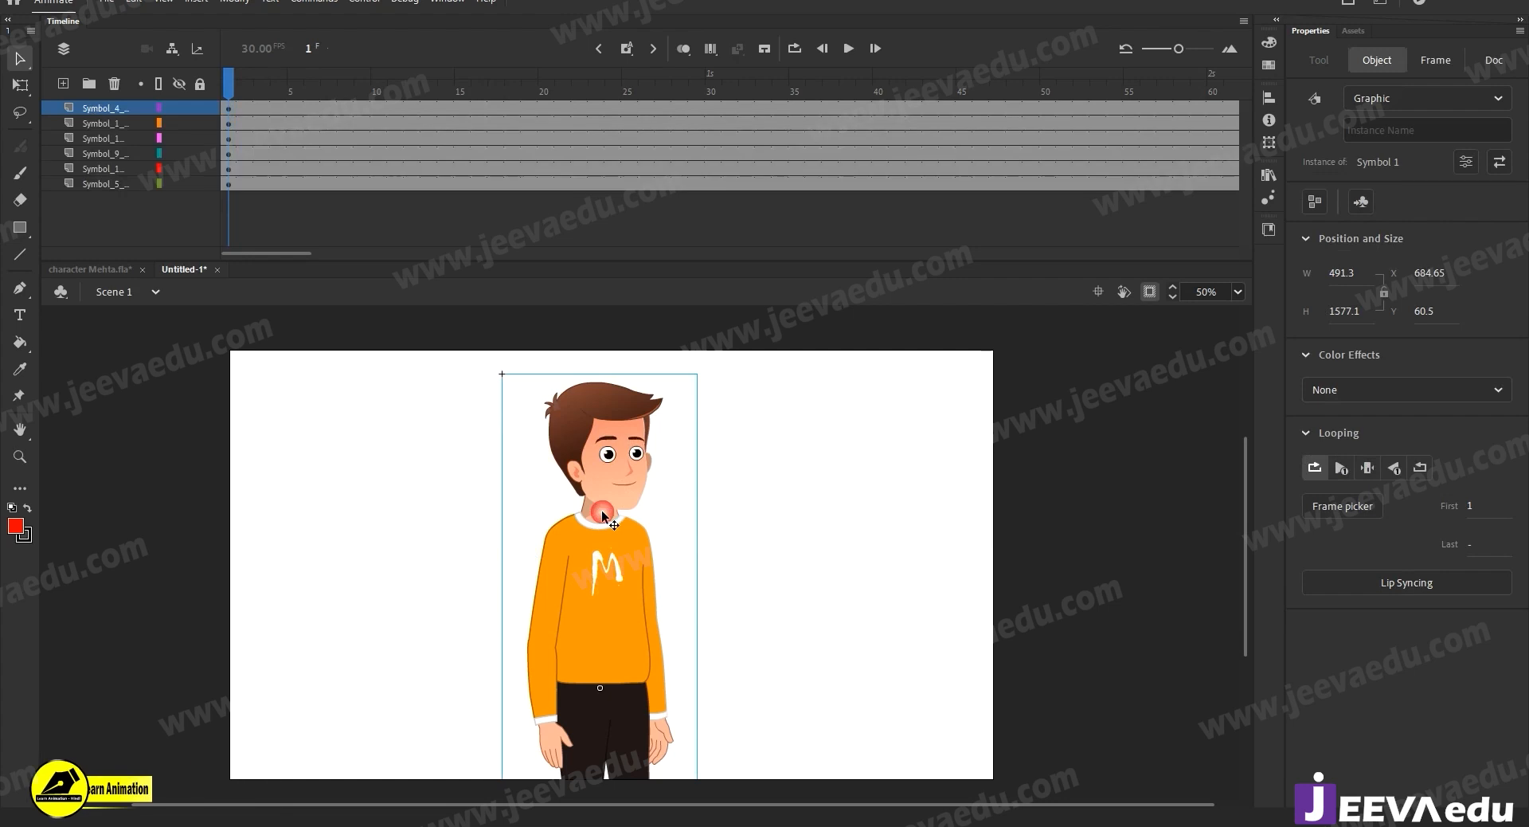
# Insert a keyframe at frame 7 on the head layer and flip the head horizontally.
pyautogui.click(610, 455)
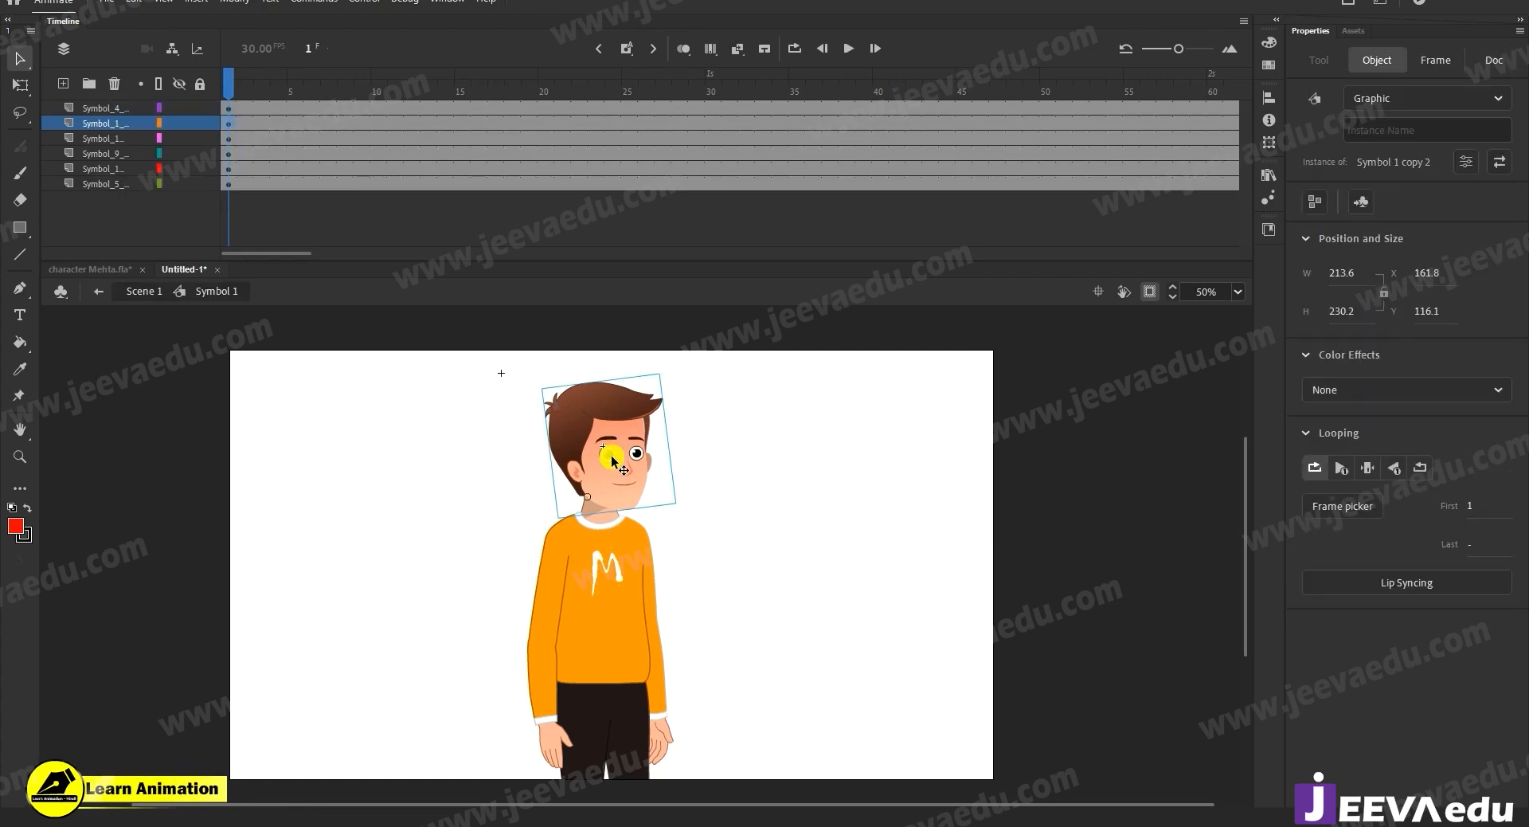
pyautogui.click(325, 124)
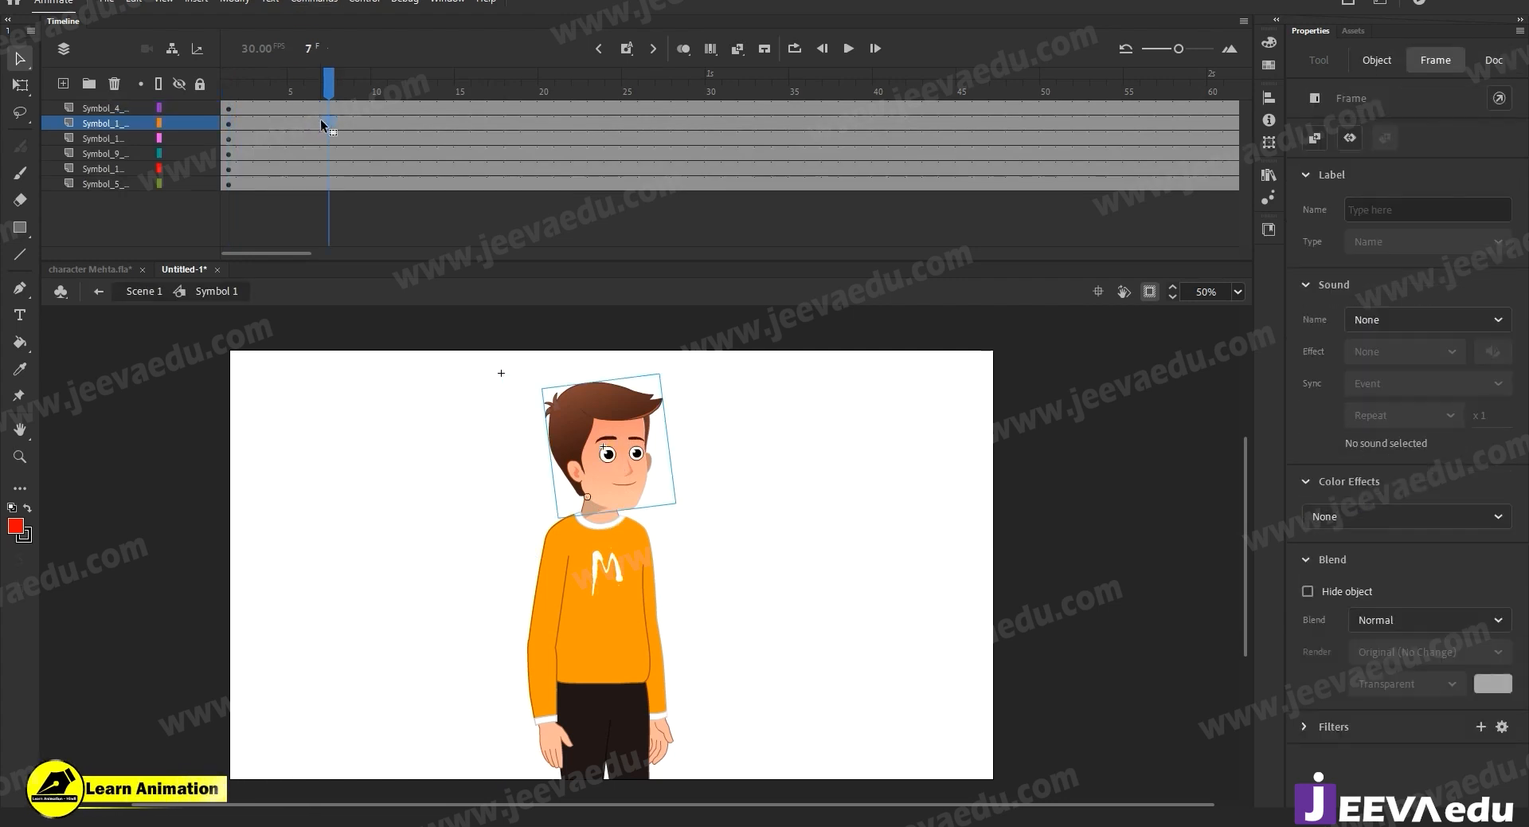
pyautogui.click(224, 7)
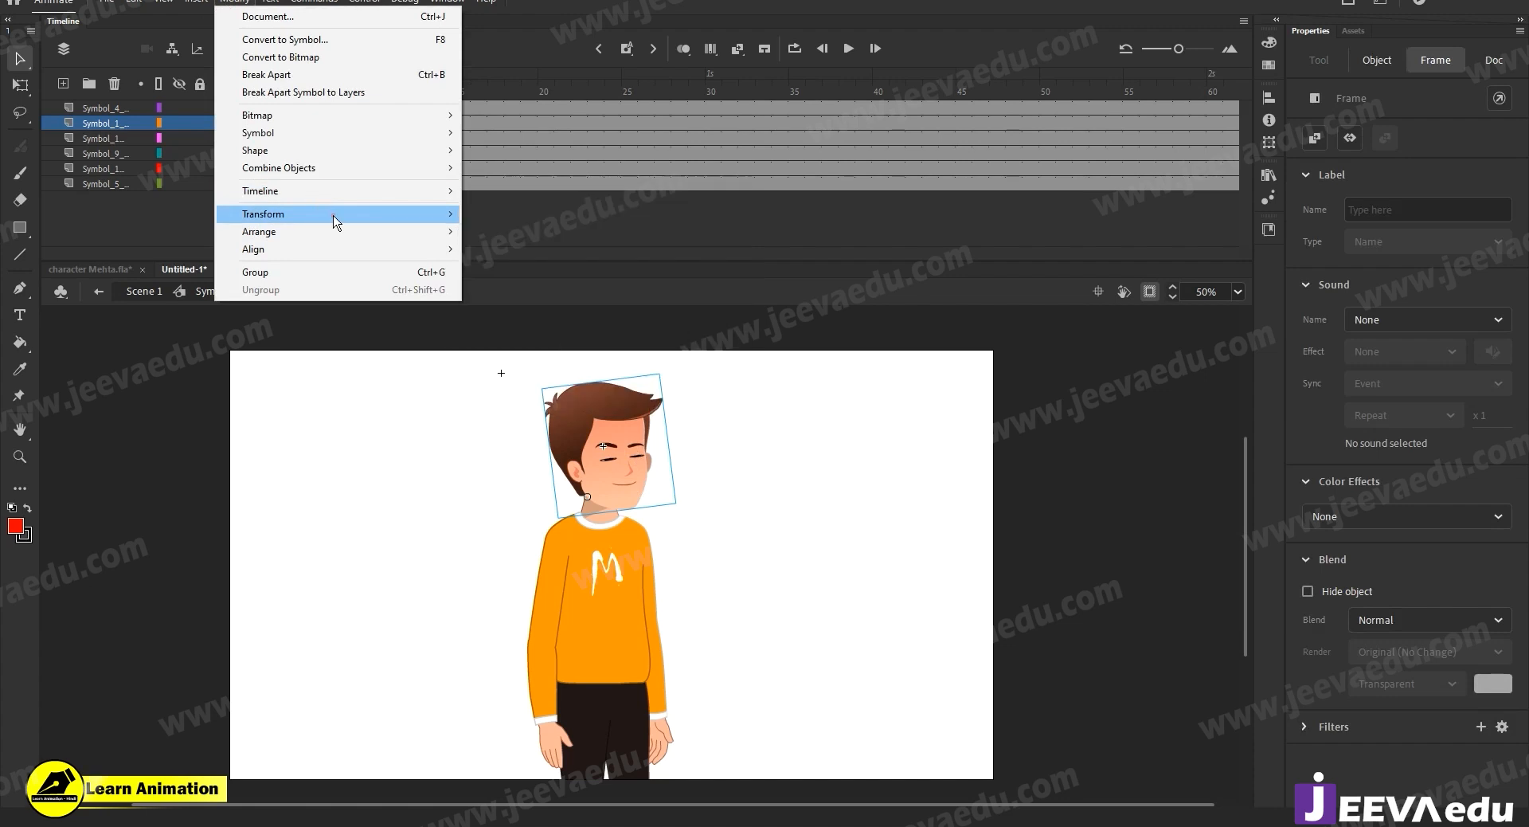
pyautogui.moveTo(331, 215)
pyautogui.click(476, 383)
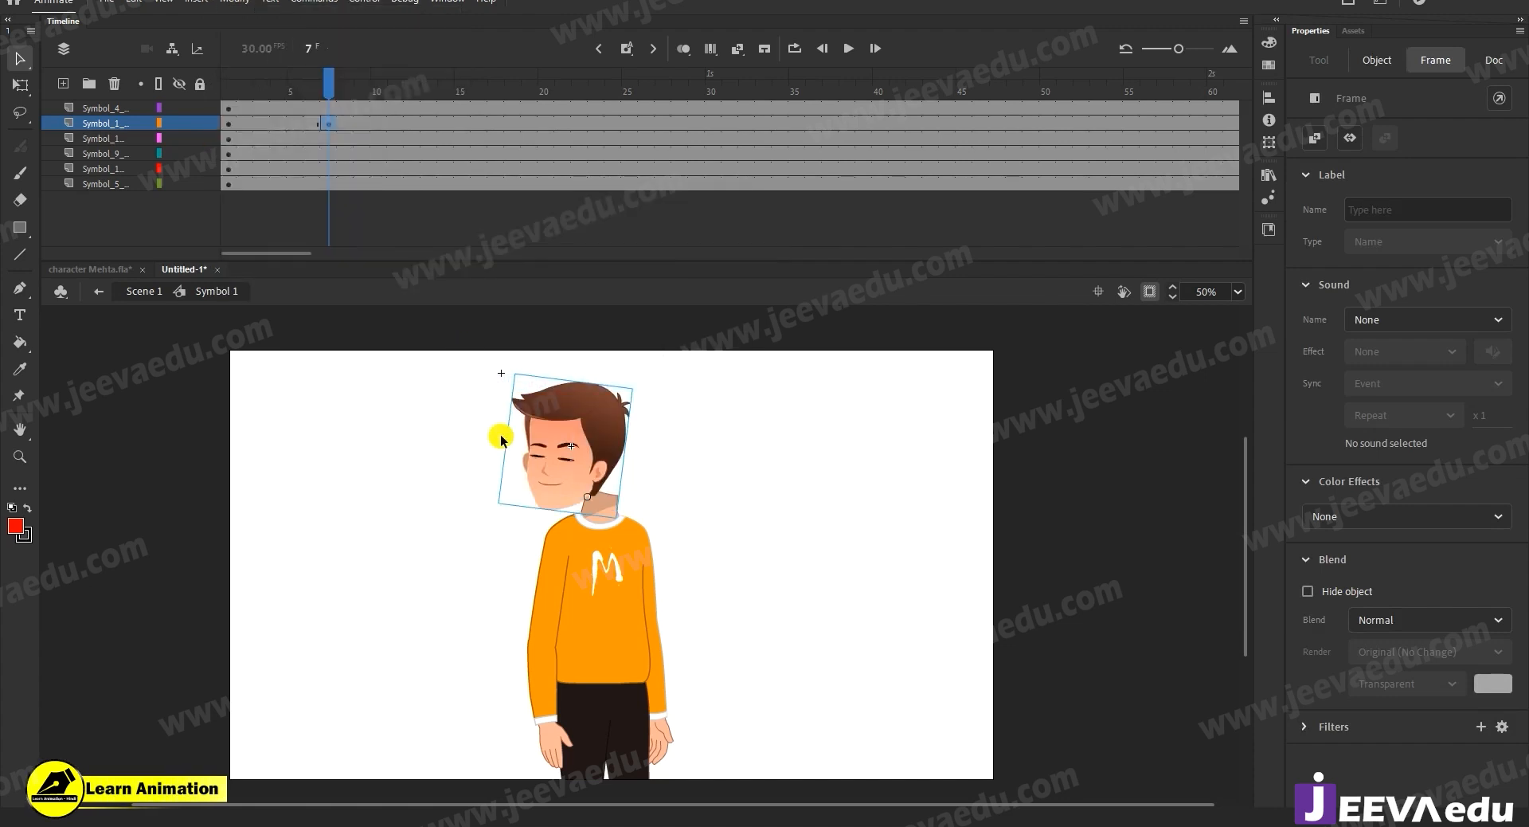
# Nudge the flipped head to the right until it sits over the neck.
pyautogui.press('Right')
pyautogui.press('Right')
pyautogui.press('Right')
pyautogui.press('Right')
pyautogui.press('Right')
pyautogui.press('Right')
pyautogui.press('Right')
pyautogui.press('Right')
pyautogui.press('Right')
pyautogui.press('Right')
pyautogui.press('Right')
pyautogui.press('Right')
pyautogui.press('Right')
pyautogui.press('Right')
pyautogui.press('Right')
pyautogui.press('Right')
pyautogui.press('Right')
pyautogui.press('Right')
pyautogui.press('Right')
pyautogui.press('Right')
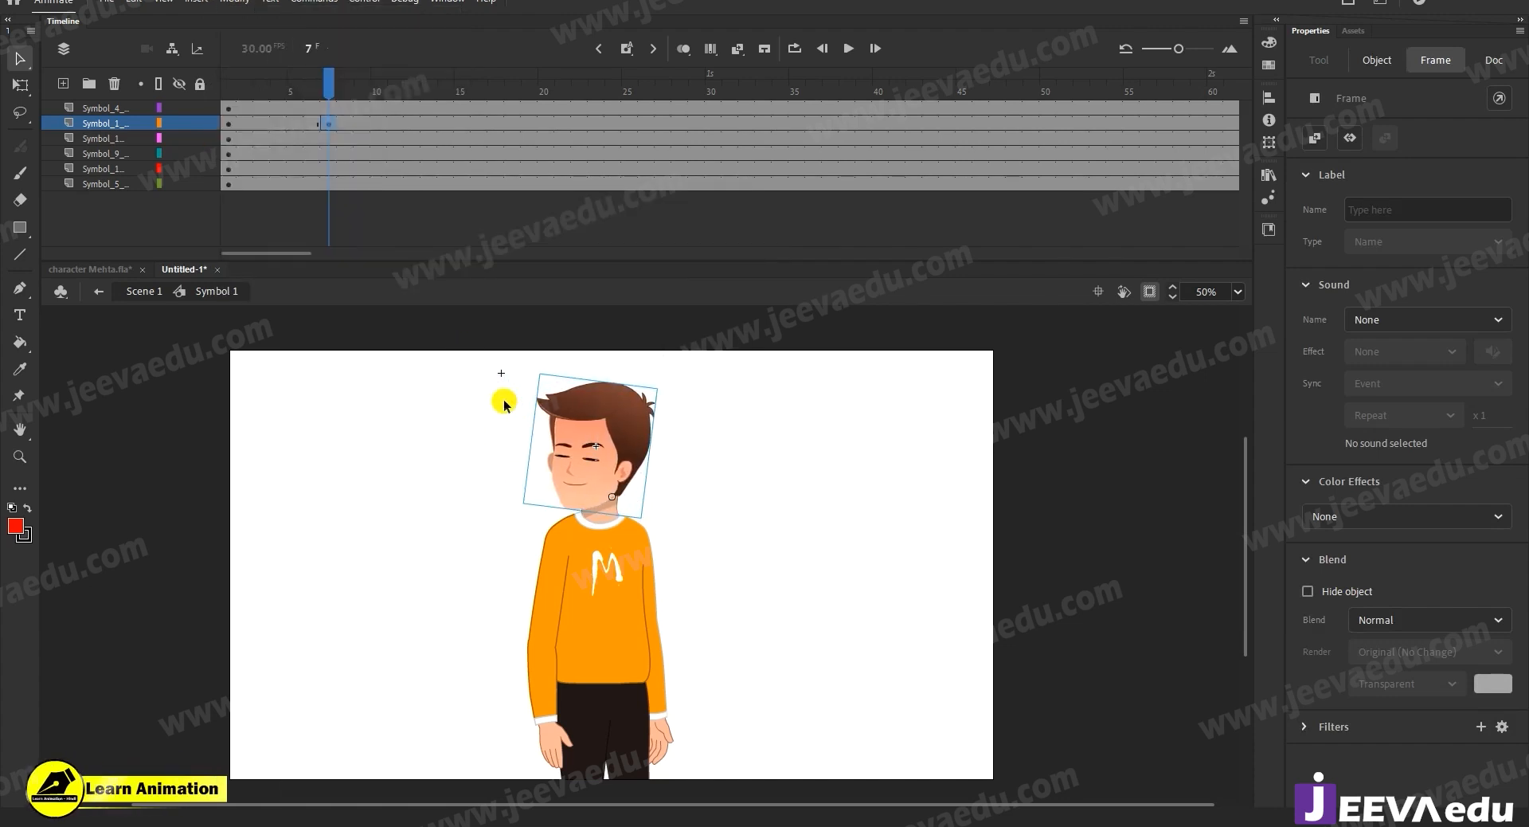
# Clear the head layer's keyframe at frame 7 and return to frame 1.
pyautogui.moveTo(327, 84); pyautogui.dragTo(376, 108)
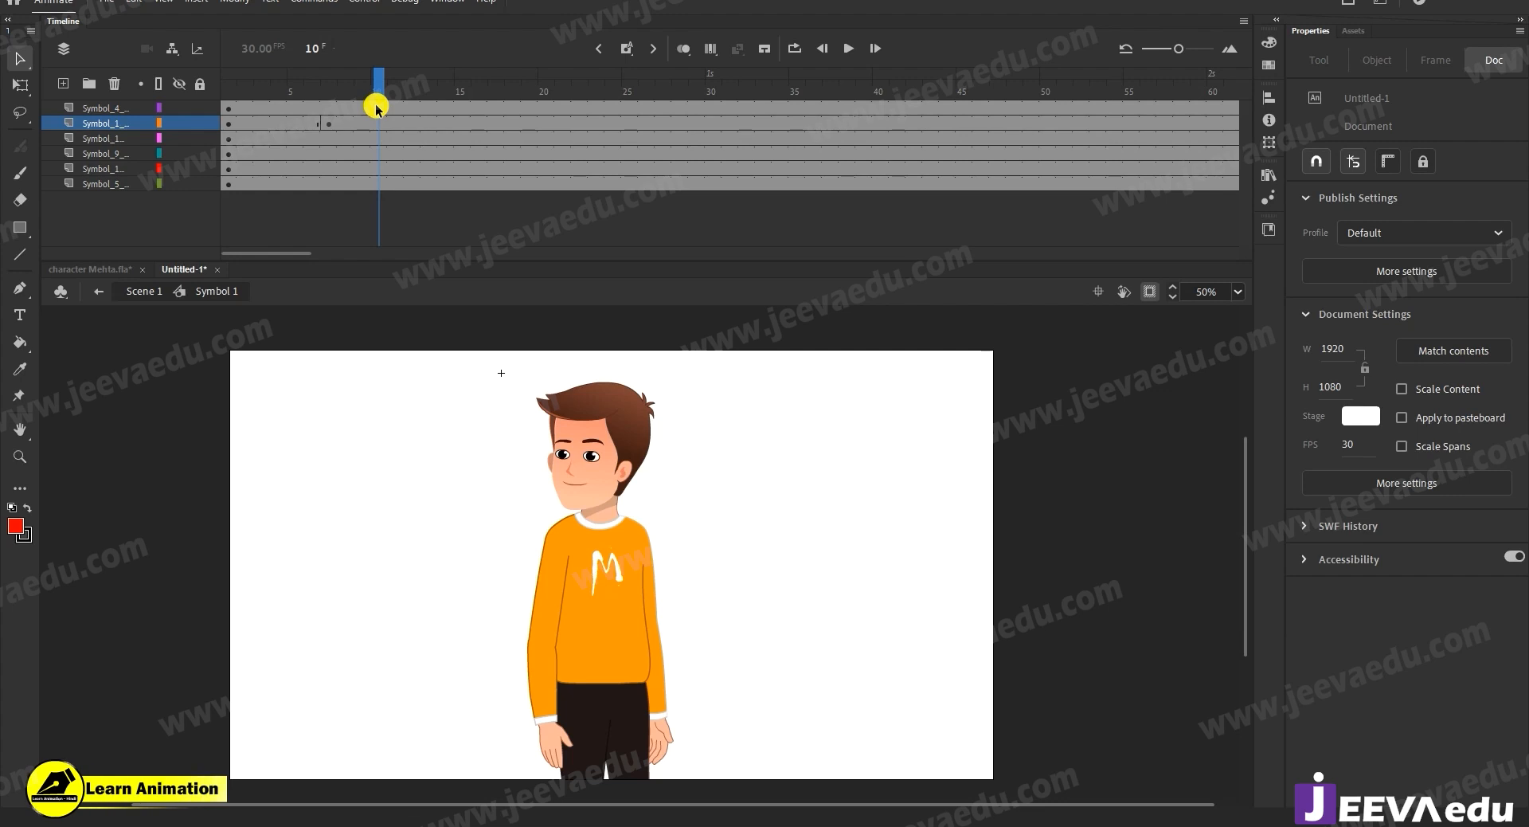
pyautogui.click(328, 125)
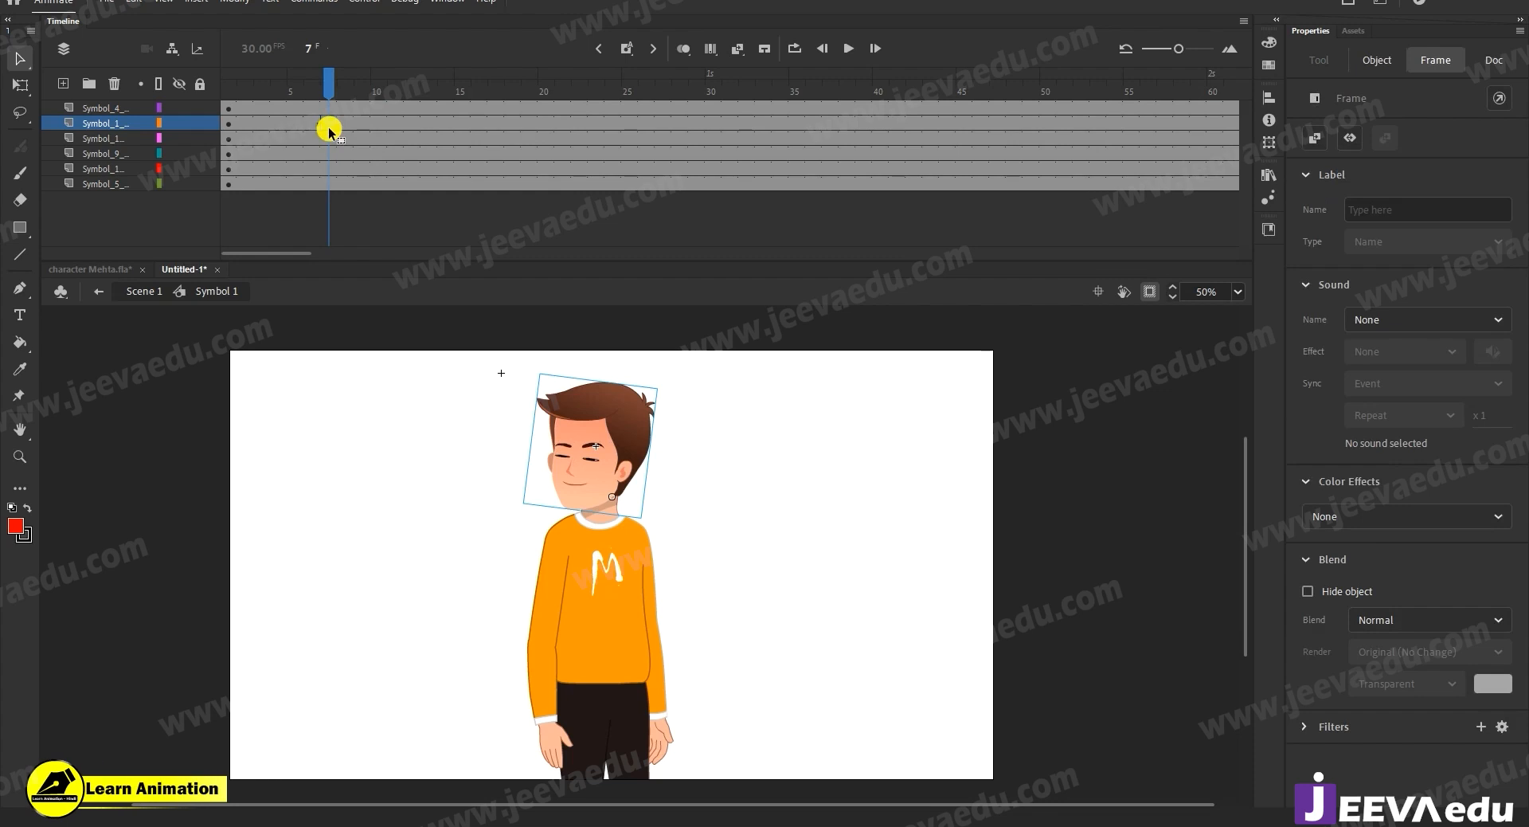
pyautogui.rightClick(329, 127)
pyautogui.click(394, 289)
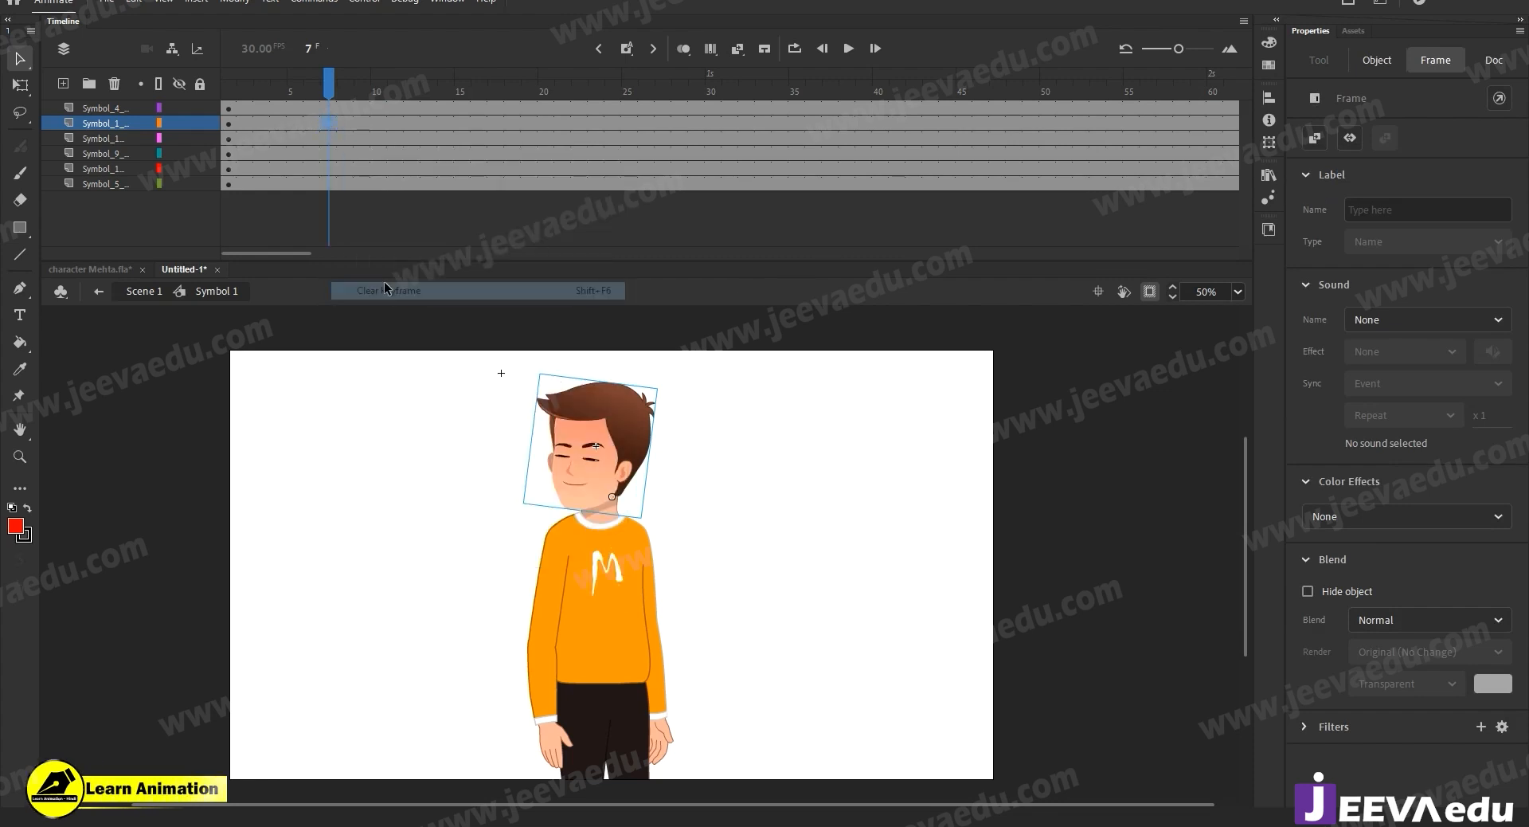
pyautogui.moveTo(328, 75); pyautogui.dragTo(132, 94)
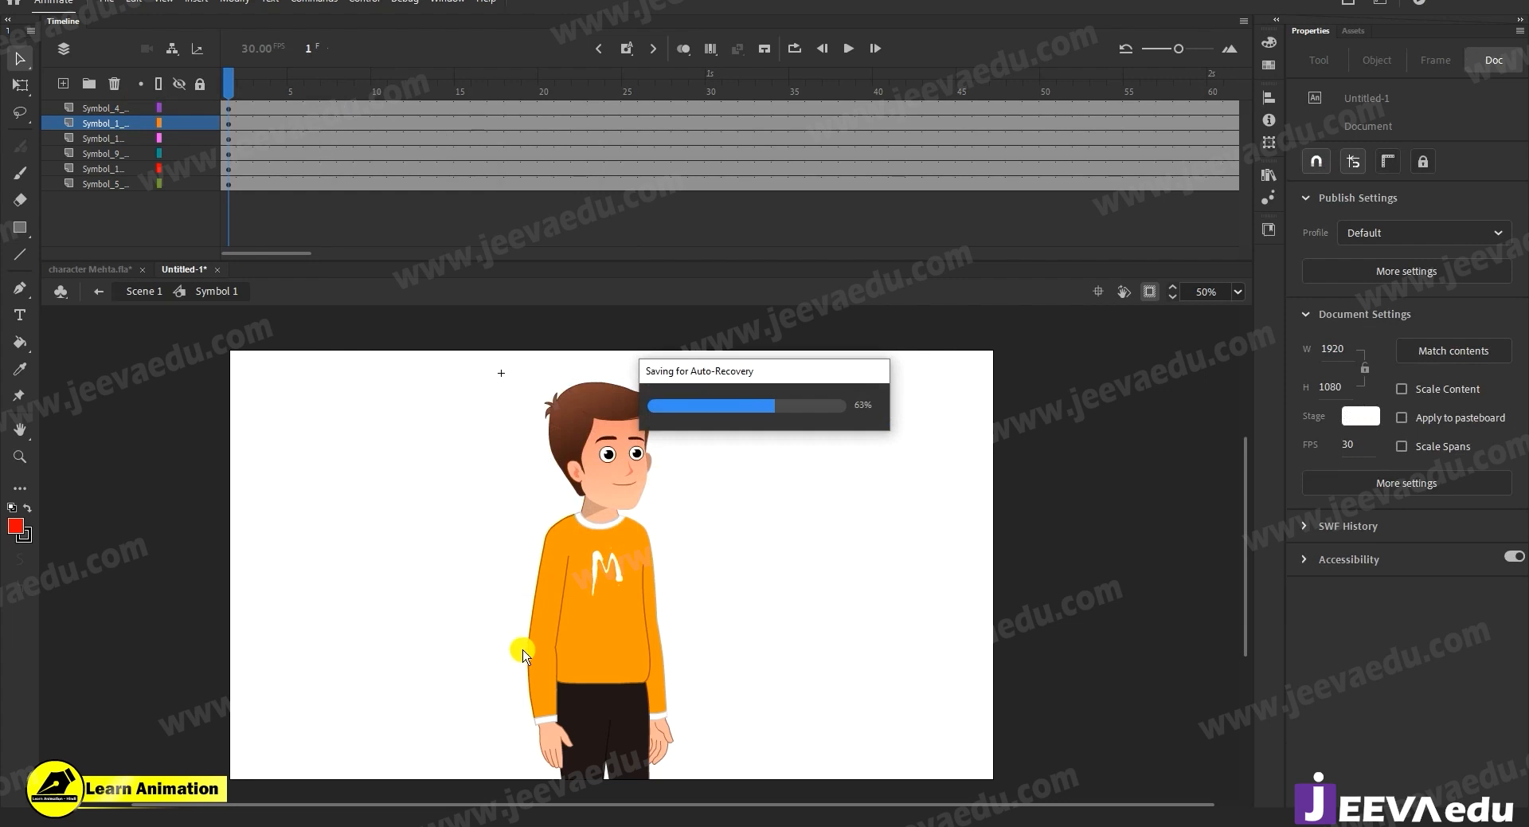
# Open the head symbol, examine its separate facial parts and layers, and return to the character symbol.
pyautogui.click(605, 475)
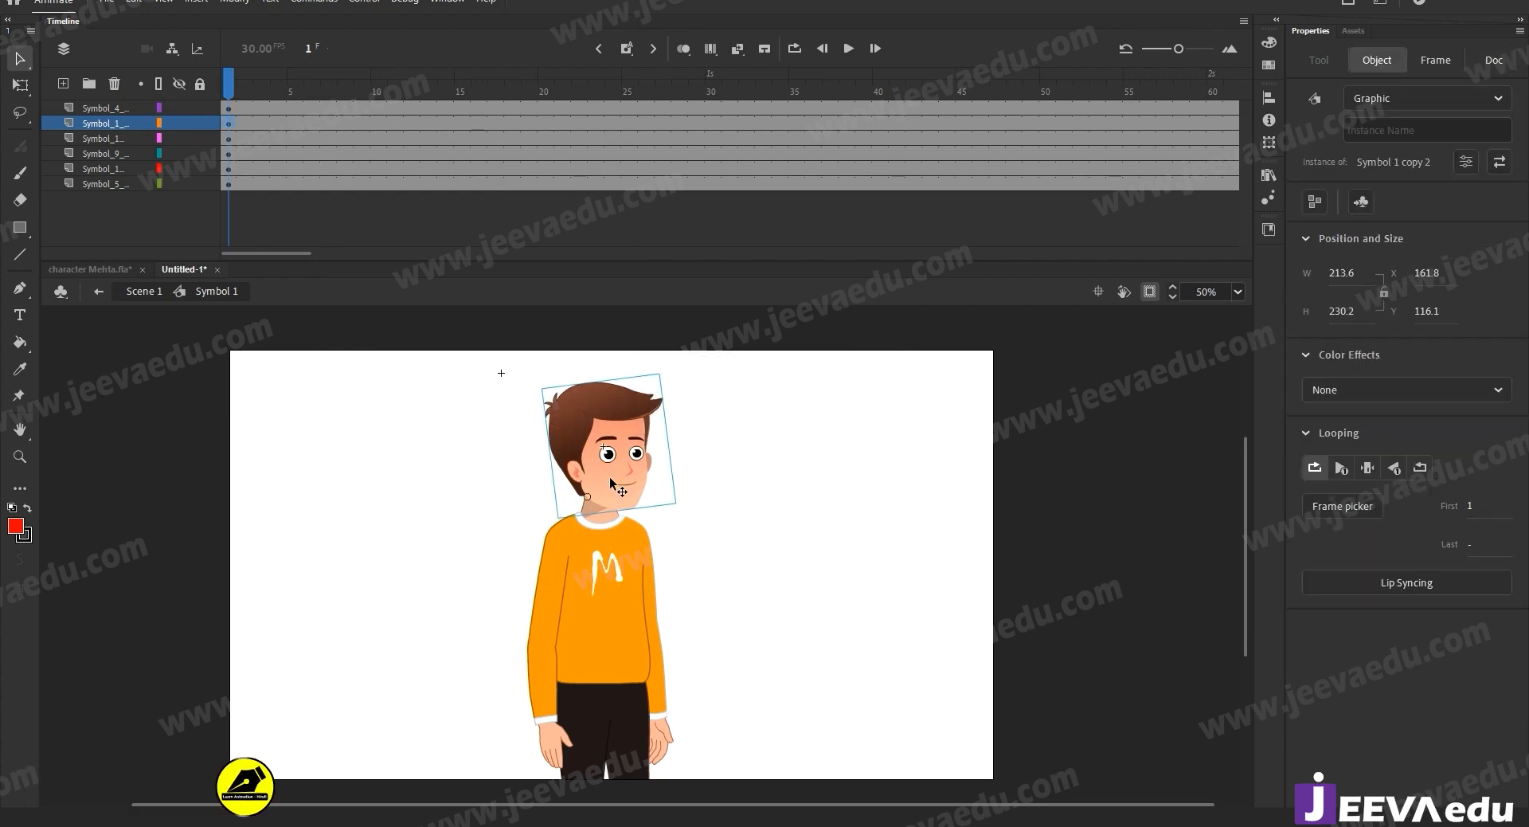
pyautogui.doubleClick(546, 443)
pyautogui.moveTo(514, 354); pyautogui.dragTo(654, 507)
pyautogui.press('z')
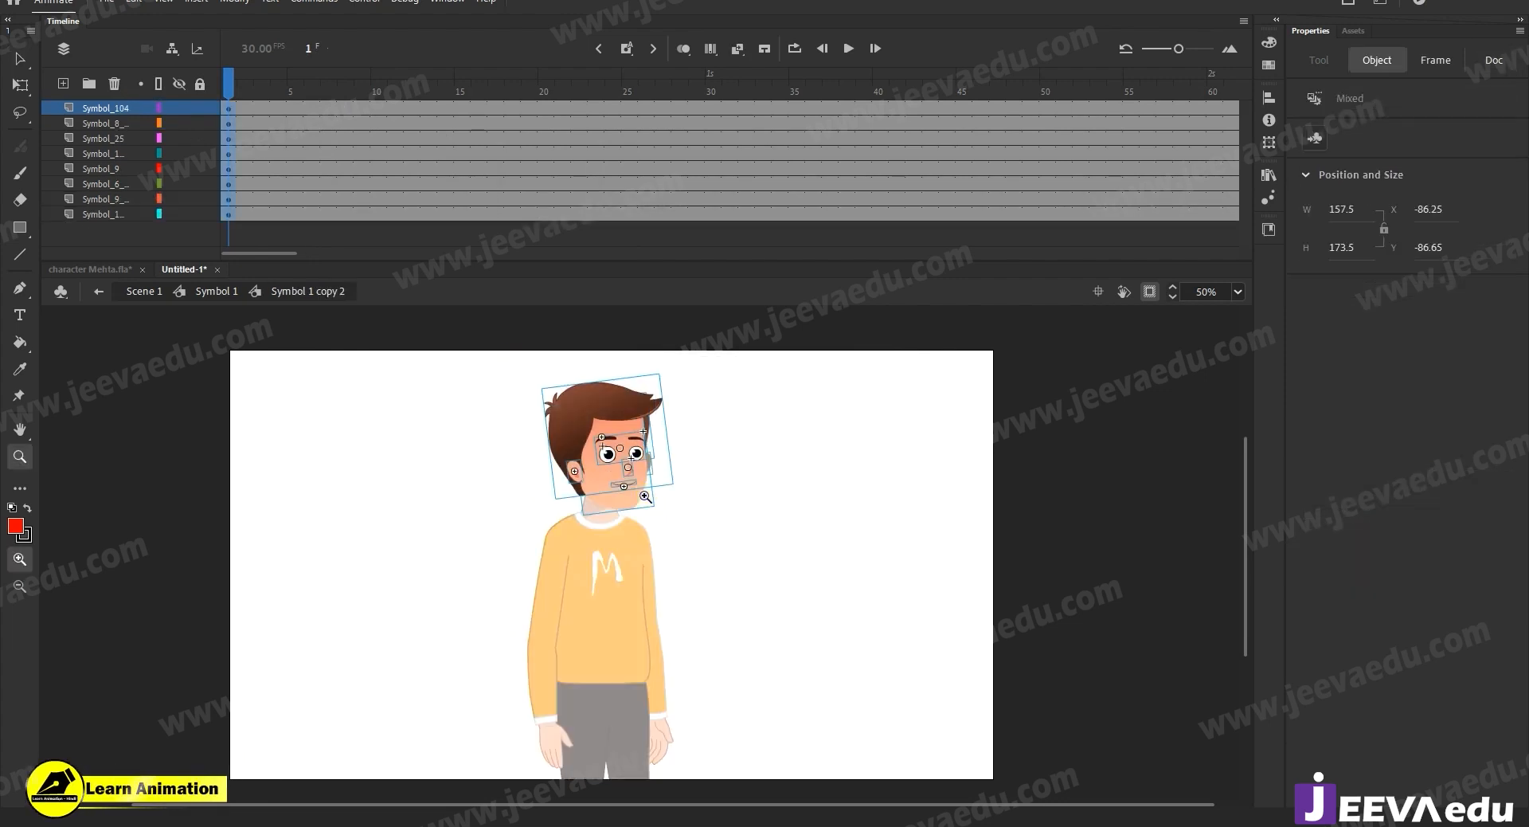
pyautogui.click(645, 495)
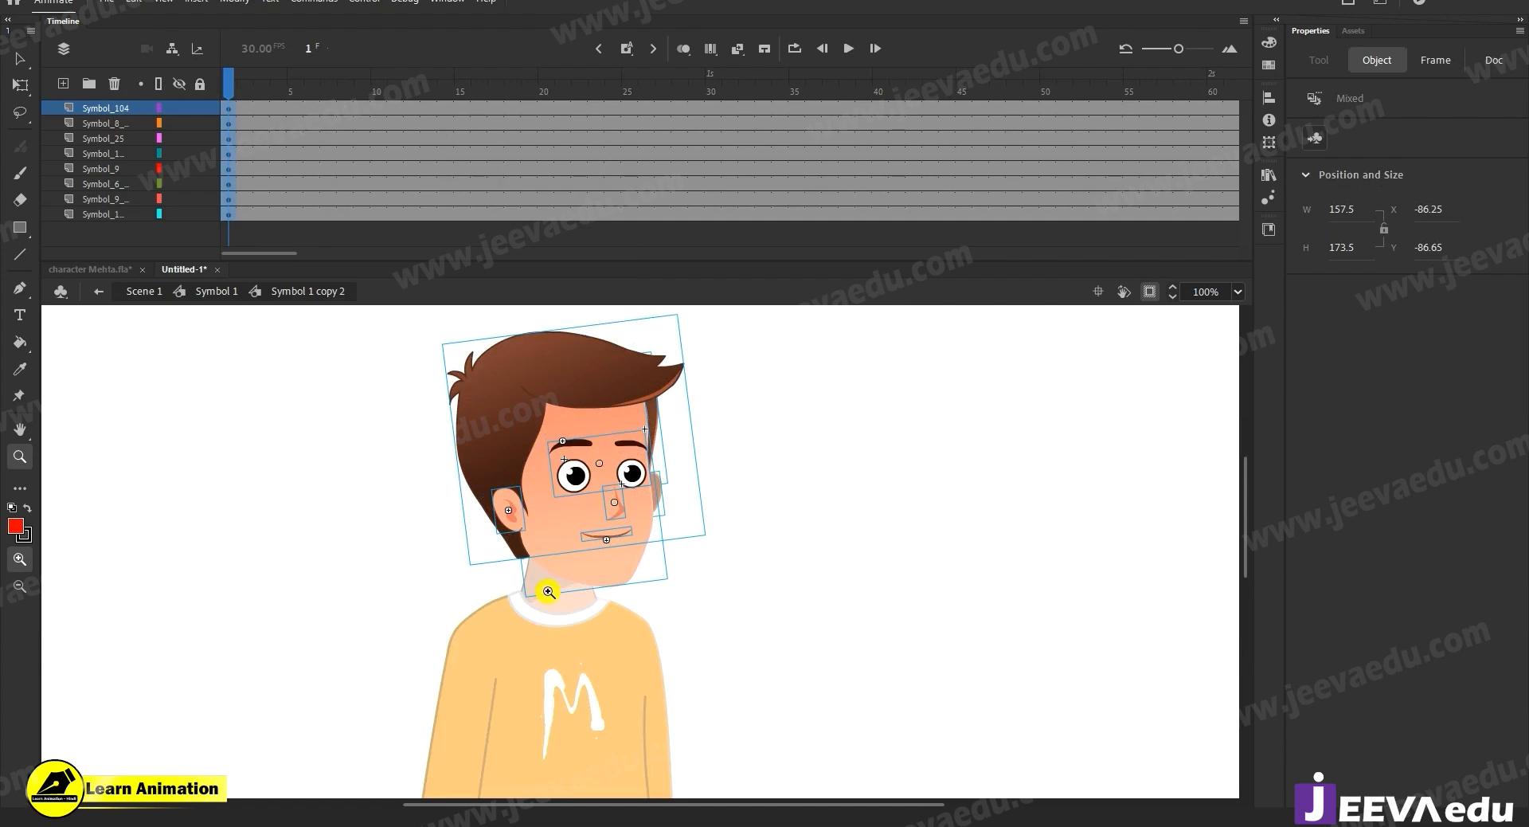
pyautogui.moveTo(280, 94); pyautogui.dragTo(220, 127)
pyautogui.click(227, 291)
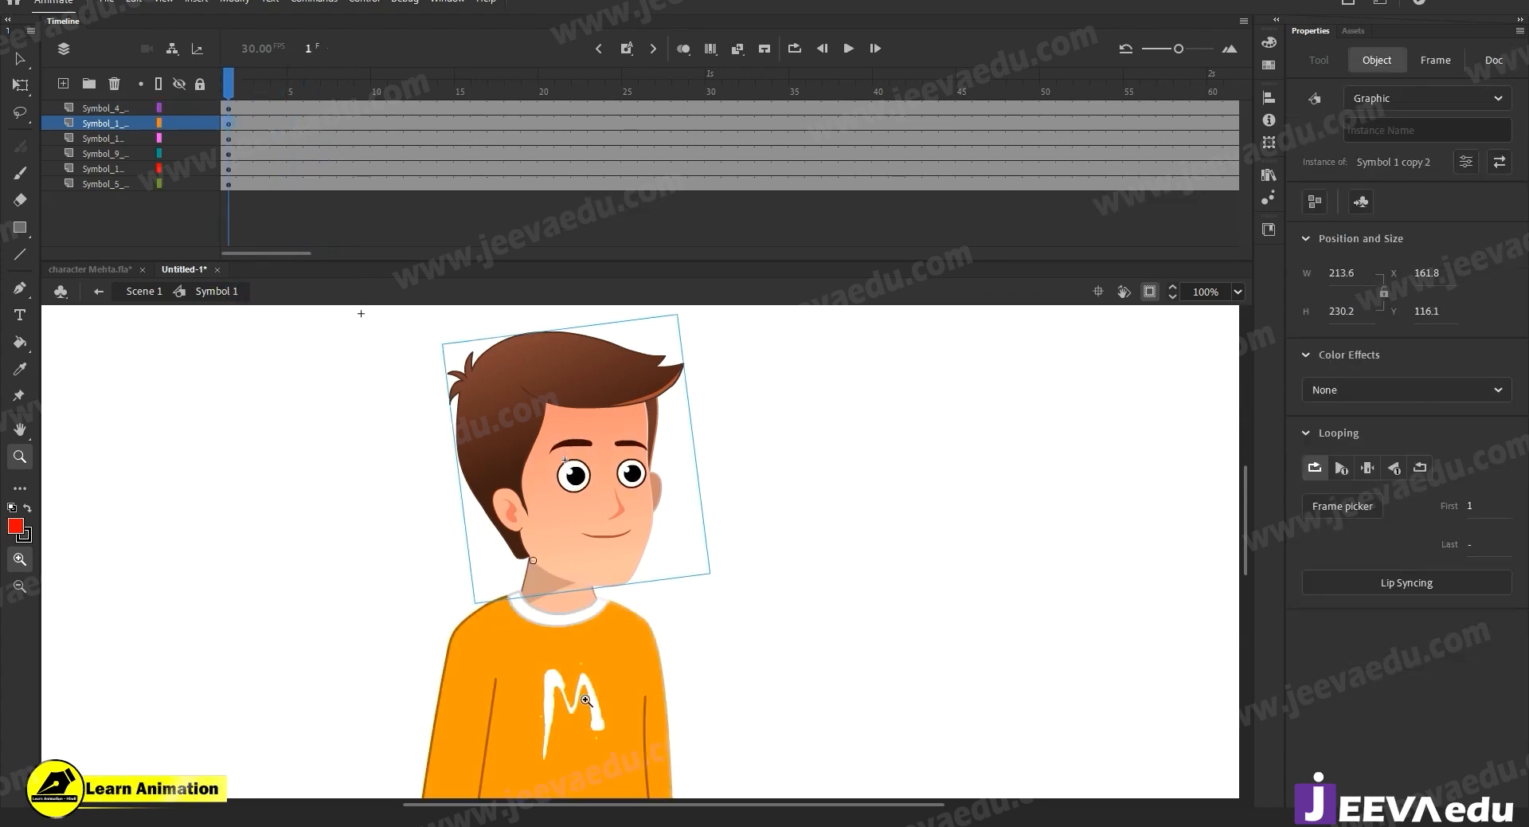
# Open the near arm's symbol, examine its upper and lower arm parts, and return to the character symbol.
pyautogui.keyDown('alt'); pyautogui.click(642, 634); pyautogui.keyUp('alt')
pyautogui.press('v')
pyautogui.click(571, 608)
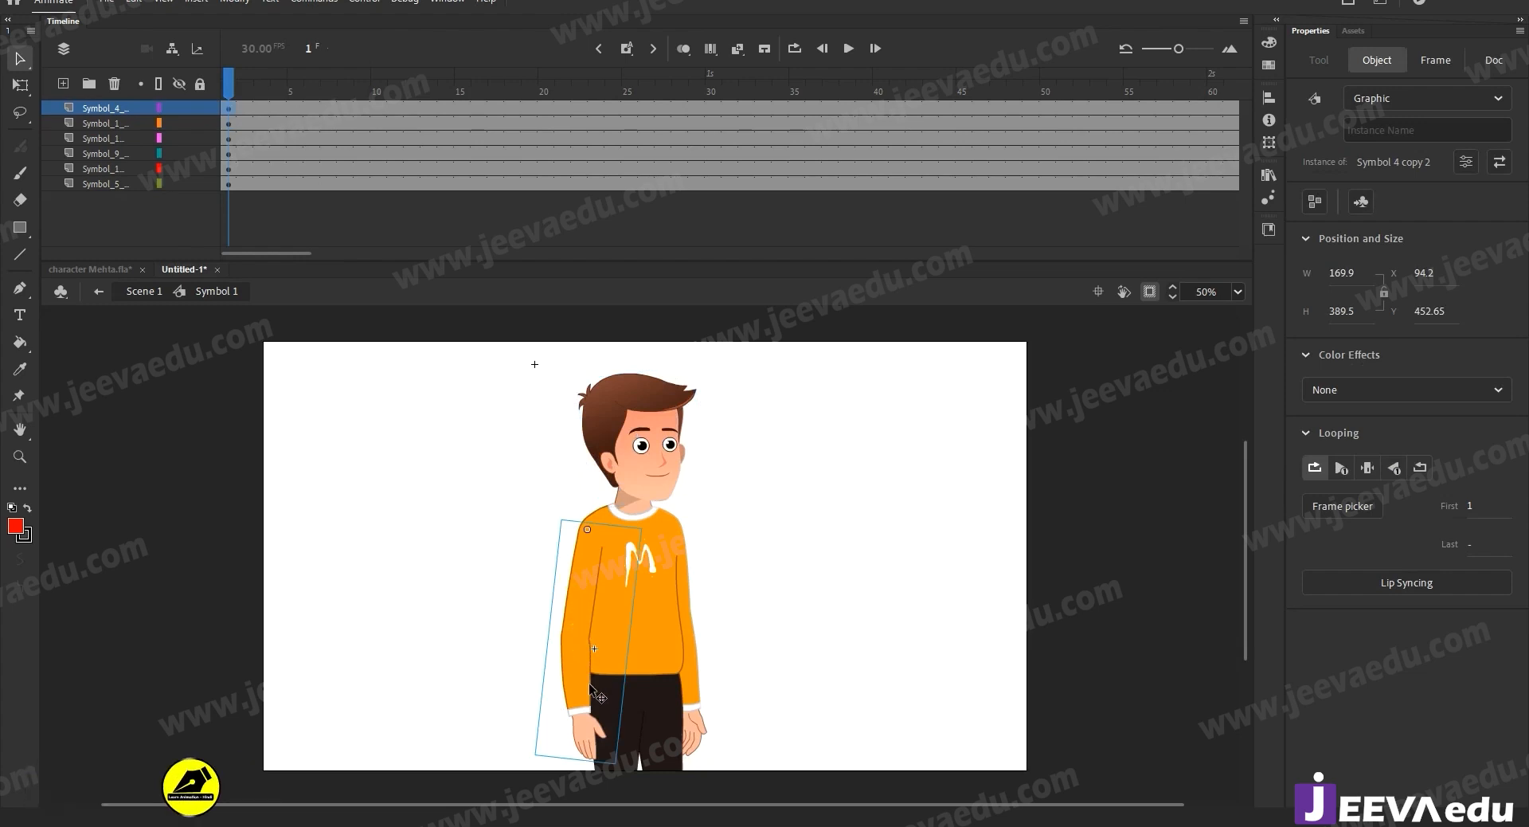
pyautogui.doubleClick(587, 545)
pyautogui.moveTo(515, 551); pyautogui.dragTo(610, 731)
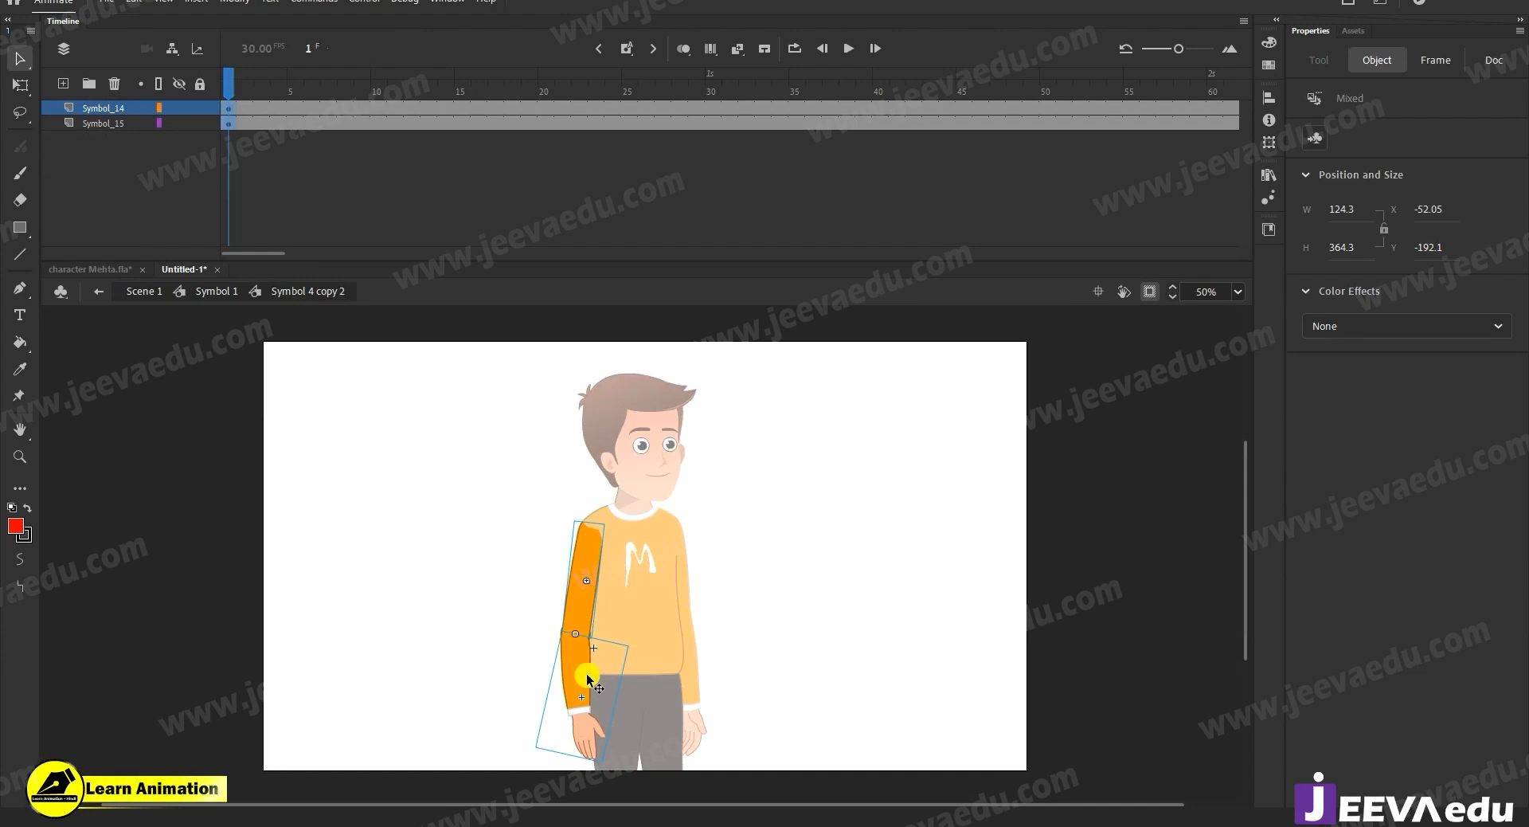
pyautogui.click(518, 634)
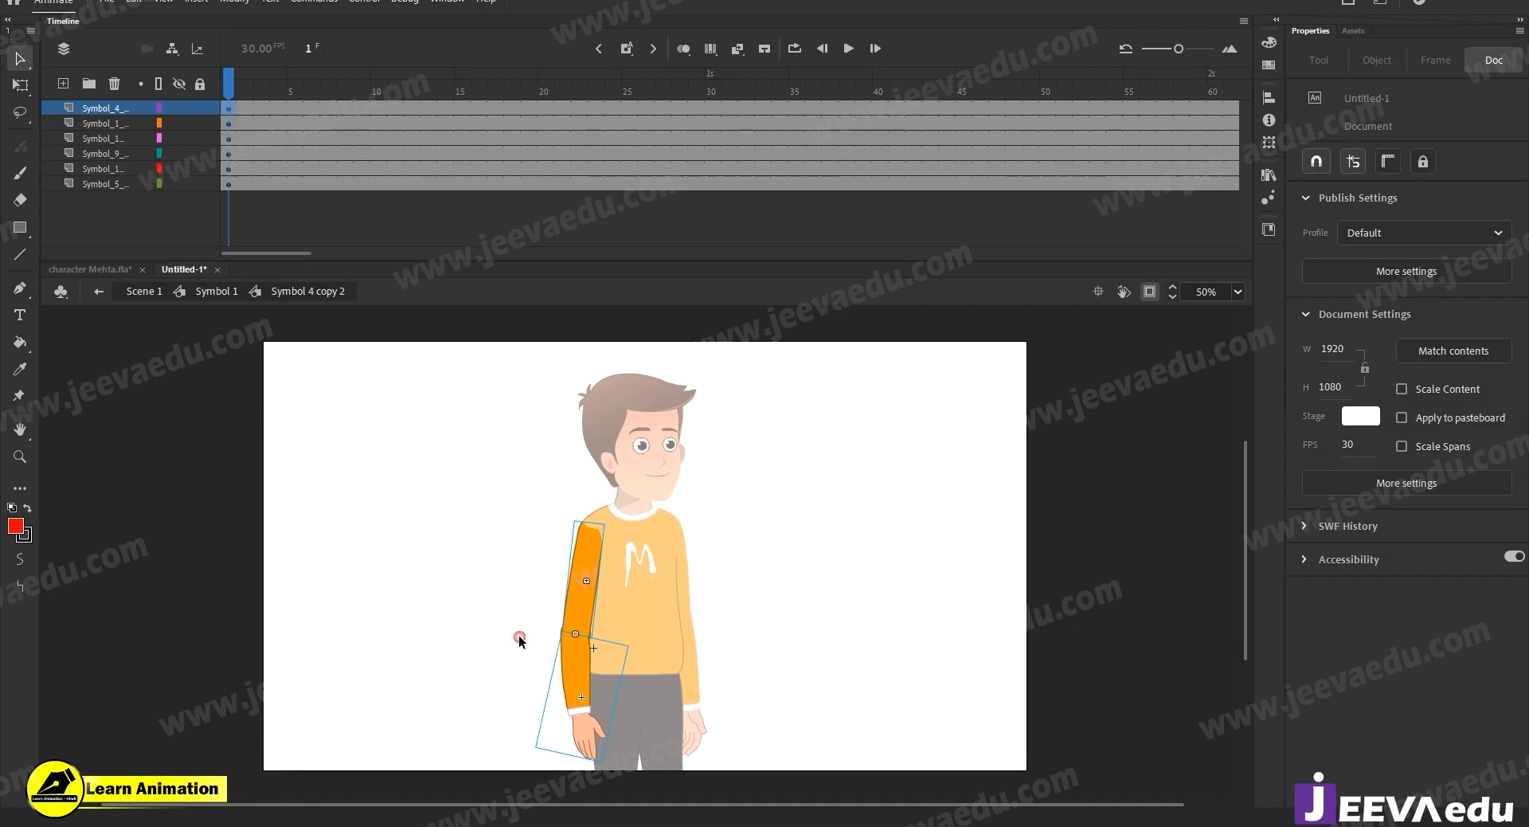
pyautogui.click(518, 634)
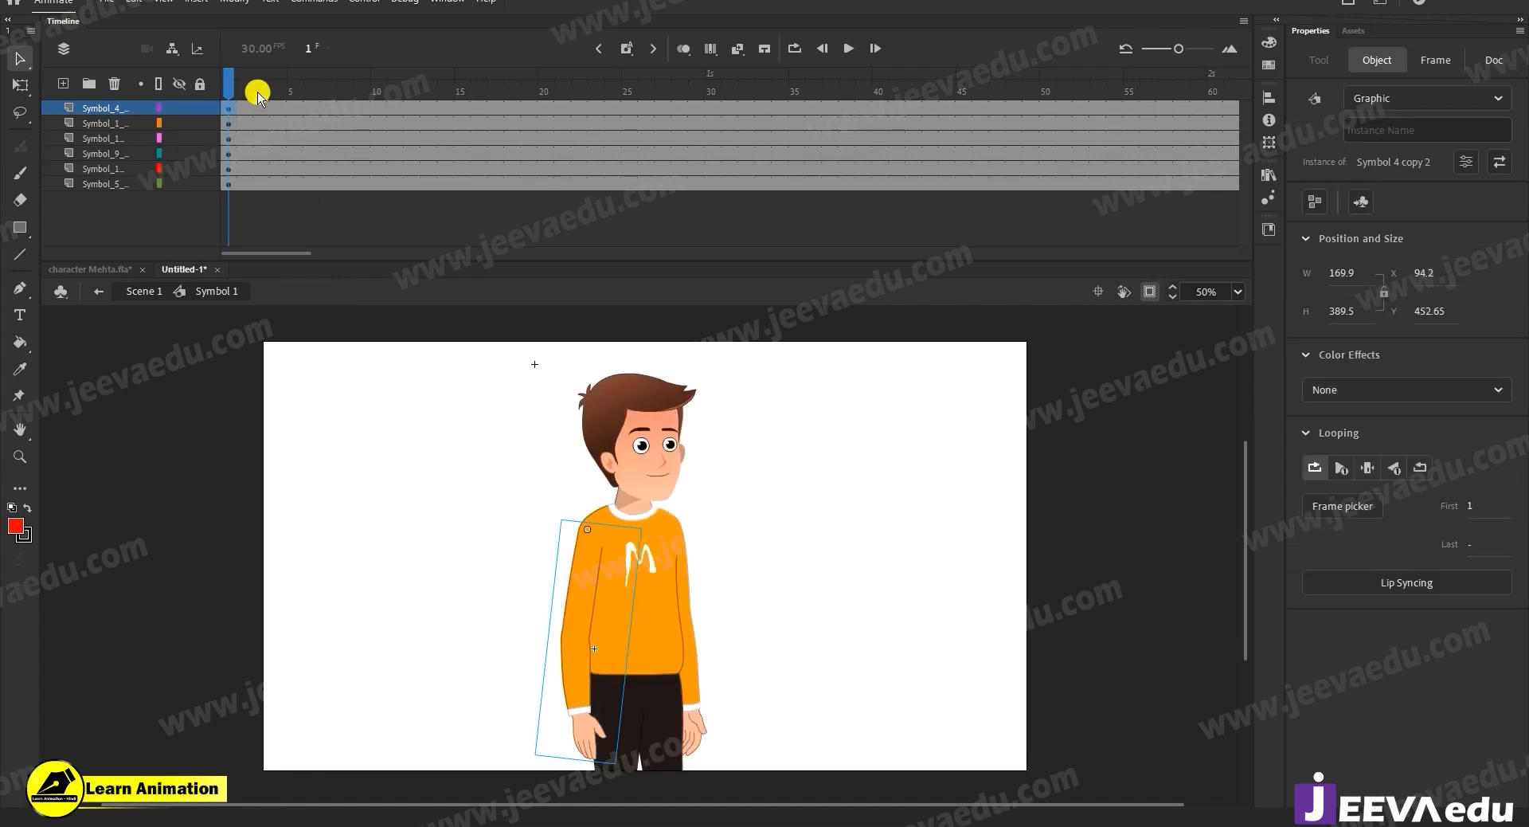
# Insert keyframes at frame 4 on all six body-part layers of the character symbol.
pyautogui.click(647, 477)
pyautogui.moveTo(277, 121); pyautogui.dragTo(281, 184)
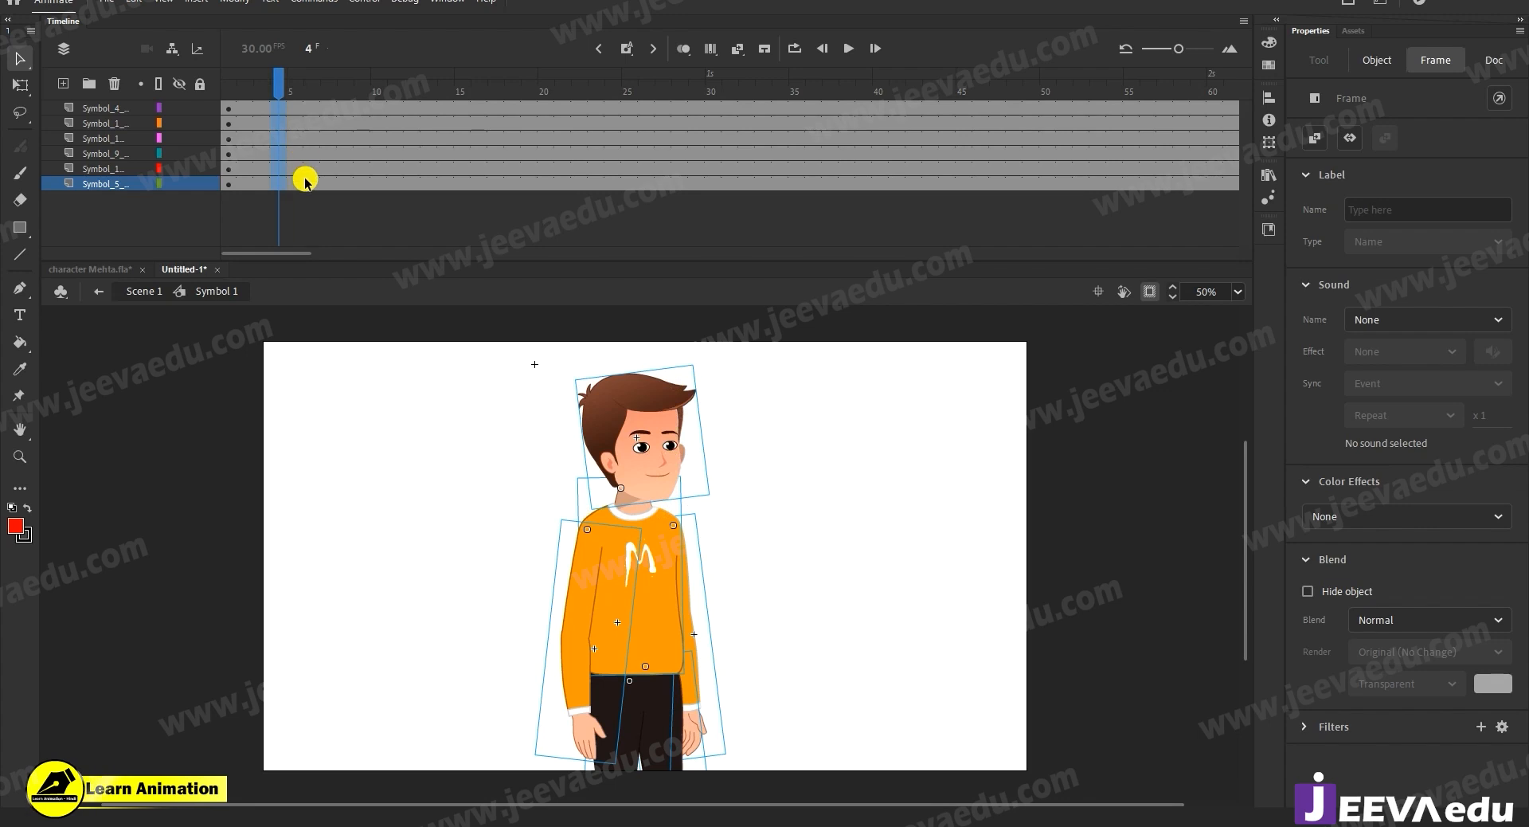
pyautogui.press('F6')
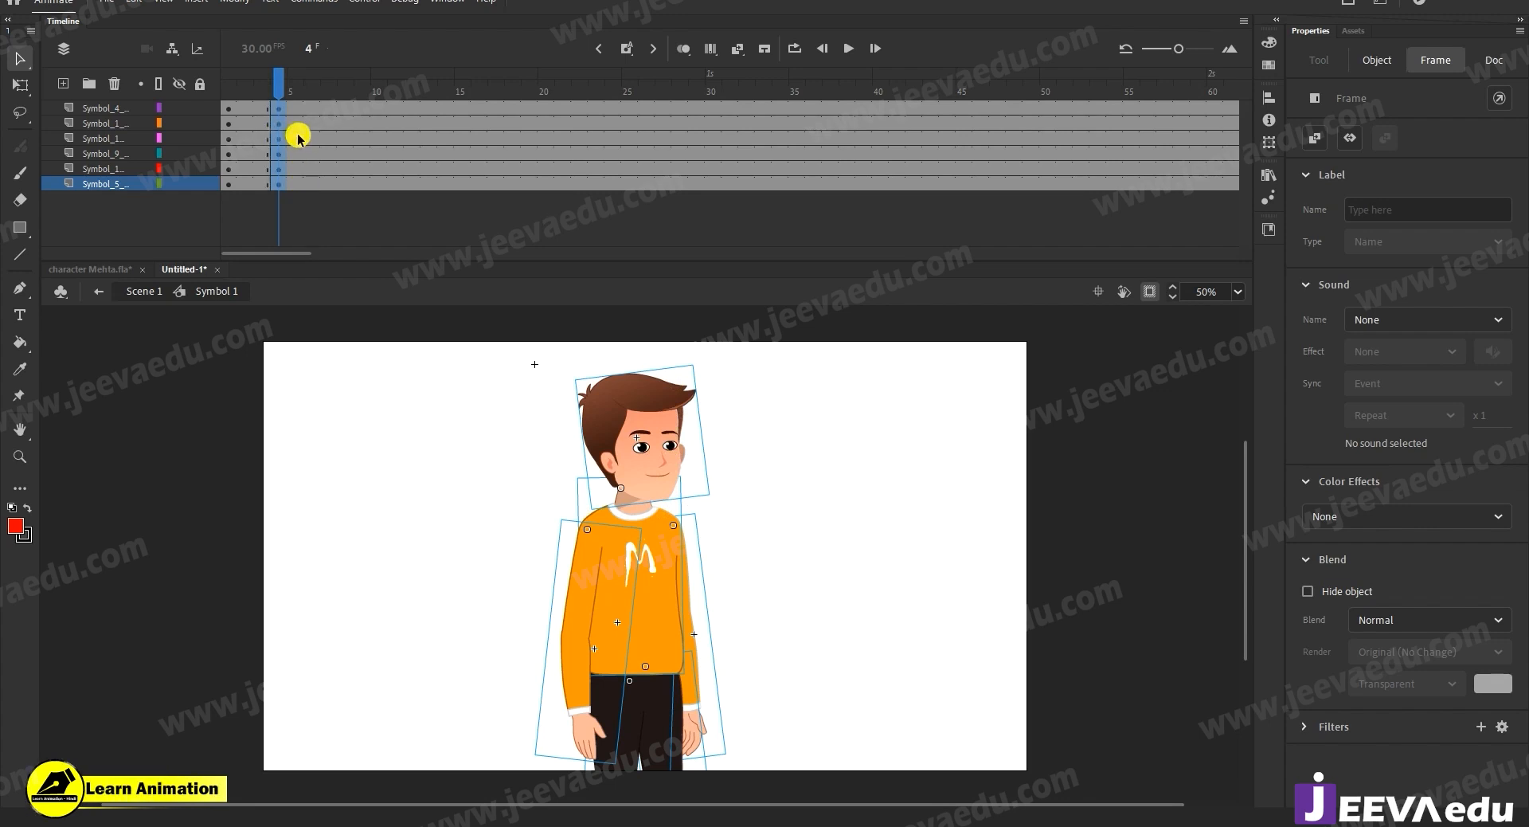
# Insert keyframes at frame 7 on all six body-part layers.
pyautogui.moveTo(293, 83); pyautogui.dragTo(330, 102)
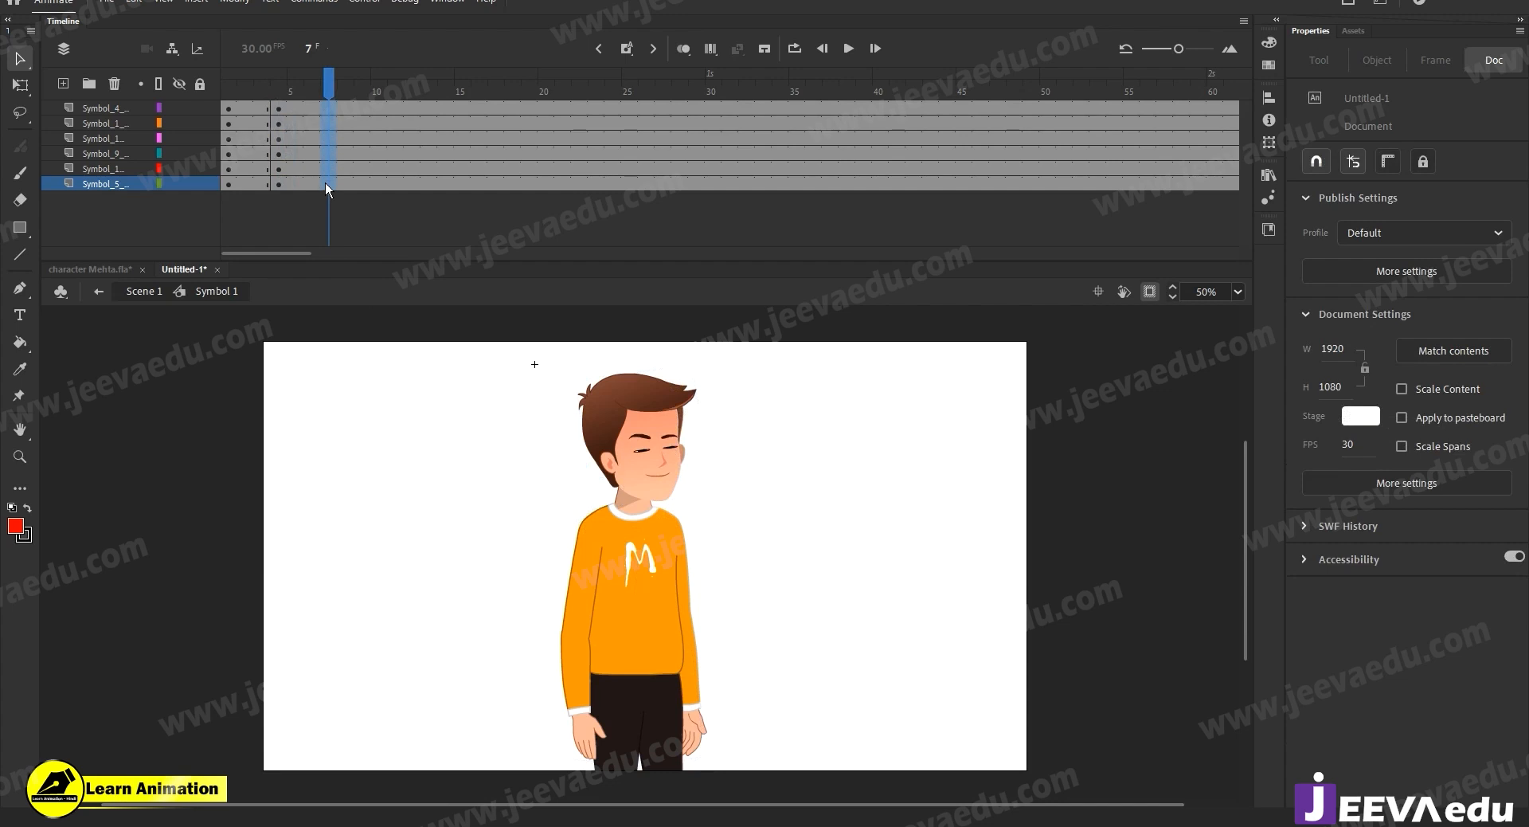
pyautogui.click(325, 184)
pyautogui.click(291, 110)
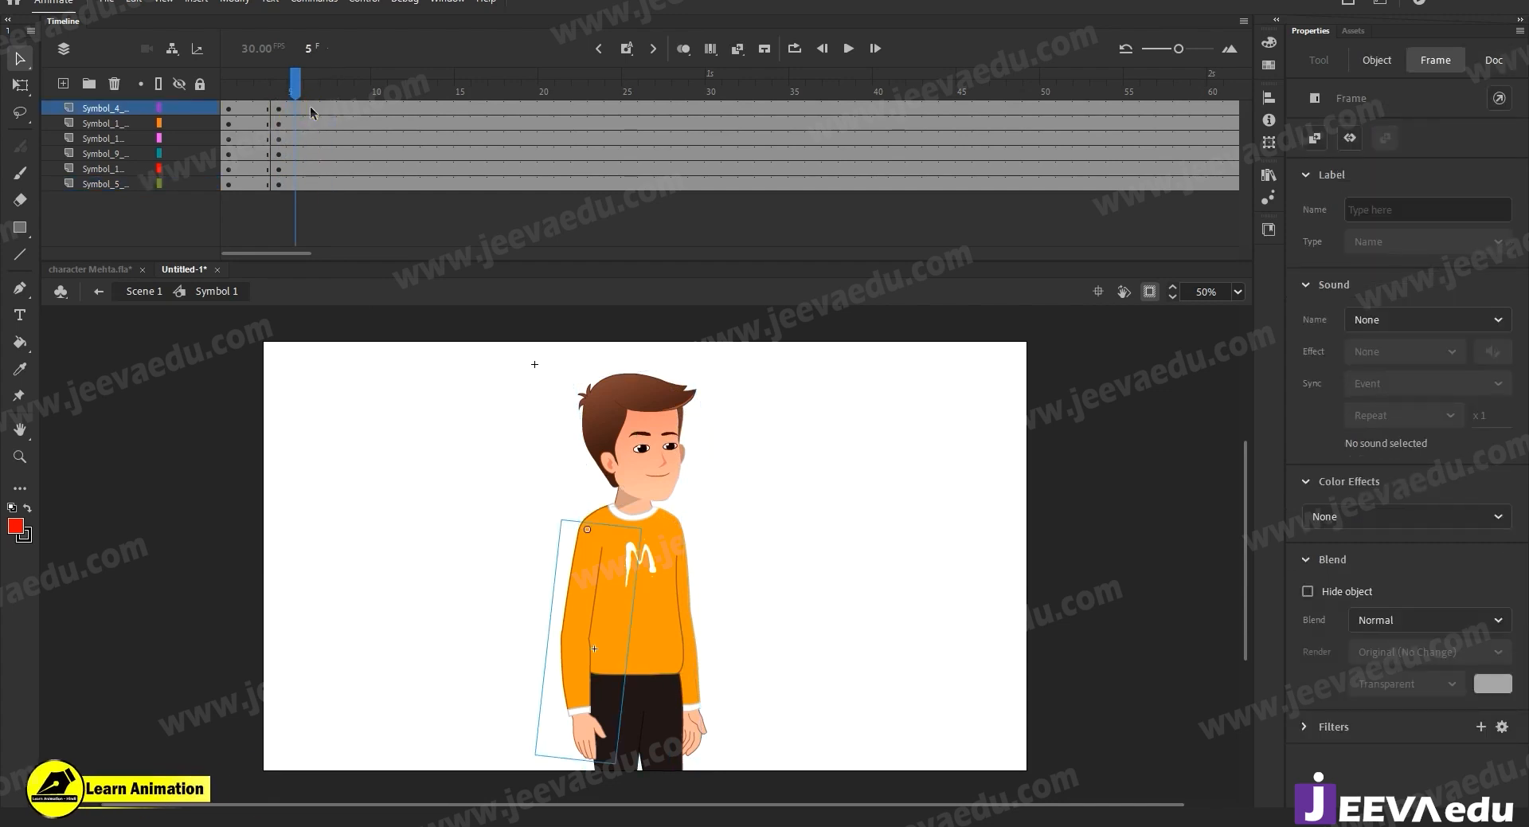
pyautogui.moveTo(328, 107); pyautogui.dragTo(332, 187)
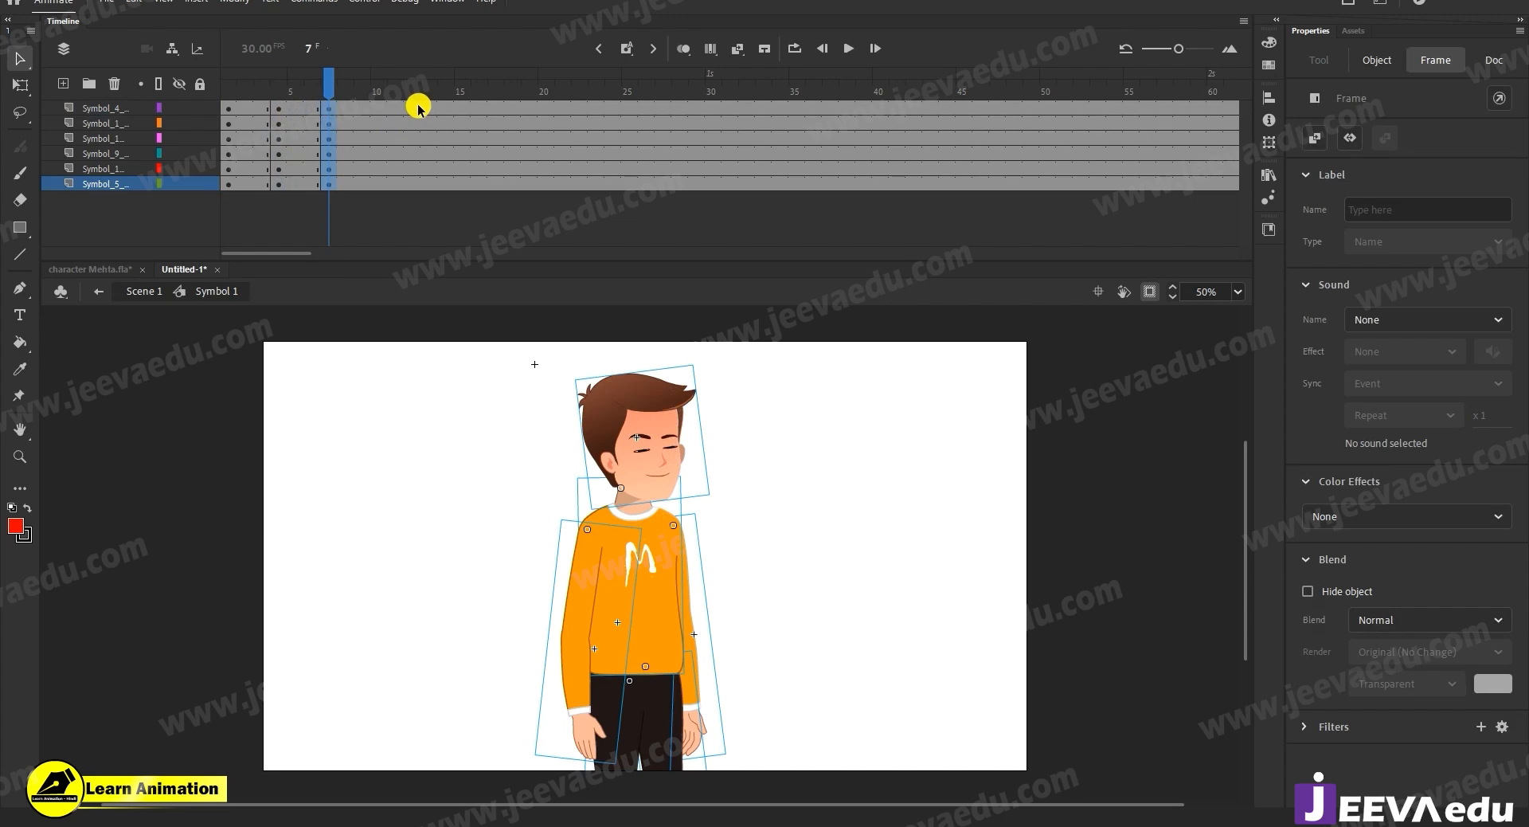
# Insert keyframes at frames 12 and 17 on all six body-part layers.
pyautogui.moveTo(417, 109); pyautogui.dragTo(417, 144)
pyautogui.press('F6')
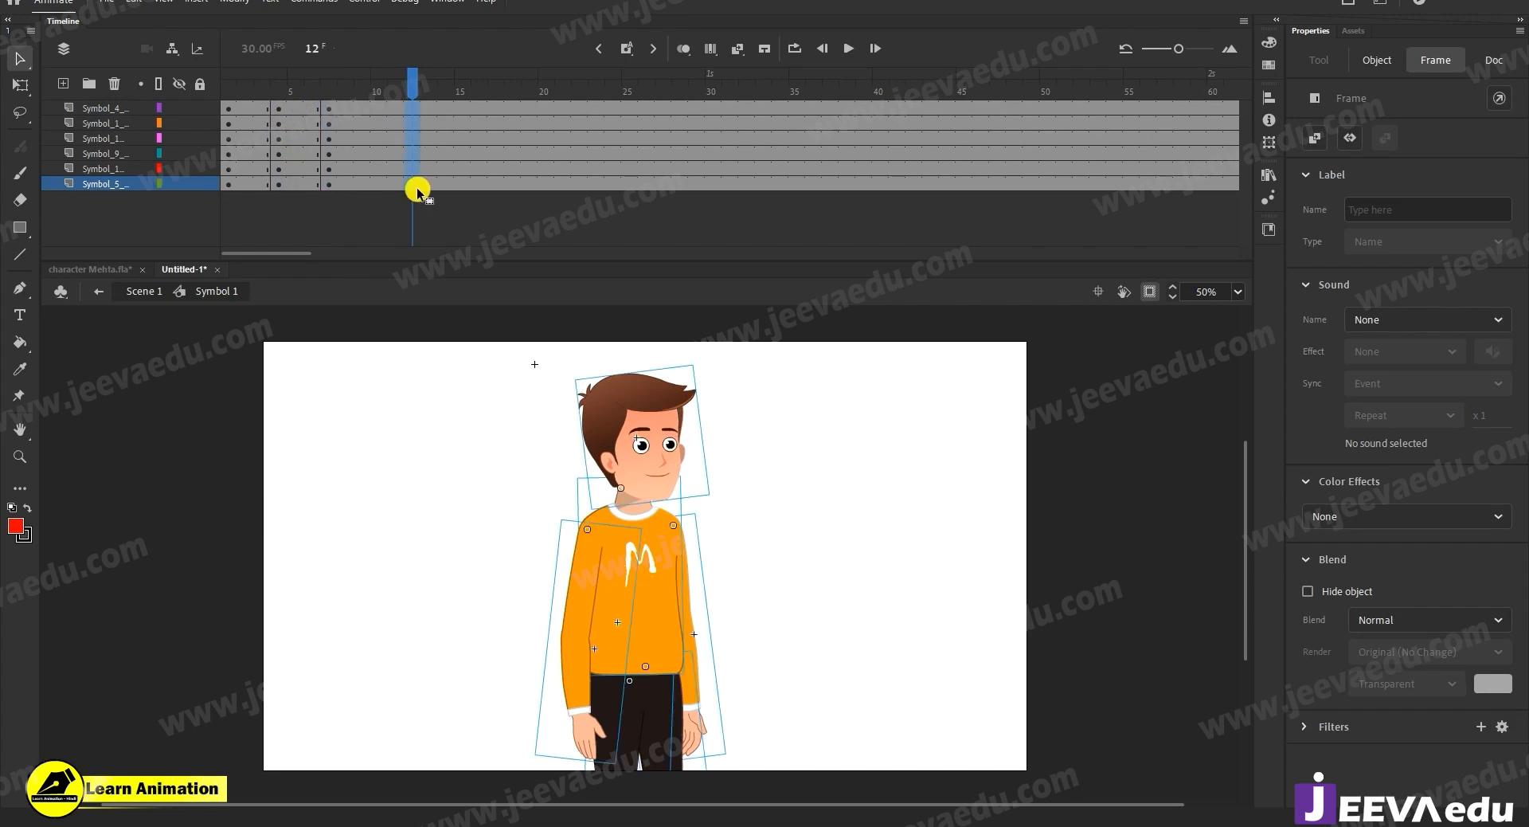
pyautogui.click(345, 110)
pyautogui.click(363, 110)
pyautogui.click(407, 108)
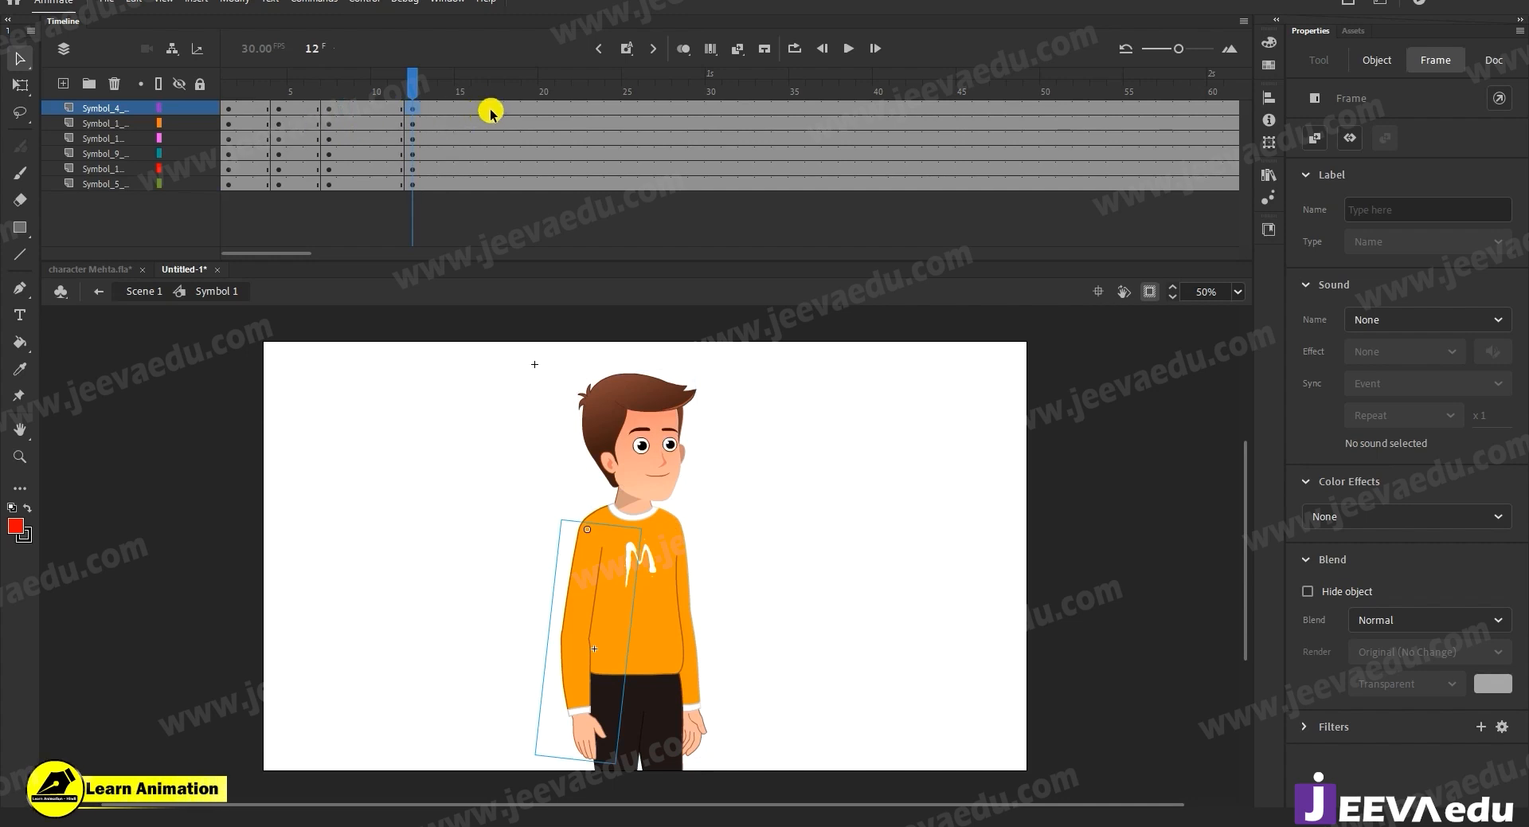
pyautogui.moveTo(489, 110); pyautogui.dragTo(494, 202)
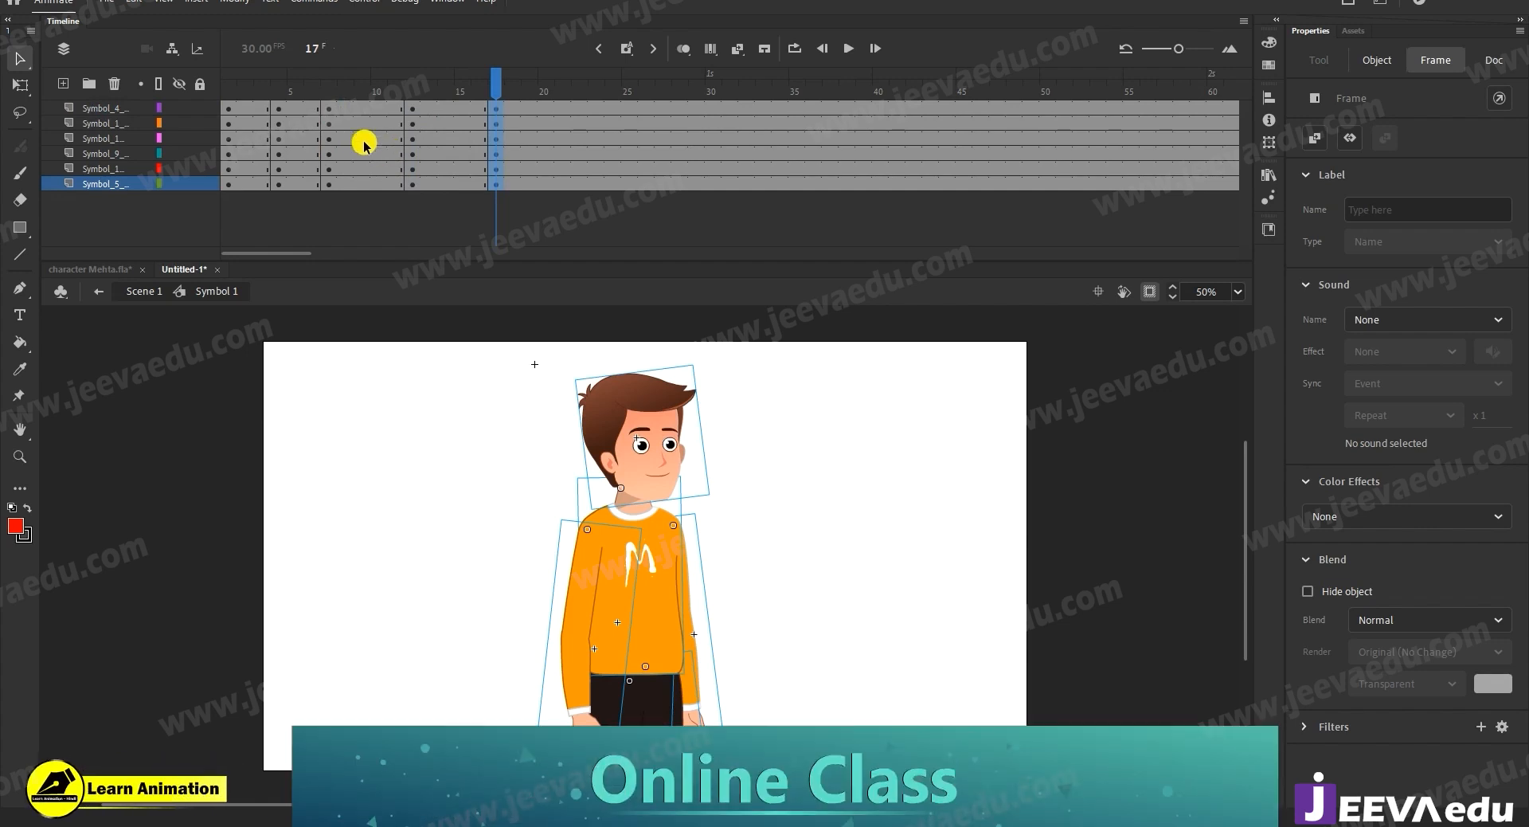
# Create classic tweens on all six layers between the keyframes from frame 4 to frame 17.
pyautogui.moveTo(293, 110); pyautogui.dragTo(455, 222)
pyautogui.rightClick(392, 147)
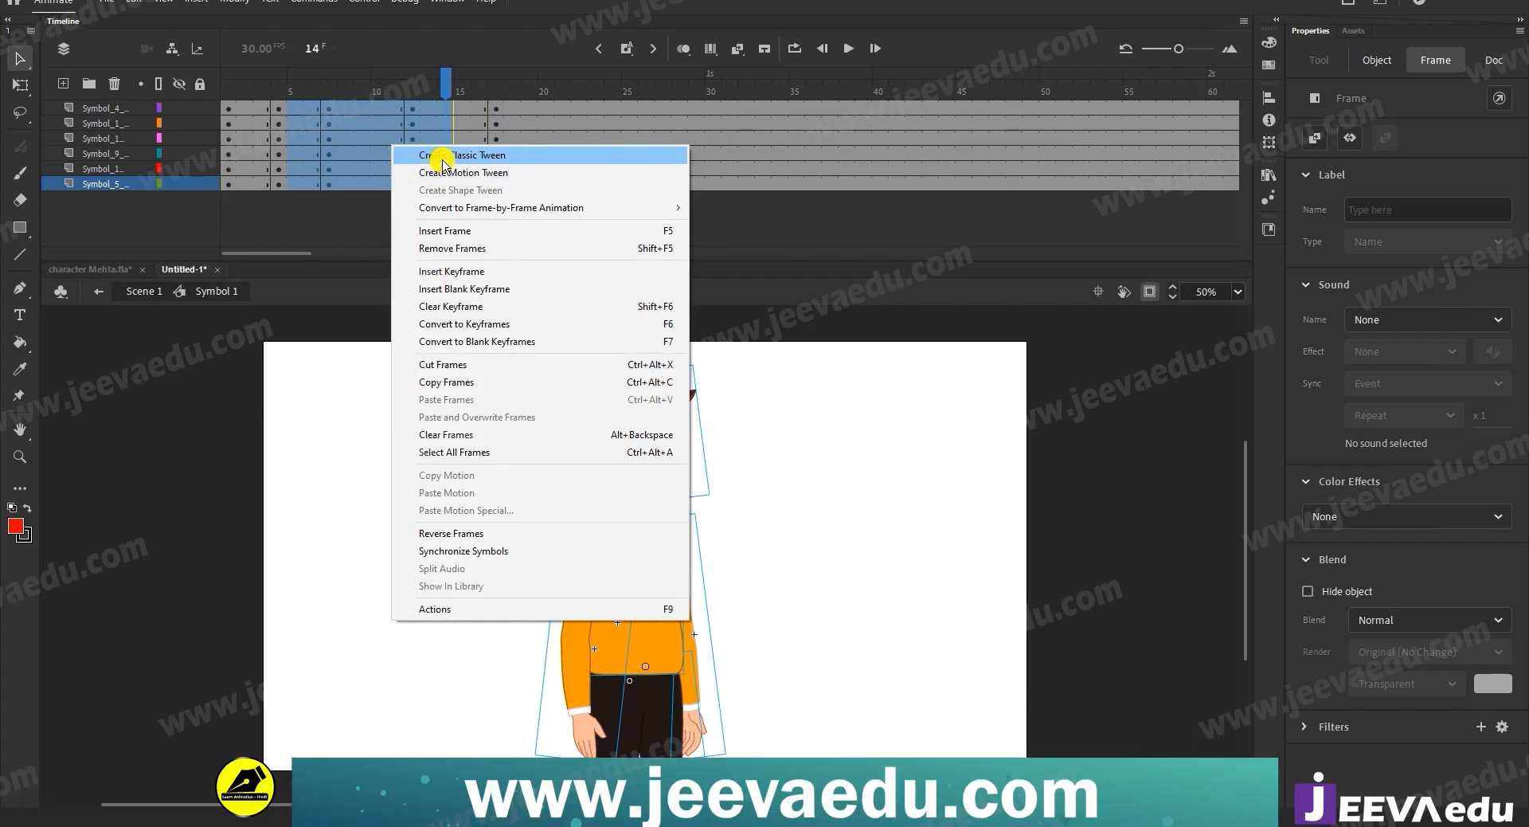
pyautogui.click(443, 156)
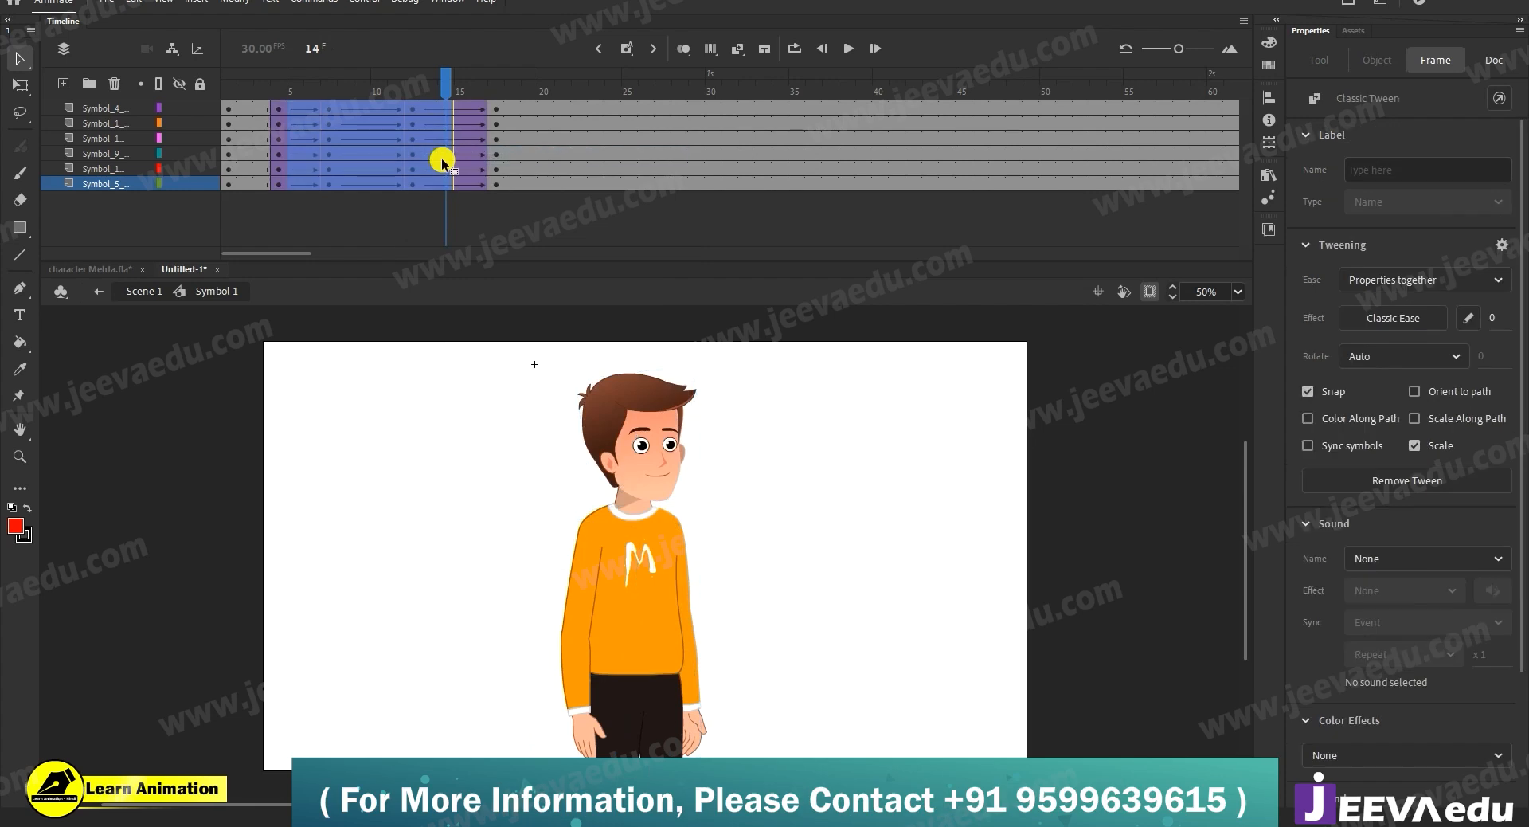
# Set the ease of the classic tweens from frame 12 to frame 17 to 100 on all six layers.
pyautogui.moveTo(441, 125)
pyautogui.mouseDown()
pyautogui.moveTo(440, 108)
pyautogui.moveTo(342, 119)
pyautogui.moveTo(413, 134)
pyautogui.mouseUp()
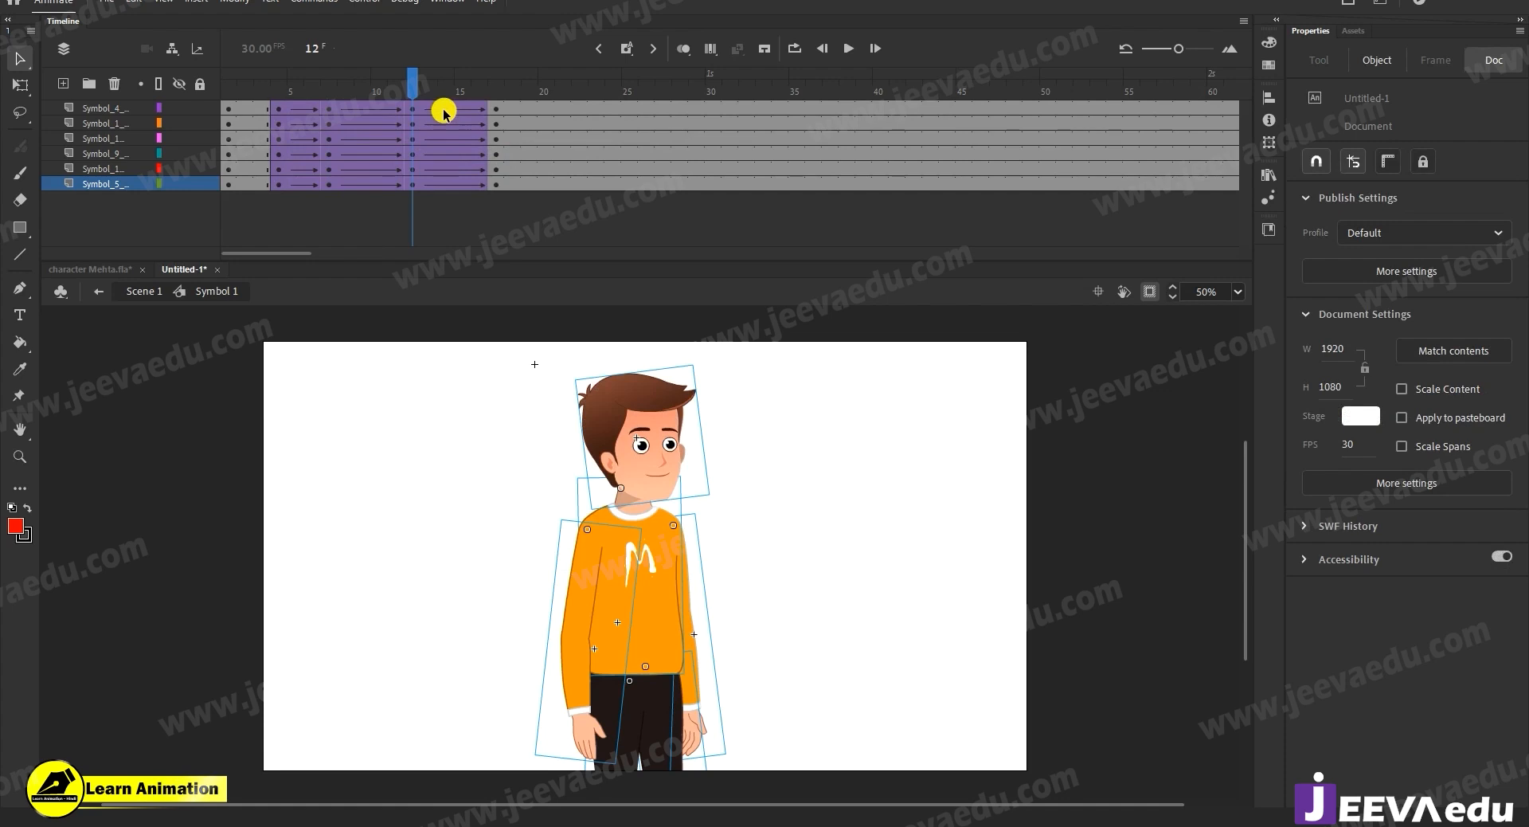
pyautogui.moveTo(444, 113); pyautogui.dragTo(441, 209)
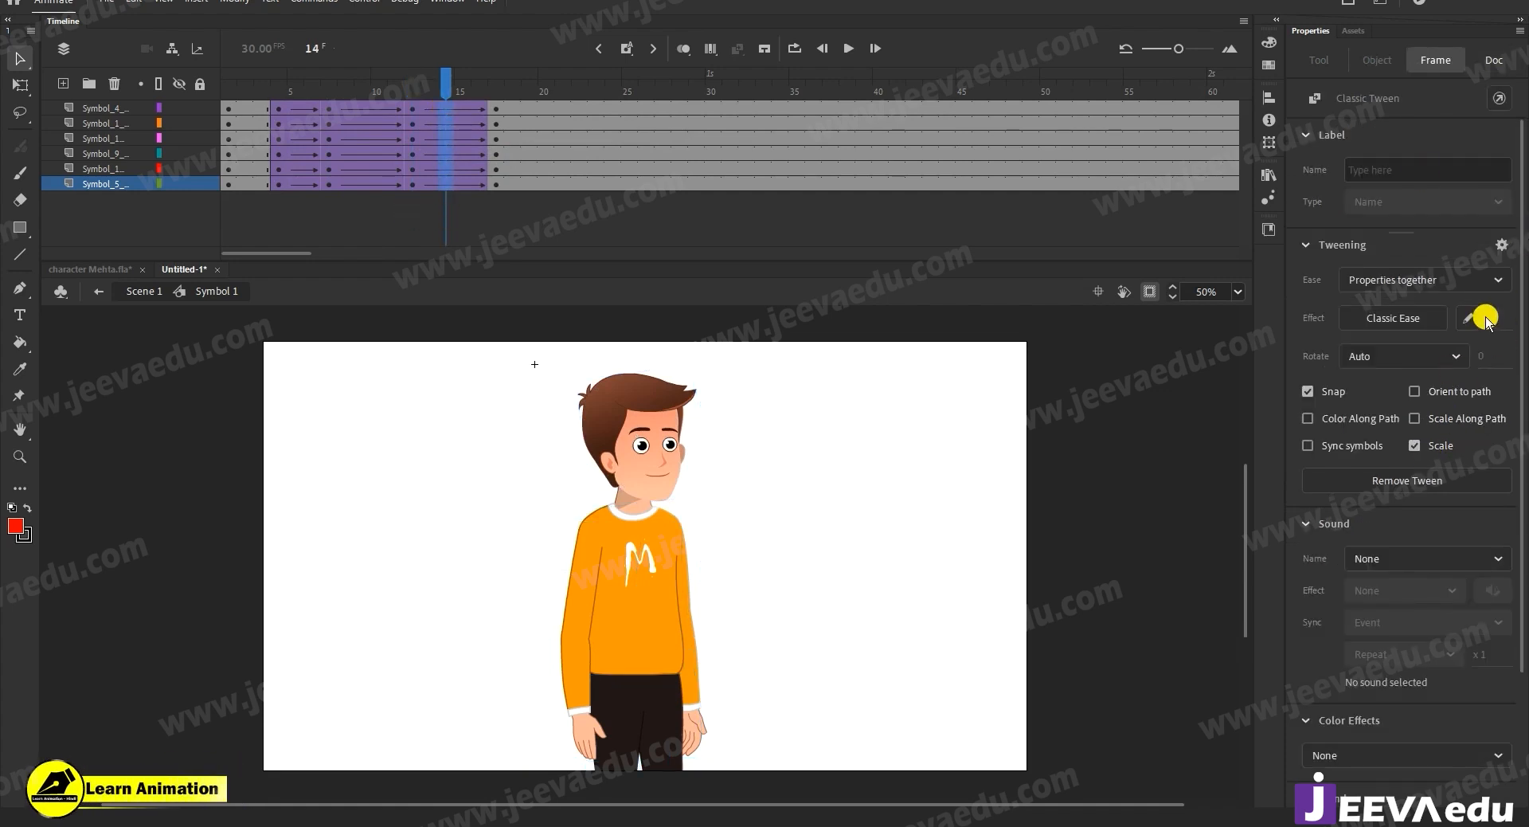
pyautogui.moveTo(1493, 314); pyautogui.dragTo(1489, 149)
# Set the ease of the classic tweens from frame 7 to frame 12 to -100 on all six layers.
pyautogui.click(372, 122)
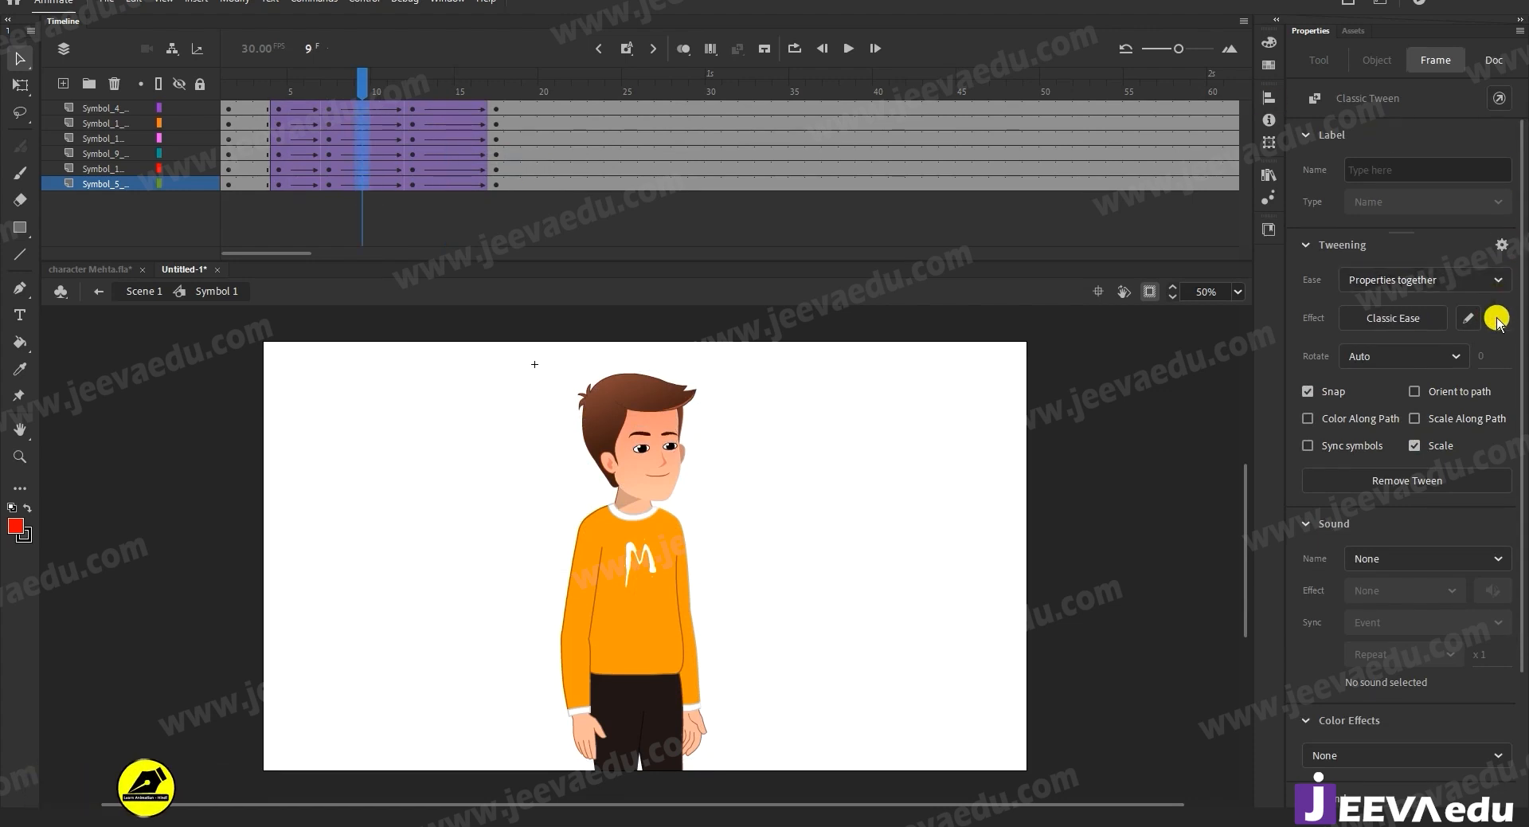
pyautogui.moveTo(1494, 322); pyautogui.dragTo(1477, 422)
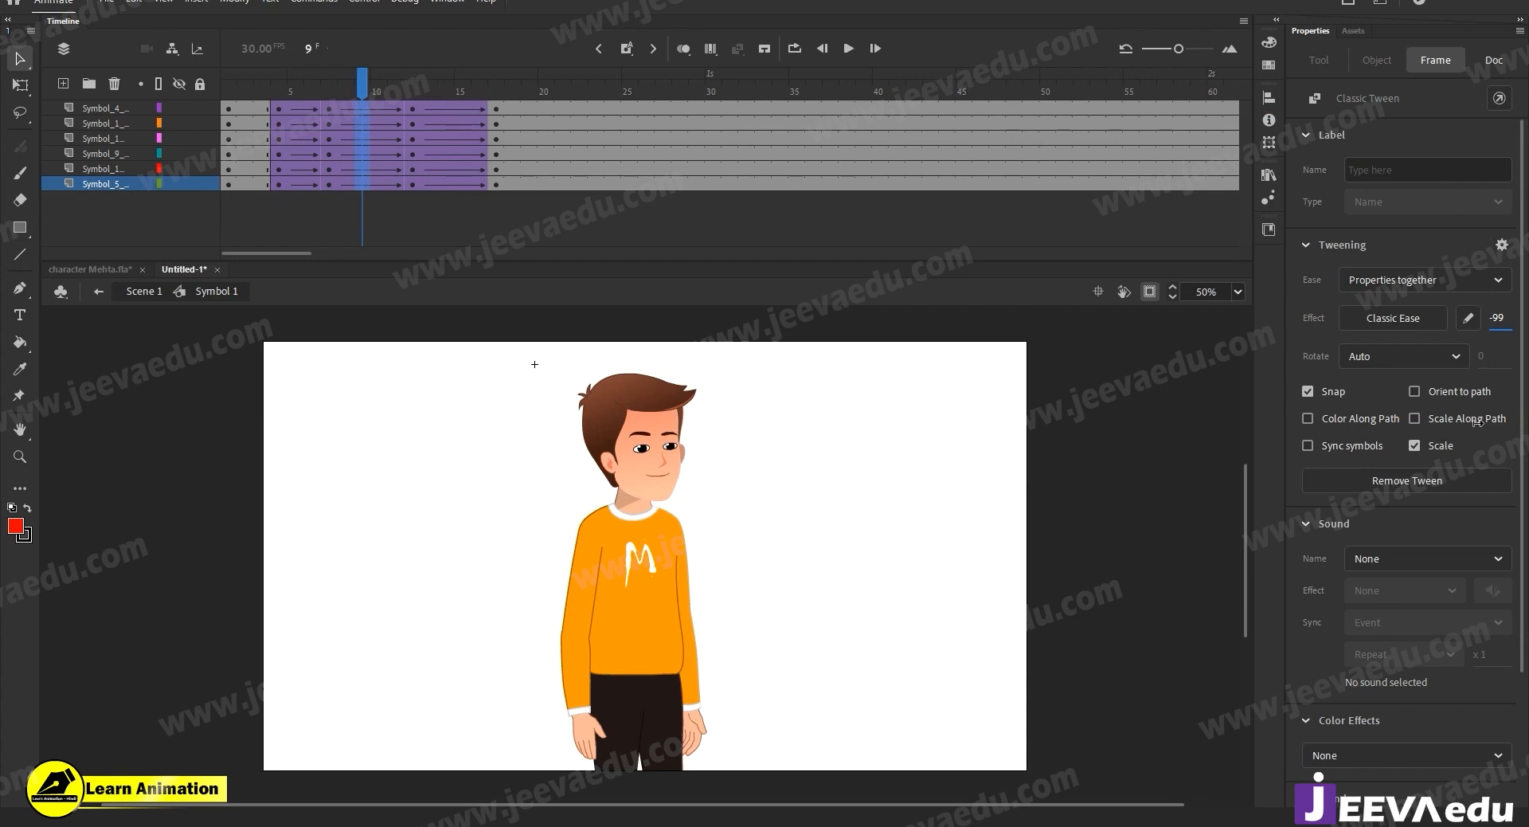
pyautogui.moveTo(1121, 331); pyautogui.dragTo(1121, 330)
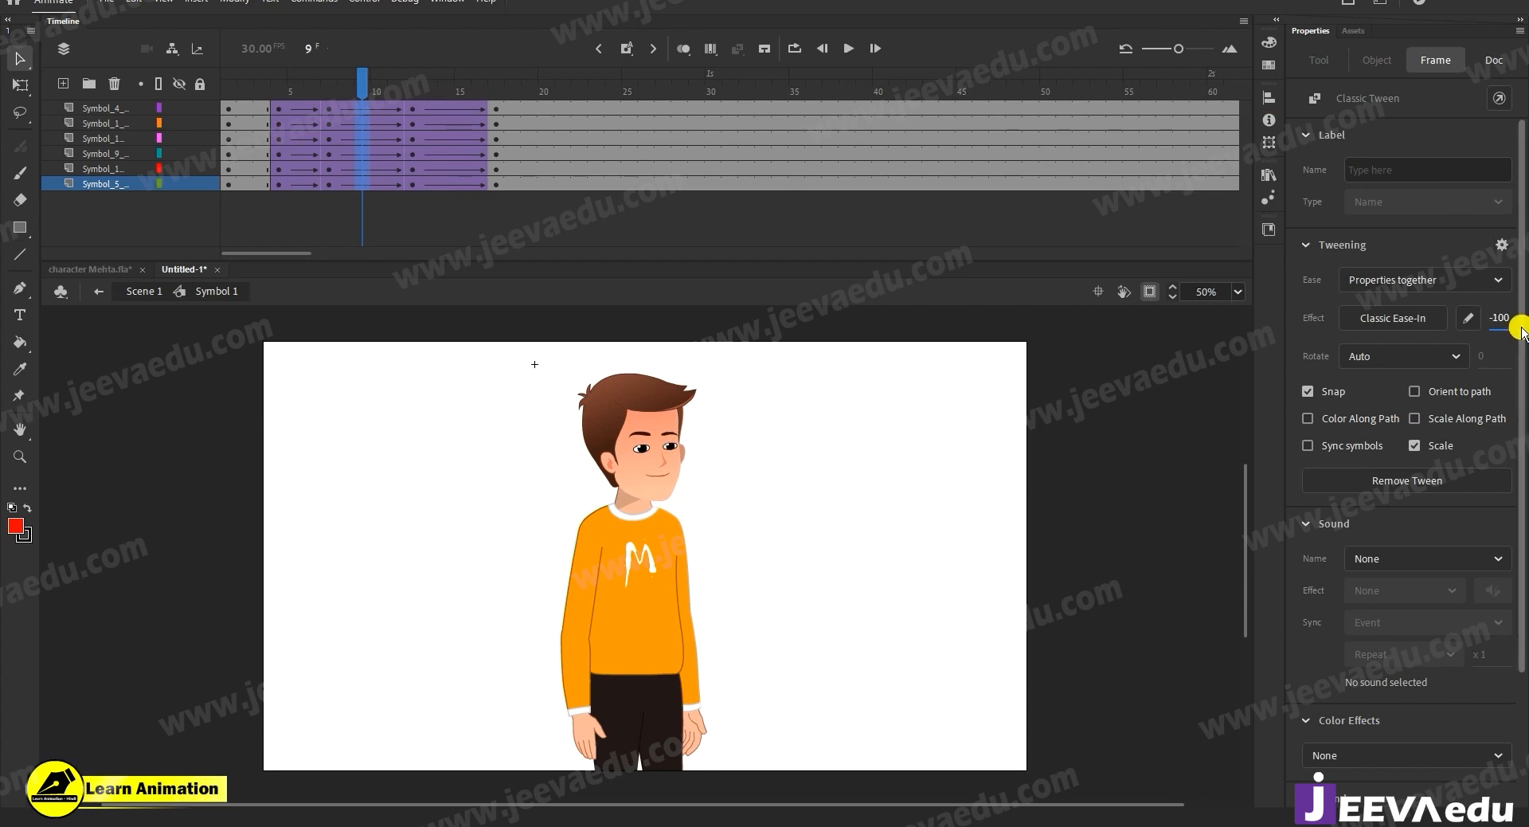
# At frame 7, select all body parts and stretch the whole character slightly upward to a height of about 1010.
pyautogui.moveTo(362, 80); pyautogui.dragTo(334, 94)
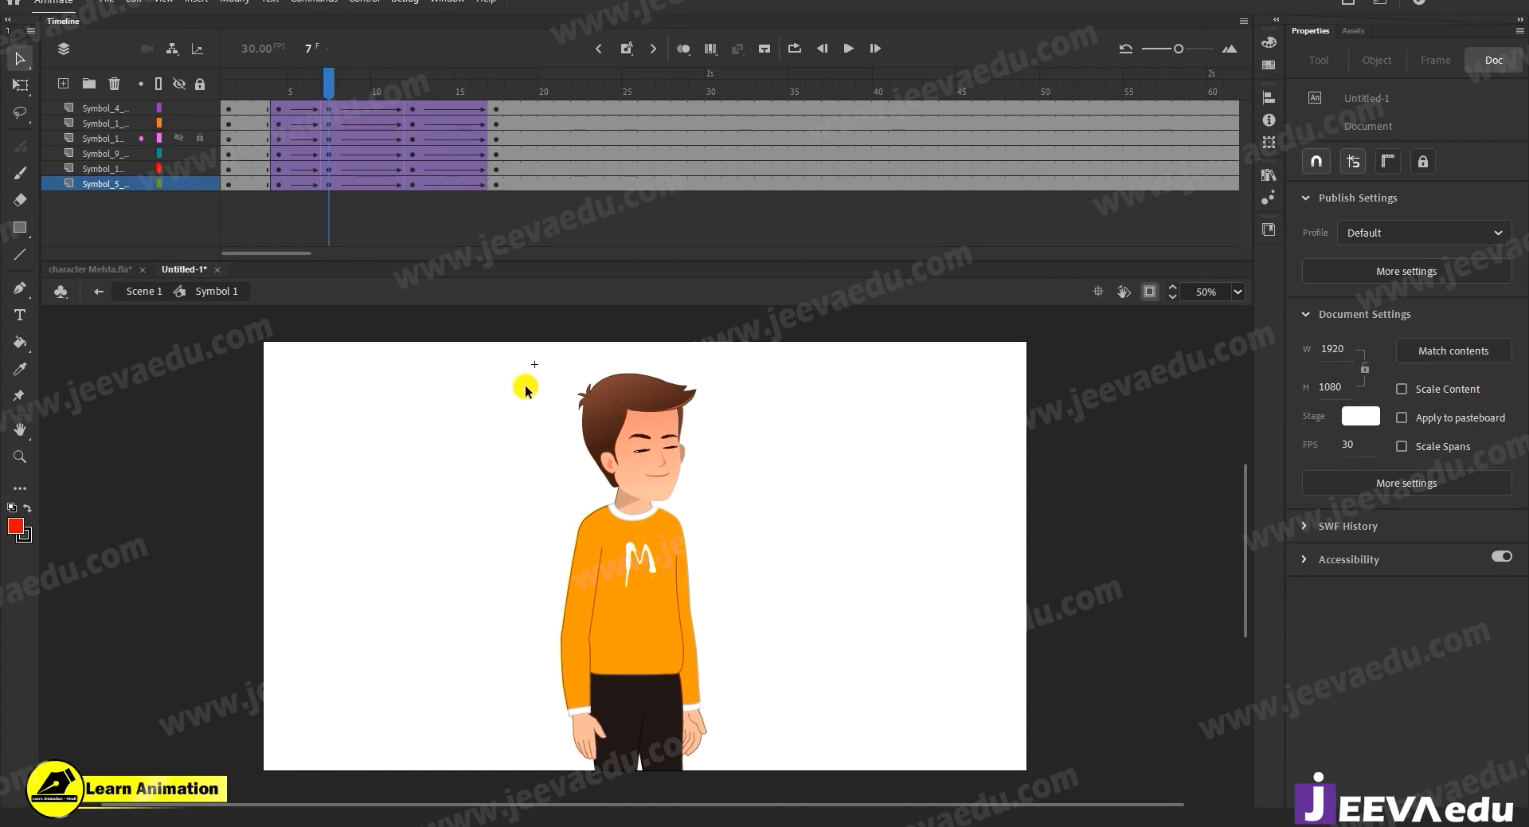
pyautogui.moveTo(524, 387); pyautogui.dragTo(788, 724)
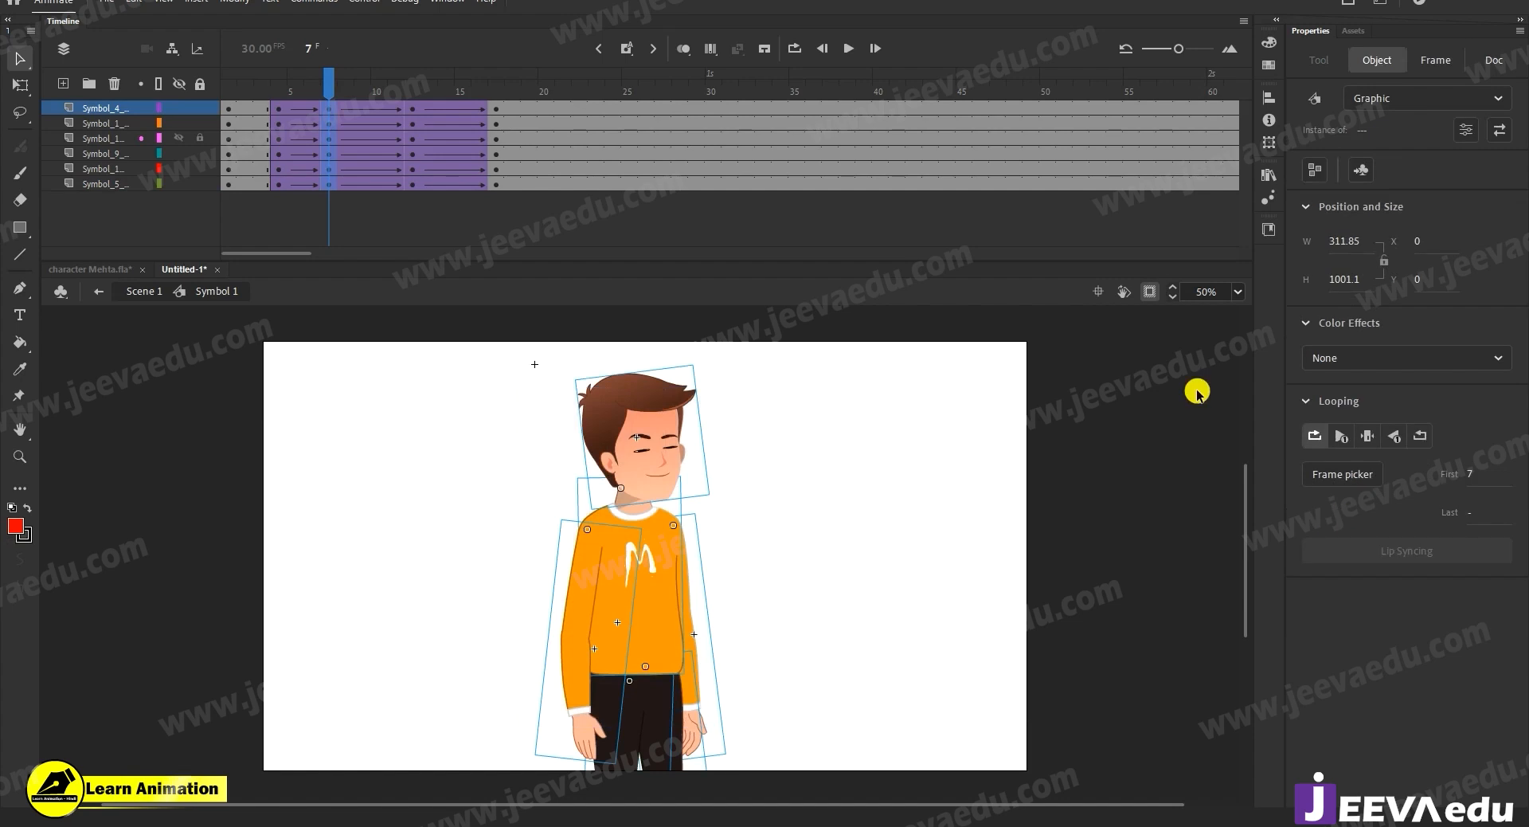
pyautogui.click(1149, 292)
pyautogui.keyDown('alt'); pyautogui.click(673, 682); pyautogui.keyUp('alt')
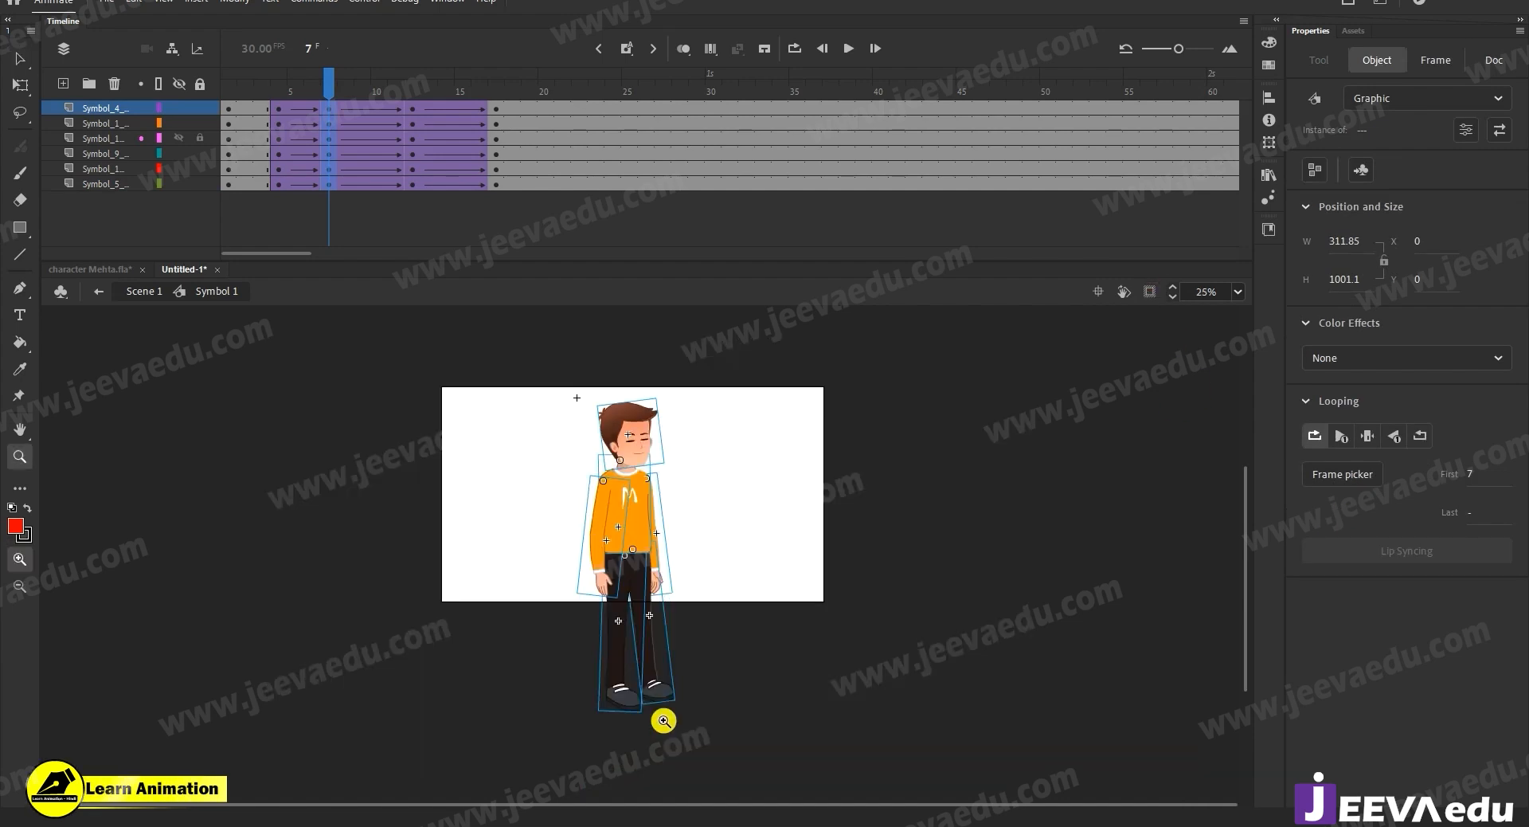
pyautogui.click(673, 485)
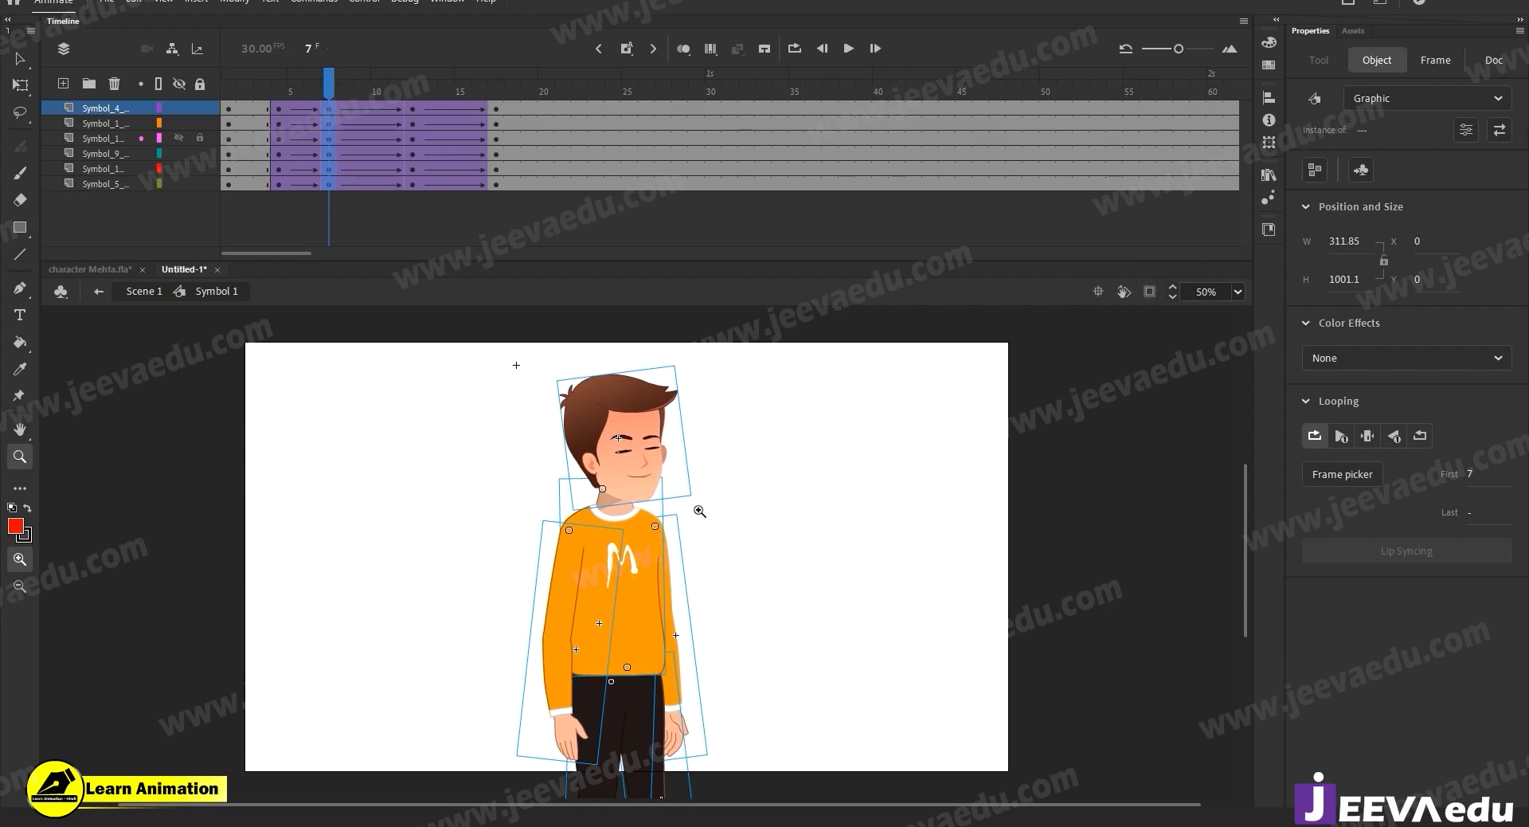
pyautogui.press('q')
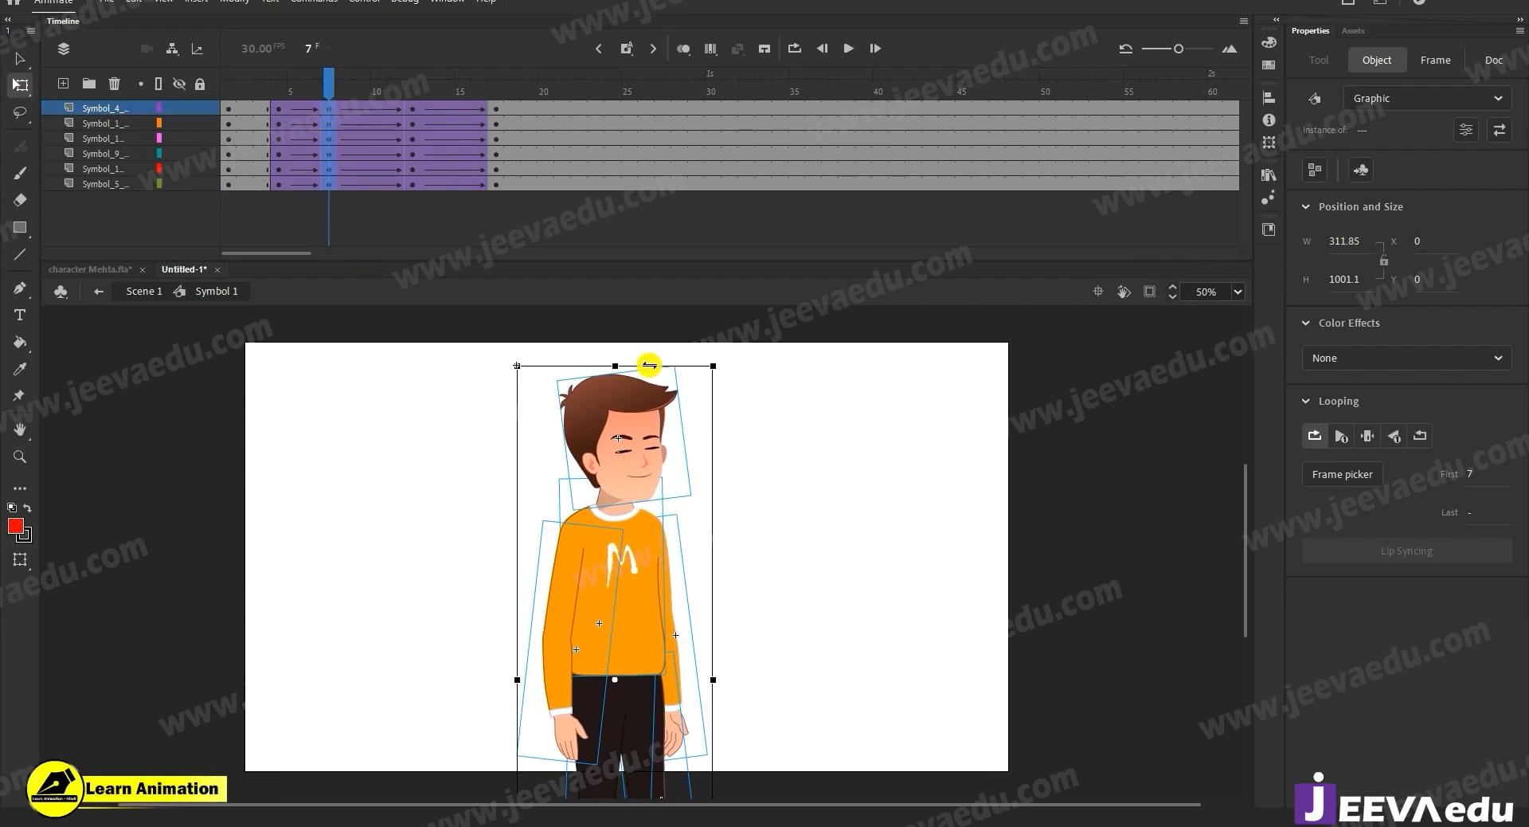
pyautogui.moveTo(613, 365); pyautogui.dragTo(614, 360)
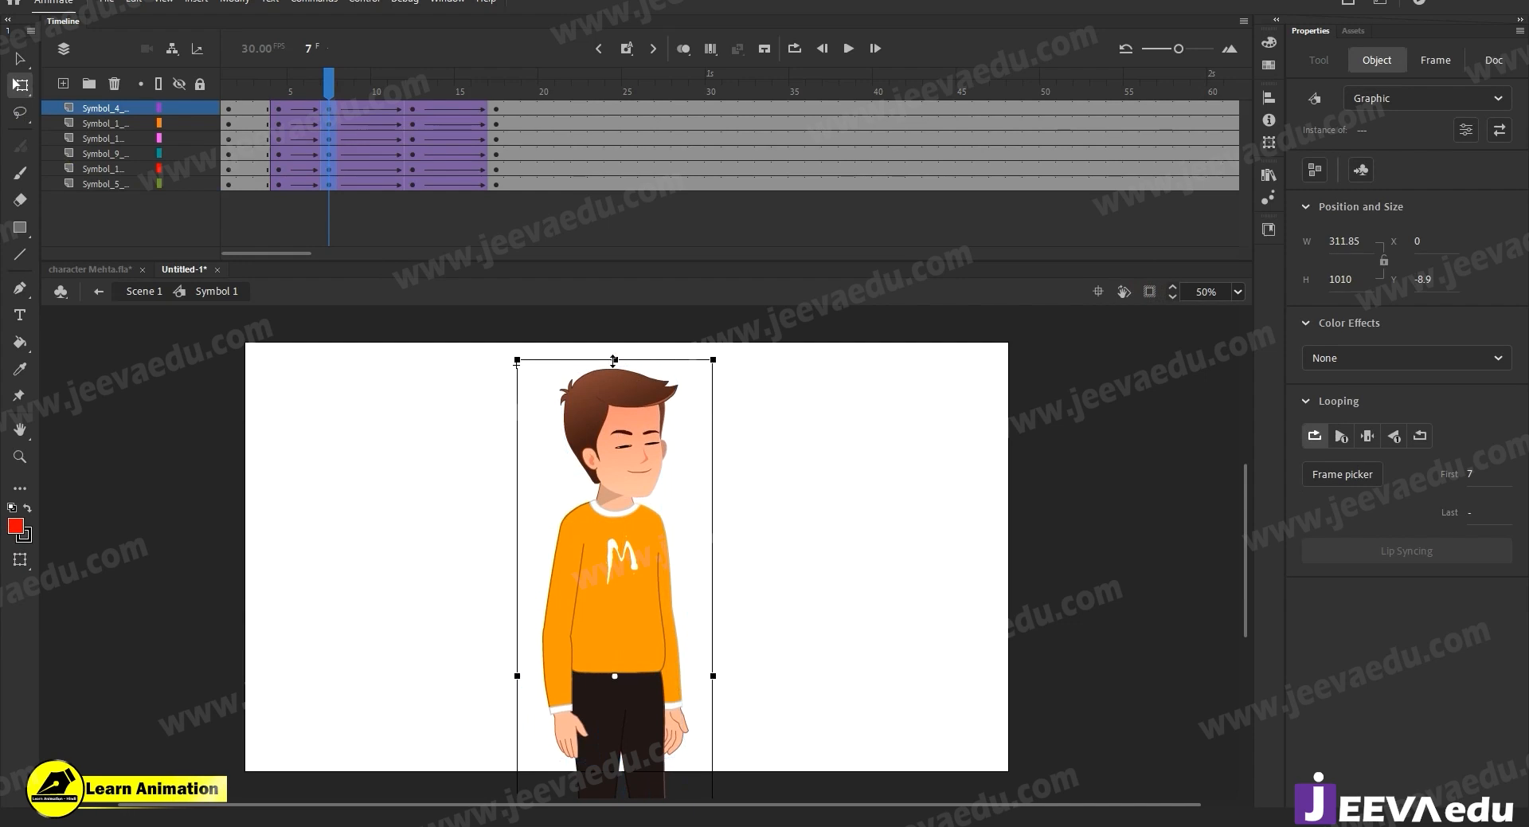
# At frame 7, tilt the head slightly backward and rotate both arms slightly outward from the body.
pyautogui.moveTo(327, 66); pyautogui.dragTo(325, 113)
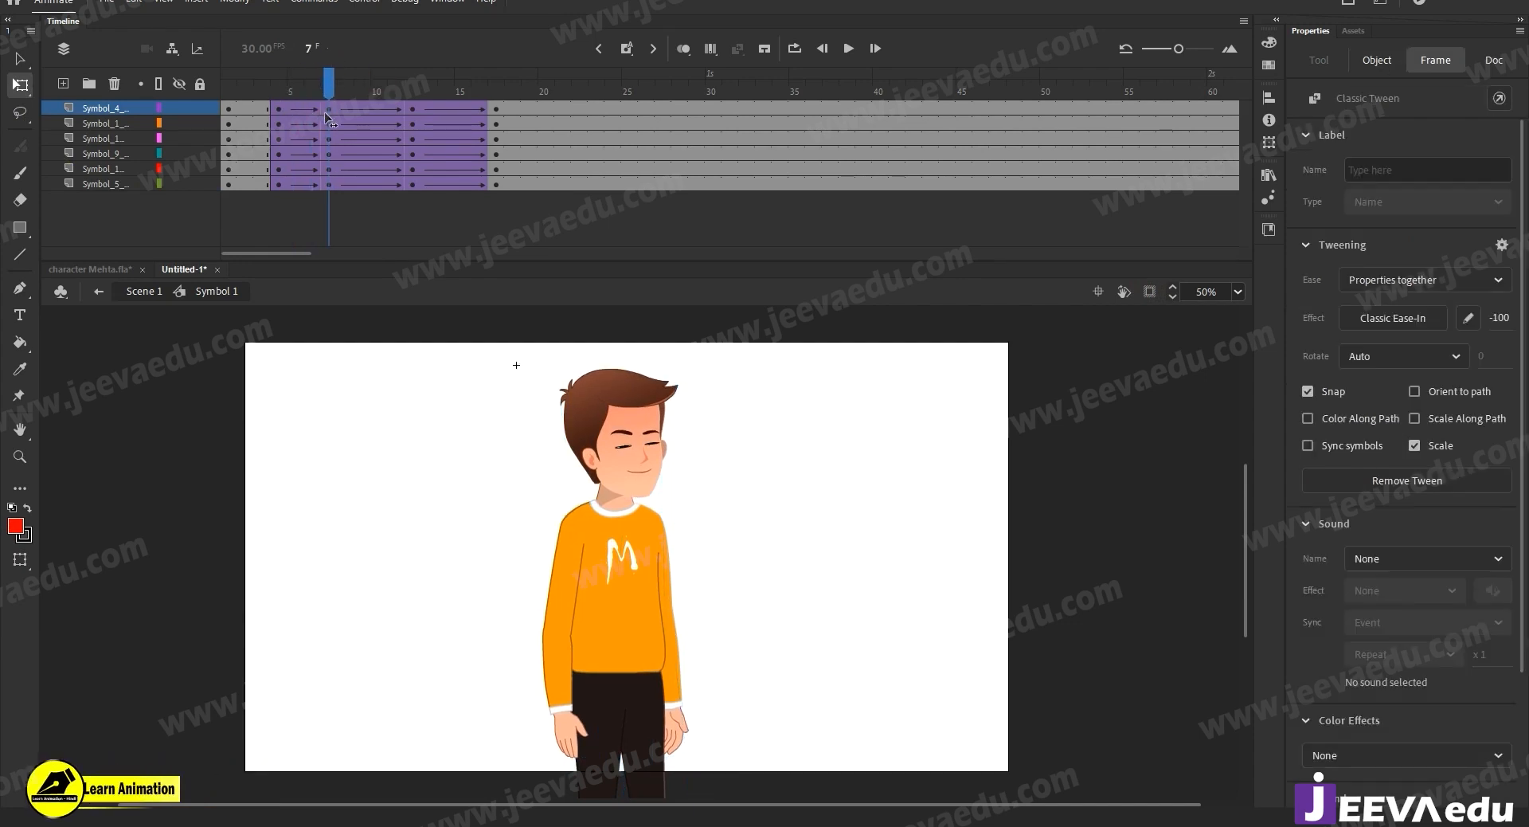
pyautogui.click(624, 418)
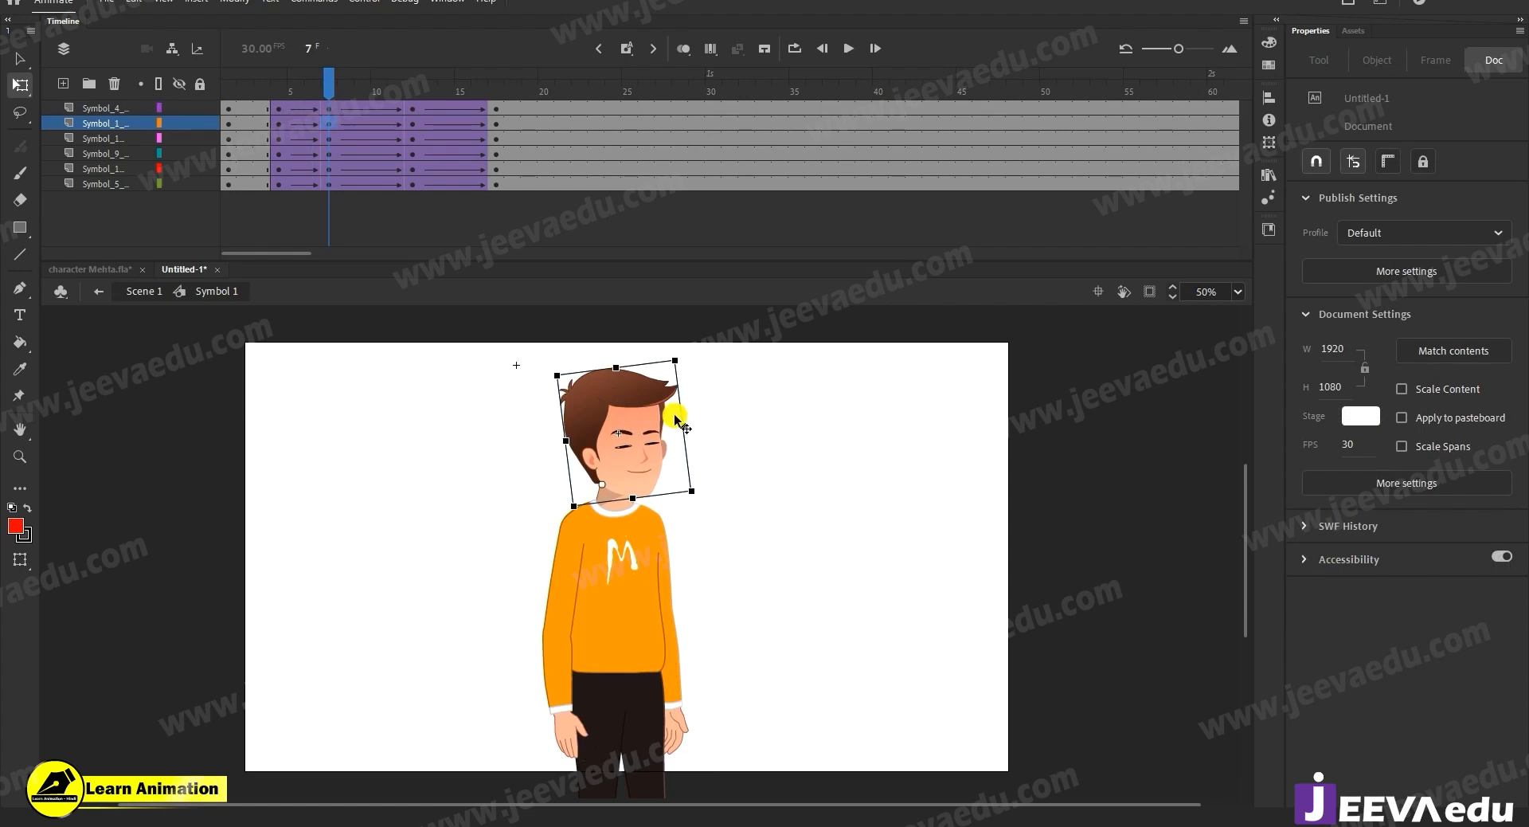
pyautogui.moveTo(681, 355); pyautogui.dragTo(682, 356)
pyautogui.click(566, 713)
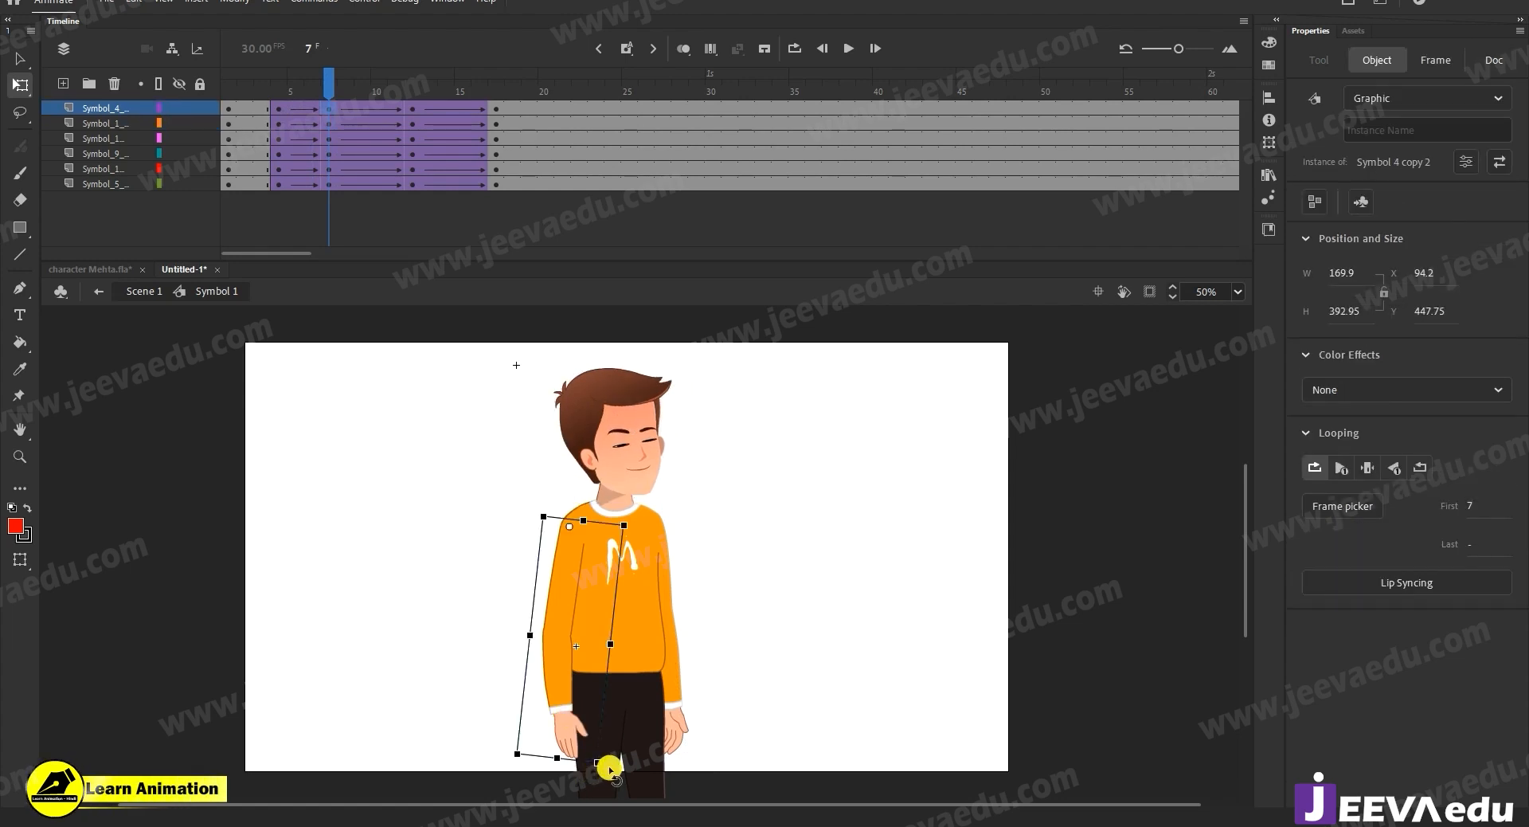
pyautogui.moveTo(604, 766); pyautogui.dragTo(598, 771)
pyautogui.click(675, 724)
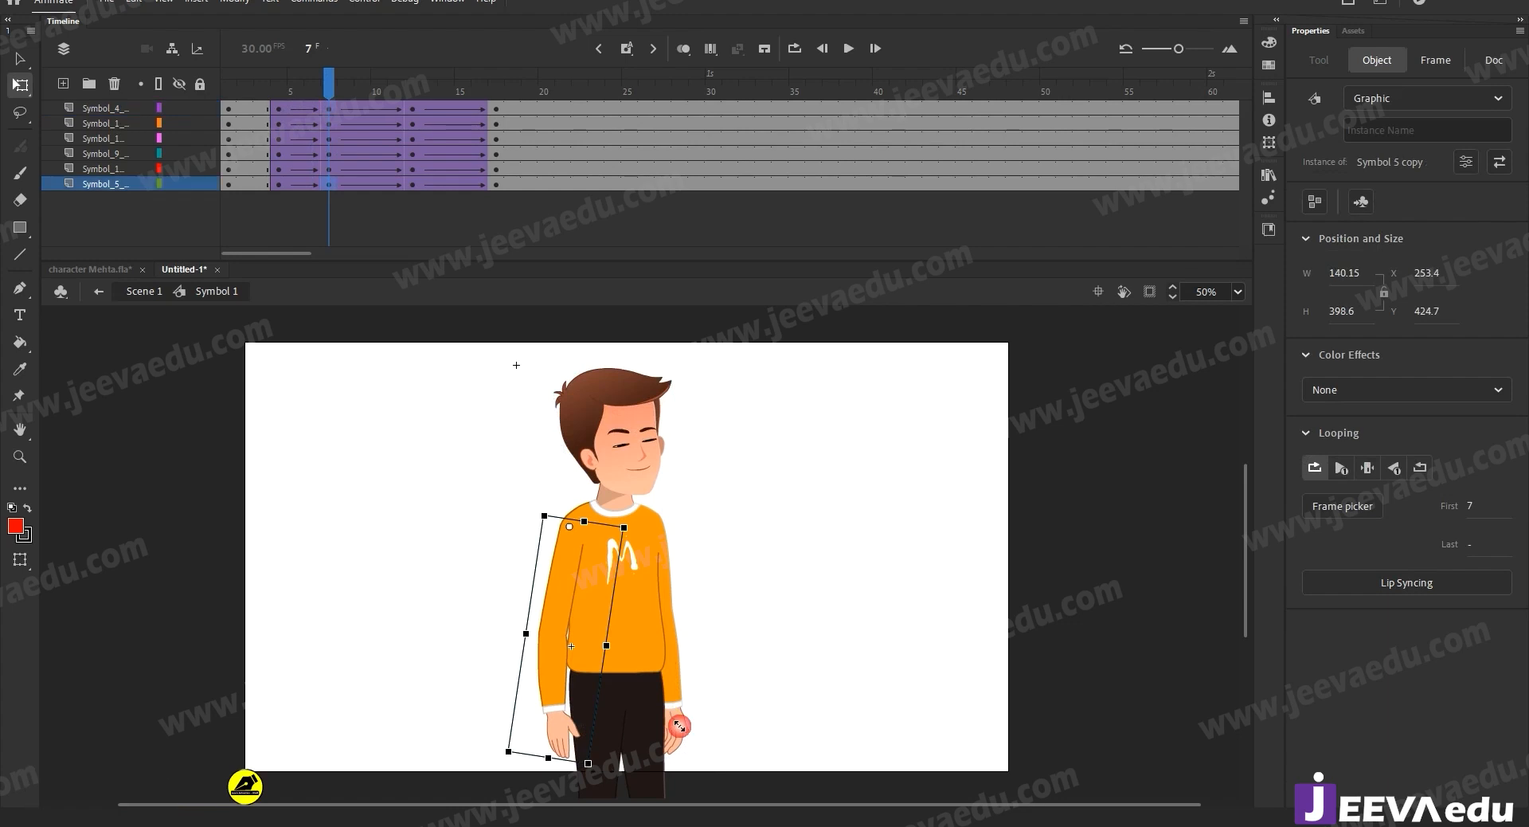
pyautogui.moveTo(716, 766); pyautogui.dragTo(720, 768)
# At frame 12, select all body parts and squash the whole character slightly downward from the head.
pyautogui.moveTo(328, 83)
pyautogui.mouseDown()
pyautogui.moveTo(281, 92)
pyautogui.moveTo(324, 104)
pyautogui.mouseUp()
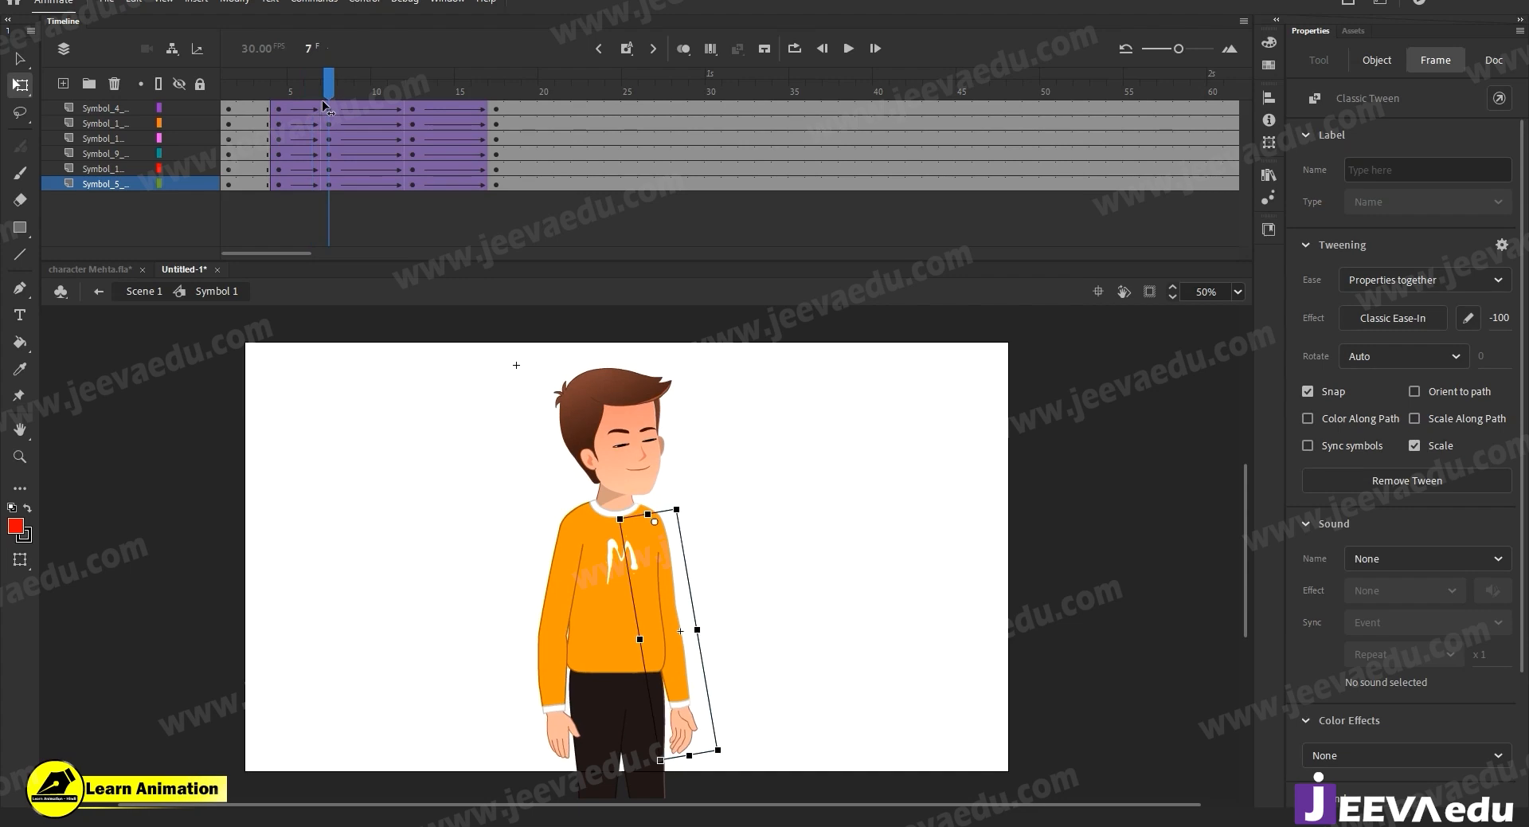
pyautogui.click(420, 119)
pyautogui.click(414, 110)
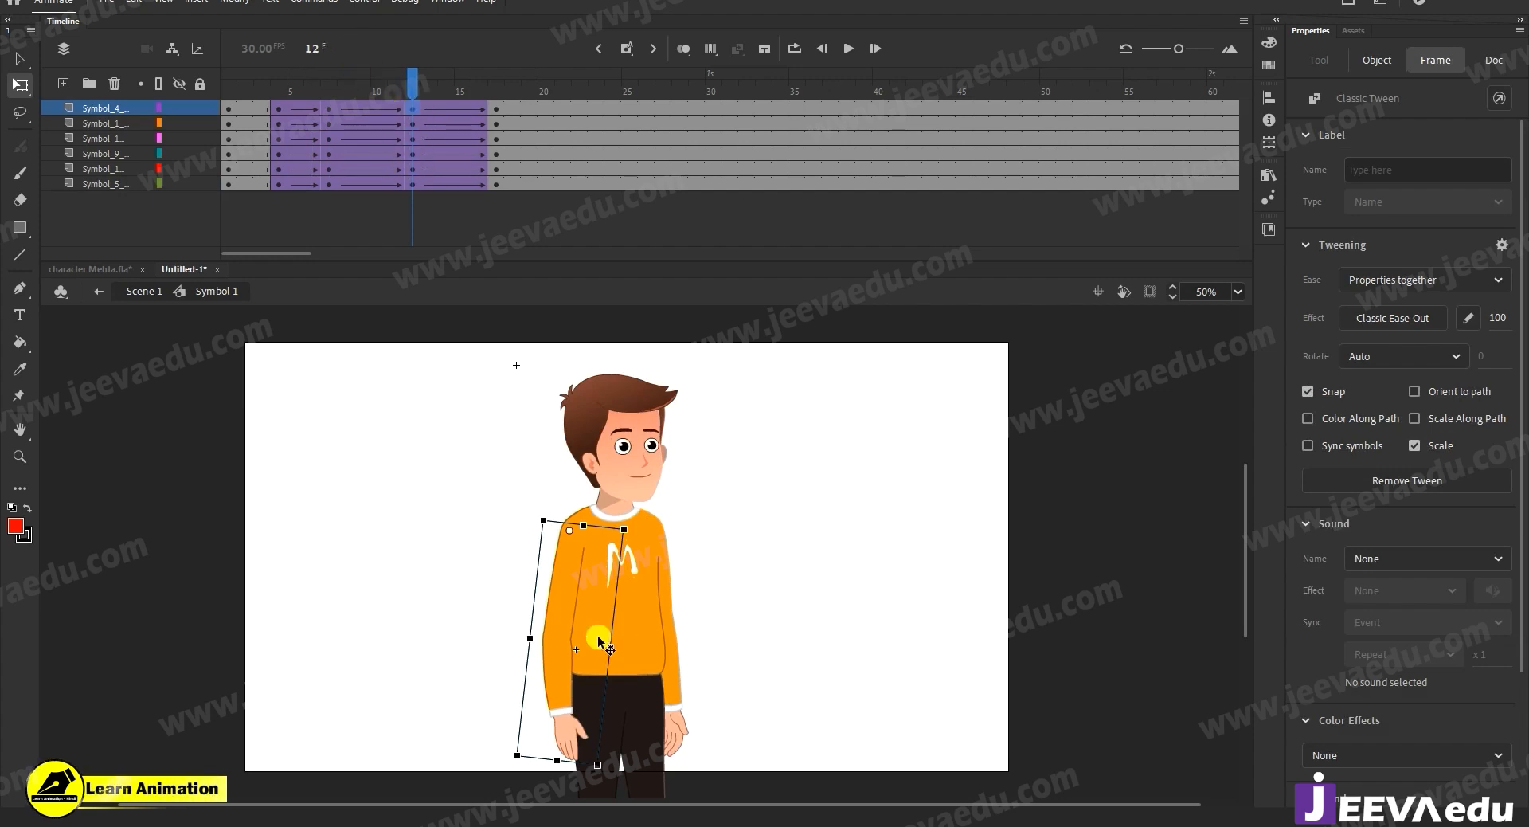
pyautogui.moveTo(456, 371); pyautogui.dragTo(748, 733)
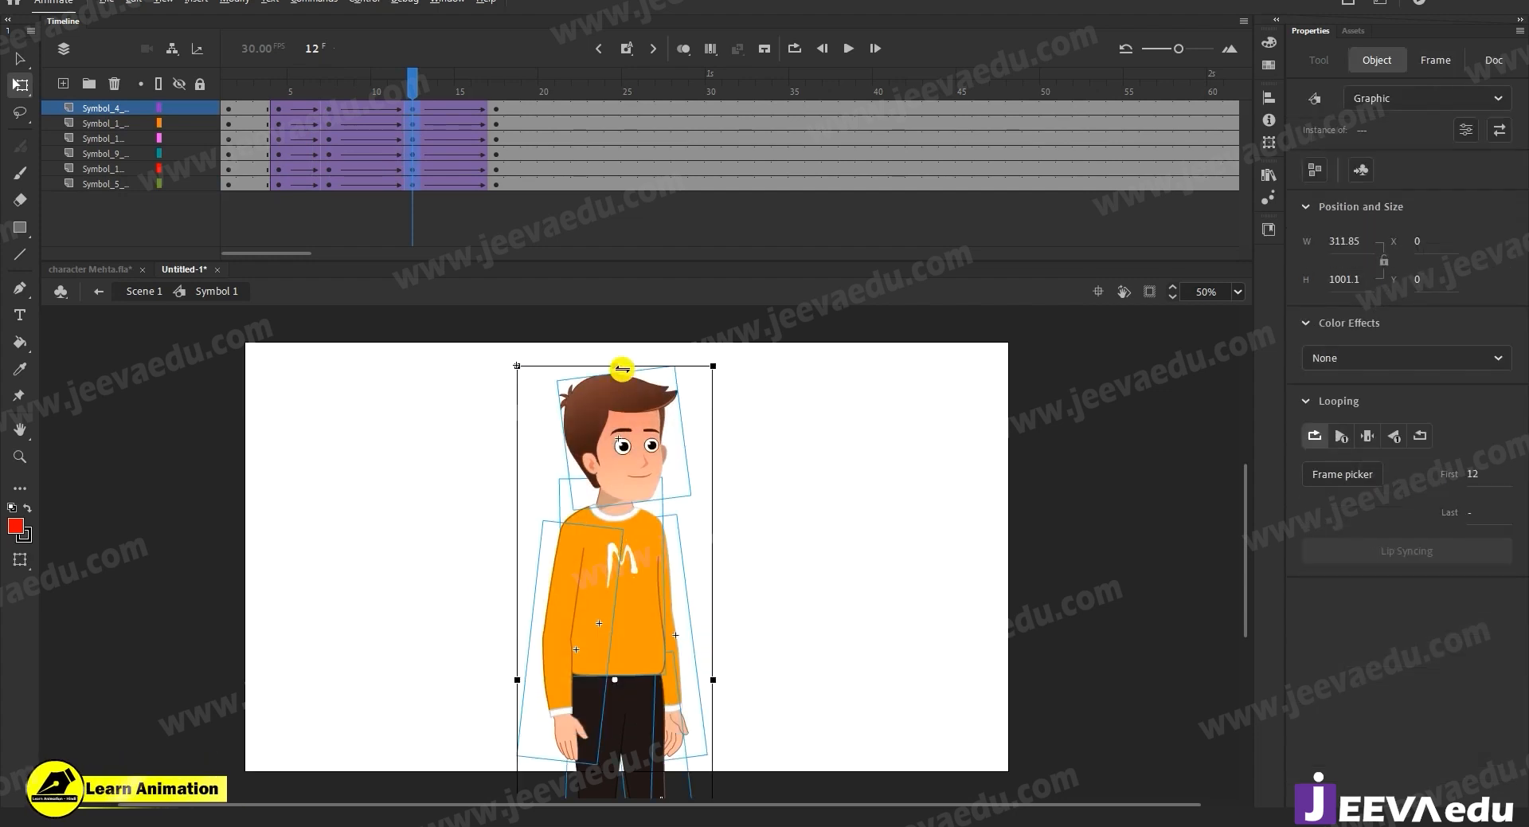
pyautogui.moveTo(616, 366); pyautogui.dragTo(616, 376)
# At frame 12, tilt the head forward and nudge it down 4 pixels onto the neck.
pyautogui.moveTo(347, 93); pyautogui.dragTo(413, 129)
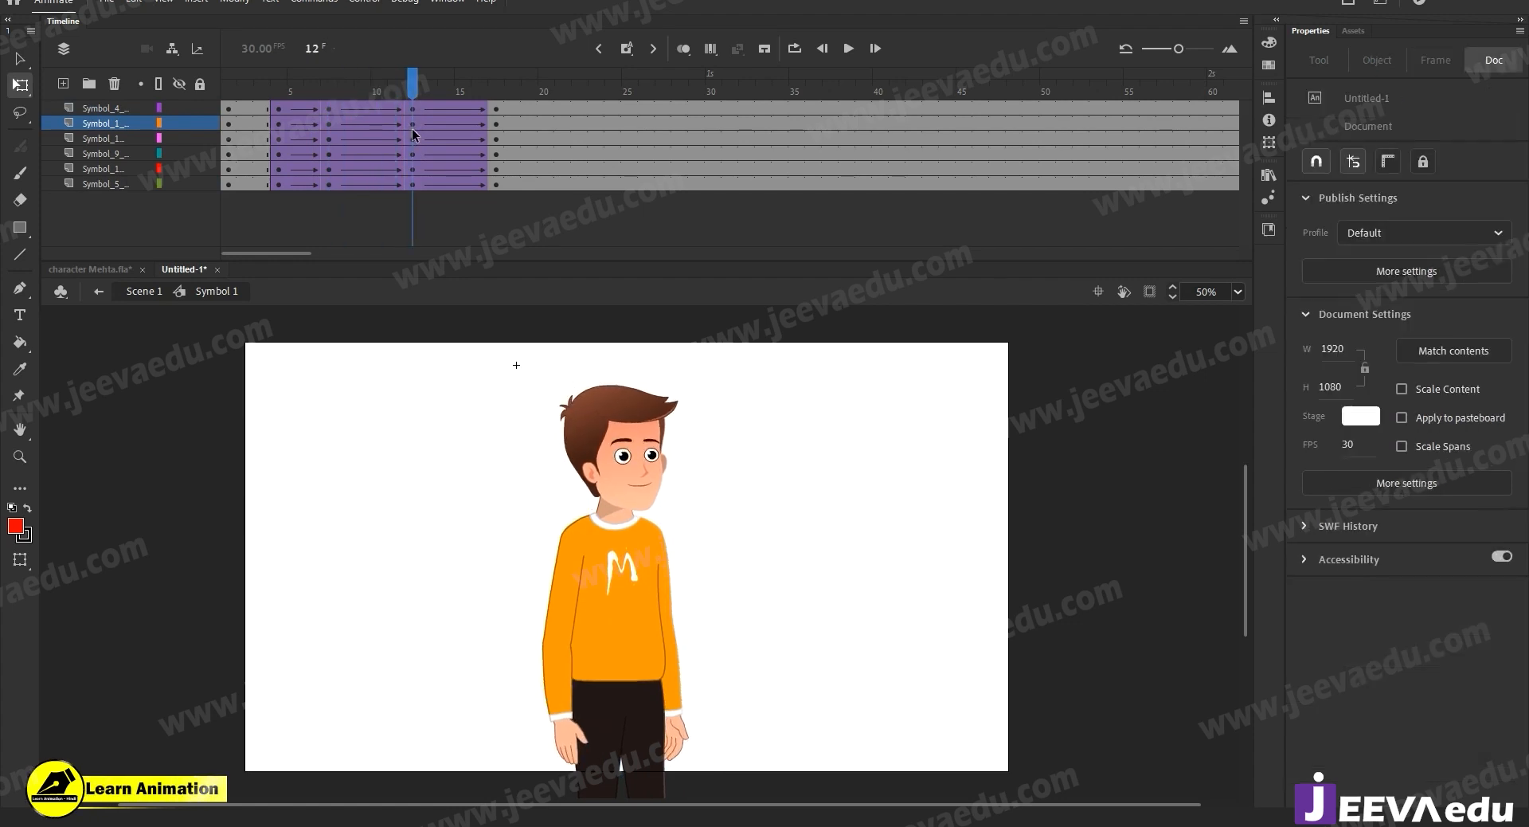
pyautogui.click(651, 461)
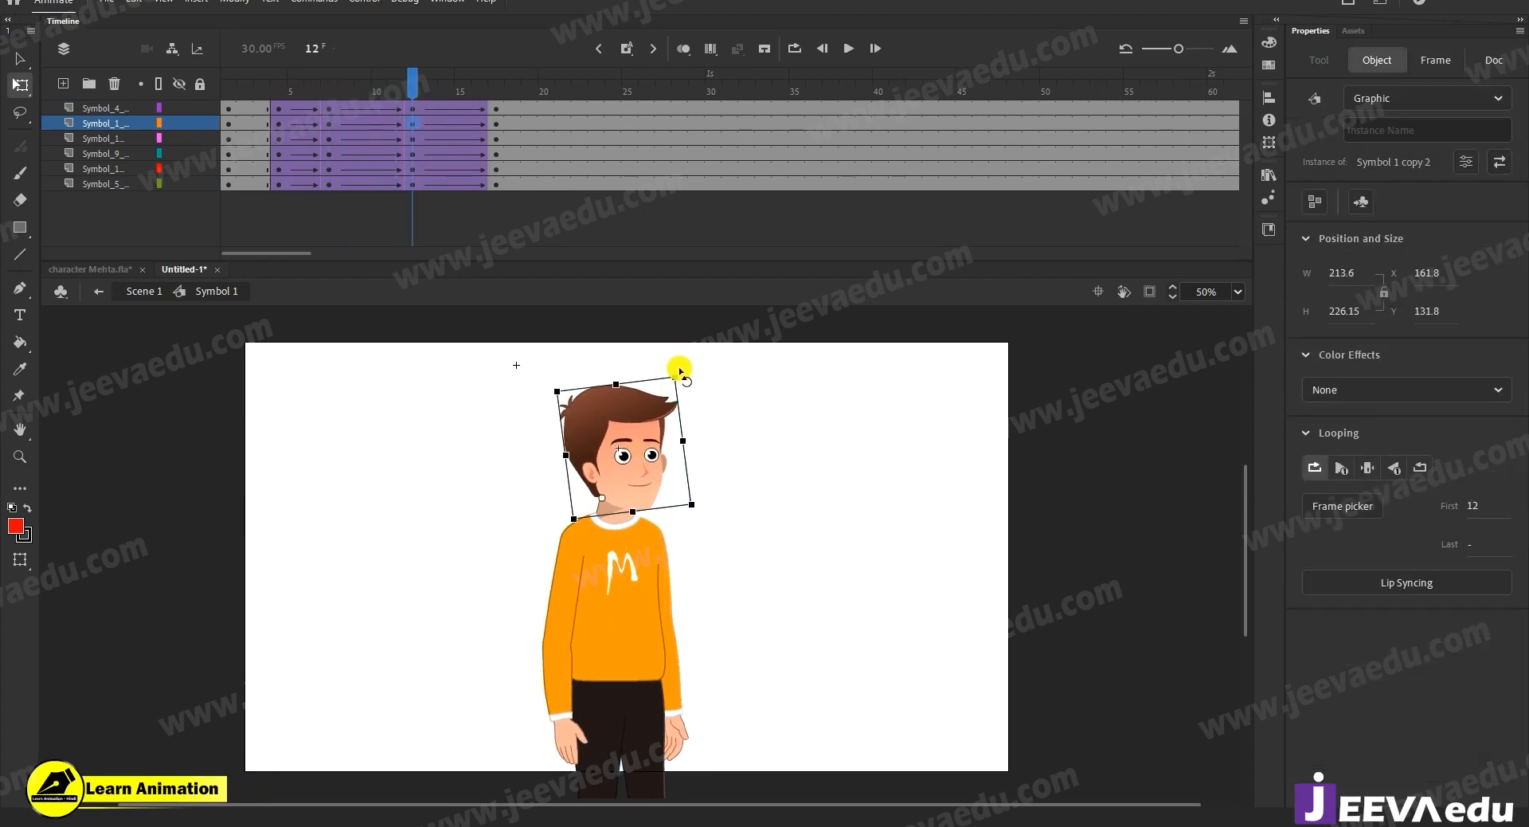
pyautogui.moveTo(684, 375); pyautogui.dragTo(702, 403)
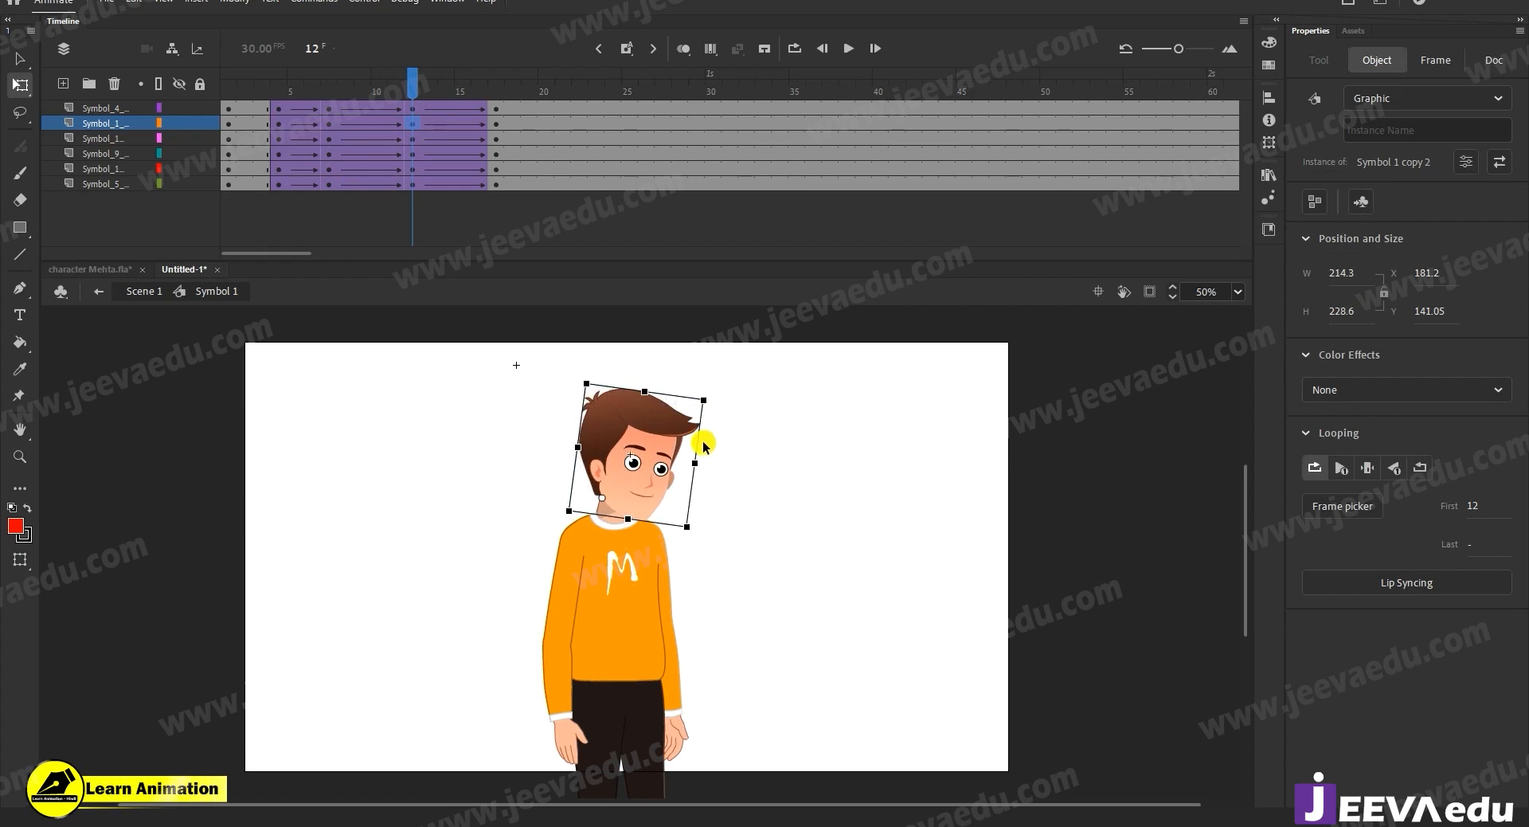
pyautogui.press('Down')
pyautogui.press('Down')
pyautogui.press('Down')
pyautogui.press('Down')
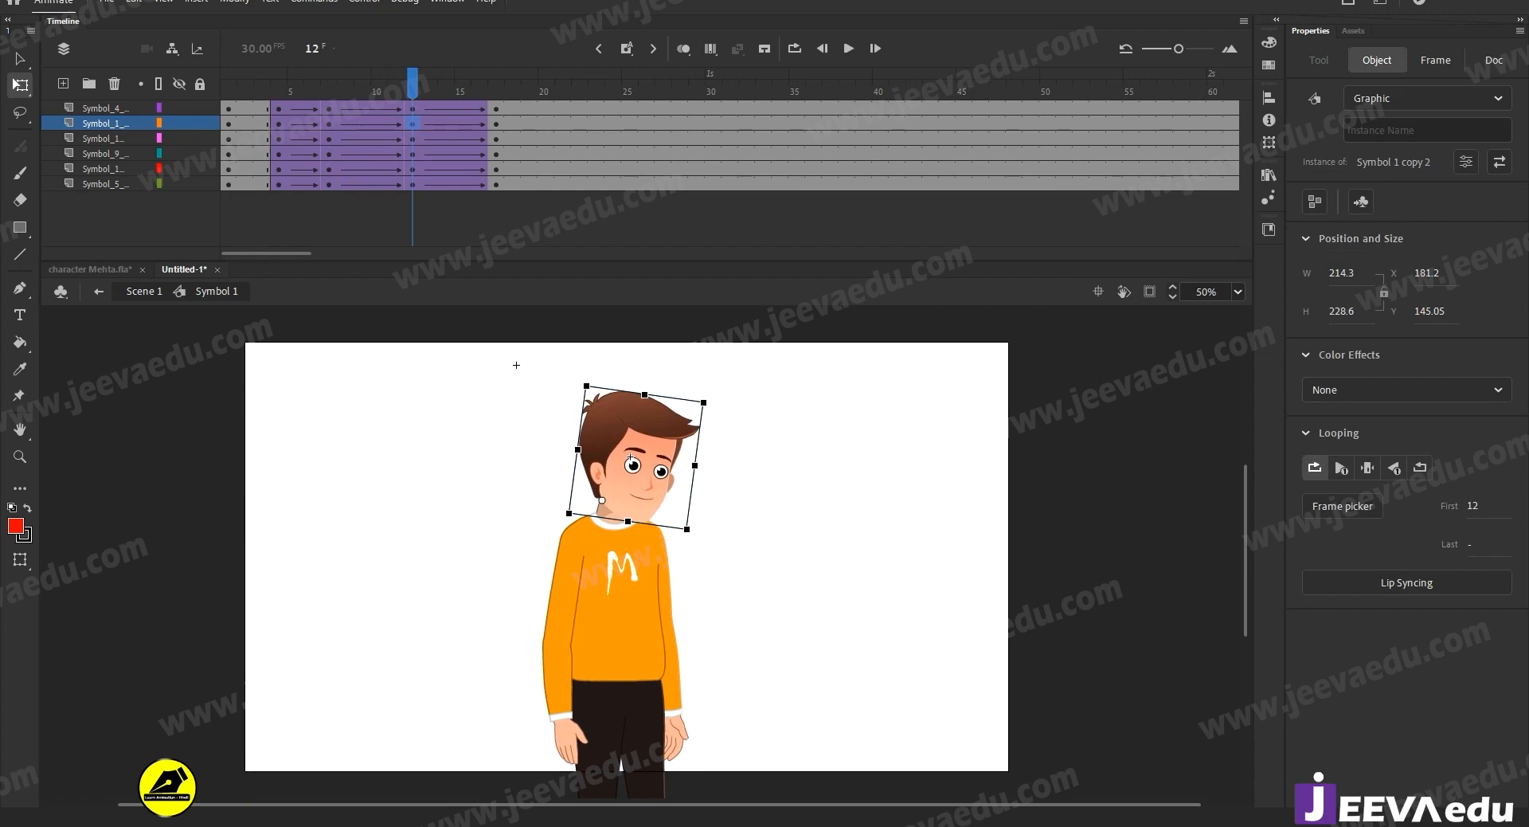
# At frame 12, rotate both arms slightly inward toward the body.
pyautogui.click(614, 764)
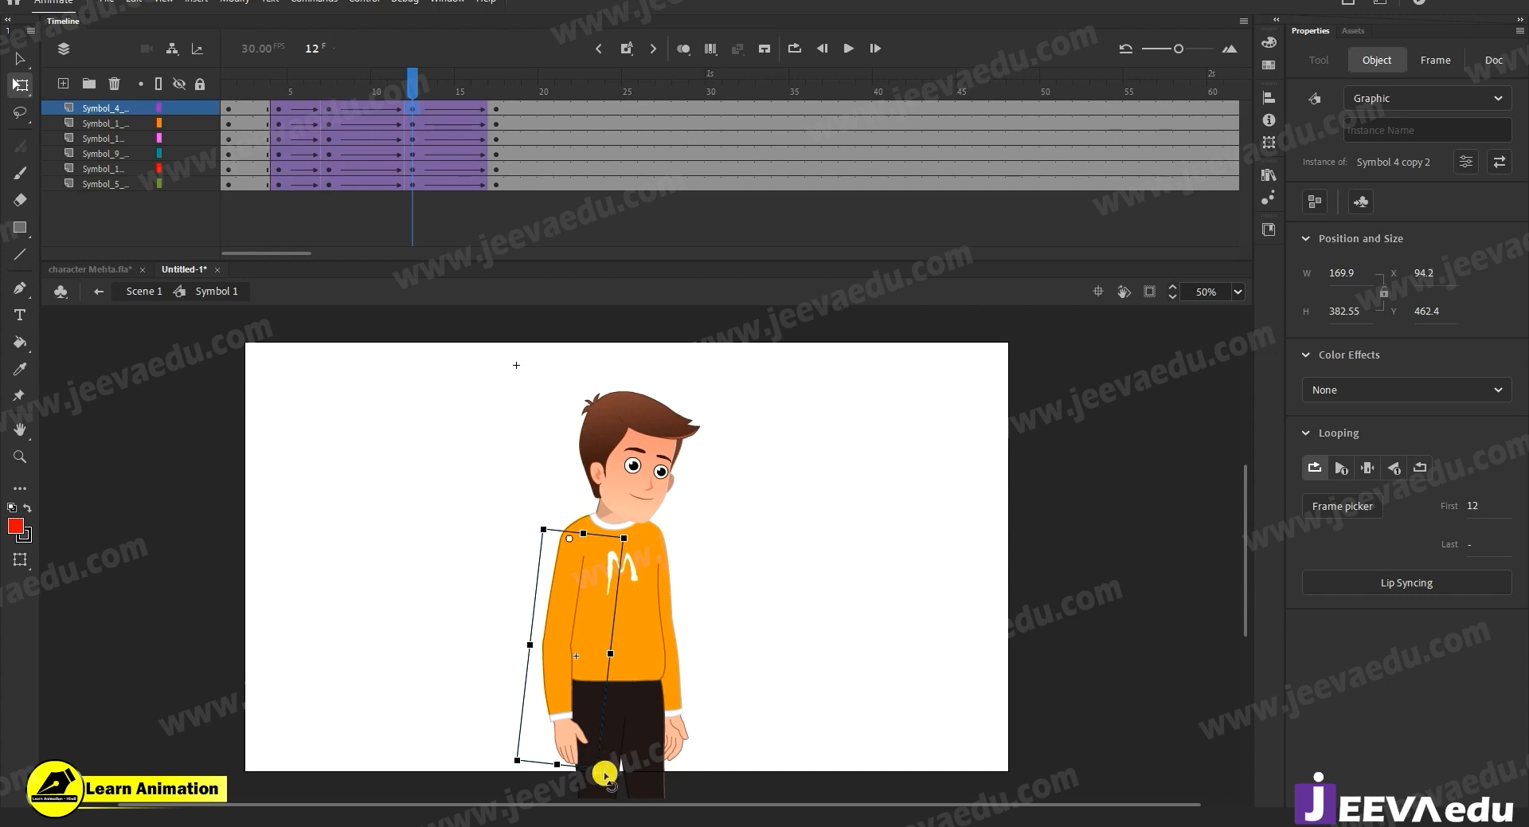
pyautogui.moveTo(613, 774); pyautogui.dragTo(622, 772)
pyautogui.click(685, 726)
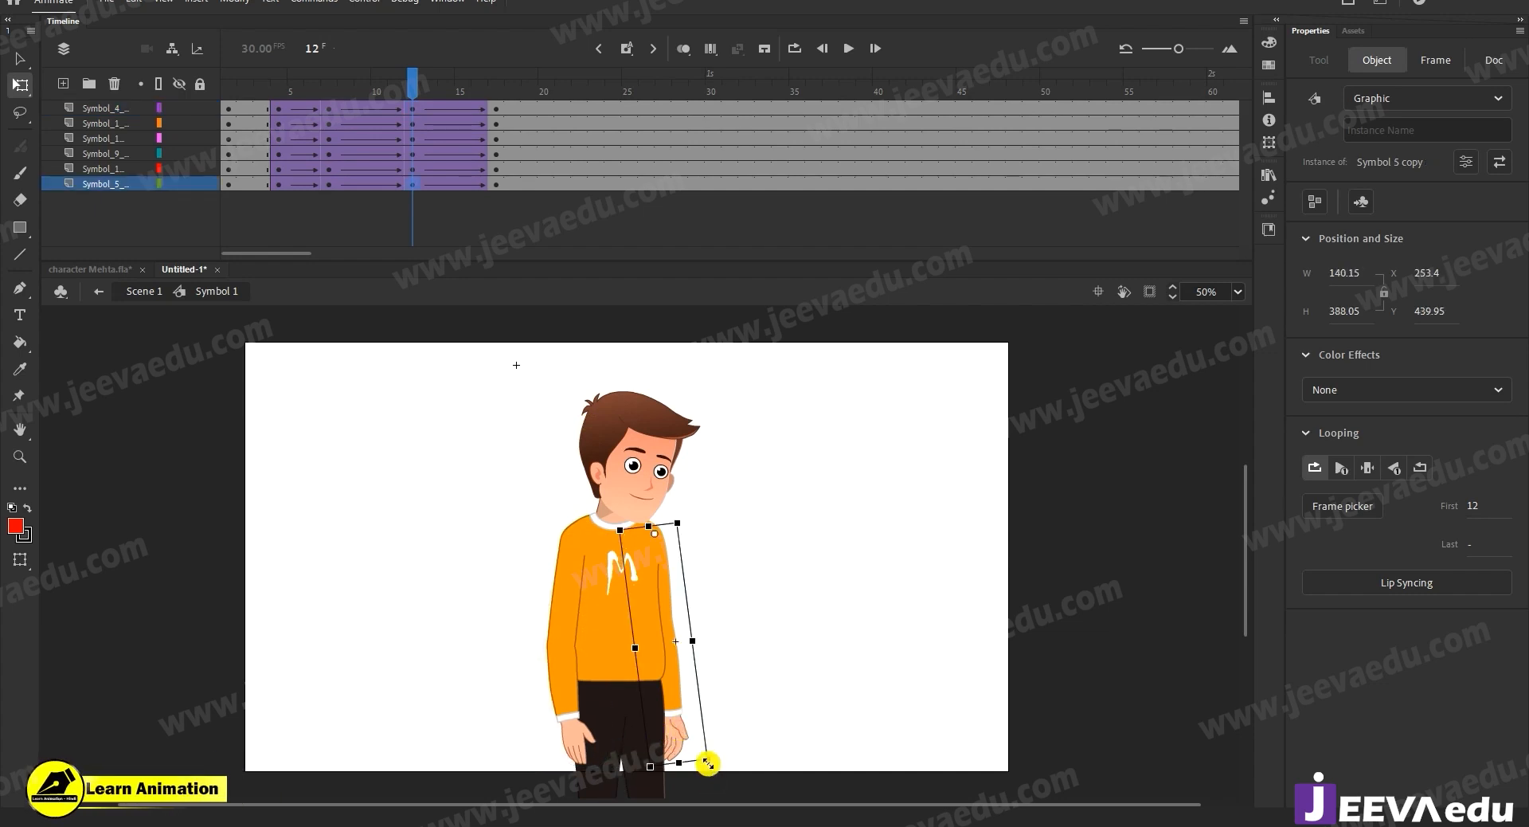
pyautogui.moveTo(721, 761); pyautogui.dragTo(709, 773)
# At frame 17, select the upper-body parts and rotate them slightly backward around a pivot at the waist.
pyautogui.moveTo(392, 103); pyautogui.dragTo(495, 148)
pyautogui.moveTo(494, 353); pyautogui.dragTo(721, 599)
pyautogui.click(615, 566)
pyautogui.moveTo(624, 670); pyautogui.dragTo(625, 671)
pyautogui.moveTo(717, 362); pyautogui.dragTo(708, 348)
# At frame 17, stretch the whole character slightly upward and tilt the head further backward.
pyautogui.moveTo(403, 392); pyautogui.dragTo(819, 768)
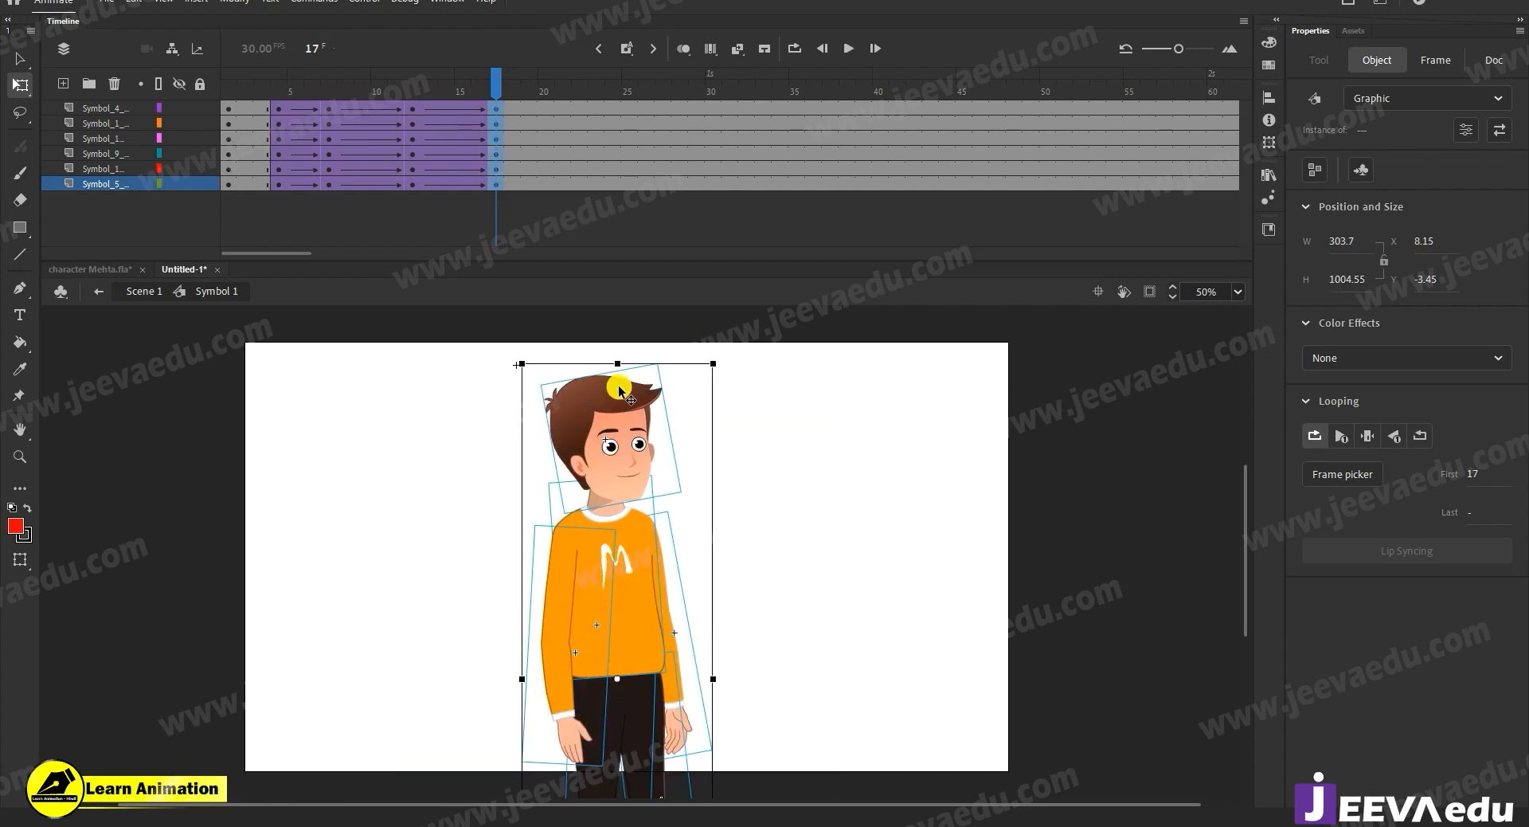
pyautogui.moveTo(620, 372); pyautogui.dragTo(619, 358)
pyautogui.click(763, 417)
pyautogui.click(637, 402)
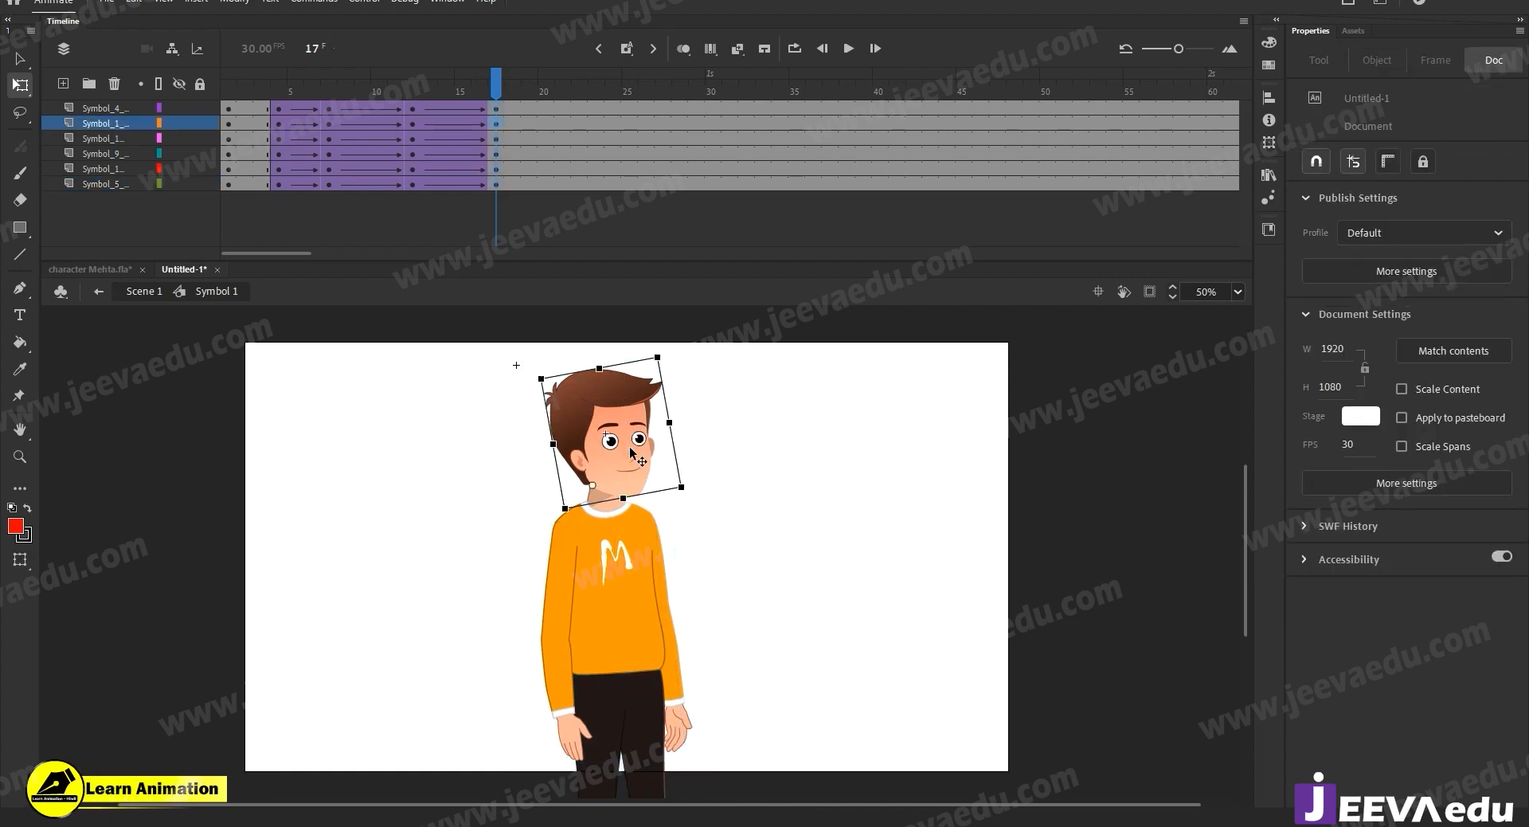
pyautogui.click(637, 384)
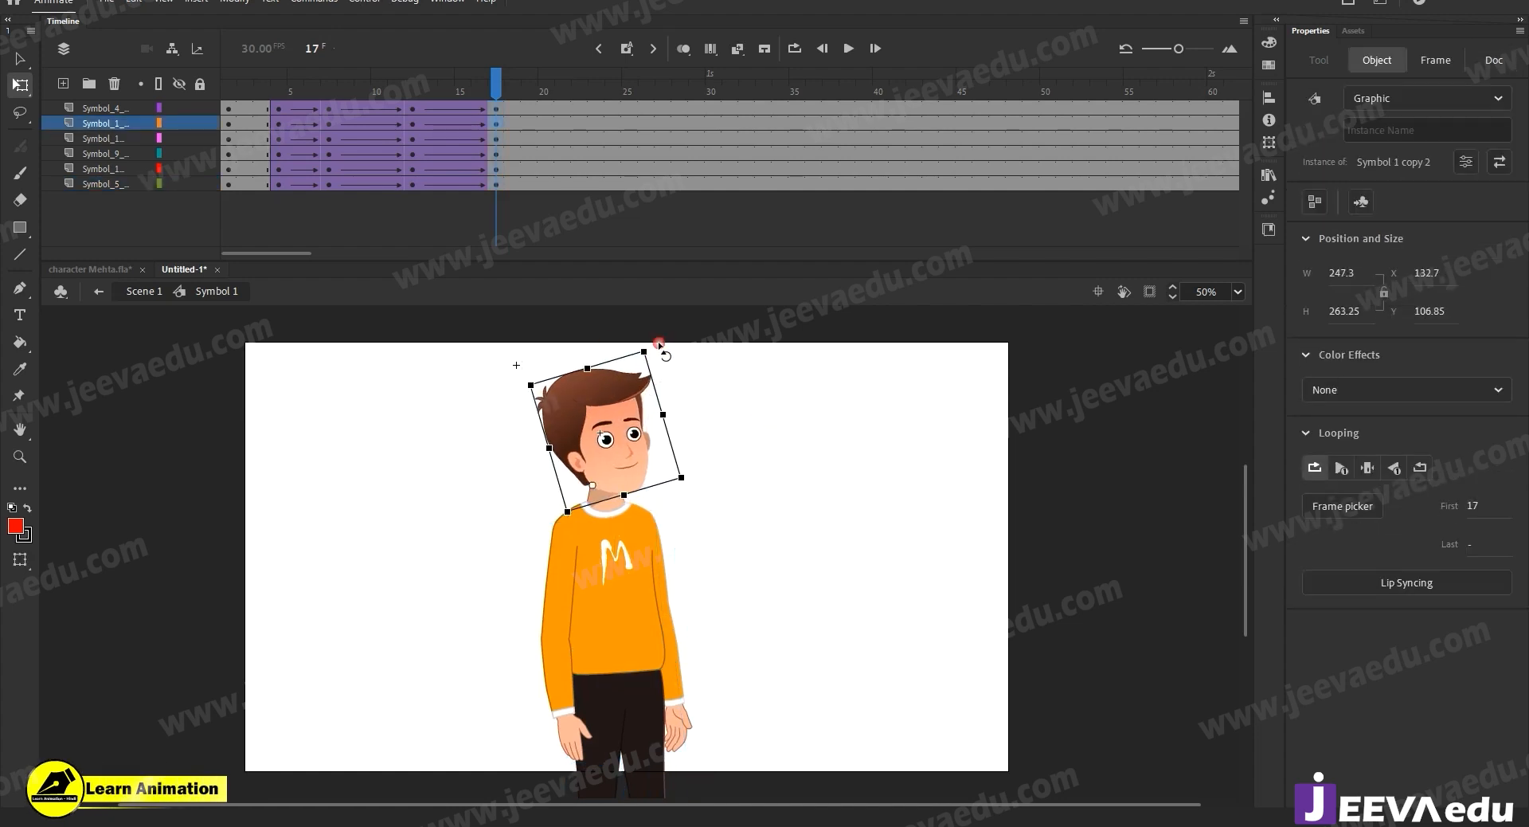
# At frame 17, rotate both arms outward from the body.
pyautogui.click(619, 767)
pyautogui.moveTo(620, 771); pyautogui.dragTo(593, 774)
pyautogui.click(694, 750)
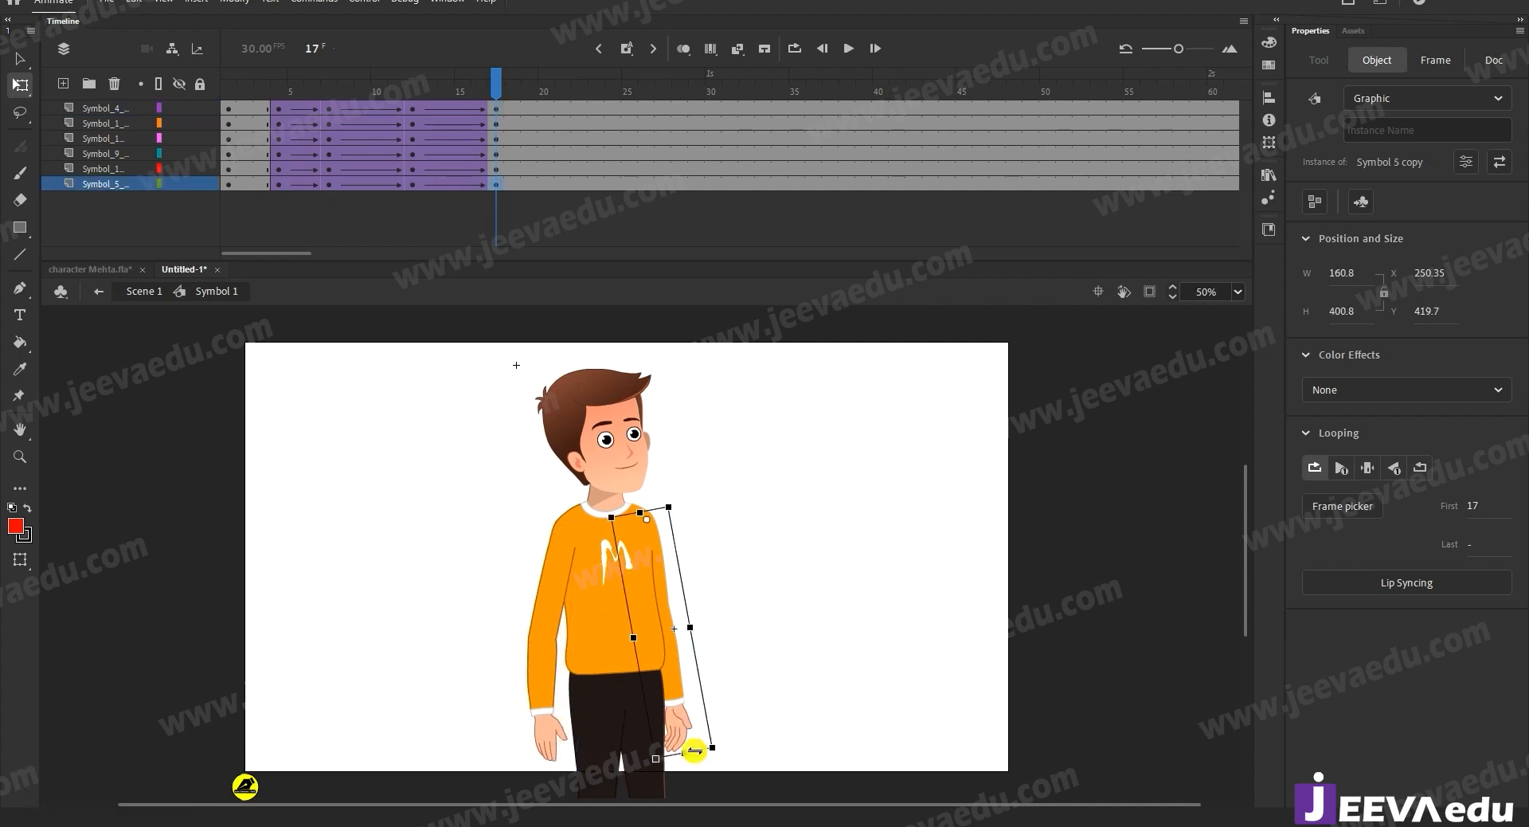
pyautogui.moveTo(724, 753); pyautogui.dragTo(741, 756)
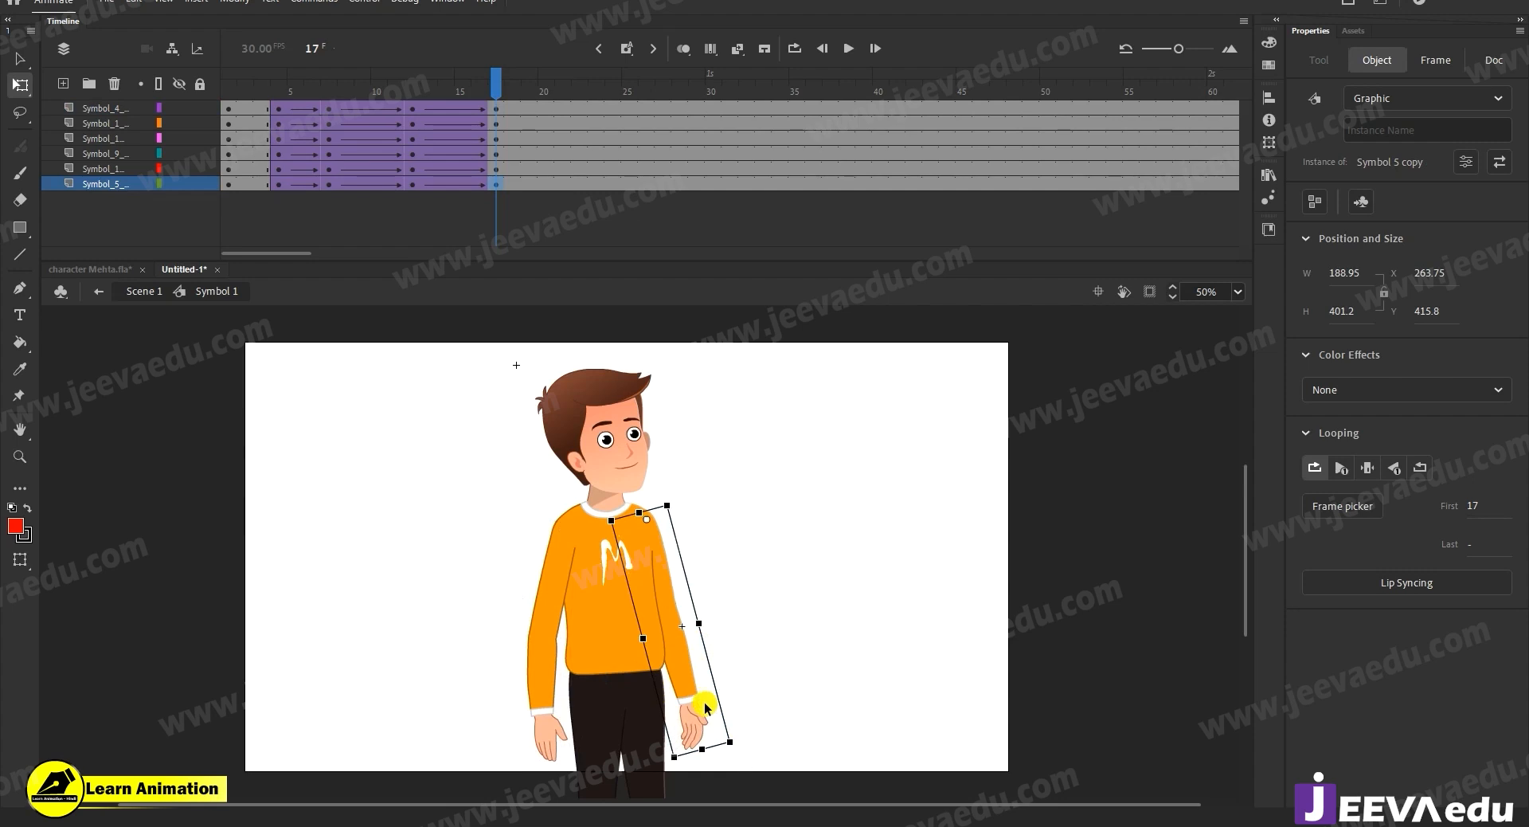
# Play the animation from the start and compare the character's poses at frames 7, 12 and 17.
pyautogui.moveTo(494, 78); pyautogui.dragTo(188, 137)
pyautogui.press('Return')
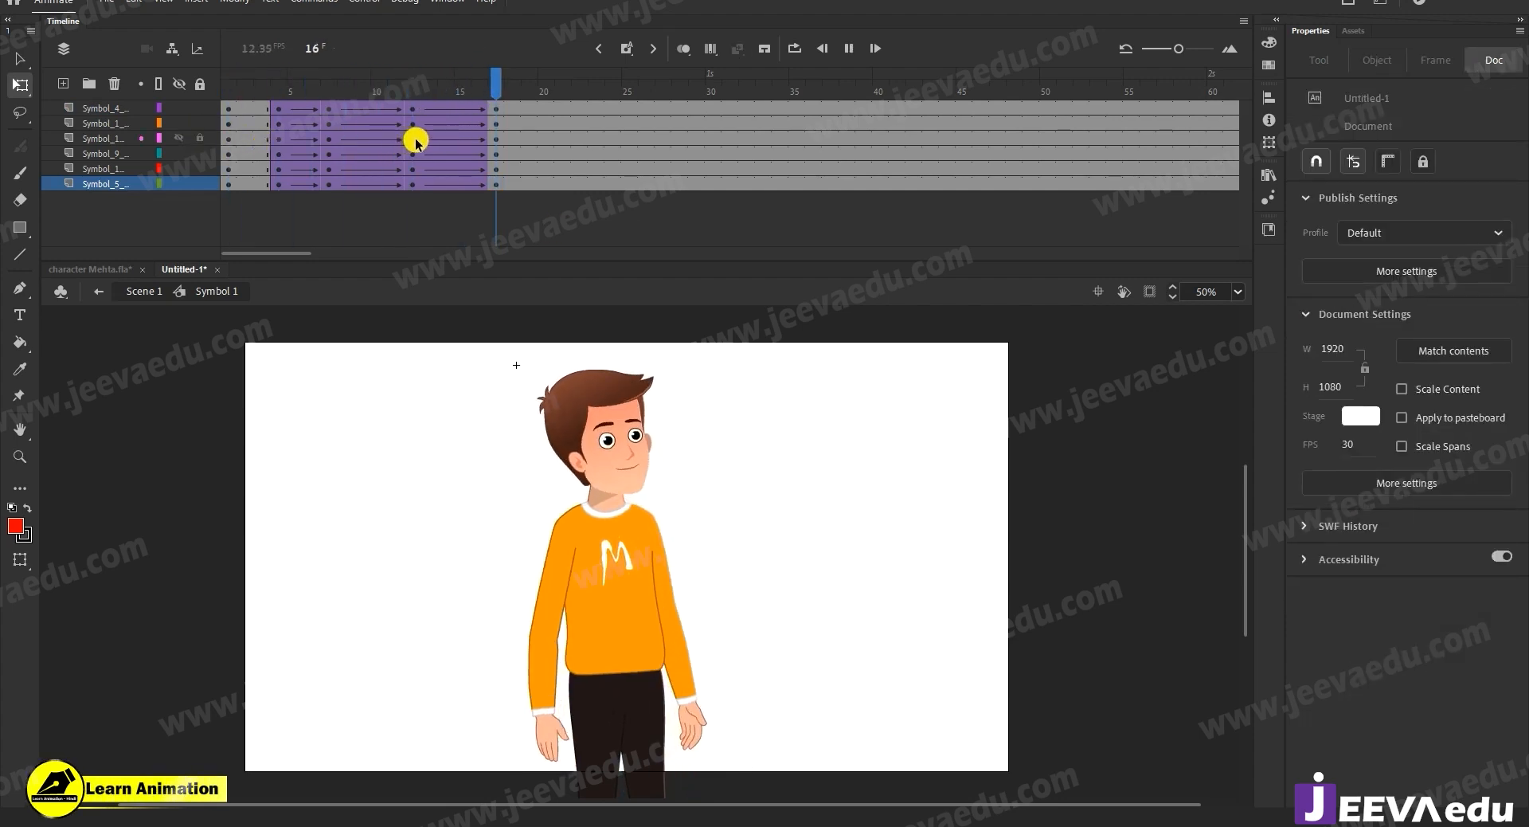
pyautogui.moveTo(516, 89); pyautogui.dragTo(242, 134)
pyautogui.press('Return')
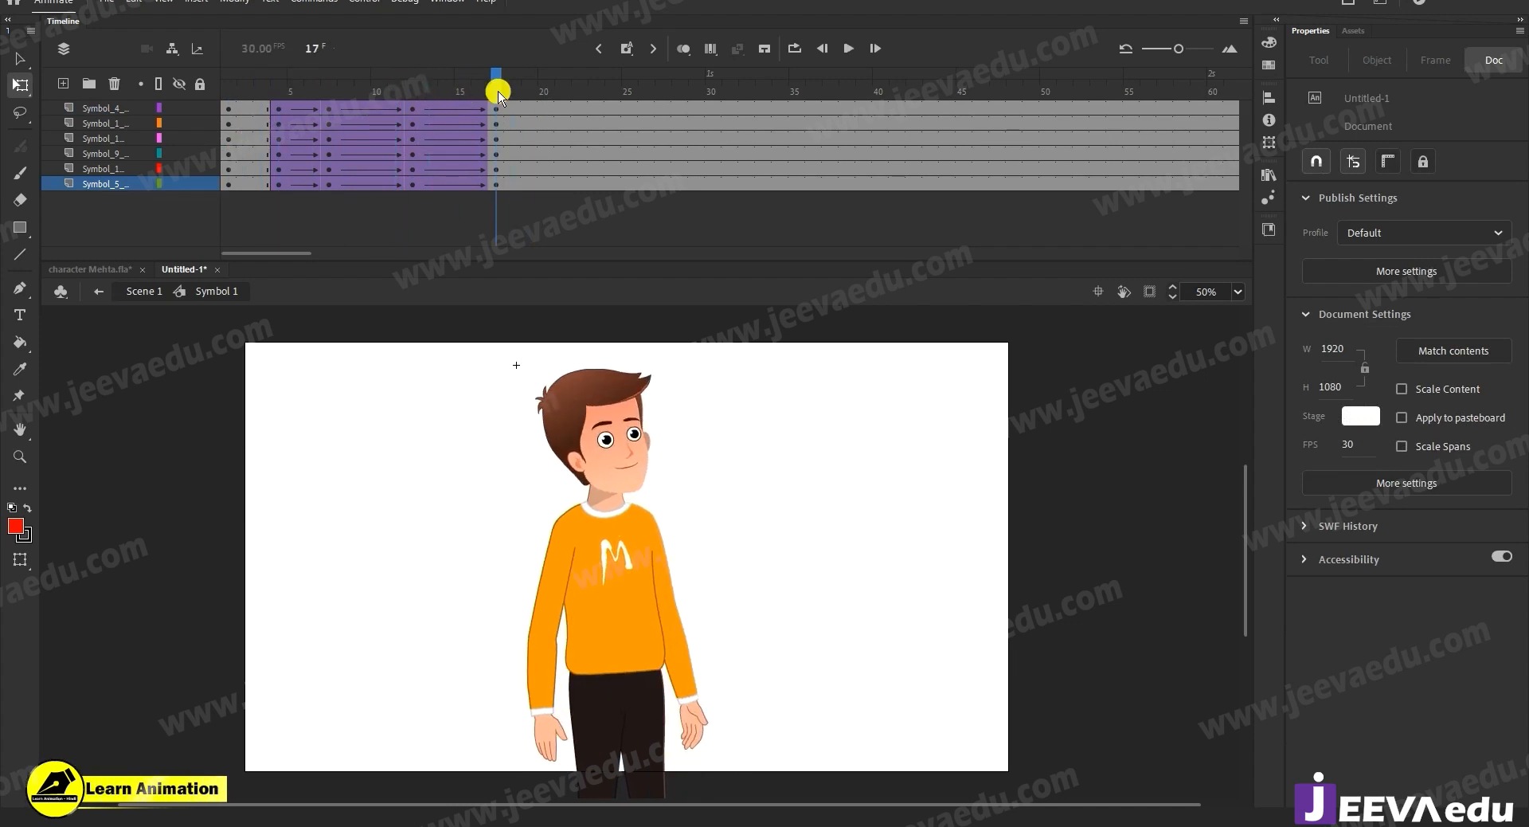
pyautogui.click(606, 436)
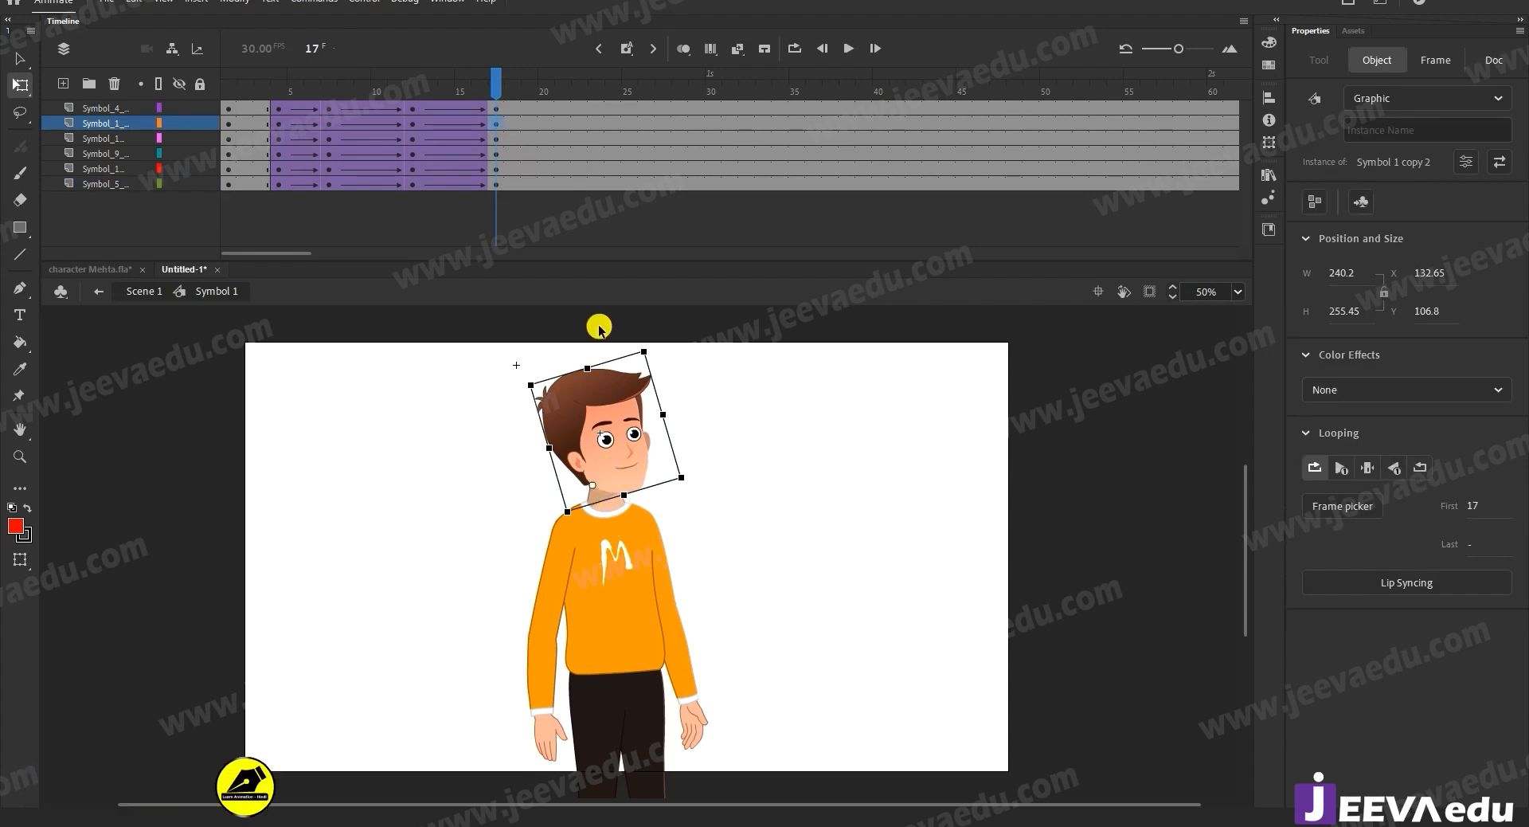
pyautogui.moveTo(482, 87); pyautogui.dragTo(411, 100)
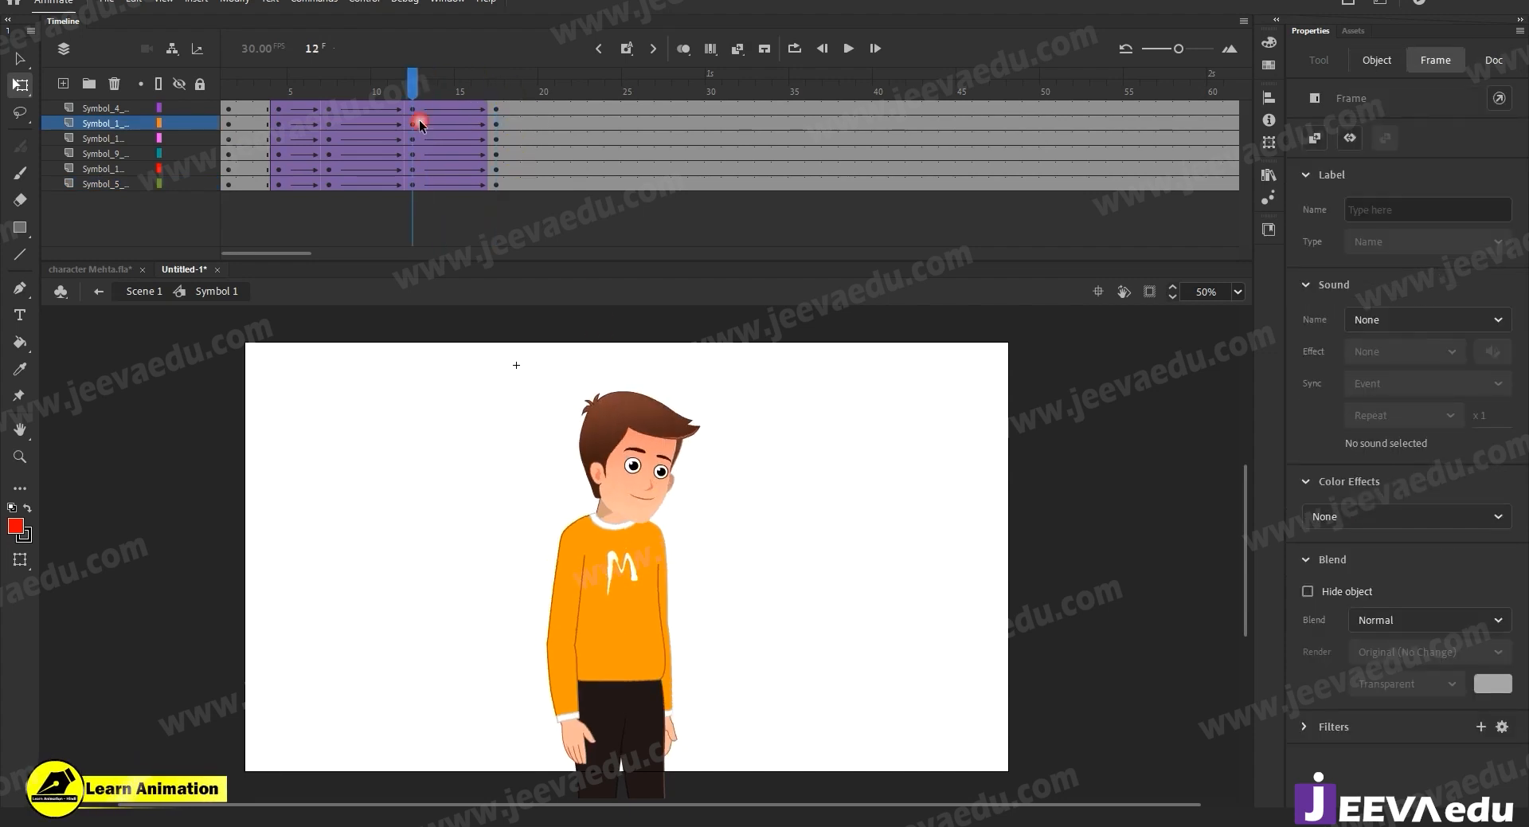
pyautogui.click(327, 109)
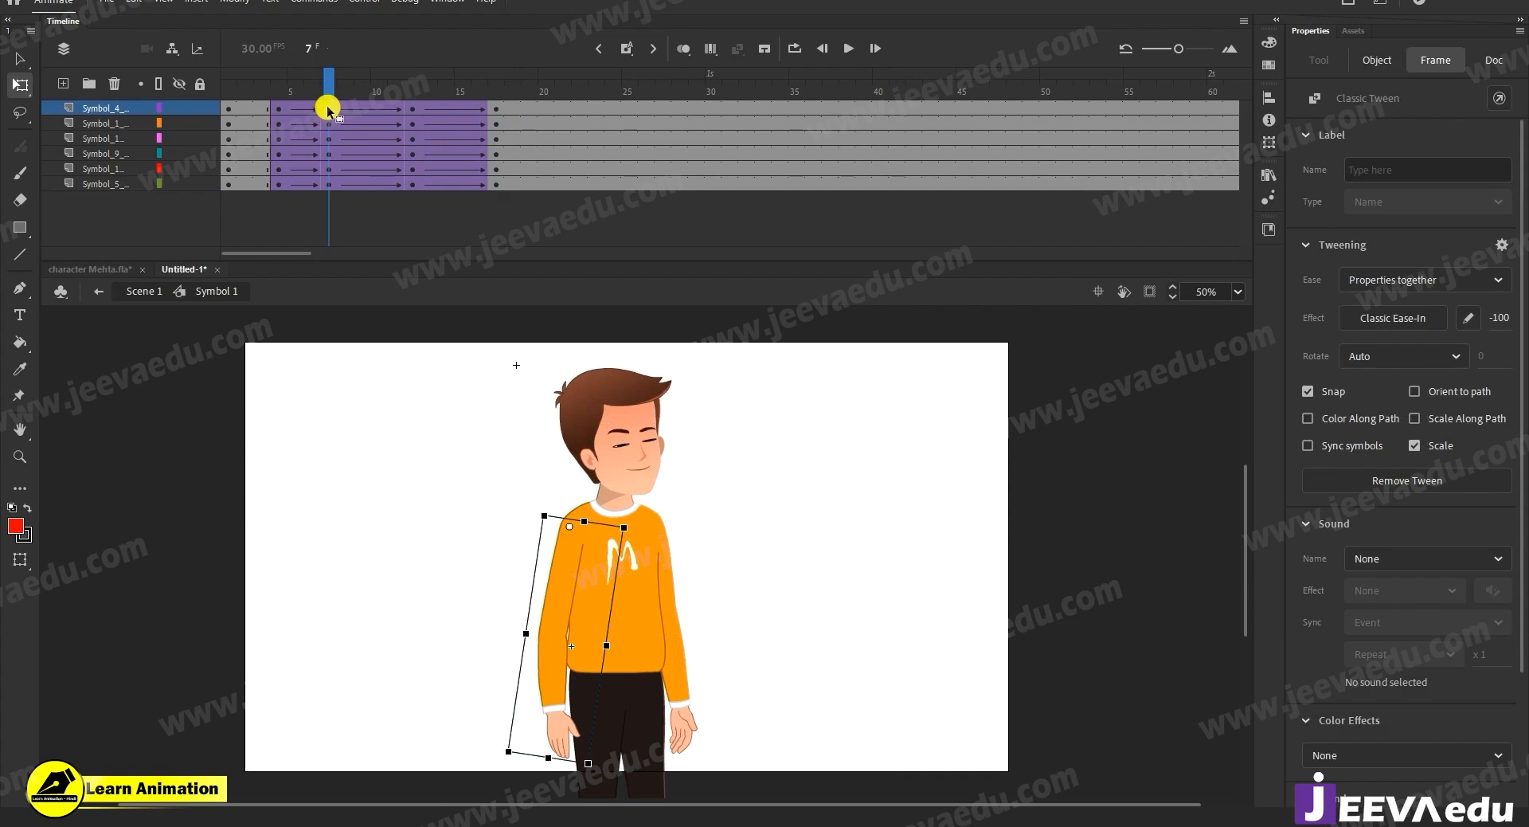
pyautogui.click(497, 112)
pyautogui.click(503, 112)
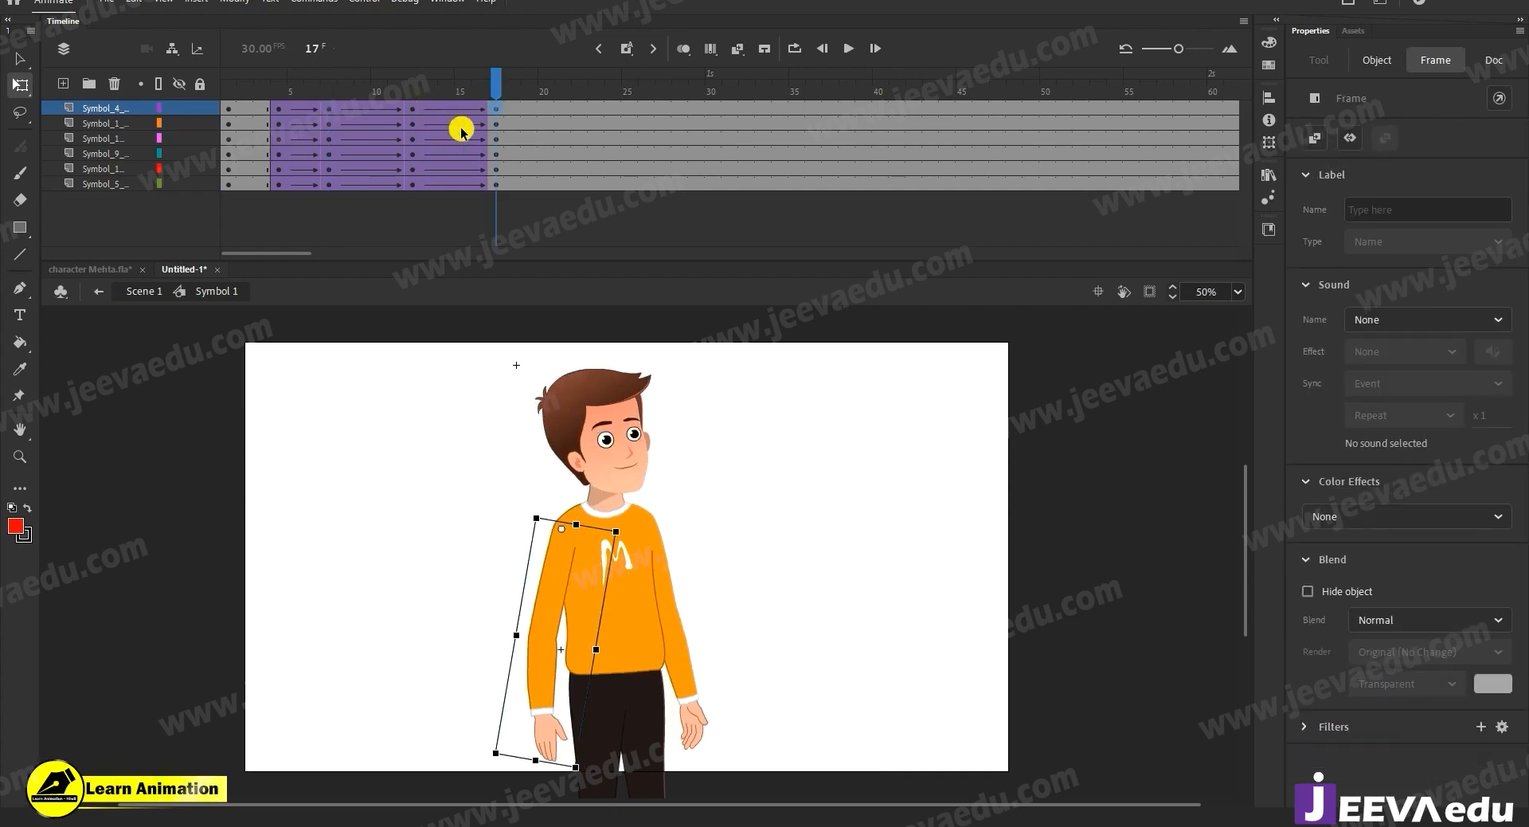
# At frame 12, open the head symbol for editing and insert keyframes on all of its layers.
pyautogui.click(413, 108)
pyautogui.press('z')
pyautogui.click(630, 502)
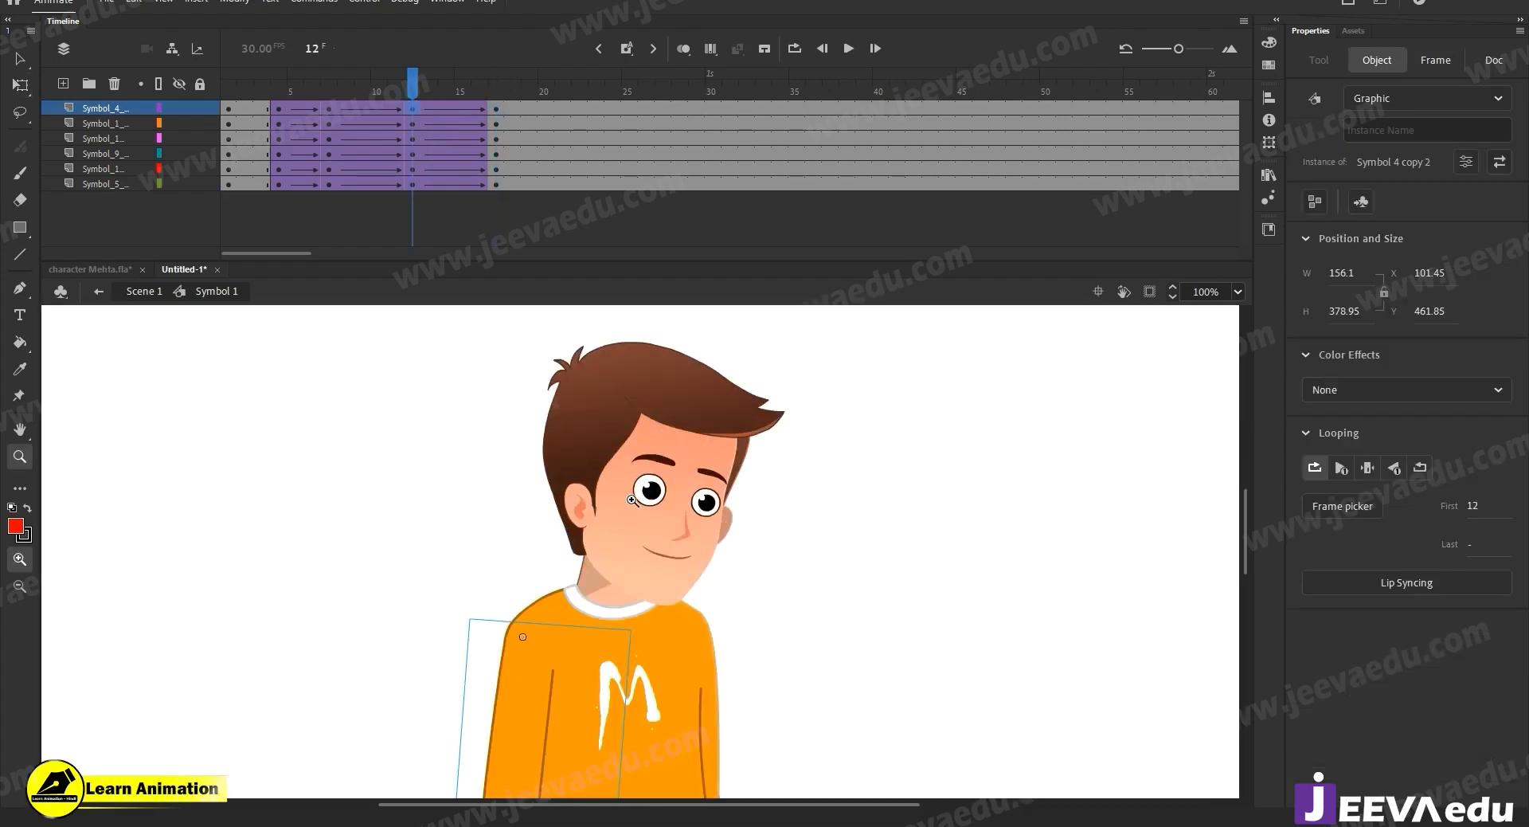
pyautogui.press('v')
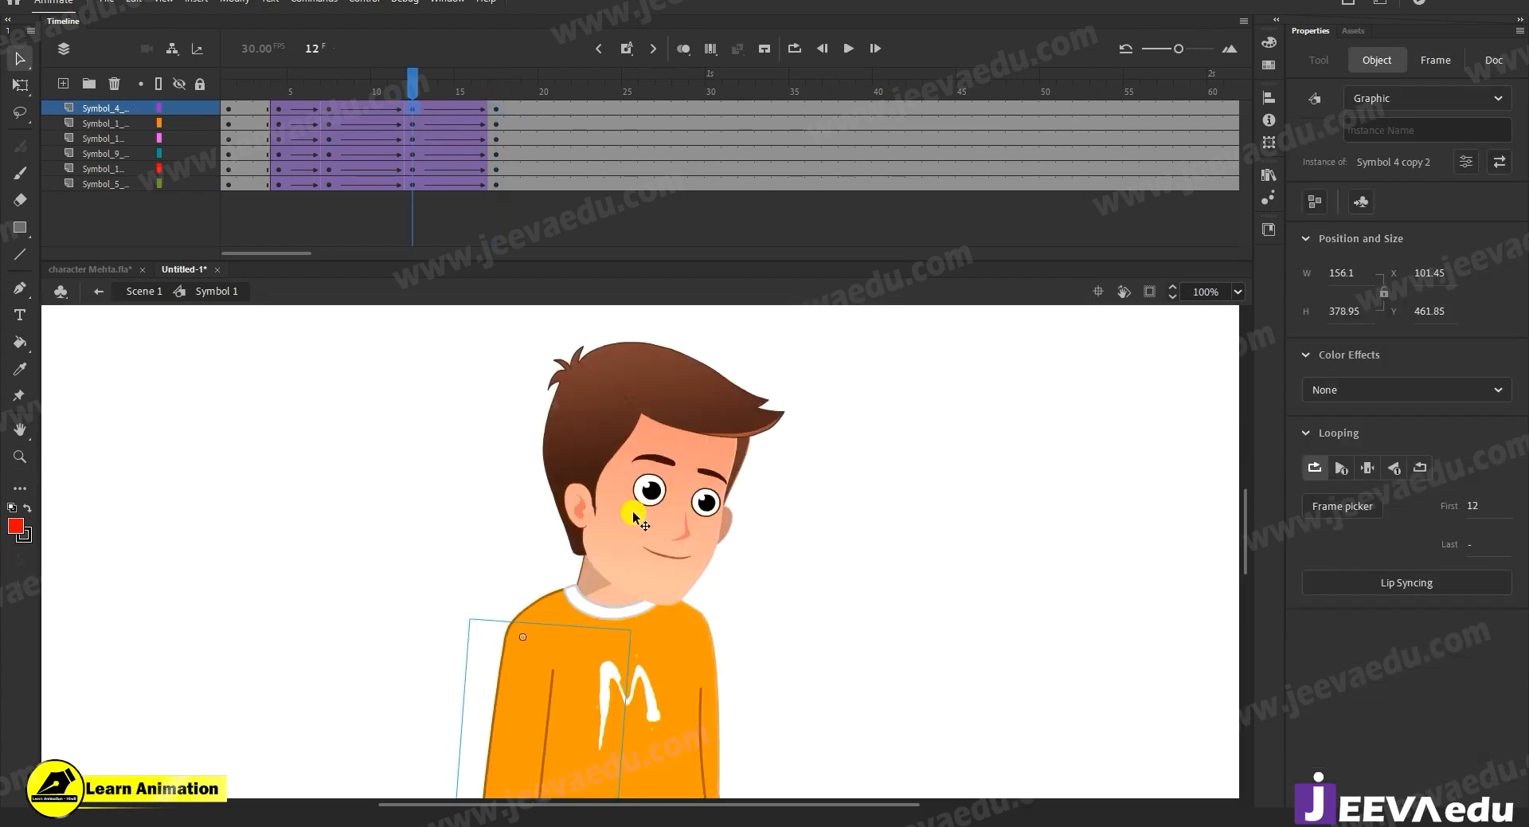
pyautogui.click(669, 538)
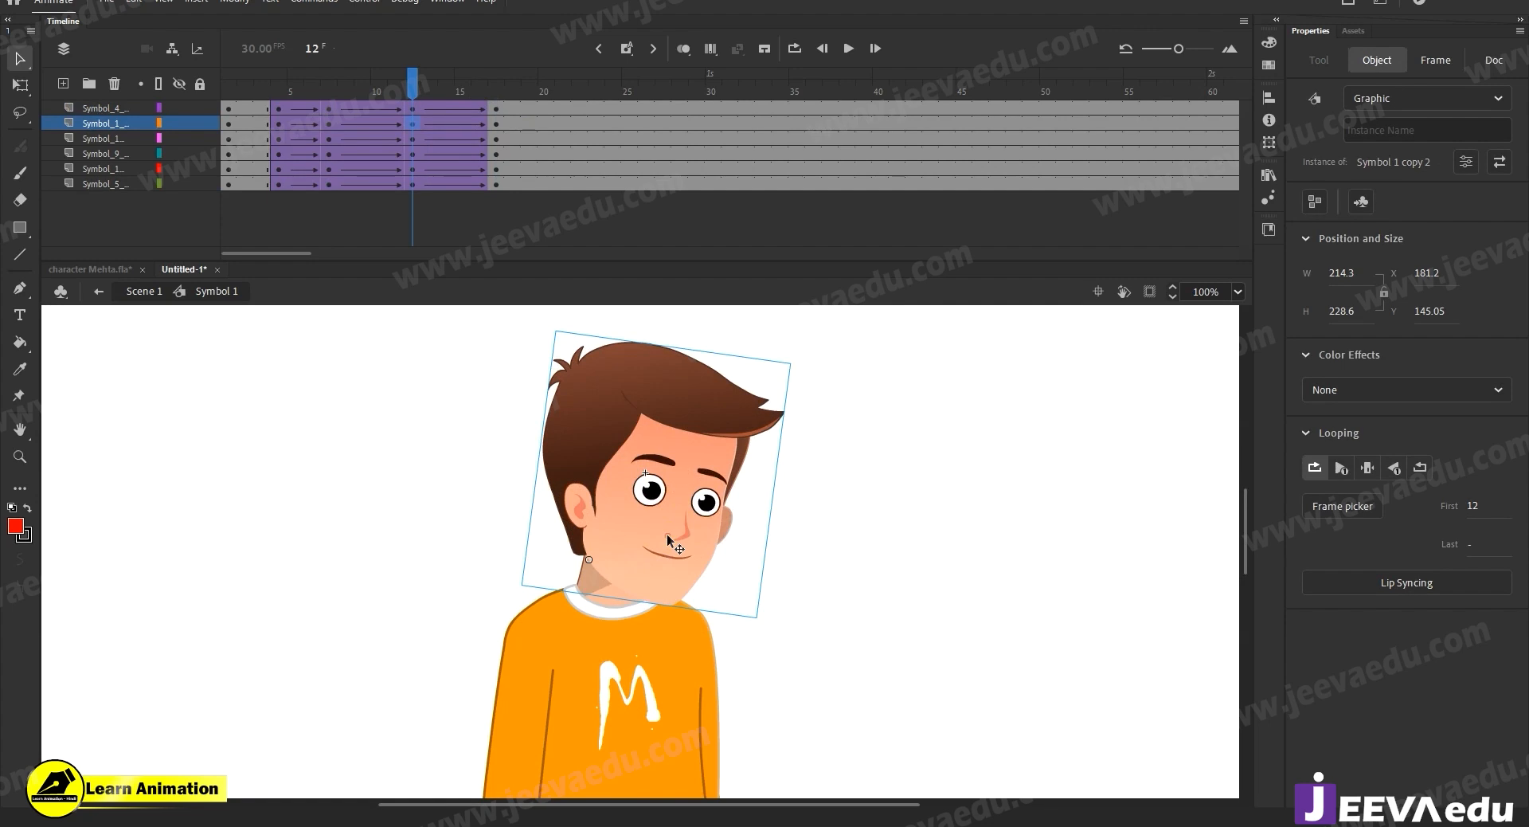
pyautogui.doubleClick(667, 534)
pyautogui.moveTo(409, 247); pyautogui.dragTo(409, 247)
pyautogui.press('F6')
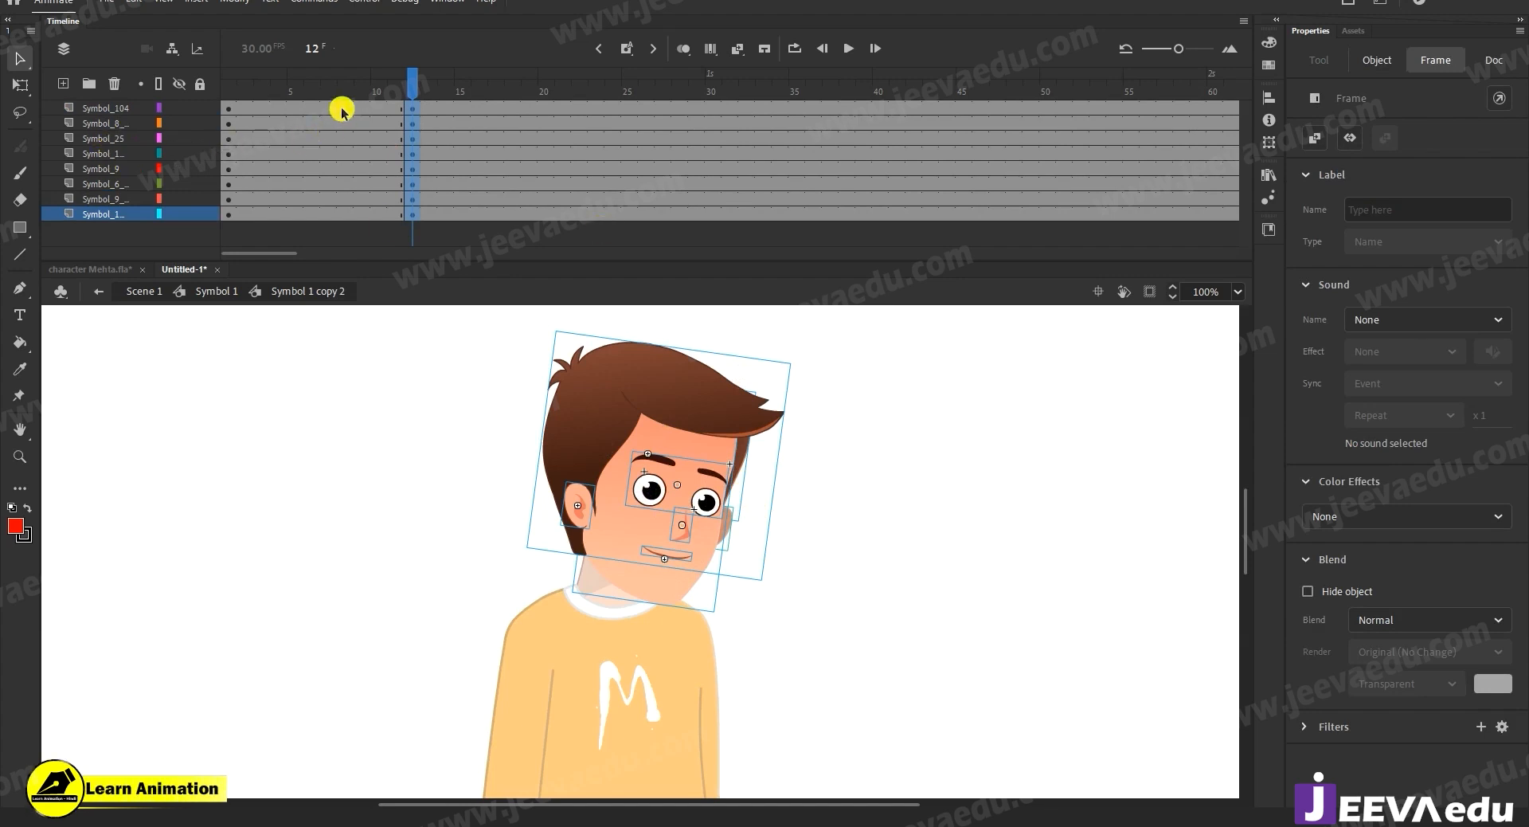
# Insert keyframes on all head layers at frames 7 and 17.
pyautogui.moveTo(325, 113); pyautogui.dragTo(332, 196)
pyautogui.press('F6')
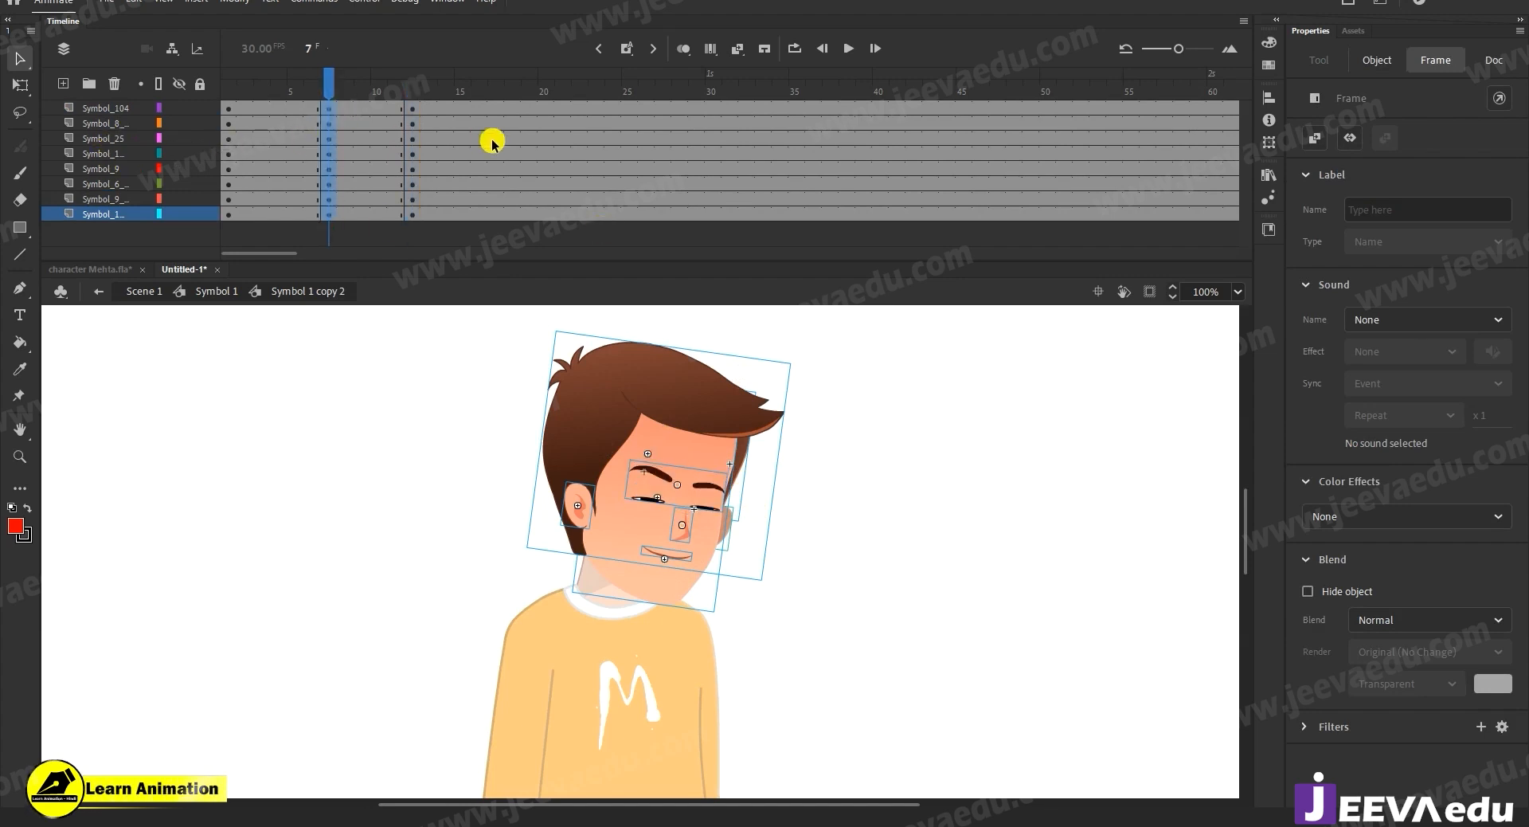
pyautogui.click(505, 109)
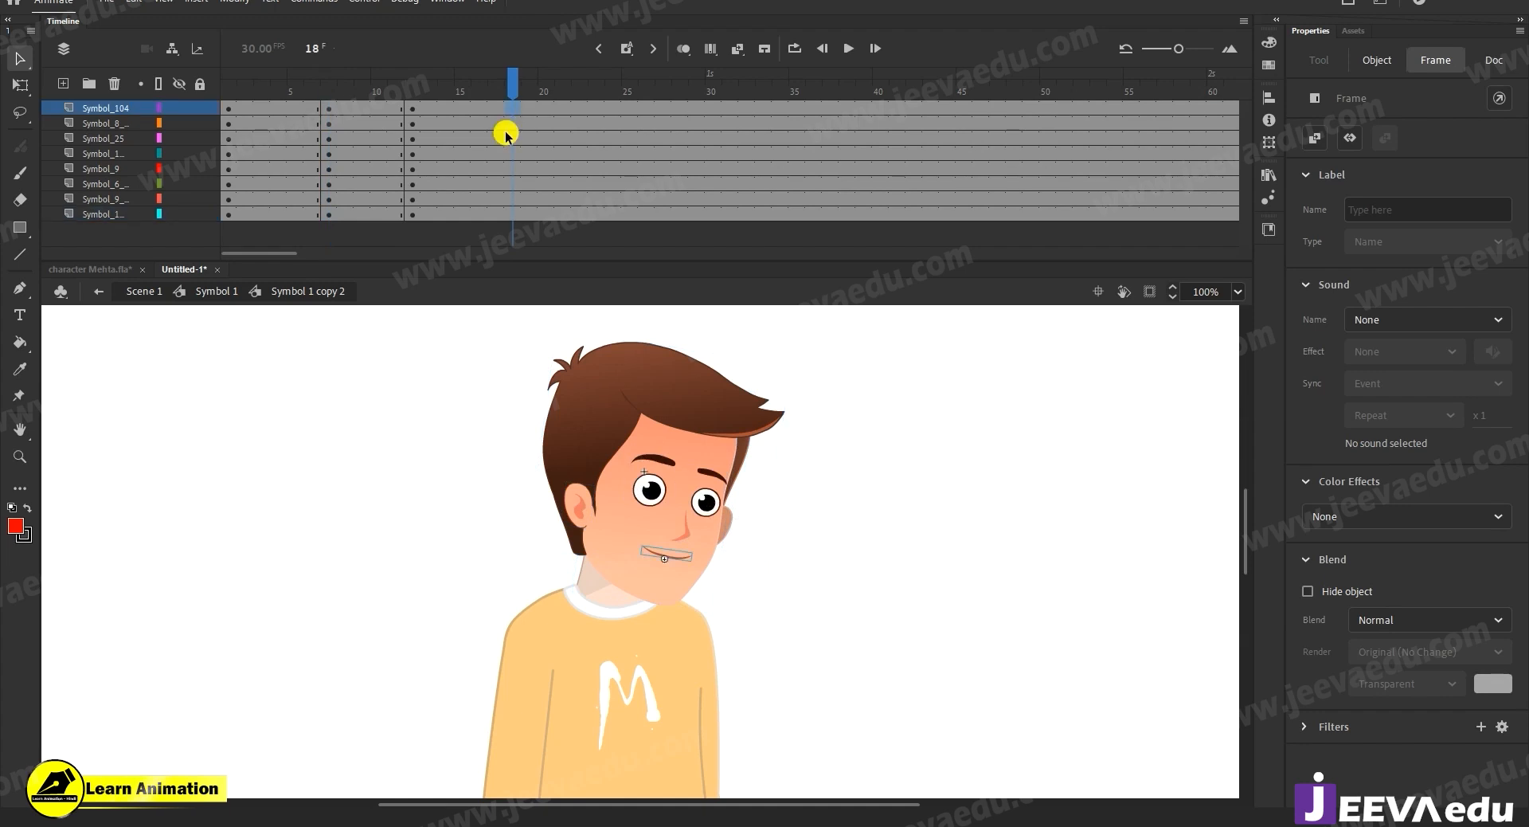
pyautogui.moveTo(498, 109); pyautogui.dragTo(499, 231)
pyautogui.press('F6')
pyautogui.moveTo(376, 215); pyautogui.dragTo(459, 106)
pyautogui.rightClick(427, 145)
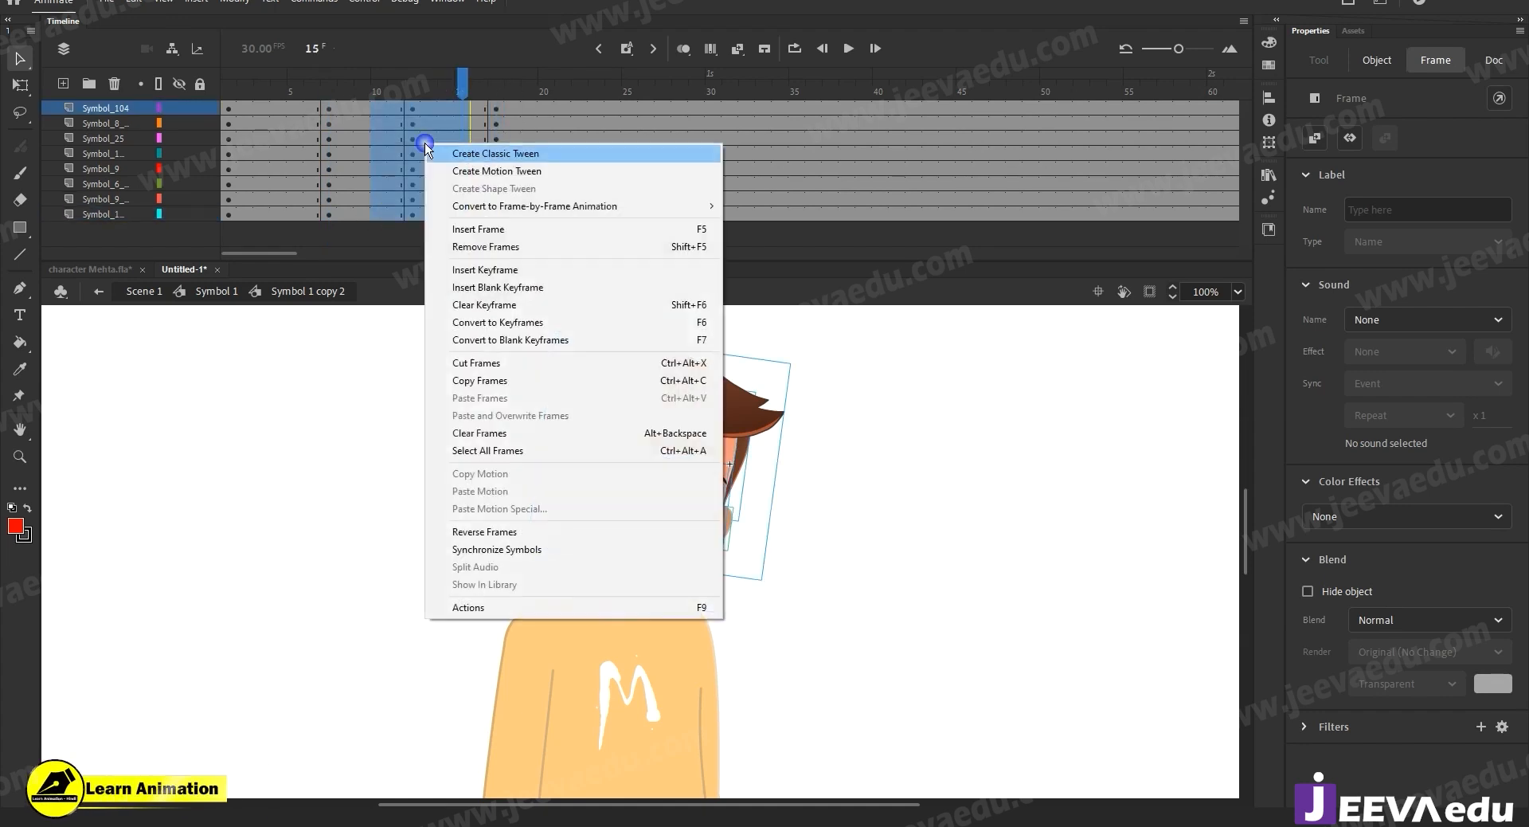
pyautogui.click(438, 155)
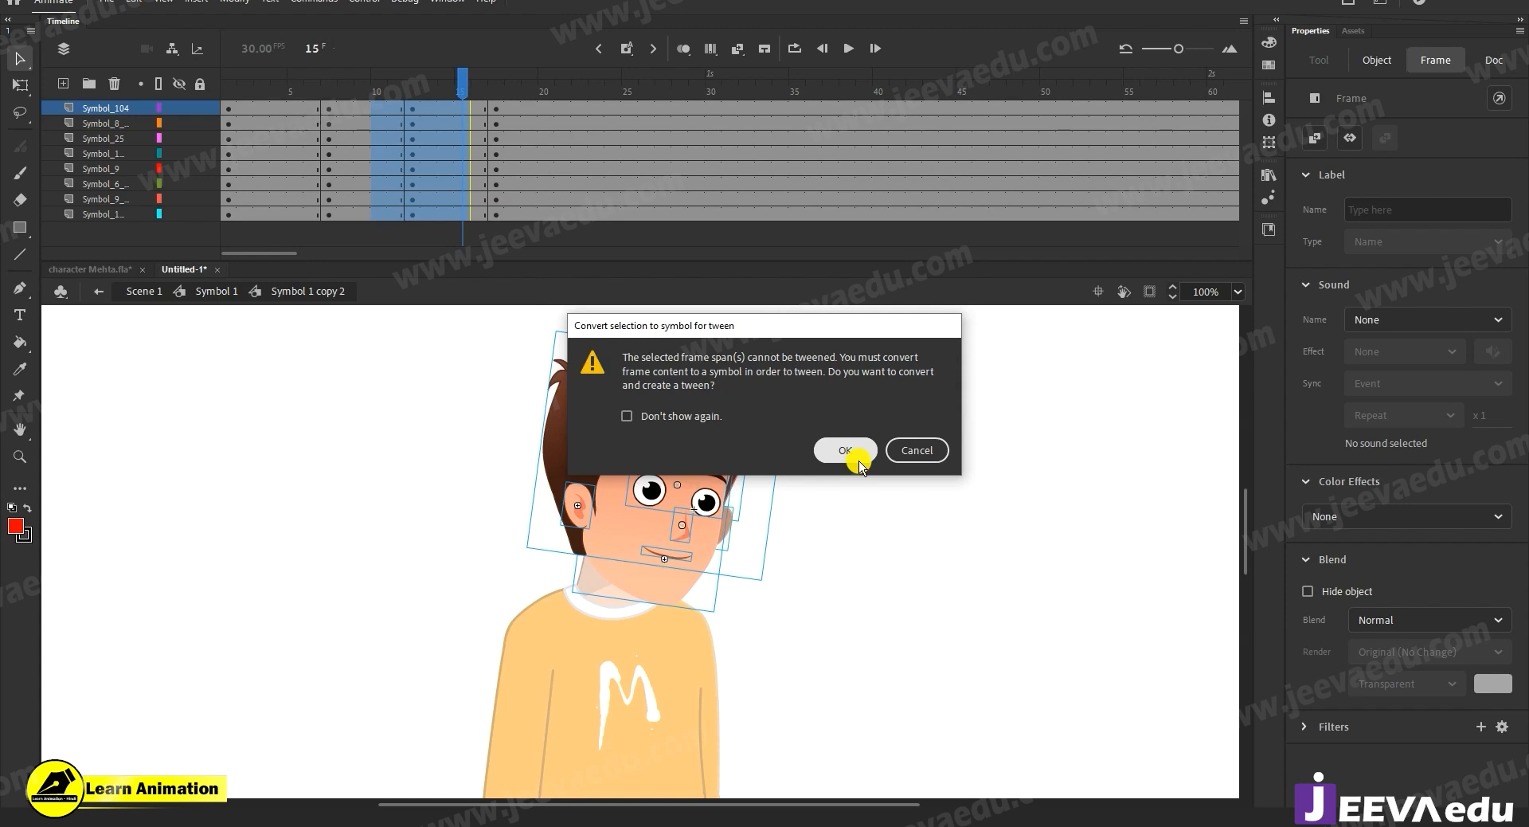
pyautogui.click(904, 450)
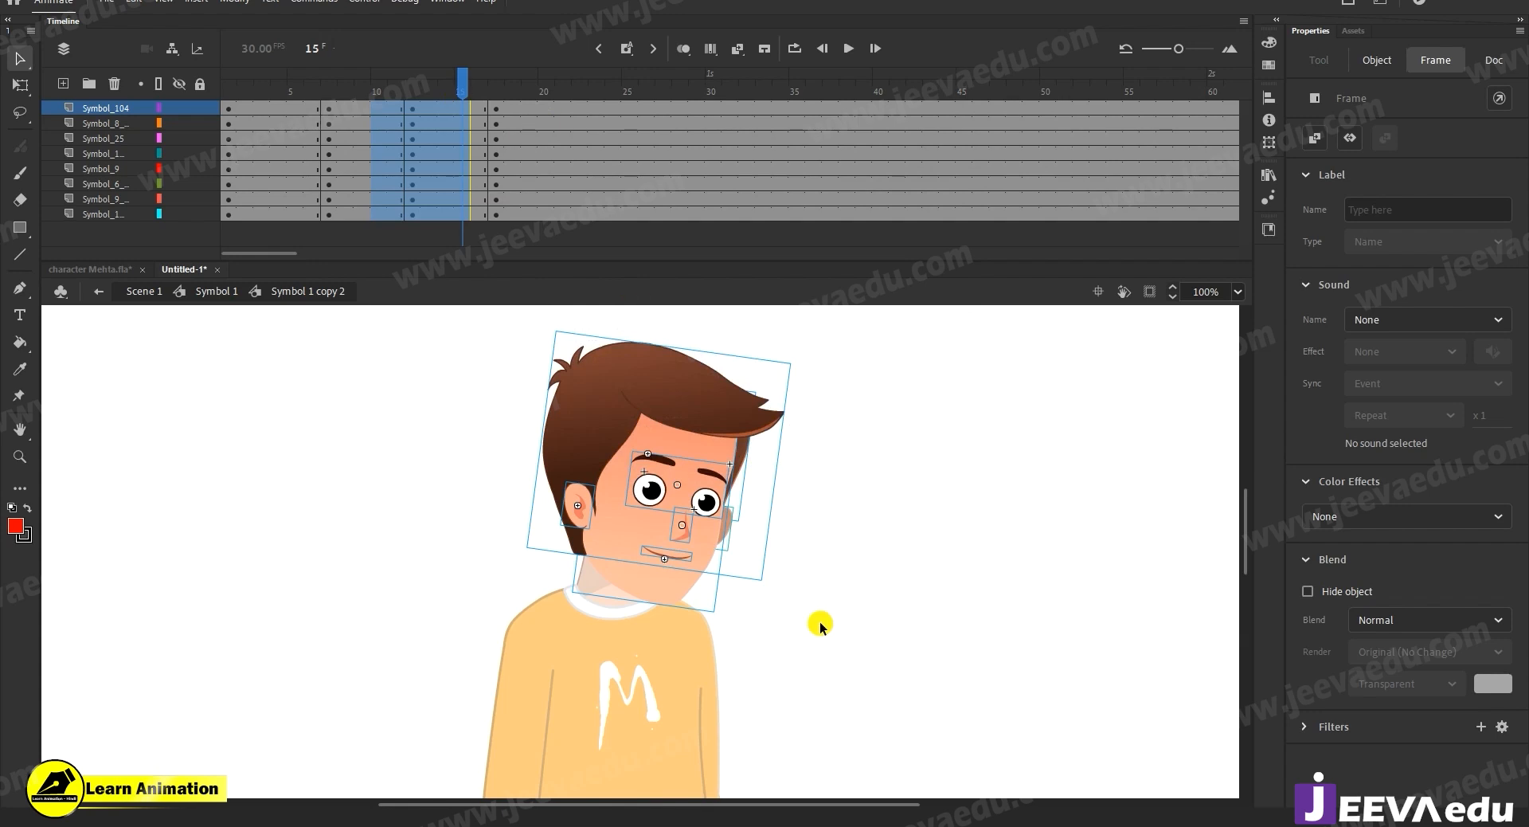
# At frame 12, select the far ear group and try moving it away from the head.
pyautogui.click(413, 77)
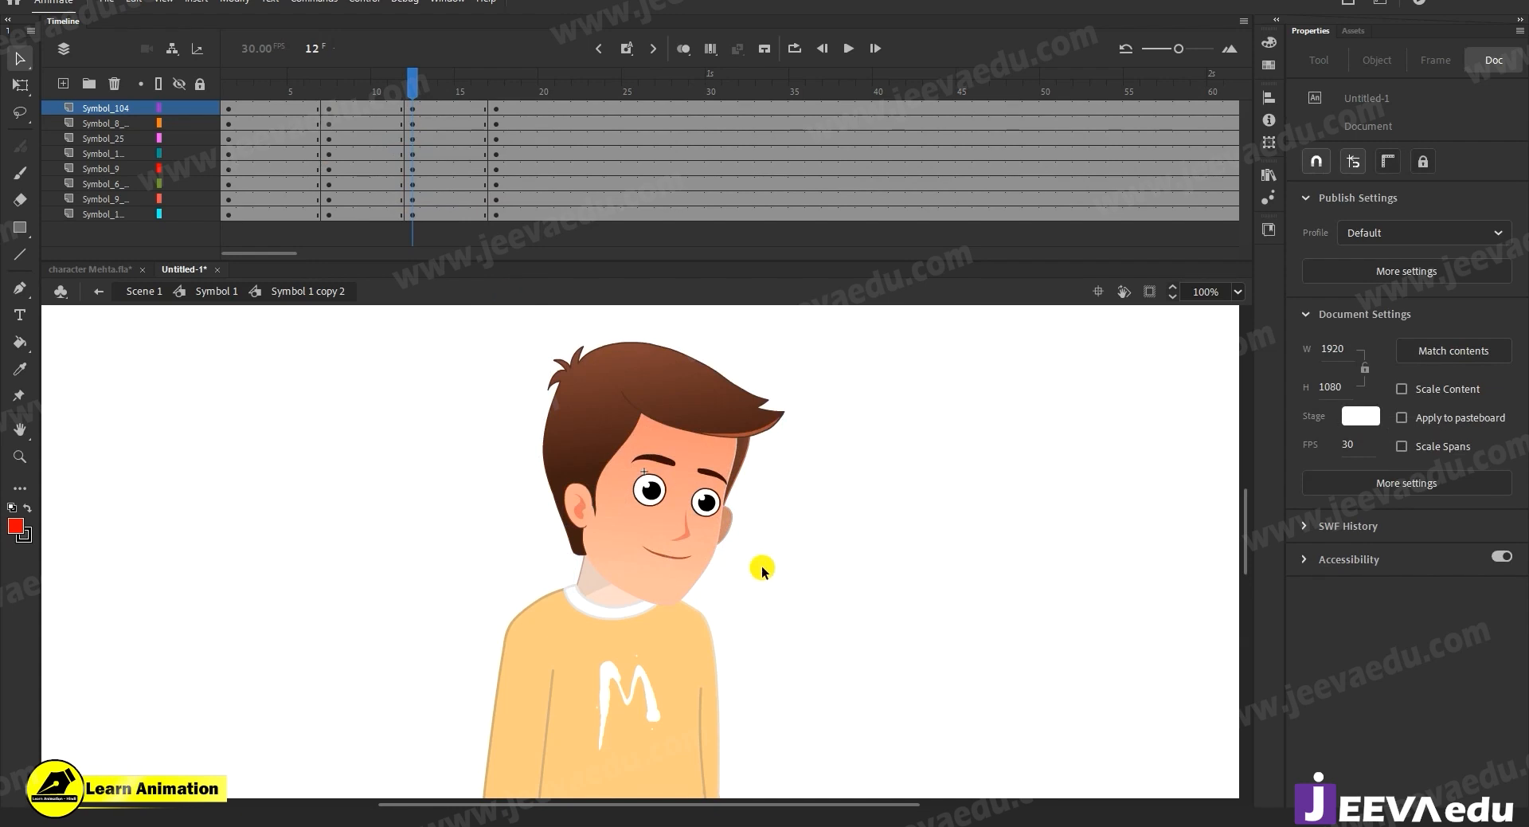
pyautogui.click(734, 534)
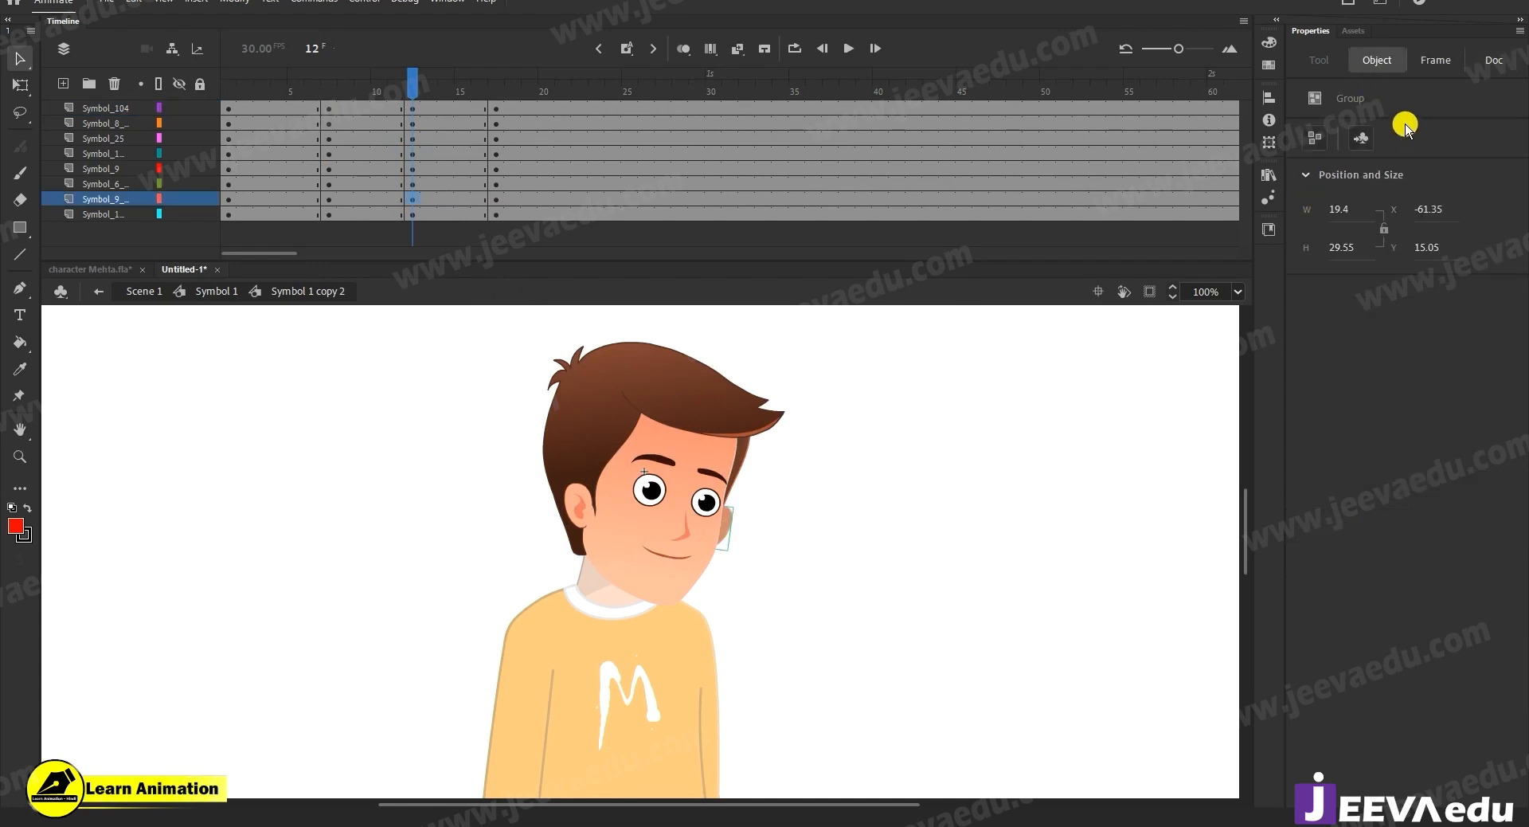
pyautogui.moveTo(723, 519); pyautogui.dragTo(850, 519)
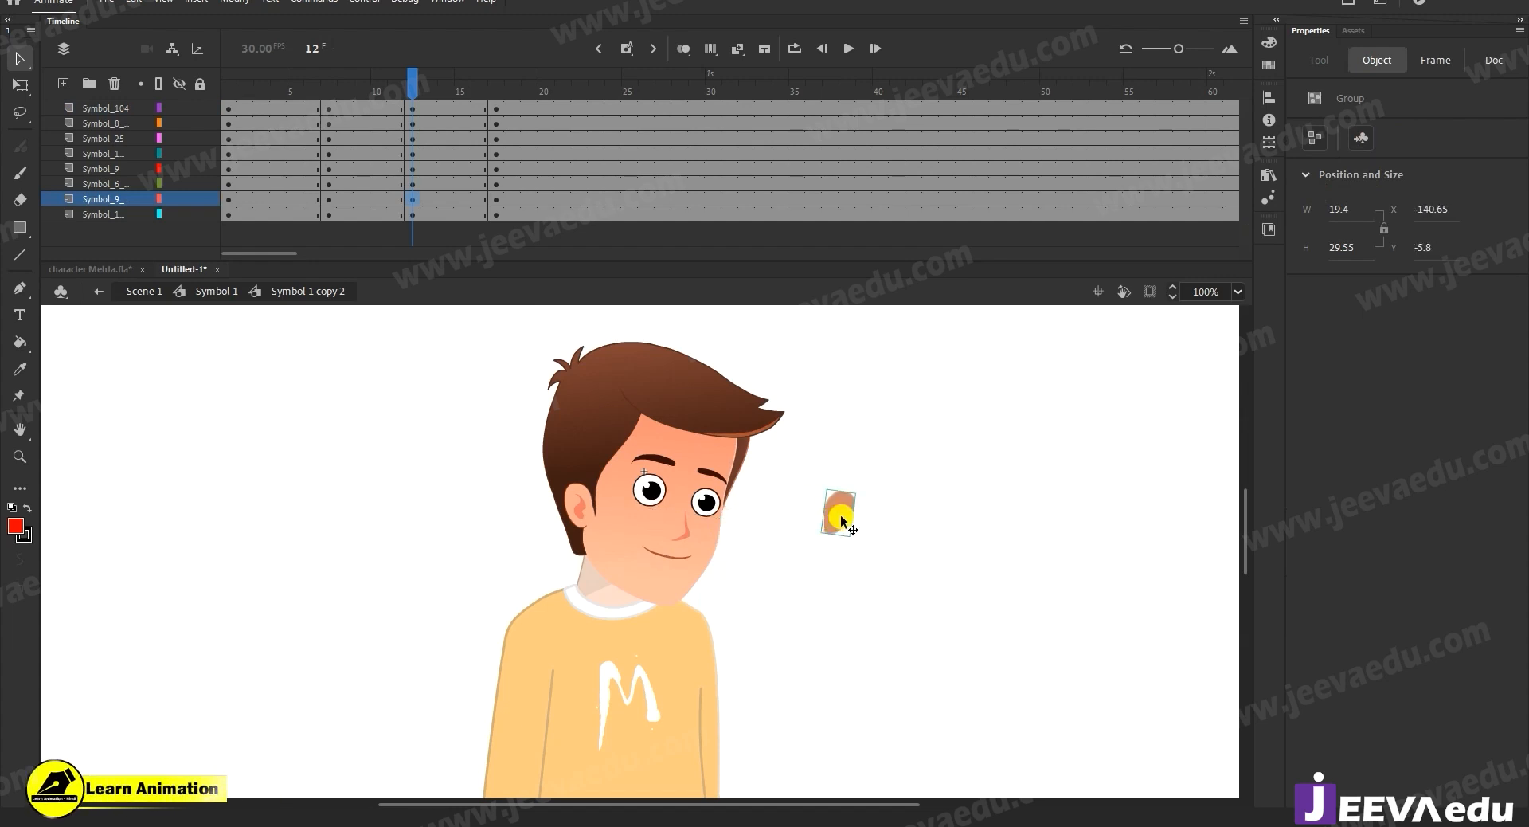
pyautogui.moveTo(835, 530); pyautogui.dragTo(726, 550)
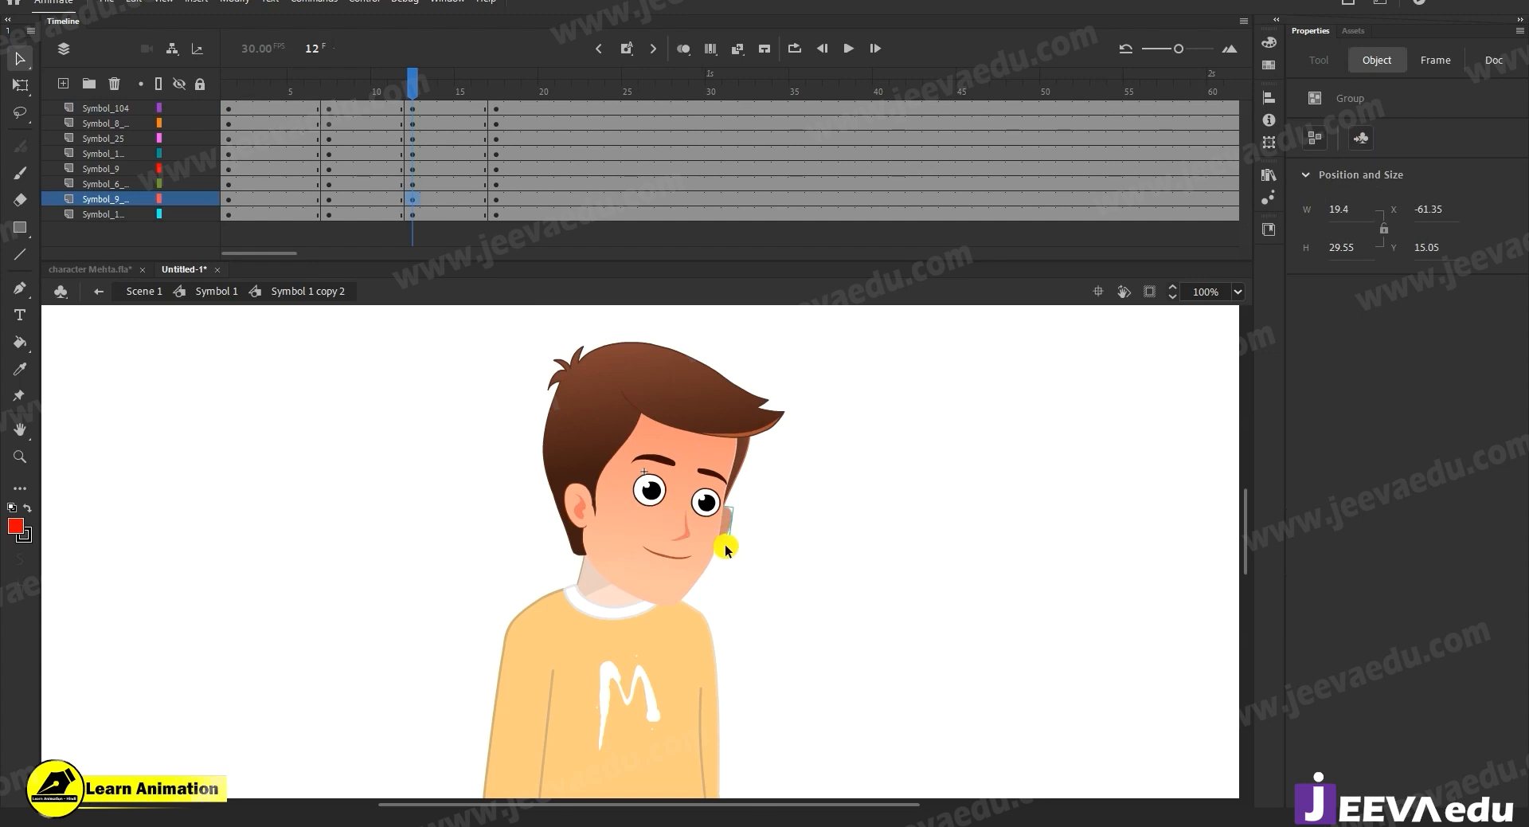
# Clear the far ear layer's keyframes at frames 7, 12 and 17.
pyautogui.click(327, 199)
pyautogui.rightClick(327, 199)
pyautogui.click(379, 362)
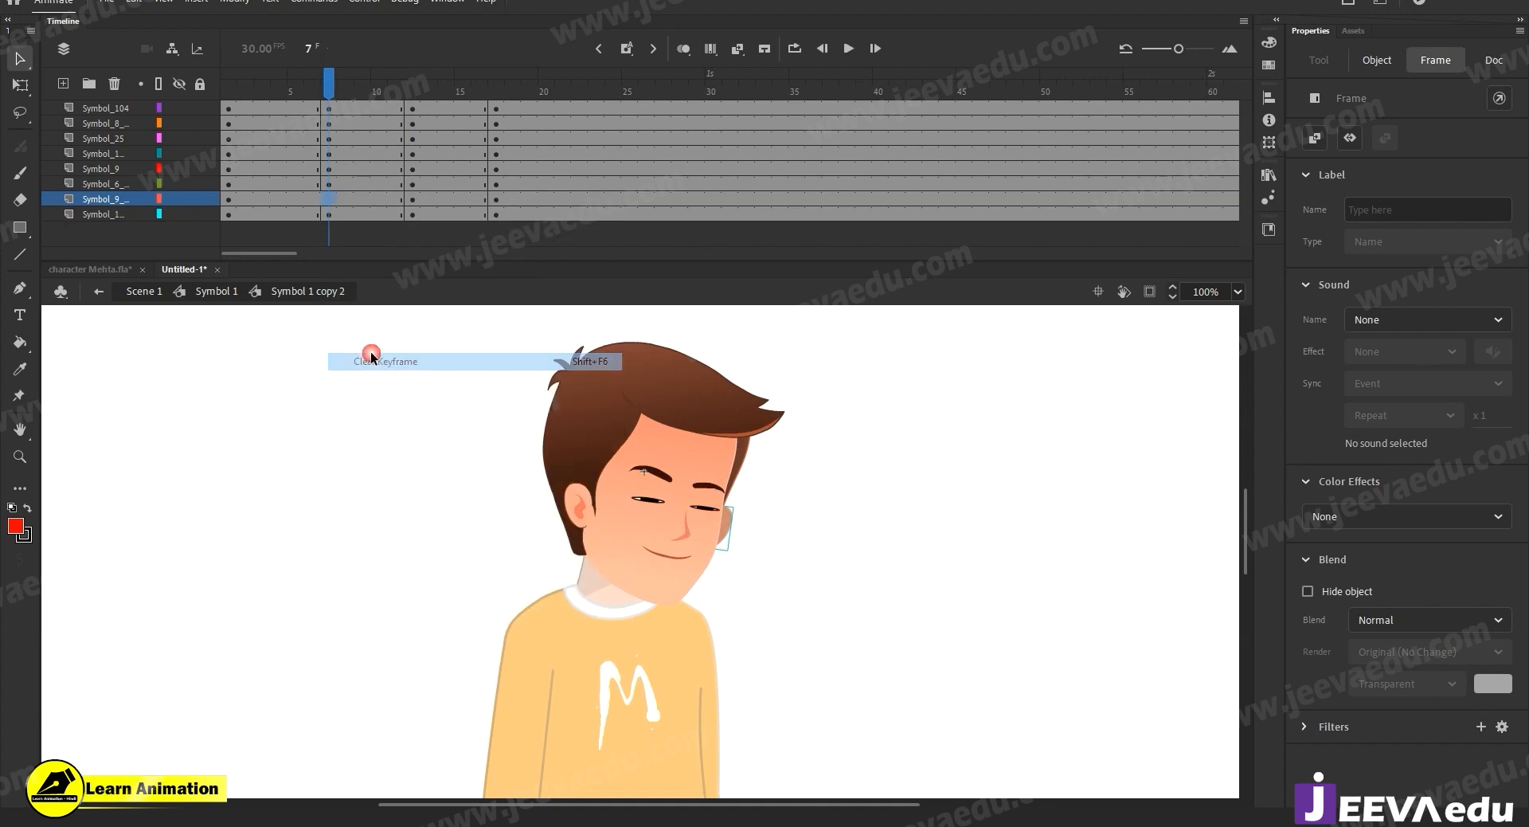
pyautogui.moveTo(384, 199); pyautogui.dragTo(500, 199)
pyautogui.rightClick(500, 199)
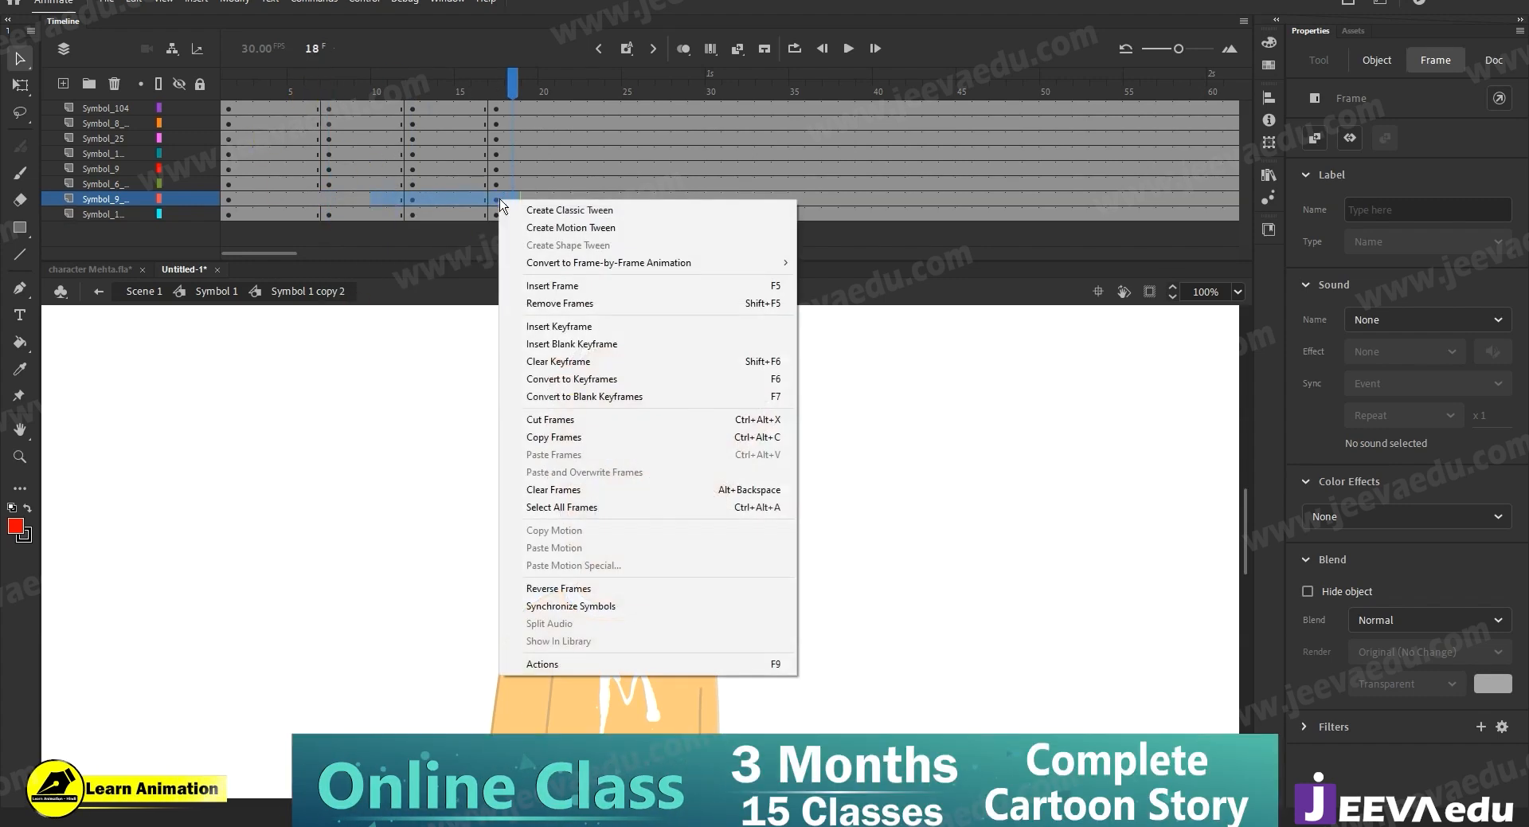
pyautogui.click(566, 381)
# At frame 1, convert the far ear group into a graphic symbol named Symbol 3.
pyautogui.moveTo(512, 80); pyautogui.dragTo(229, 79)
pyautogui.click(414, 350)
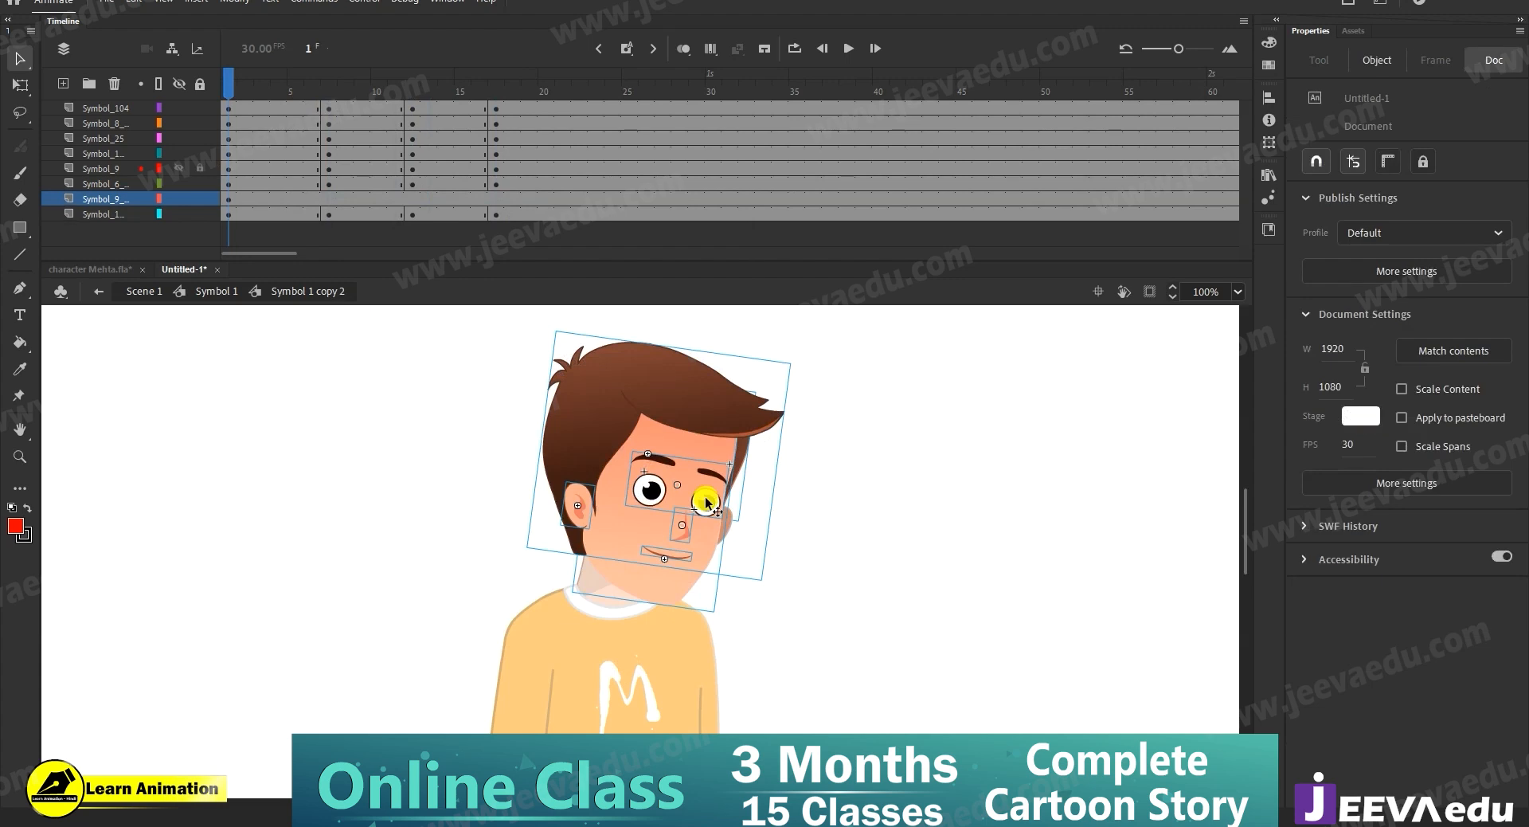
pyautogui.click(725, 519)
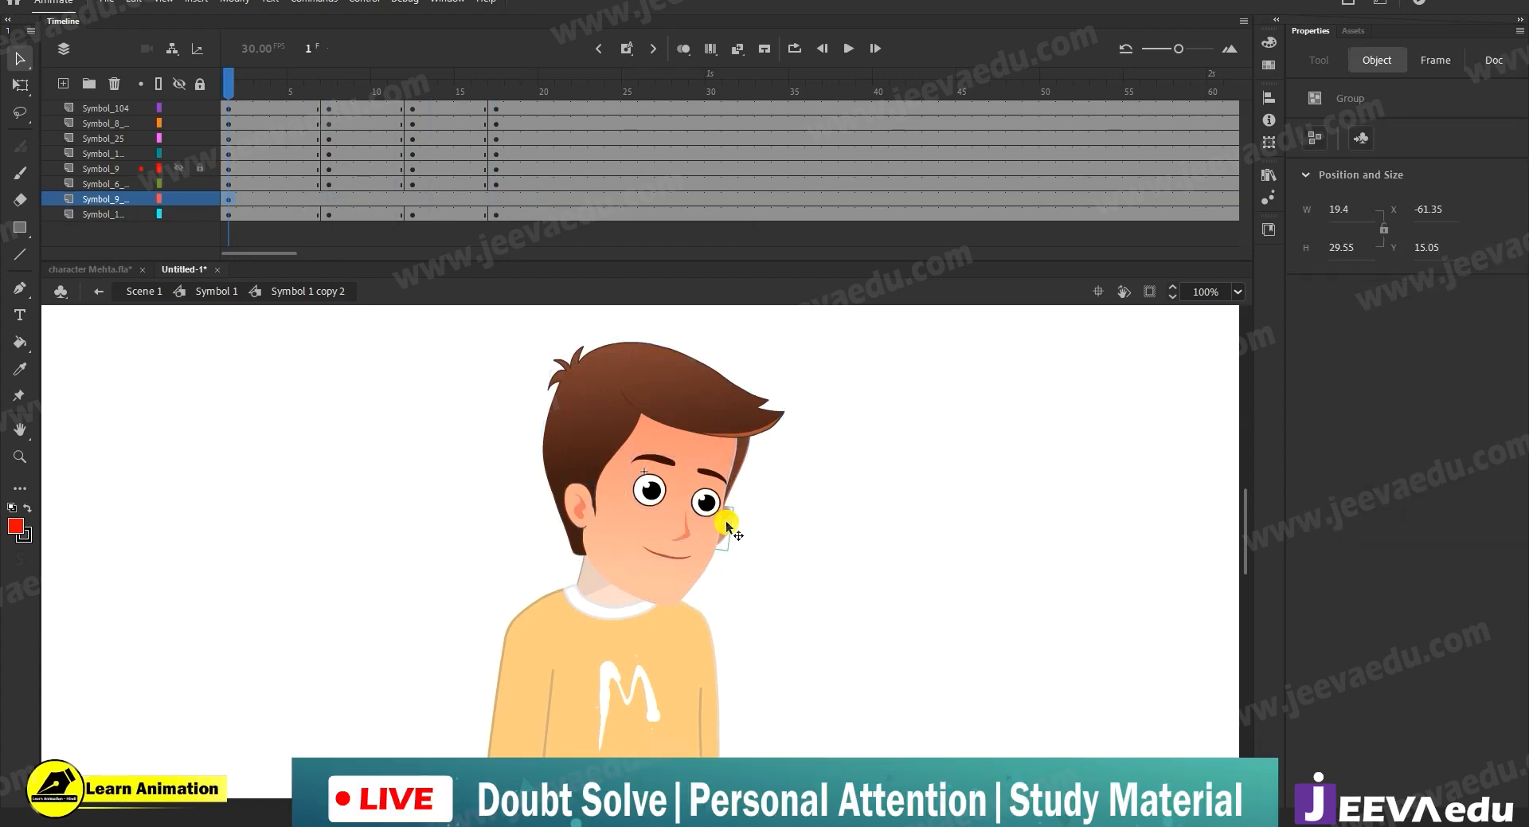
pyautogui.press('F8')
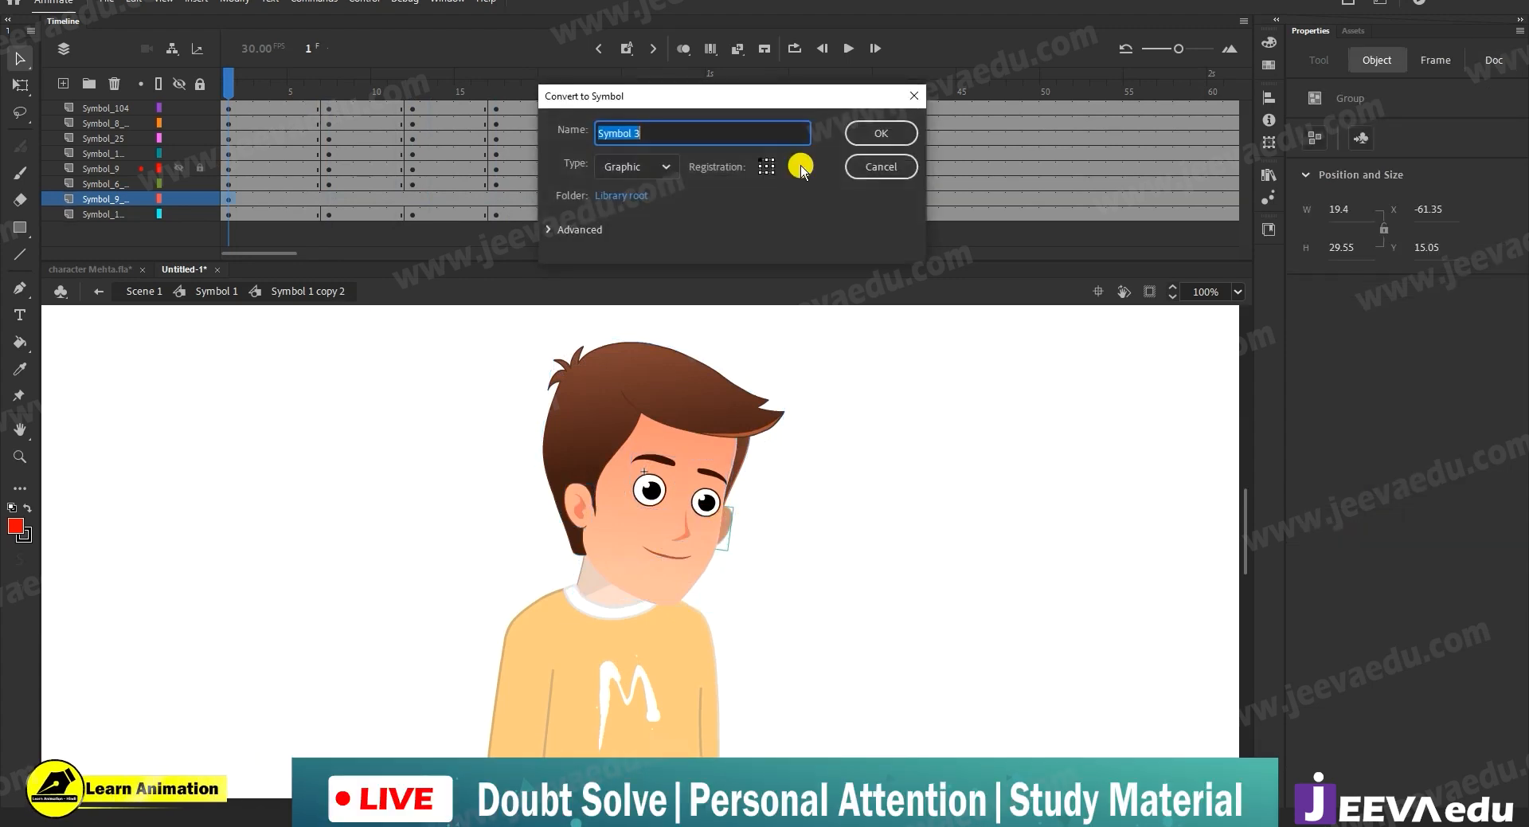
pyautogui.click(856, 145)
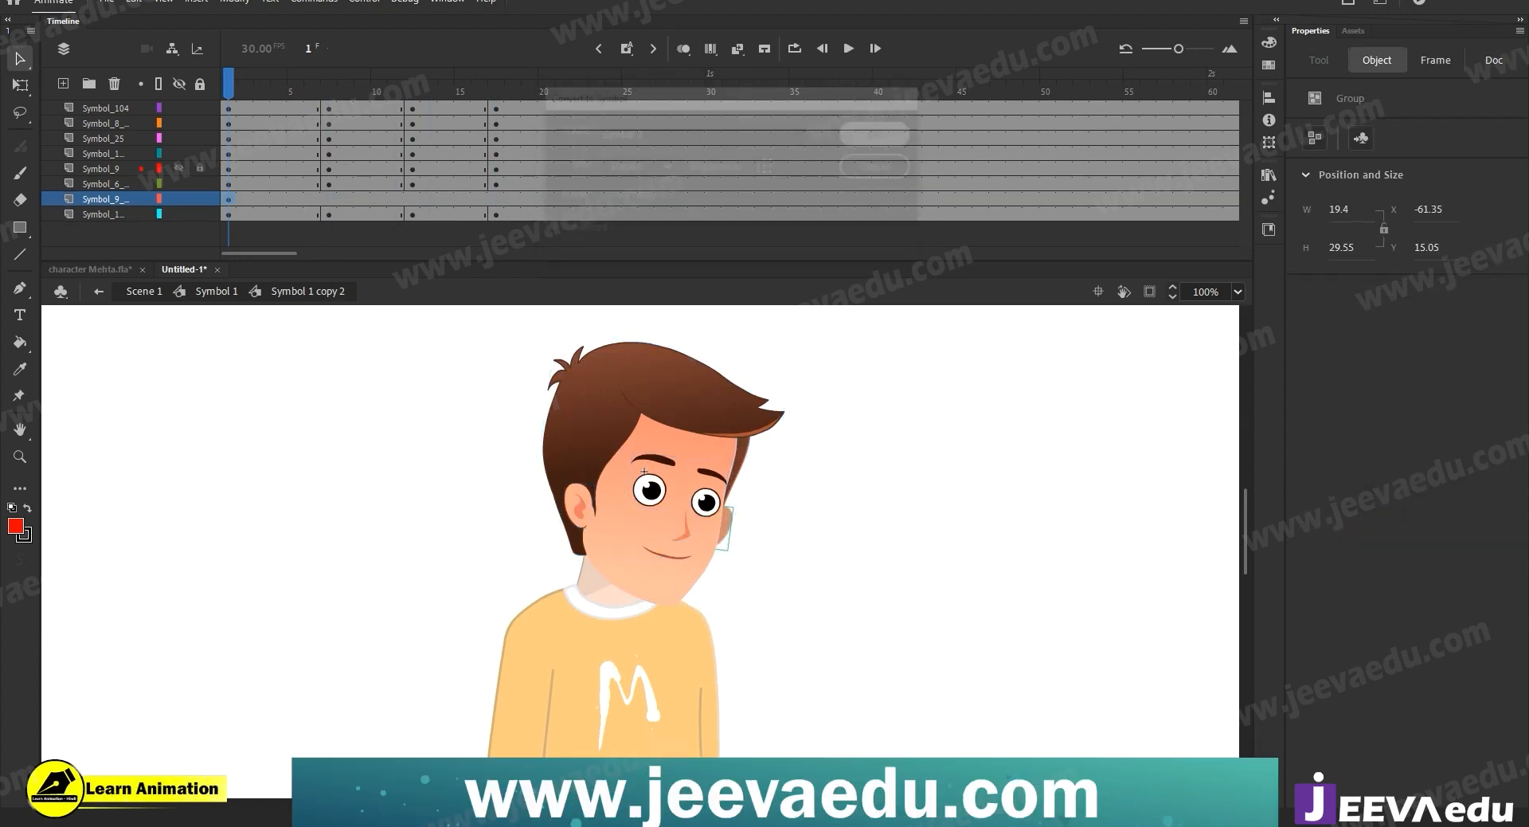
# Insert keyframes on the far ear layer at frames 7, 12 and 17.
pyautogui.click(329, 201)
pyautogui.click(412, 199)
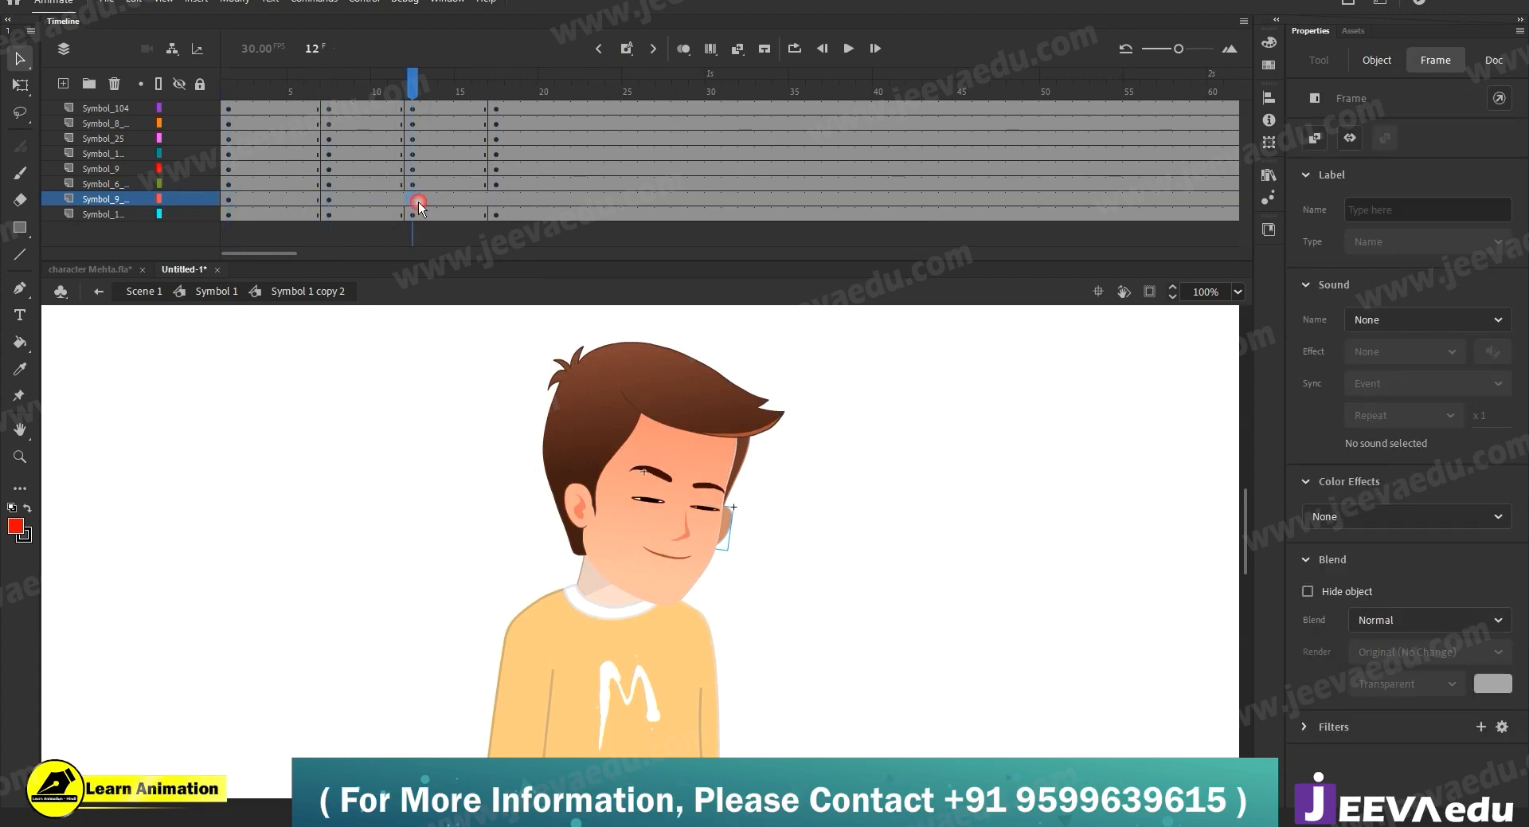
pyautogui.click(496, 199)
# Create classic tweens on all head layers between the keyframes at frames 7, 12 and 17.
pyautogui.moveTo(375, 215); pyautogui.dragTo(428, 110)
pyautogui.rightClick(390, 156)
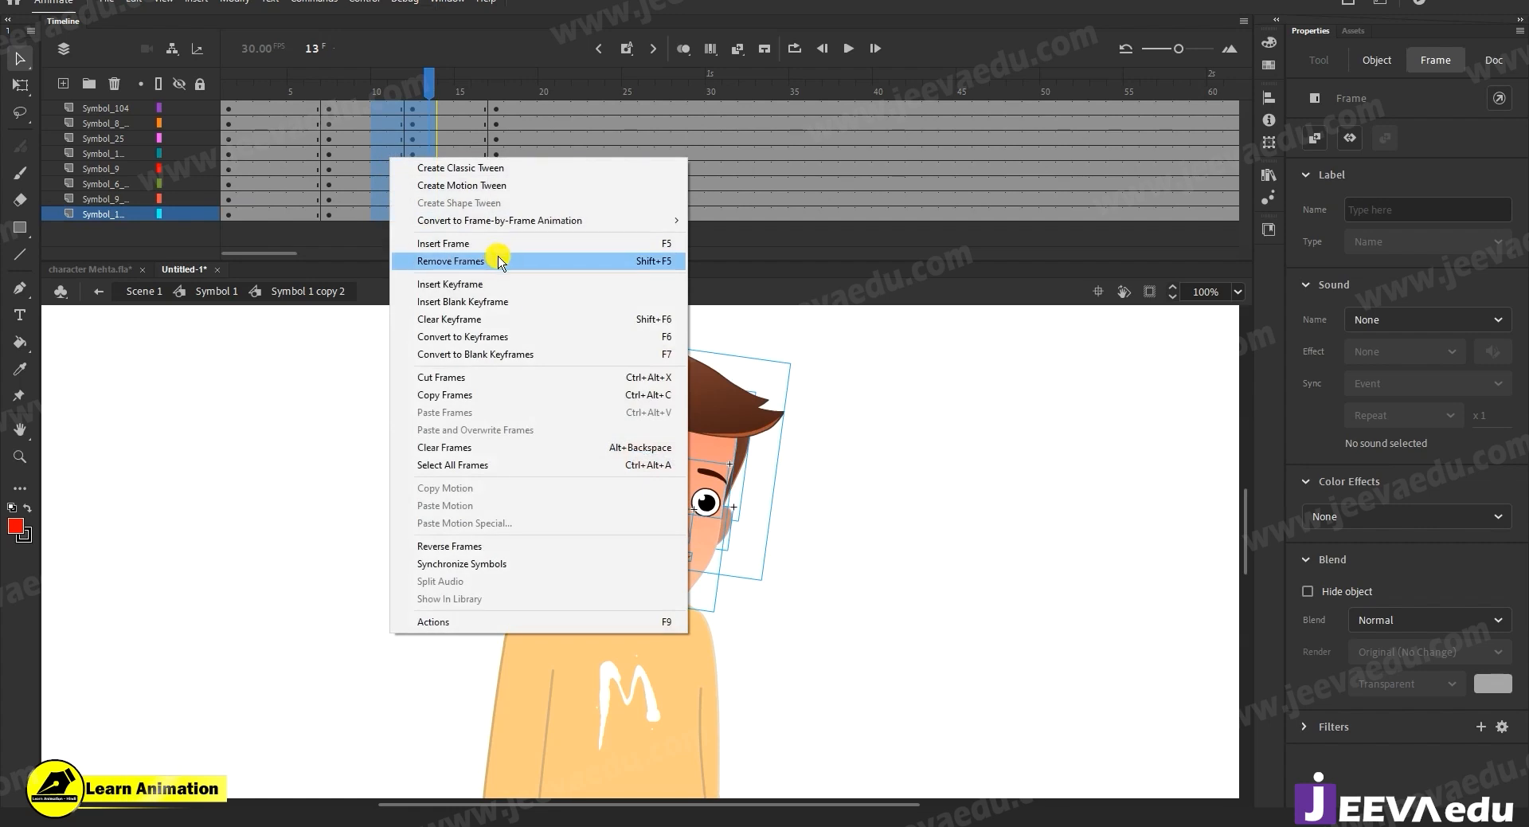
pyautogui.click(488, 169)
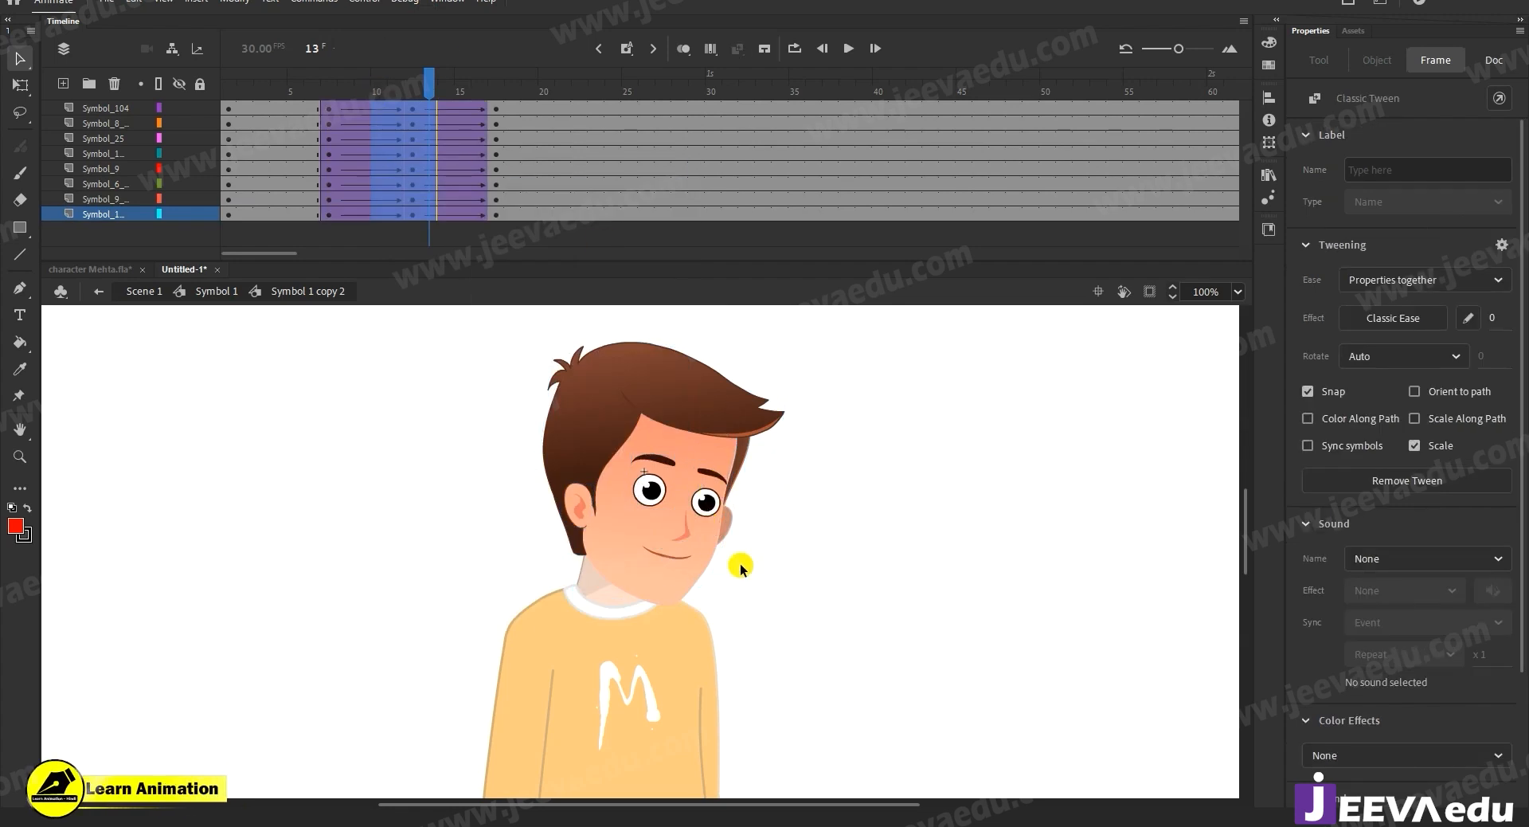
# Set the head tweens' ease to 100 from frame 12 to 17 and to -100 from frame 7 to 12.
pyautogui.click(414, 92)
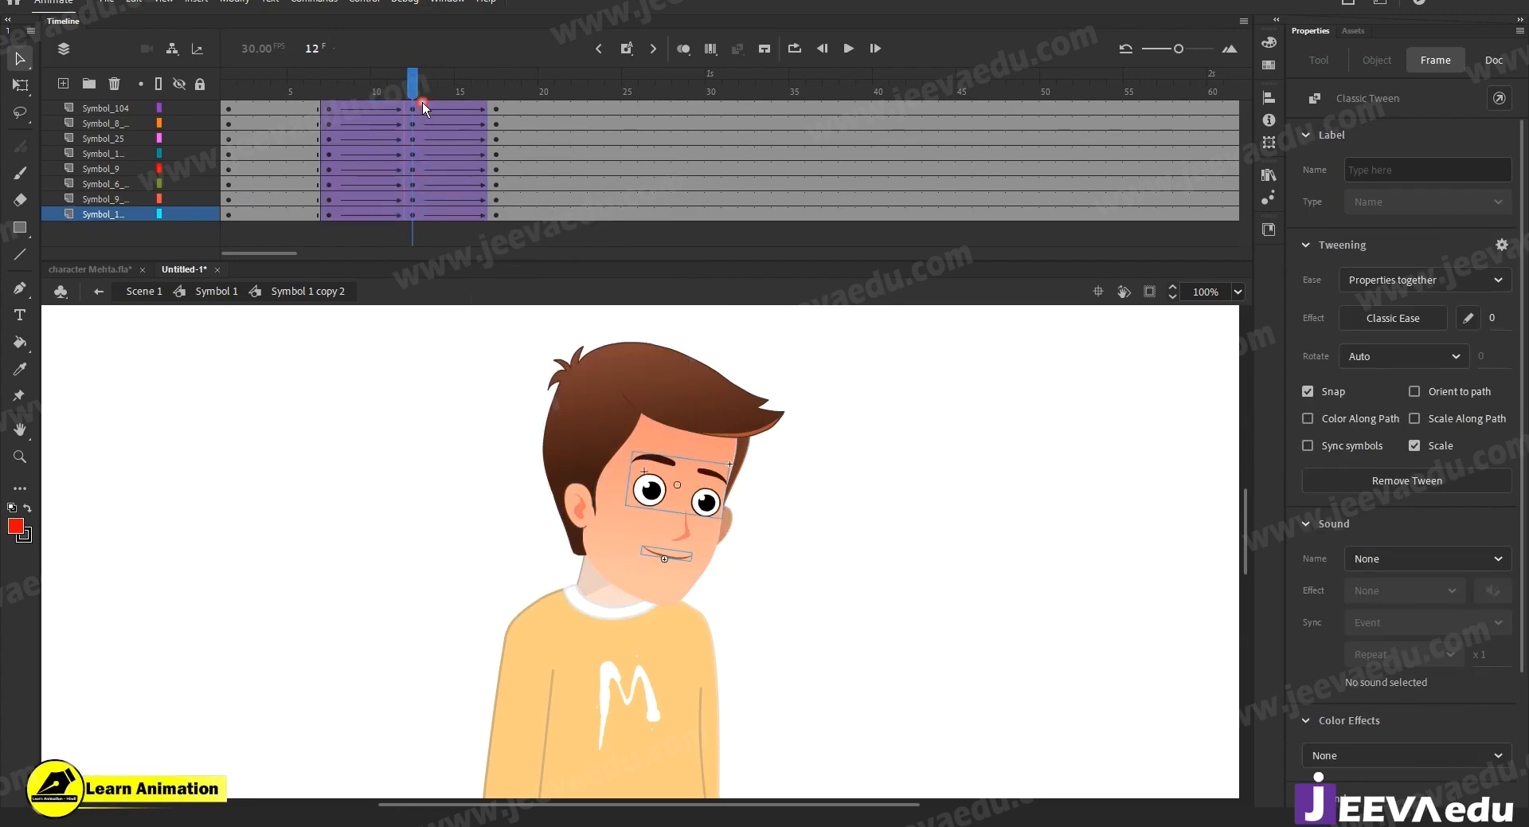
pyautogui.click(415, 95)
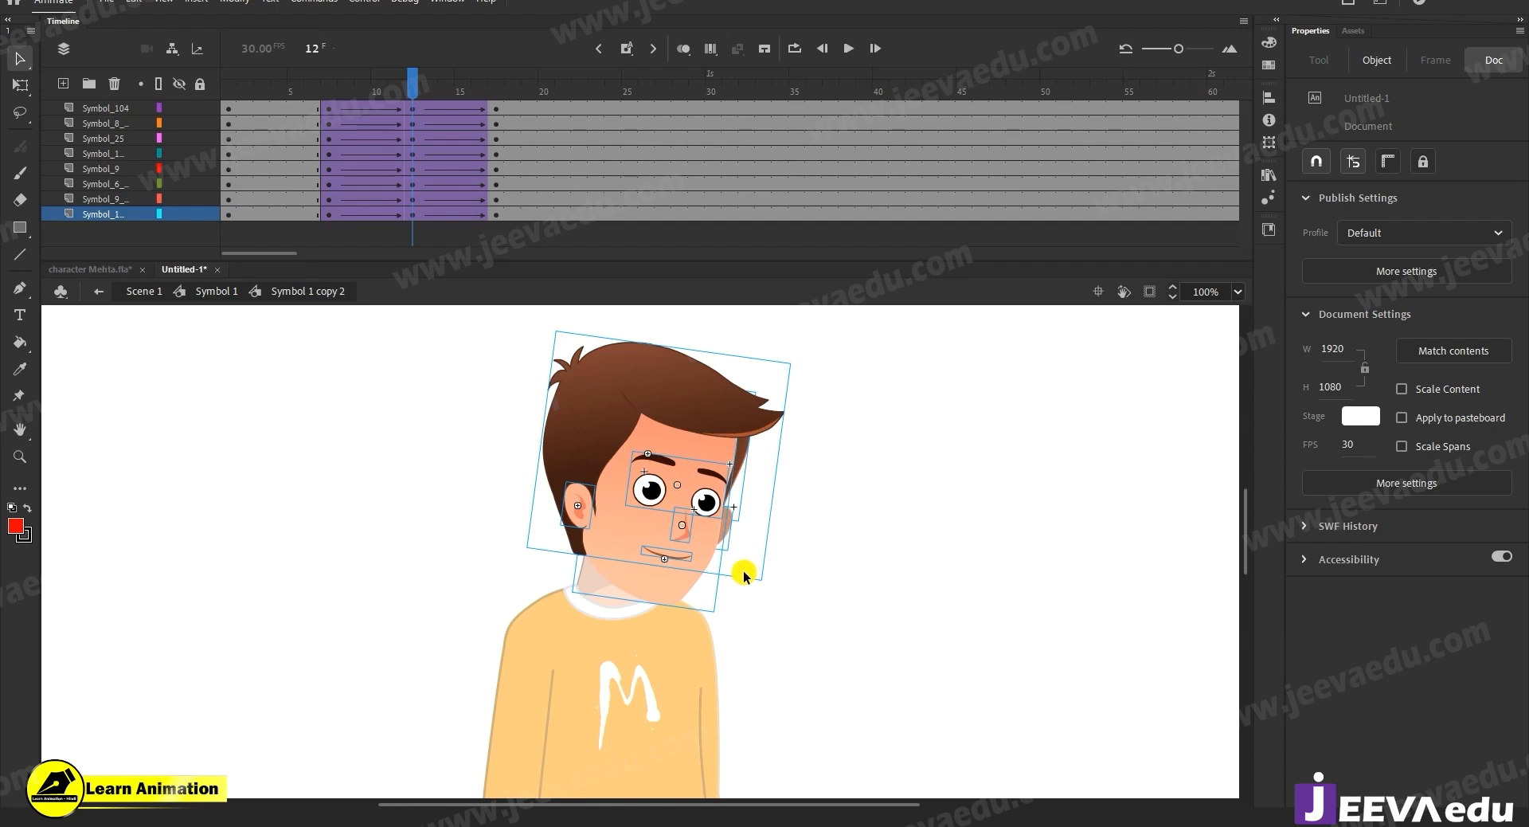
pyautogui.click(780, 610)
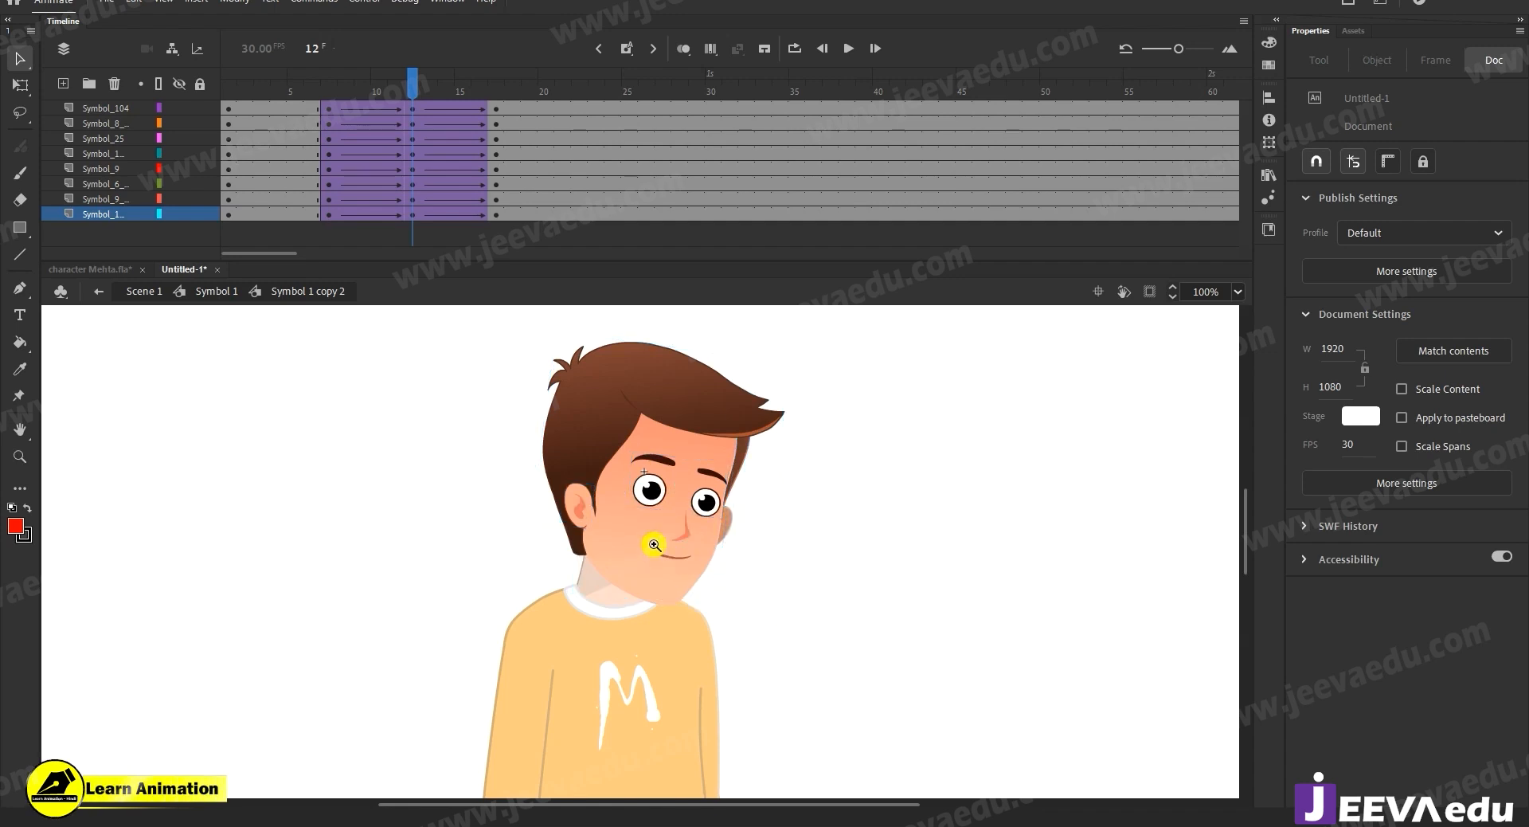
pyautogui.press('z')
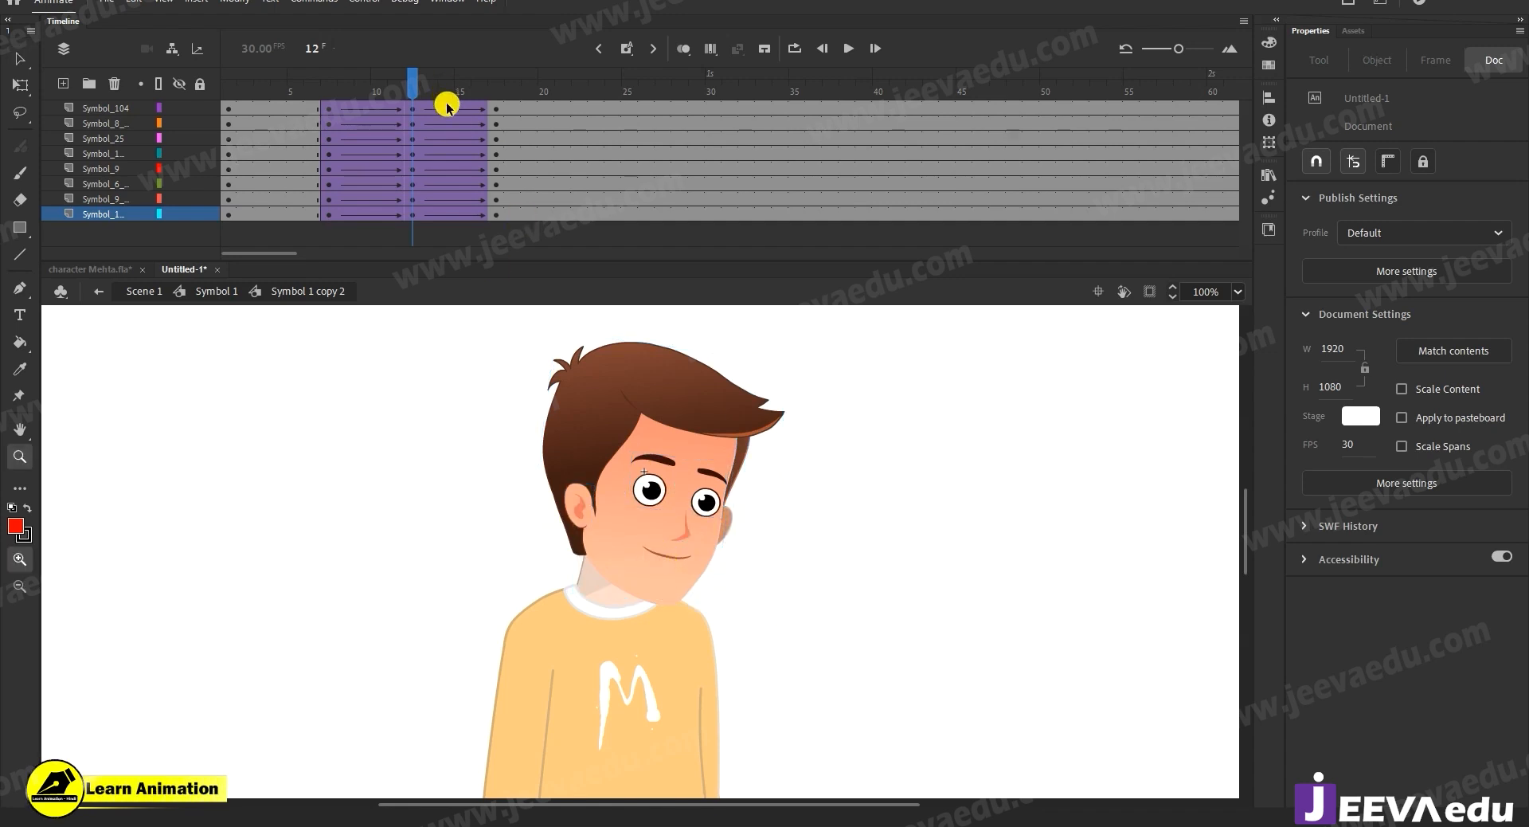
pyautogui.click(460, 156)
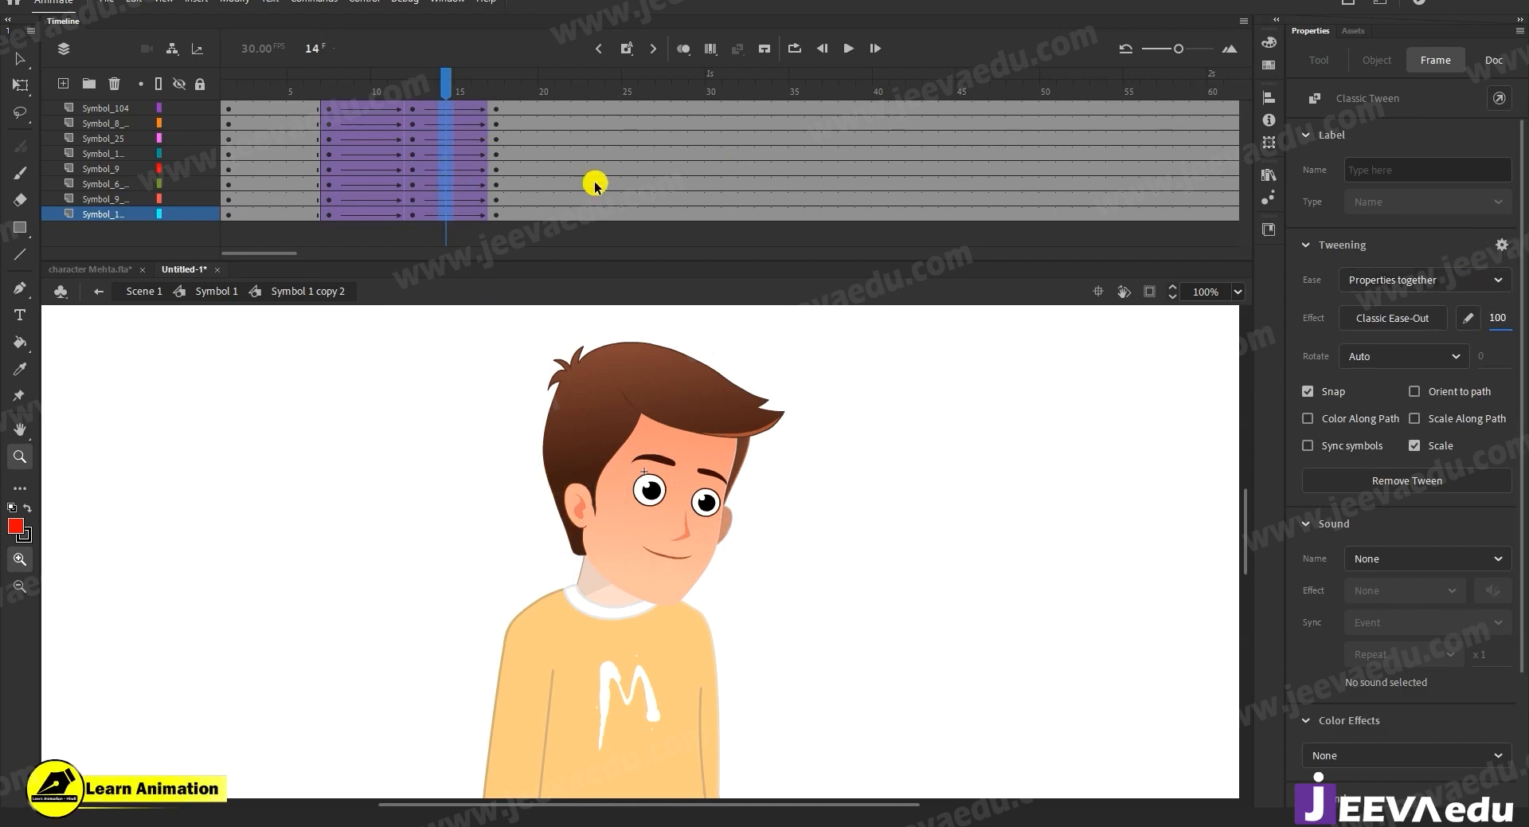
pyautogui.click(379, 99)
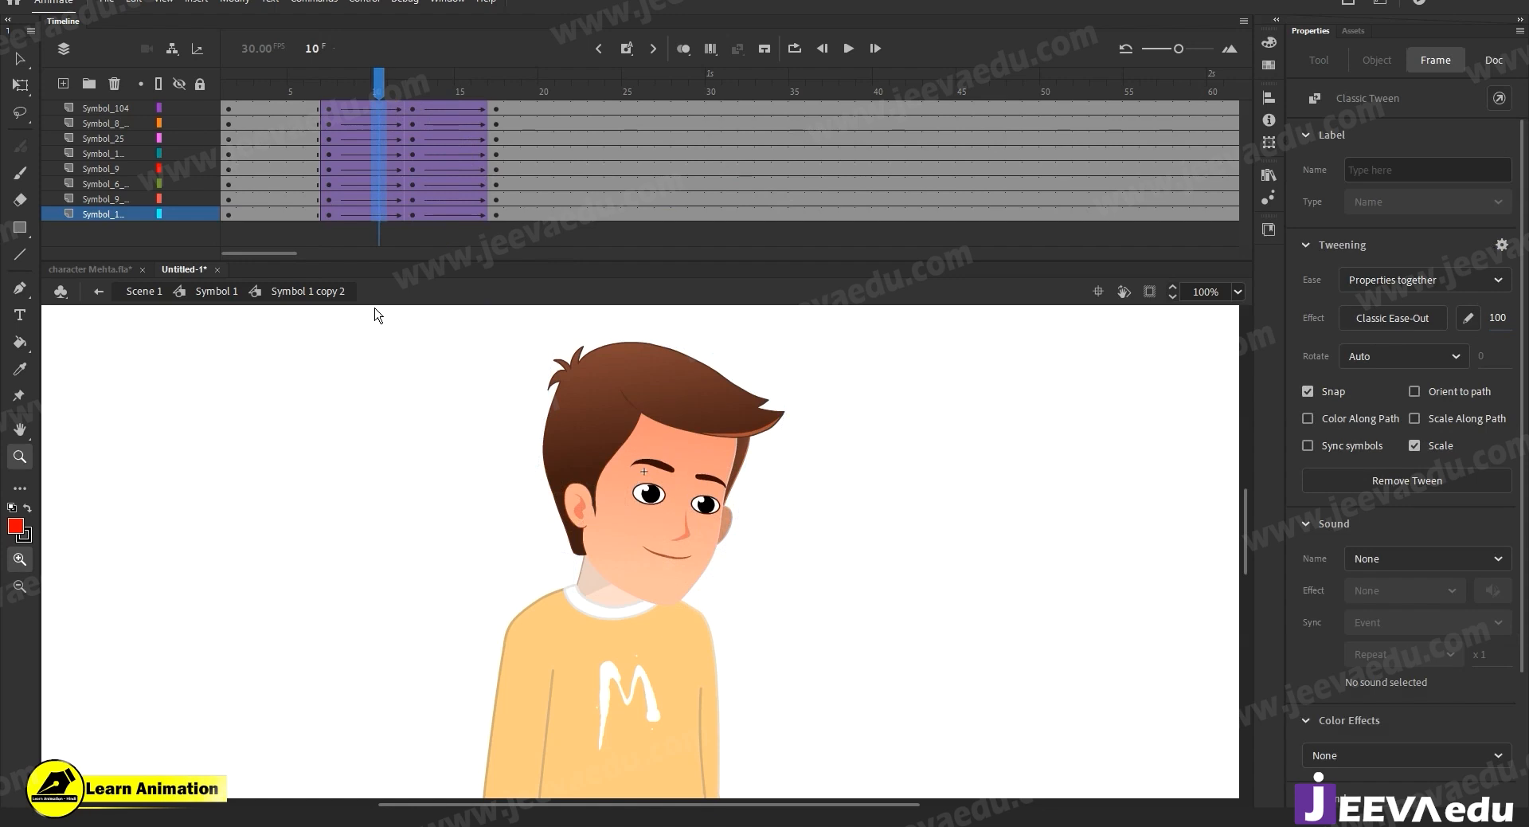
pyautogui.moveTo(1492, 318); pyautogui.dragTo(694, 354)
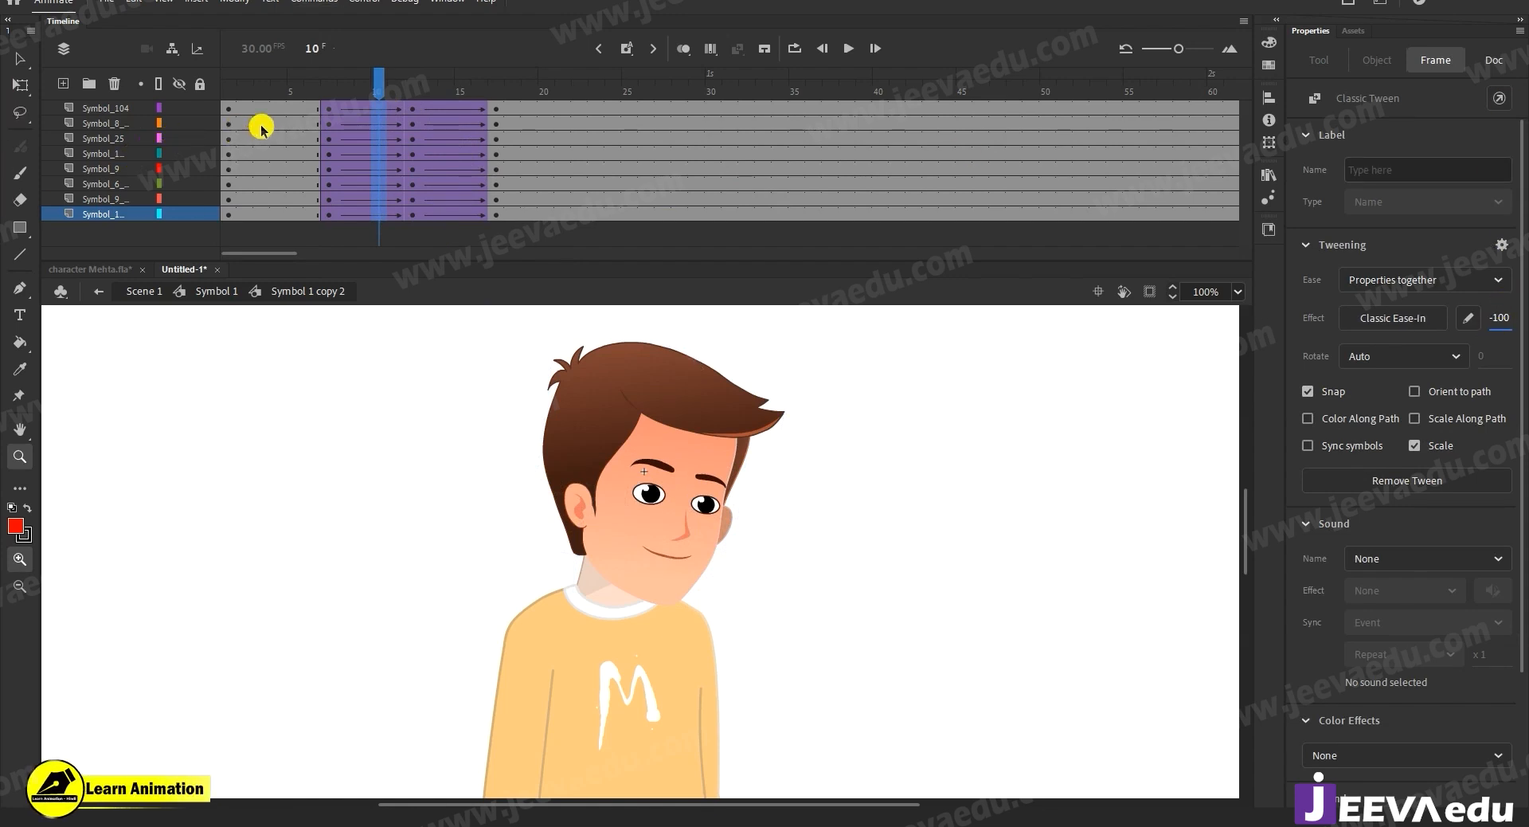
# At frame 12, select the eyes with eyebrows, nose and mouth together and nudge them slightly down the face.
pyautogui.click(396, 89)
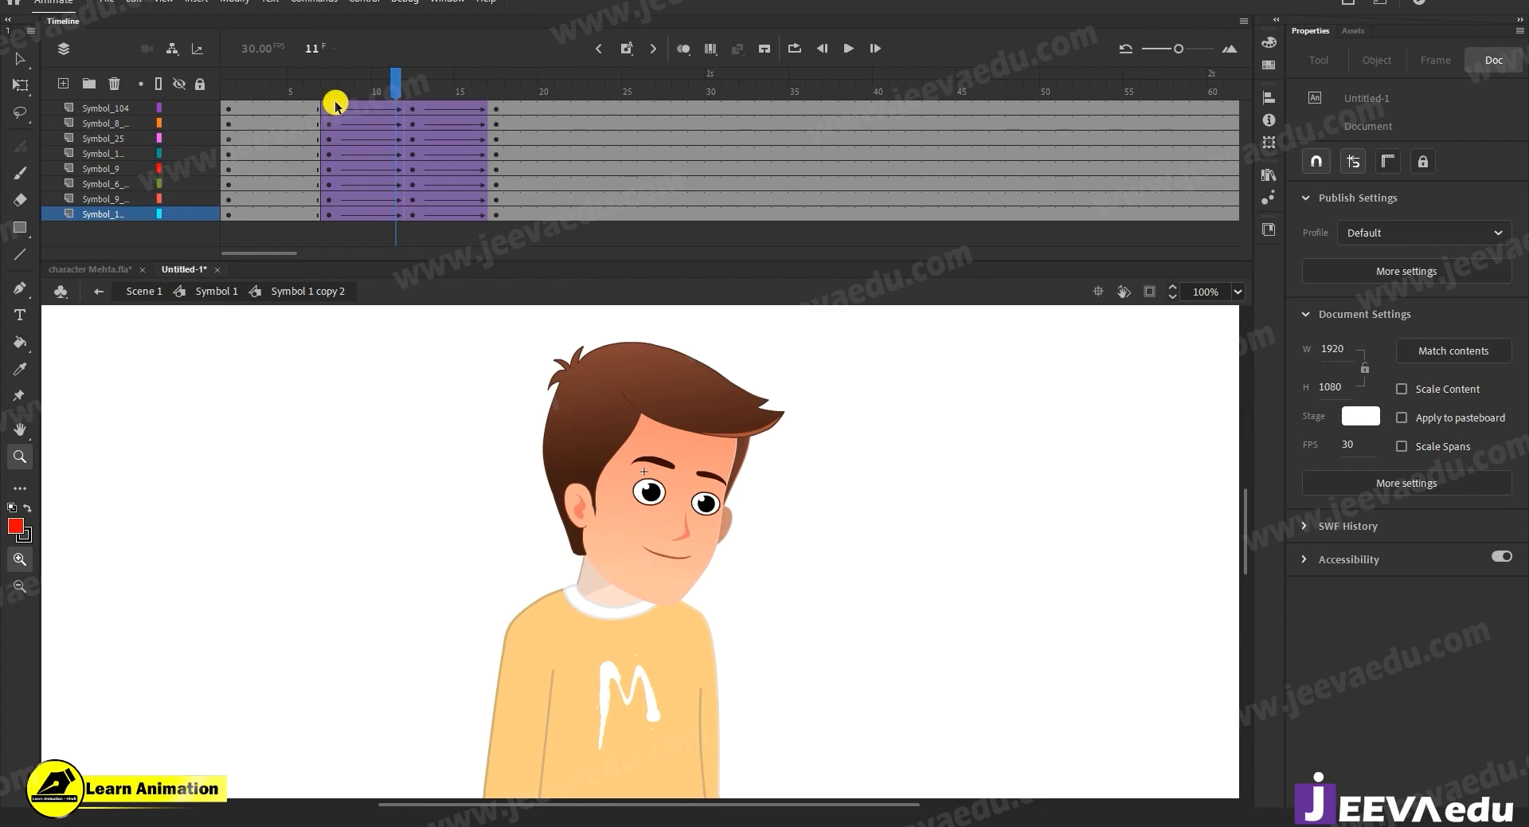
pyautogui.press('Return')
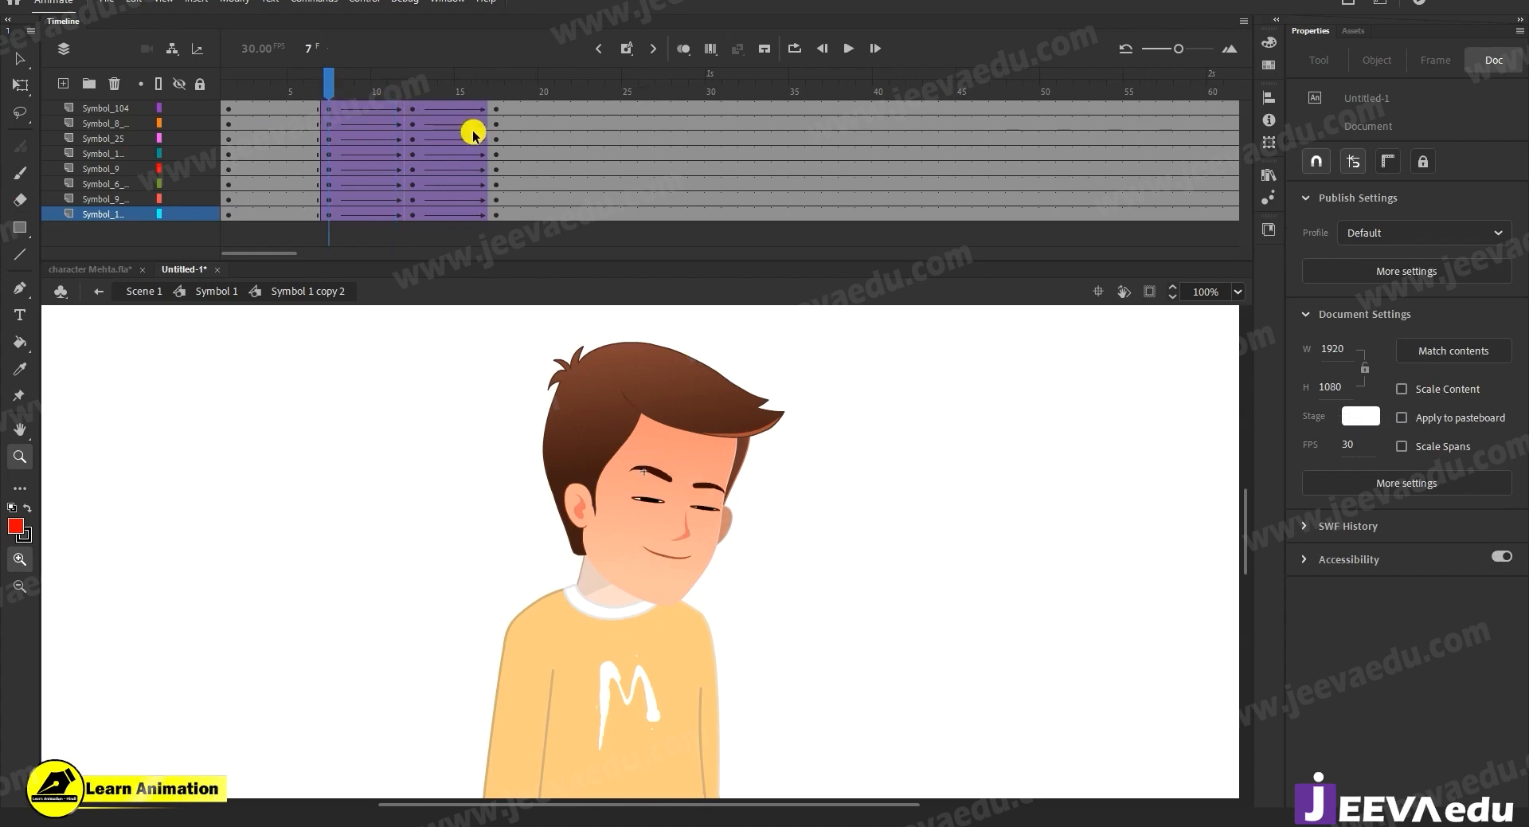
pyautogui.click(498, 110)
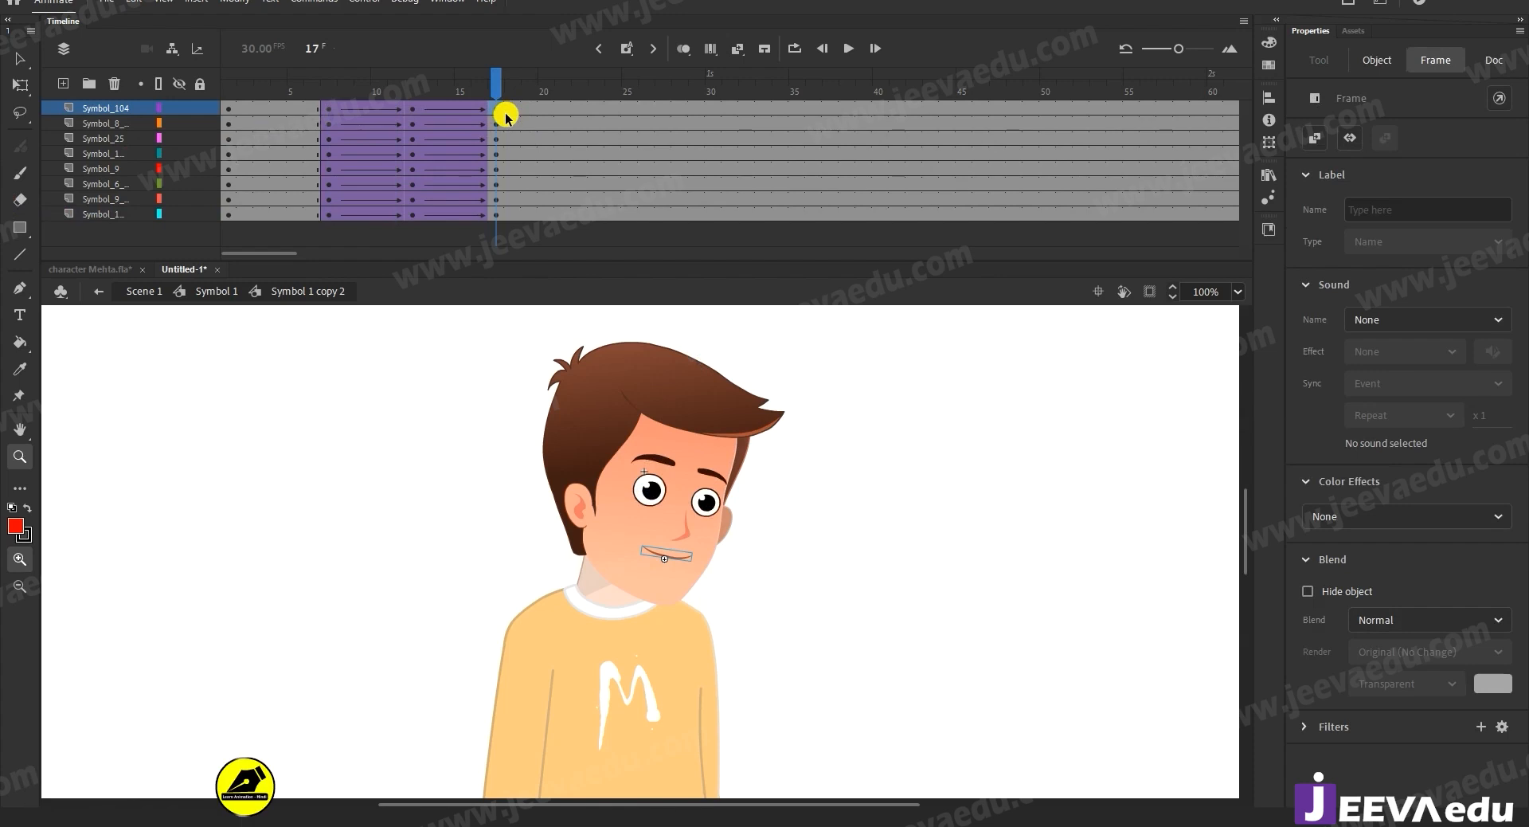
pyautogui.click(444, 98)
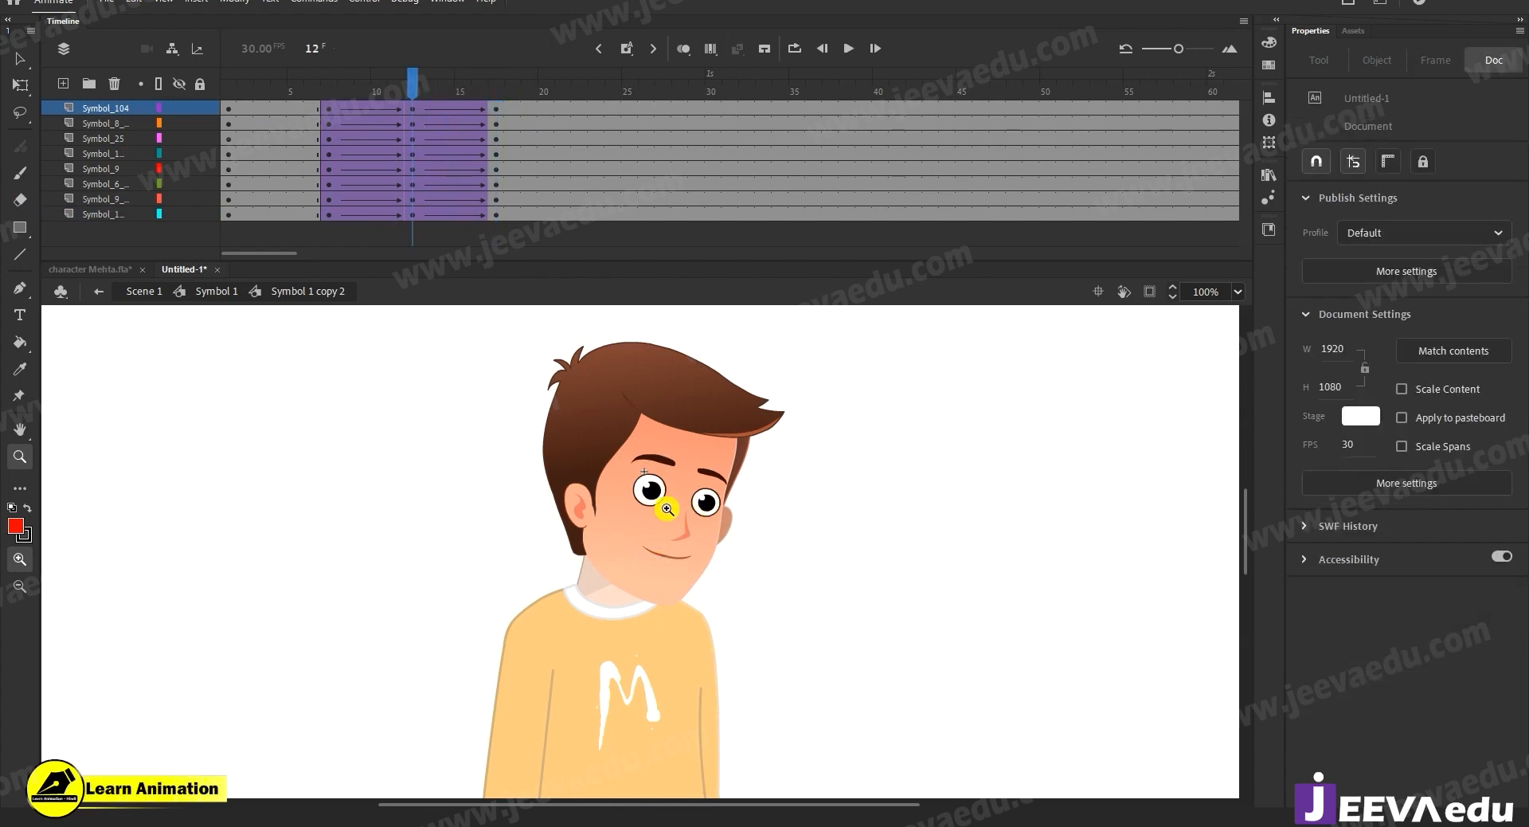
pyautogui.click(681, 542)
pyautogui.press('v')
pyautogui.click(604, 472)
pyautogui.keyDown('shift'); pyautogui.click(643, 550); pyautogui.keyUp('shift')
pyautogui.keyDown('shift'); pyautogui.click(633, 594); pyautogui.keyUp('shift')
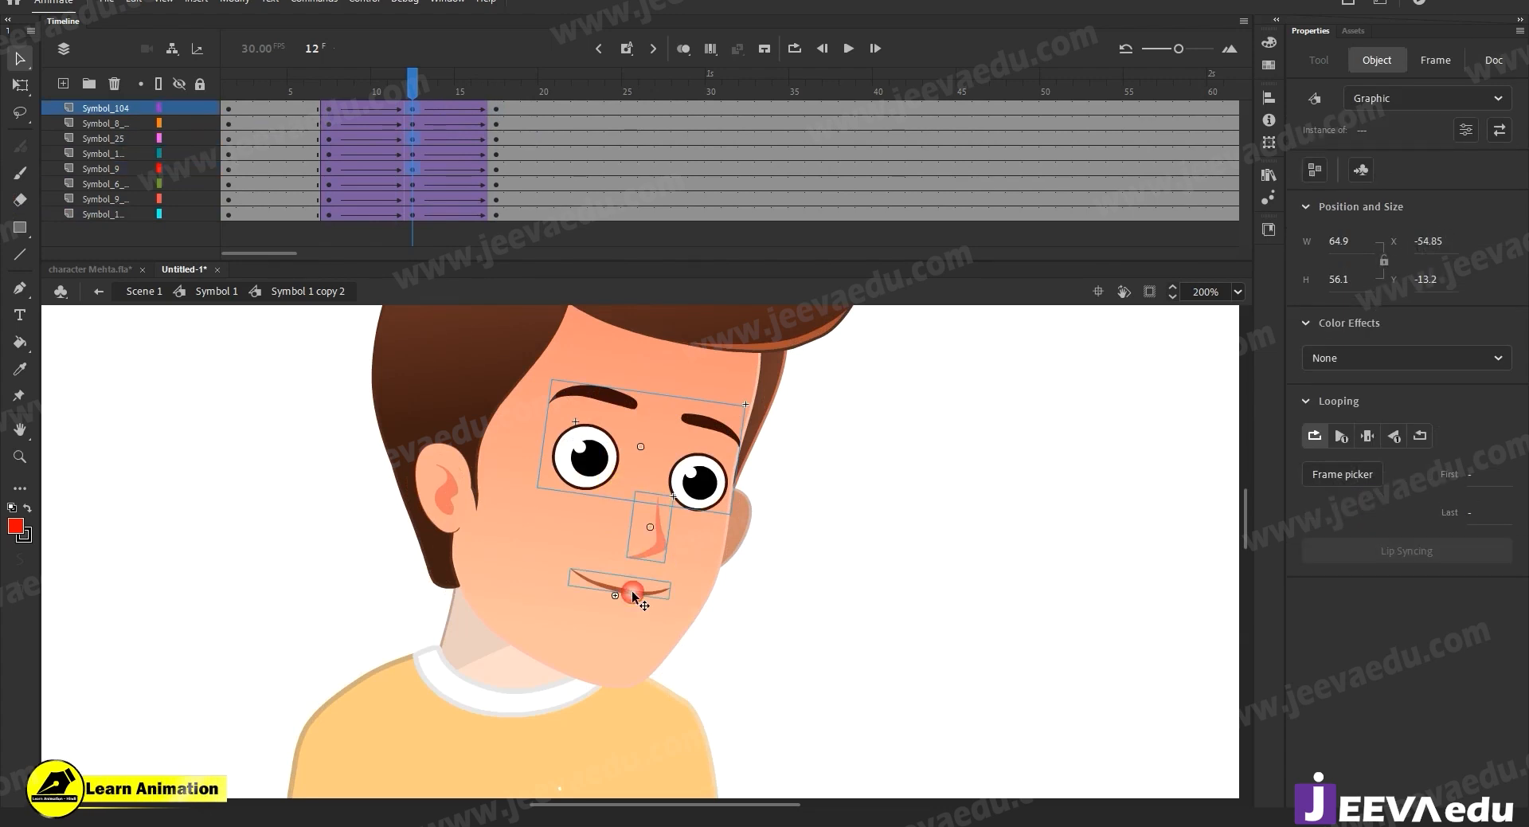
pyautogui.press('Down')
pyautogui.press('Down')
pyautogui.press('Down')
pyautogui.press('Down')
pyautogui.press('Down')
pyautogui.press('Down')
pyautogui.press('Down')
pyautogui.press('Down')
pyautogui.press('Down')
pyautogui.press('Down')
pyautogui.press('Down')
pyautogui.press('Down')
pyautogui.press('Down')
pyautogui.press('Down')
pyautogui.press('Down')
pyautogui.press('Down')
pyautogui.press('Down')
pyautogui.press('Down')
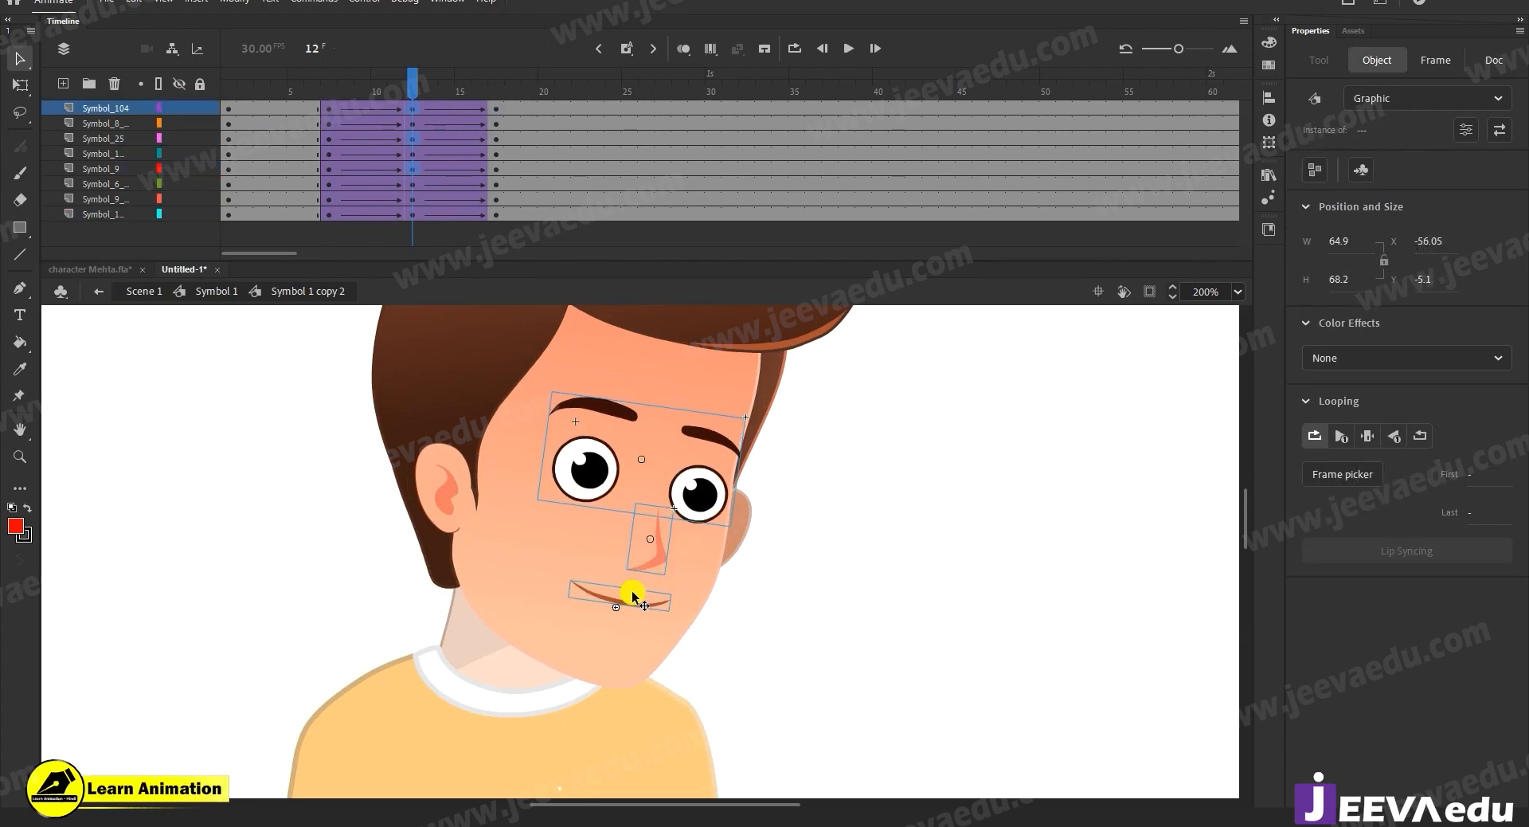
# Move the selected eyes, nose and mouth farther down the face and toward the near ear at frame 12.
pyautogui.press('Down')
pyautogui.press('Down')
pyautogui.press('Down')
pyautogui.press('Down')
pyautogui.press('Down')
pyautogui.press('Down')
pyautogui.press('Down')
pyautogui.press('Down')
pyautogui.press('Down')
pyautogui.press('Down')
pyautogui.press('Down')
pyautogui.press('Down')
pyautogui.press('Down')
pyautogui.press('Down')
pyautogui.press('Down')
pyautogui.press('Left')
pyautogui.press('Left')
pyautogui.press('Left')
pyautogui.press('Left')
pyautogui.press('Left')
pyautogui.press('Left')
pyautogui.press('Left')
pyautogui.press('Left')
pyautogui.press('Left')
pyautogui.press('Left')
pyautogui.press('Left')
pyautogui.press('Left')
pyautogui.press('Left')
pyautogui.press('Left')
pyautogui.press('Left')
pyautogui.press('Left')
pyautogui.press('Left')
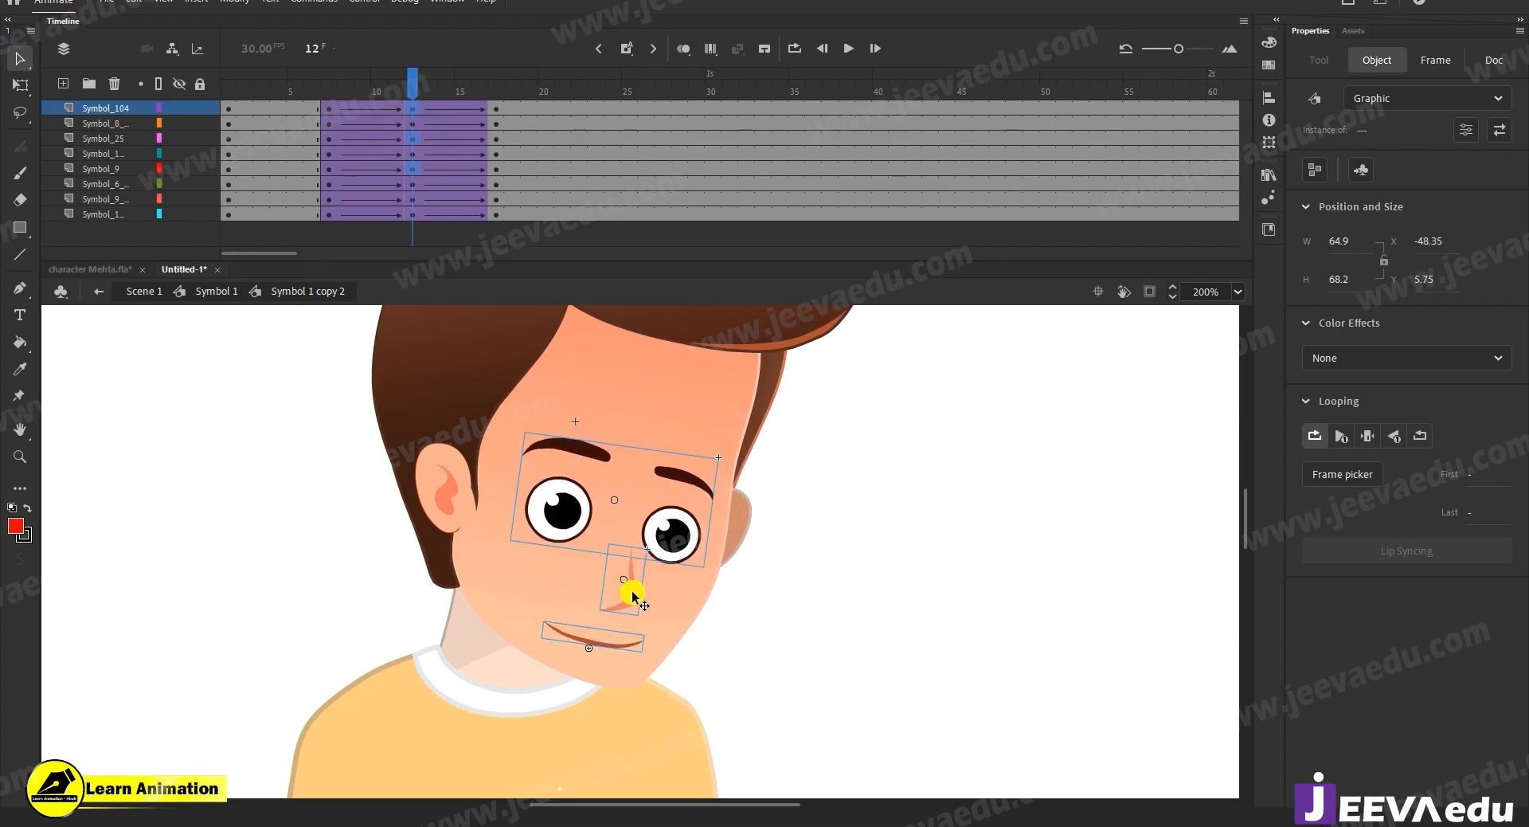
# Rotate the eyes, nose and mouth slightly clockwise with Free Transform, nudge them up a little and scrub the motion.
pyautogui.press('q')
pyautogui.moveTo(726, 454); pyautogui.dragTo(732, 468)
pyautogui.press('Up')
pyautogui.press('Up')
pyautogui.press('Up')
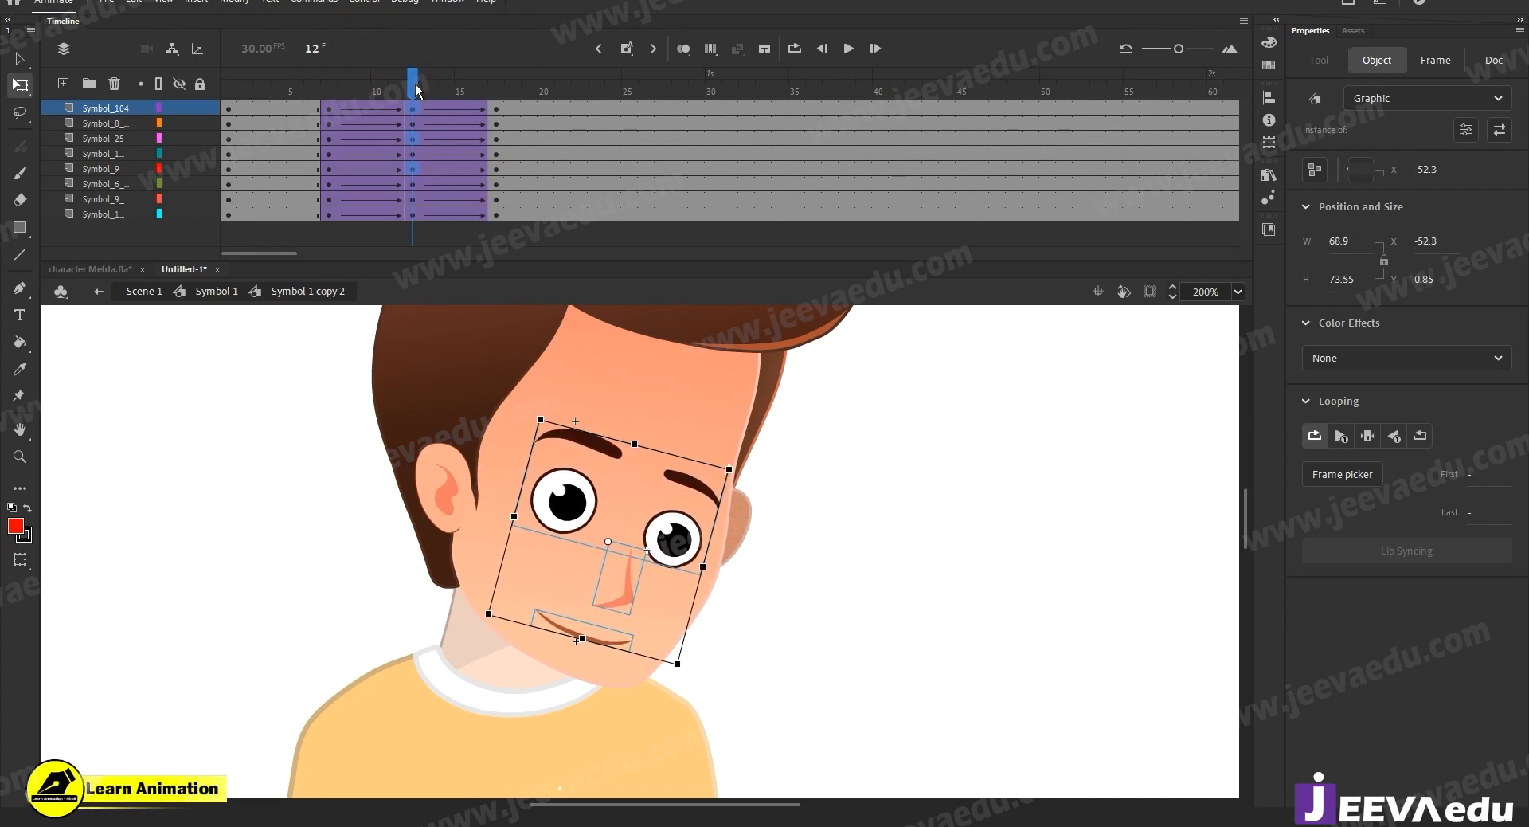
pyautogui.click(414, 137)
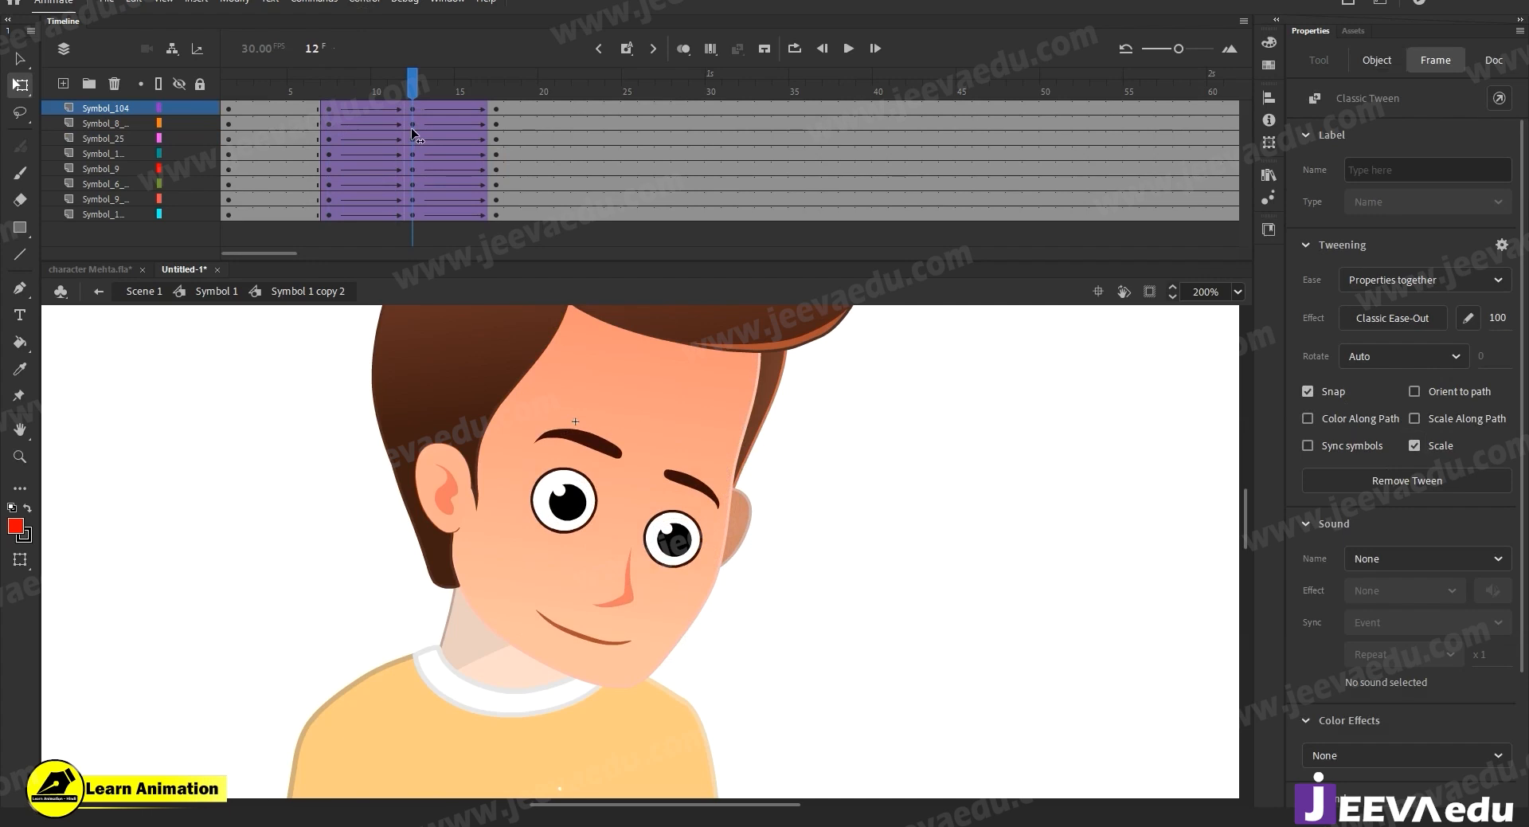
# Inside the eyes symbol, shift the blink keyframes on all layers to frames 7, 12 and 17, then return to the head symbol.
pyautogui.click(687, 690)
pyautogui.click(576, 513)
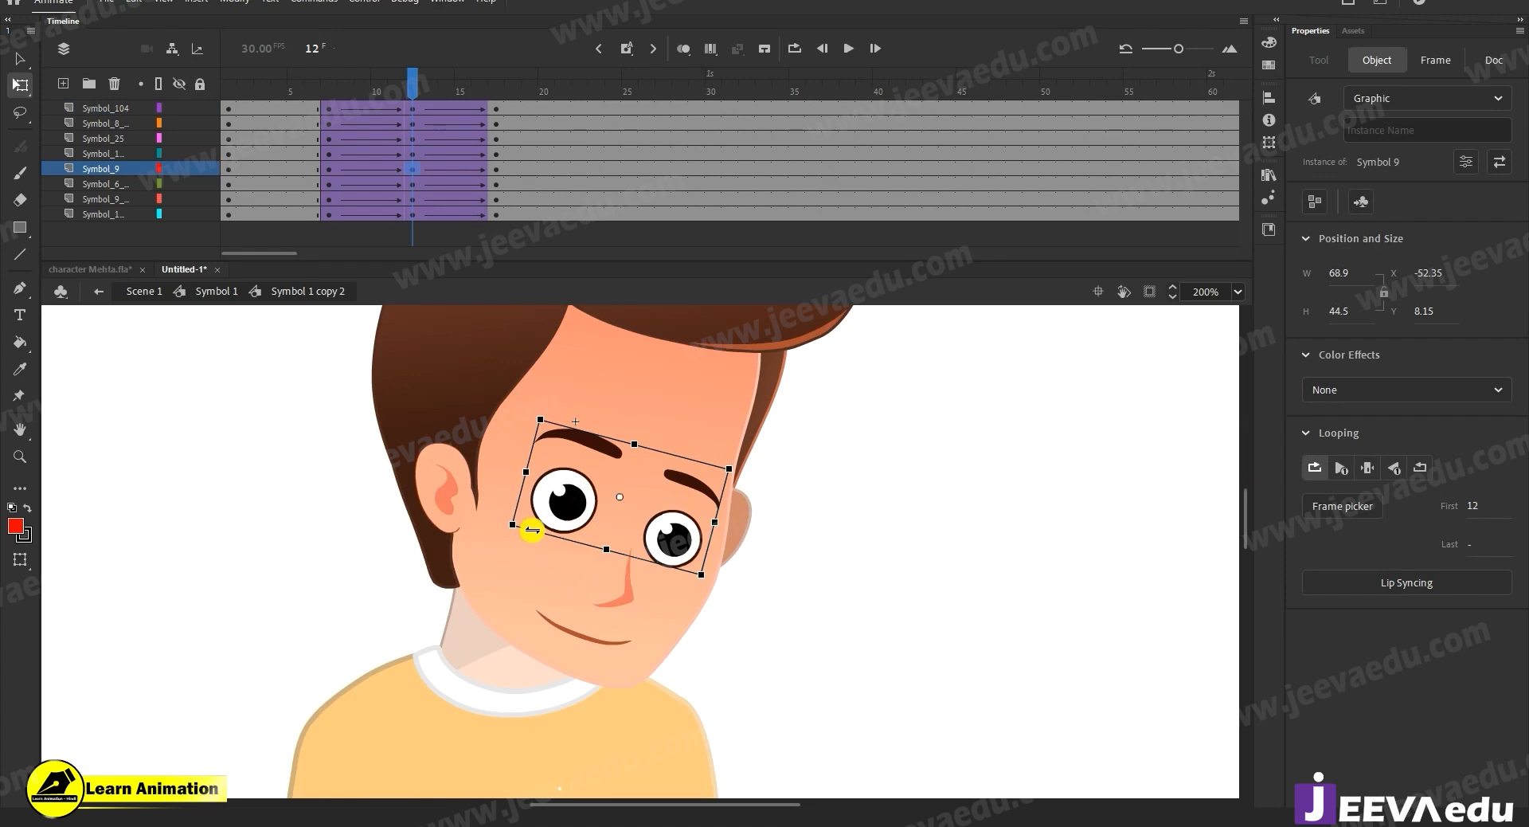
pyautogui.doubleClick(578, 509)
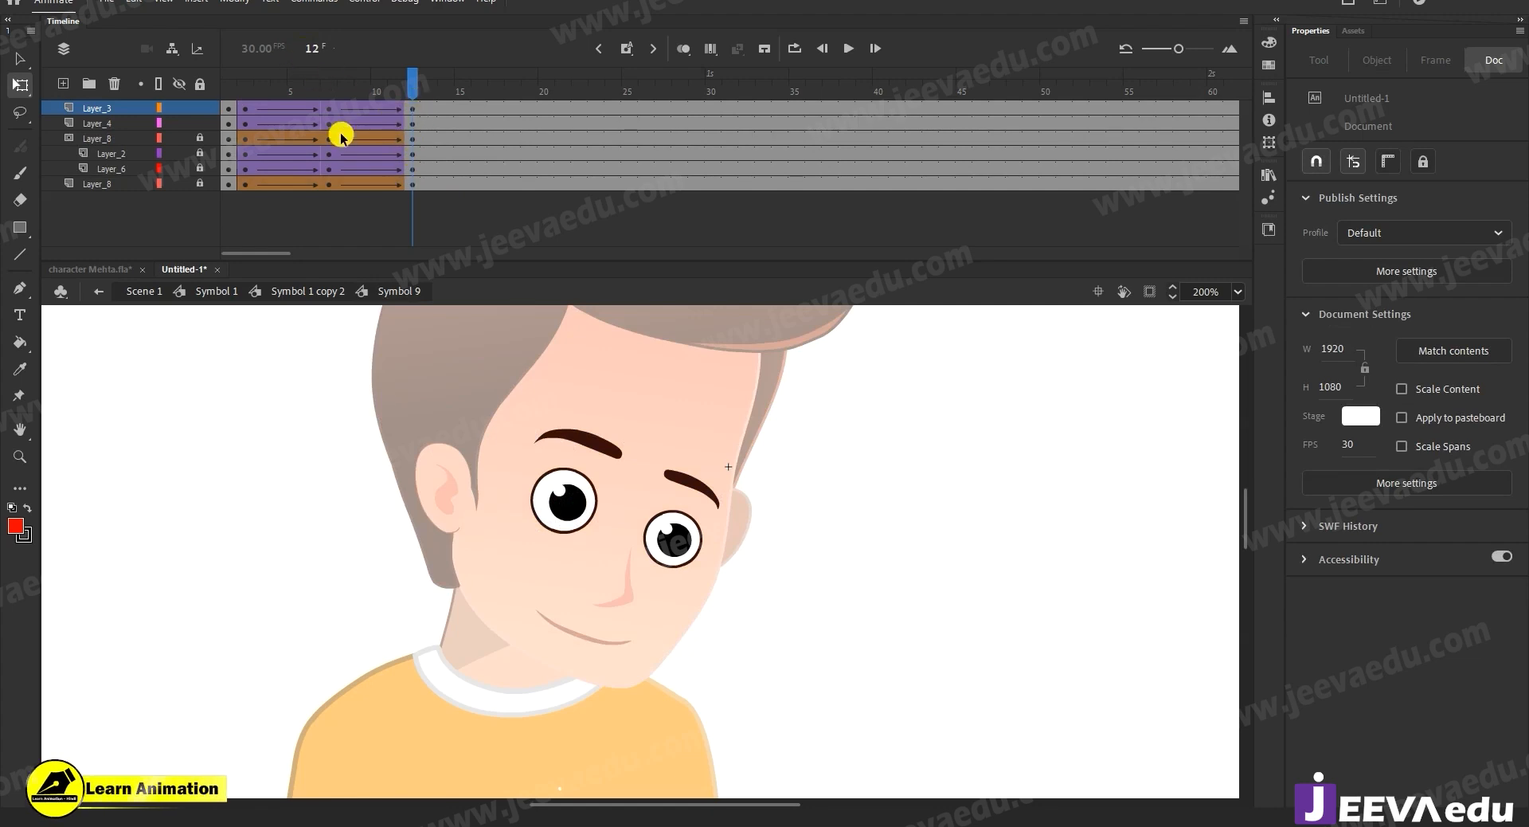
pyautogui.moveTo(245, 186); pyautogui.dragTo(411, 105)
pyautogui.click(322, 118)
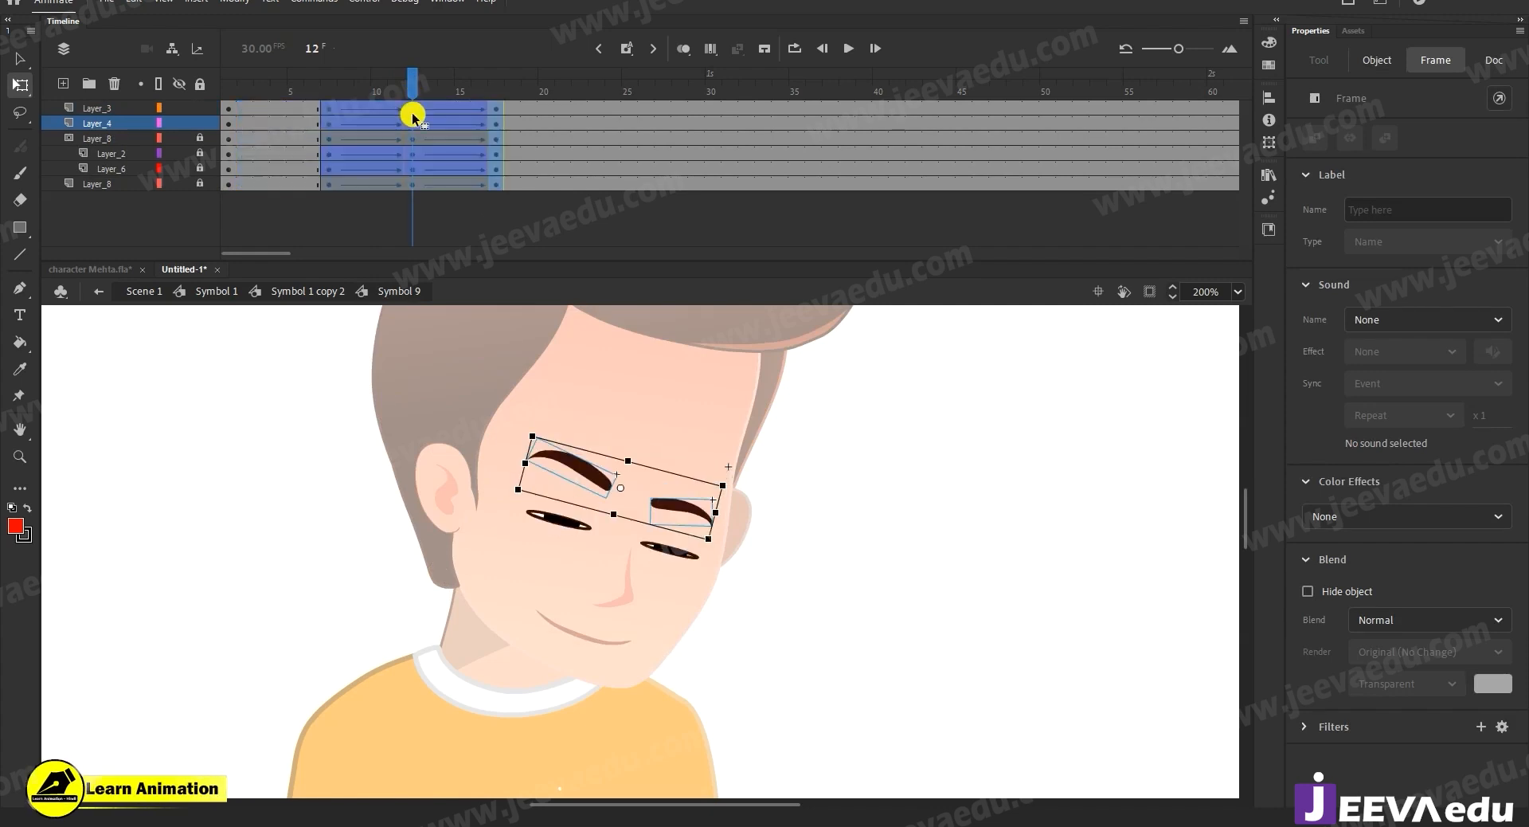
pyautogui.doubleClick(422, 623)
pyautogui.moveTo(416, 91); pyautogui.dragTo(410, 147)
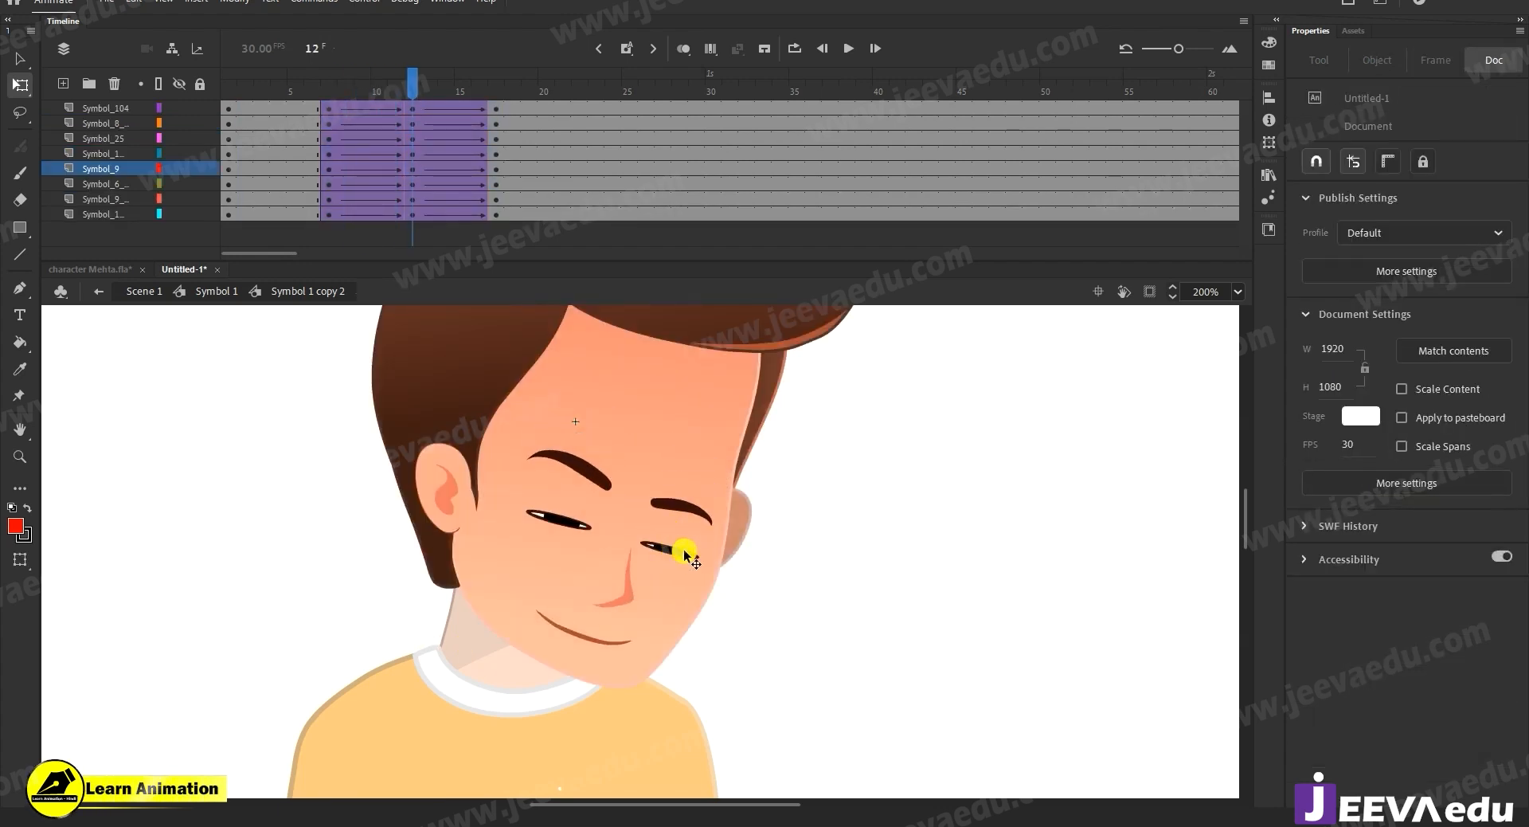
# Select both ears at frame 12 and nudge them slightly up and toward the far side of the head.
pyautogui.click(746, 519)
pyautogui.click(452, 494)
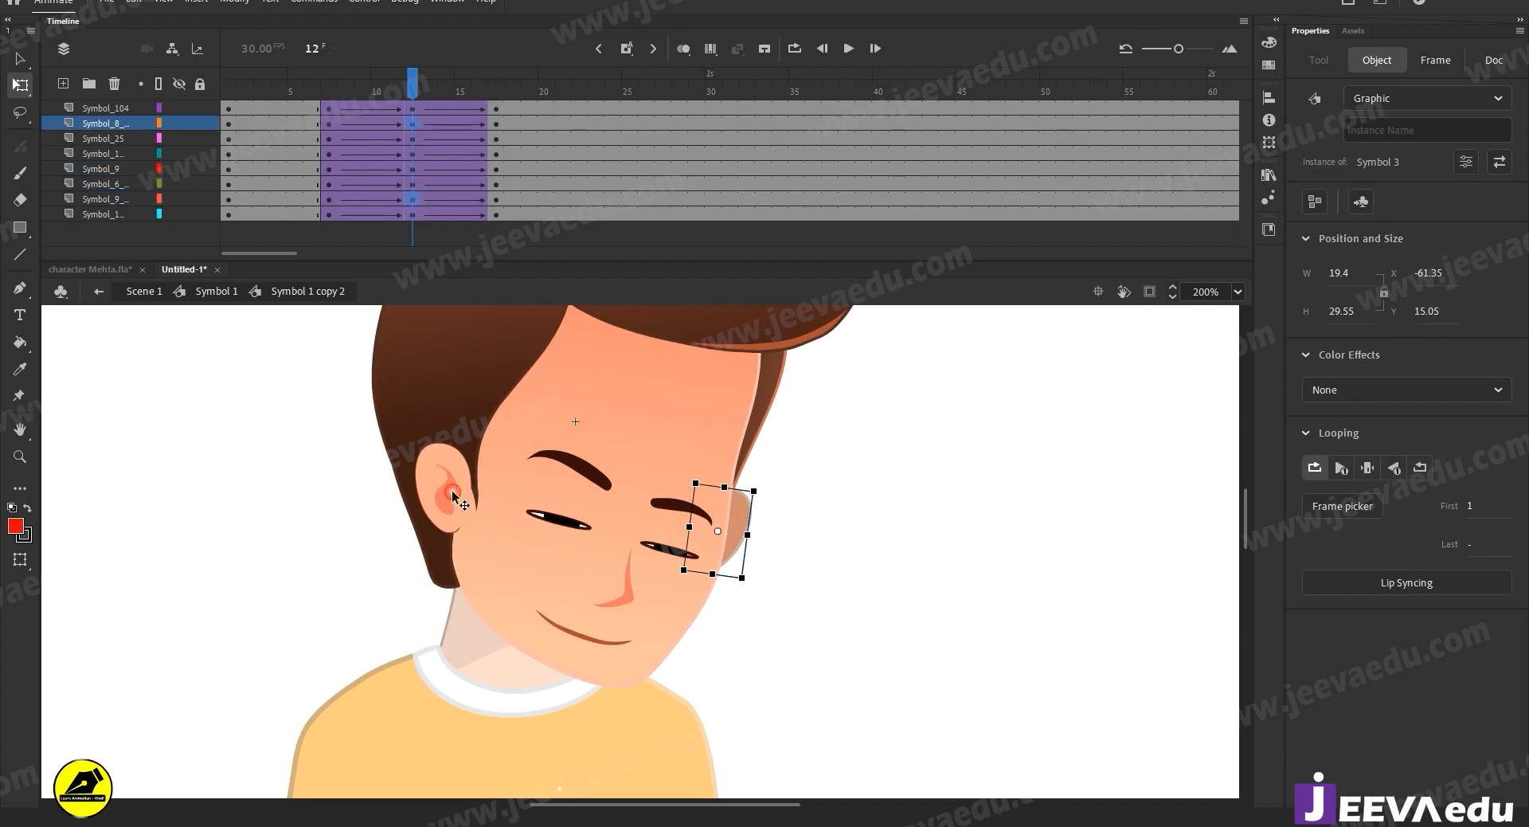
pyautogui.press('Up')
pyautogui.press('Up')
pyautogui.press('Up')
pyautogui.press('Up')
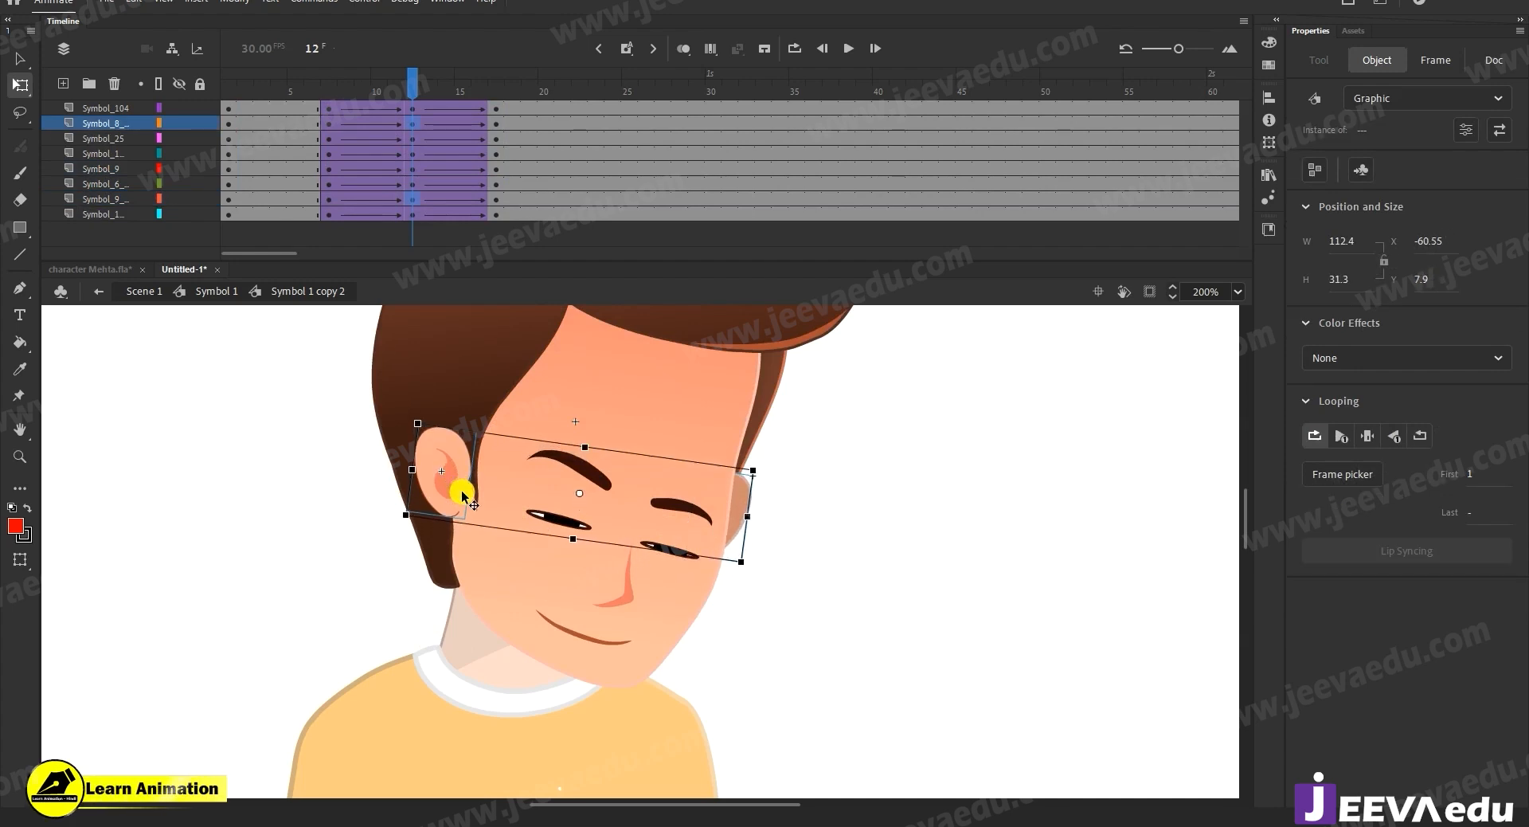
pyautogui.press('Right')
pyautogui.press('Right')
pyautogui.press('Right')
pyautogui.press('Right')
pyautogui.press('Right')
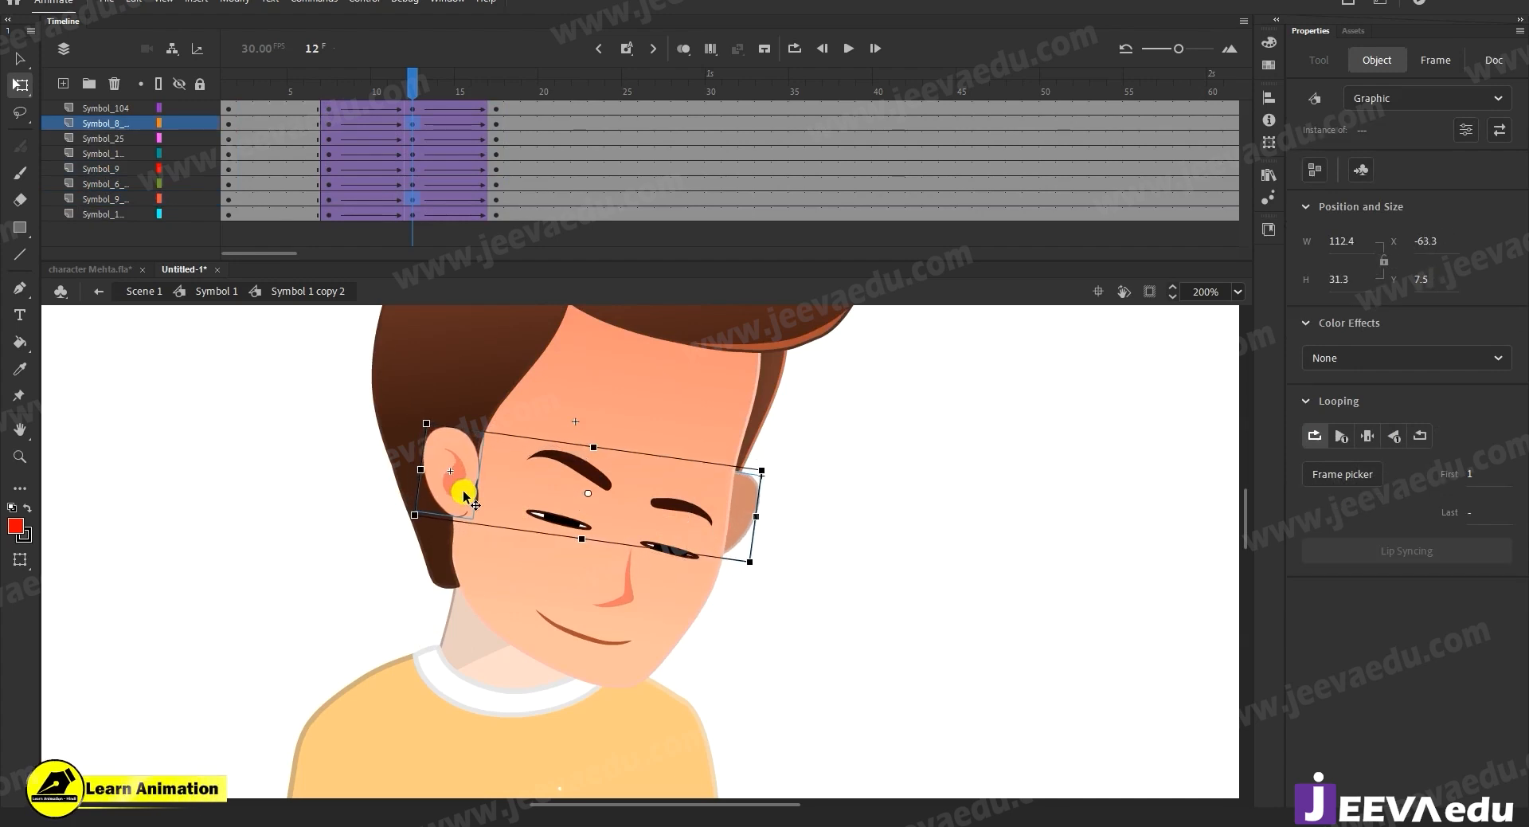
pyautogui.moveTo(761, 409); pyautogui.dragTo(892, 505)
pyautogui.click(747, 477)
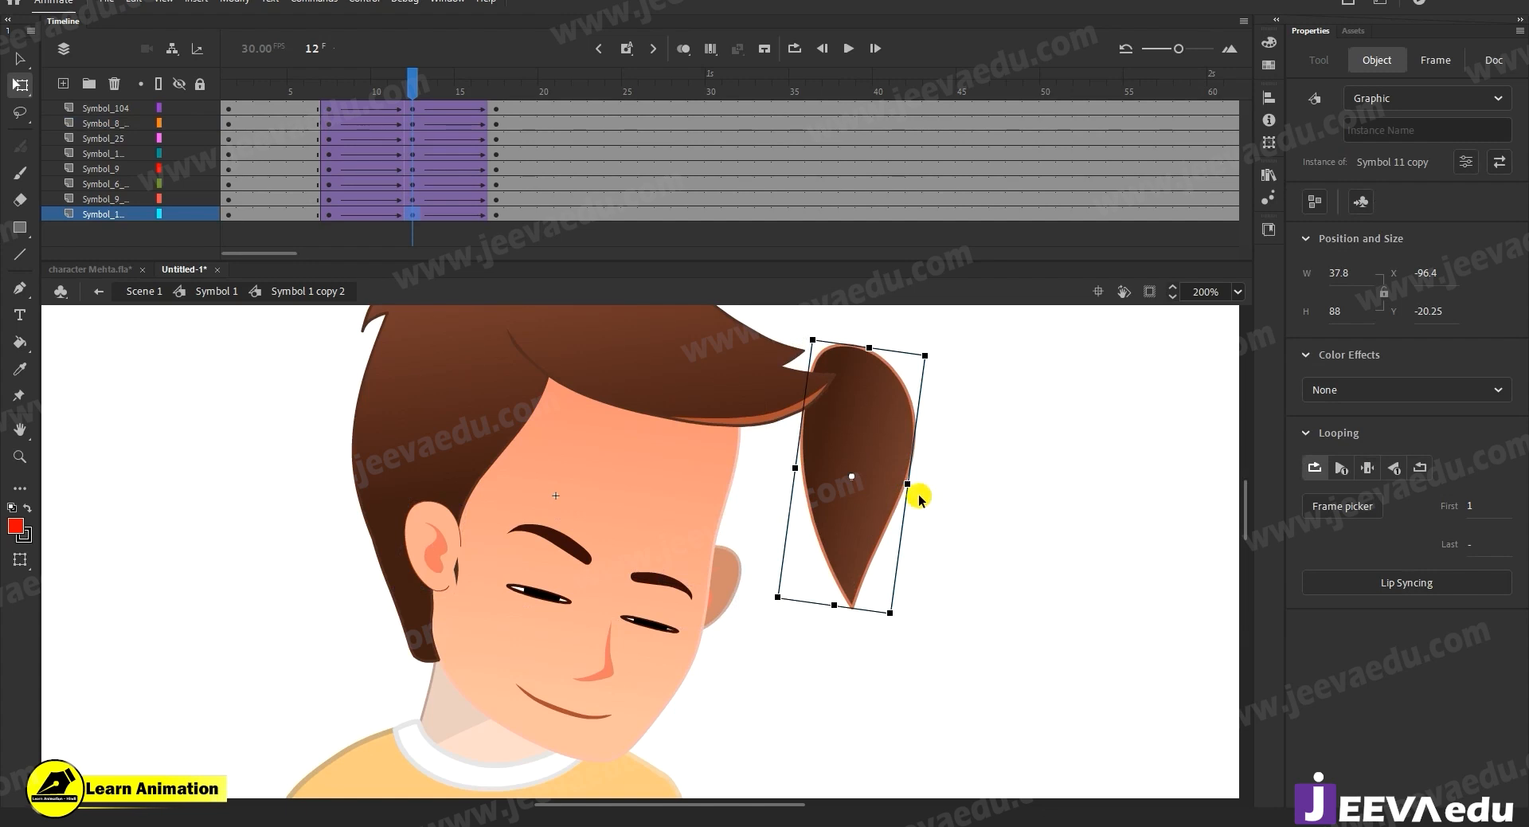
pyautogui.hotkey('ctrl', 'z')
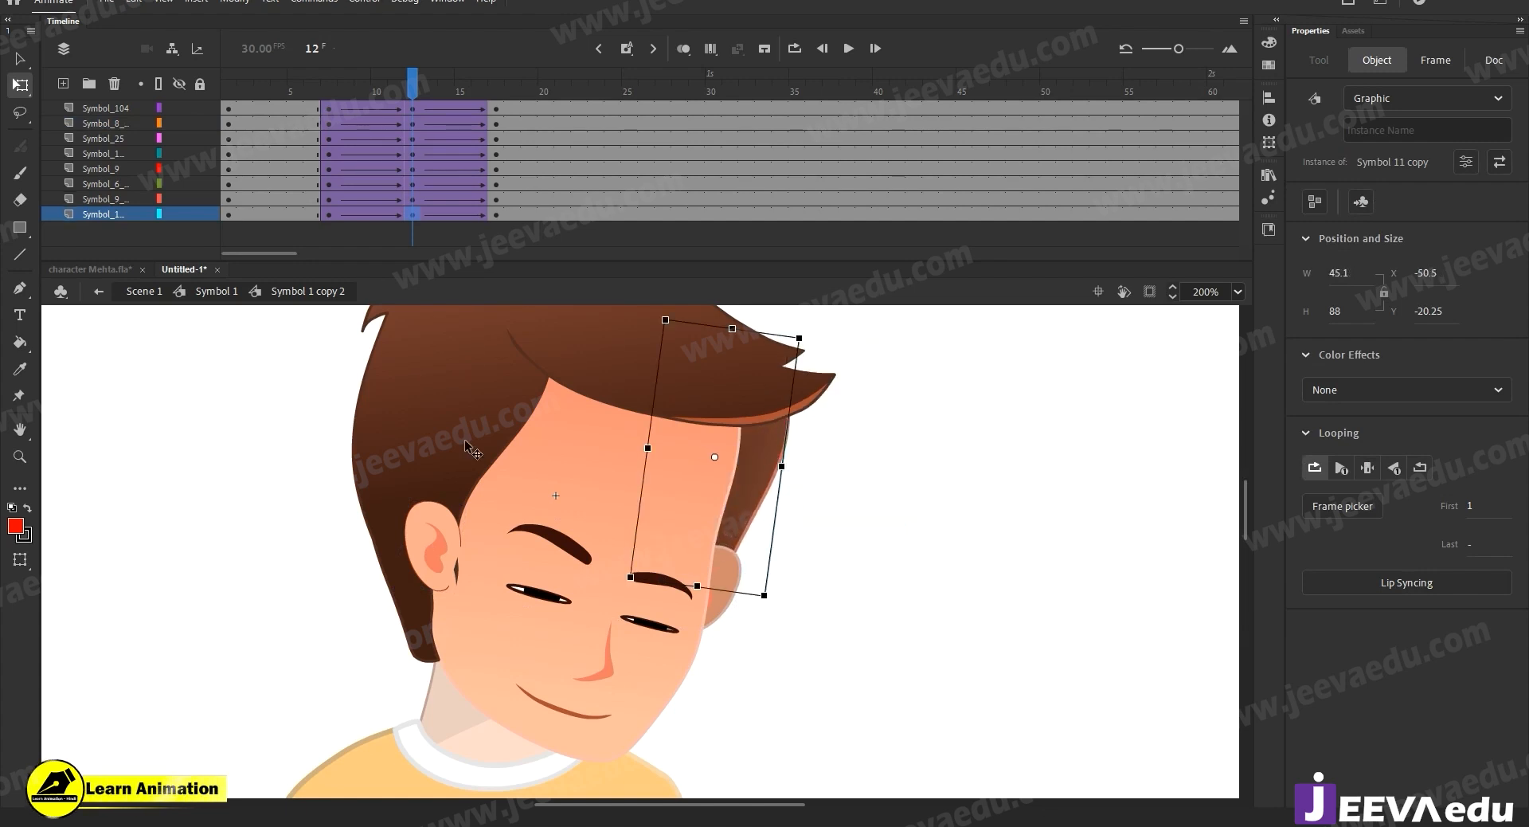
# Narrow the main hair slightly from its back edge to a width of 154.6 at frame 12.
pyautogui.click(317, 489)
pyautogui.scroll(2, 246, 786)
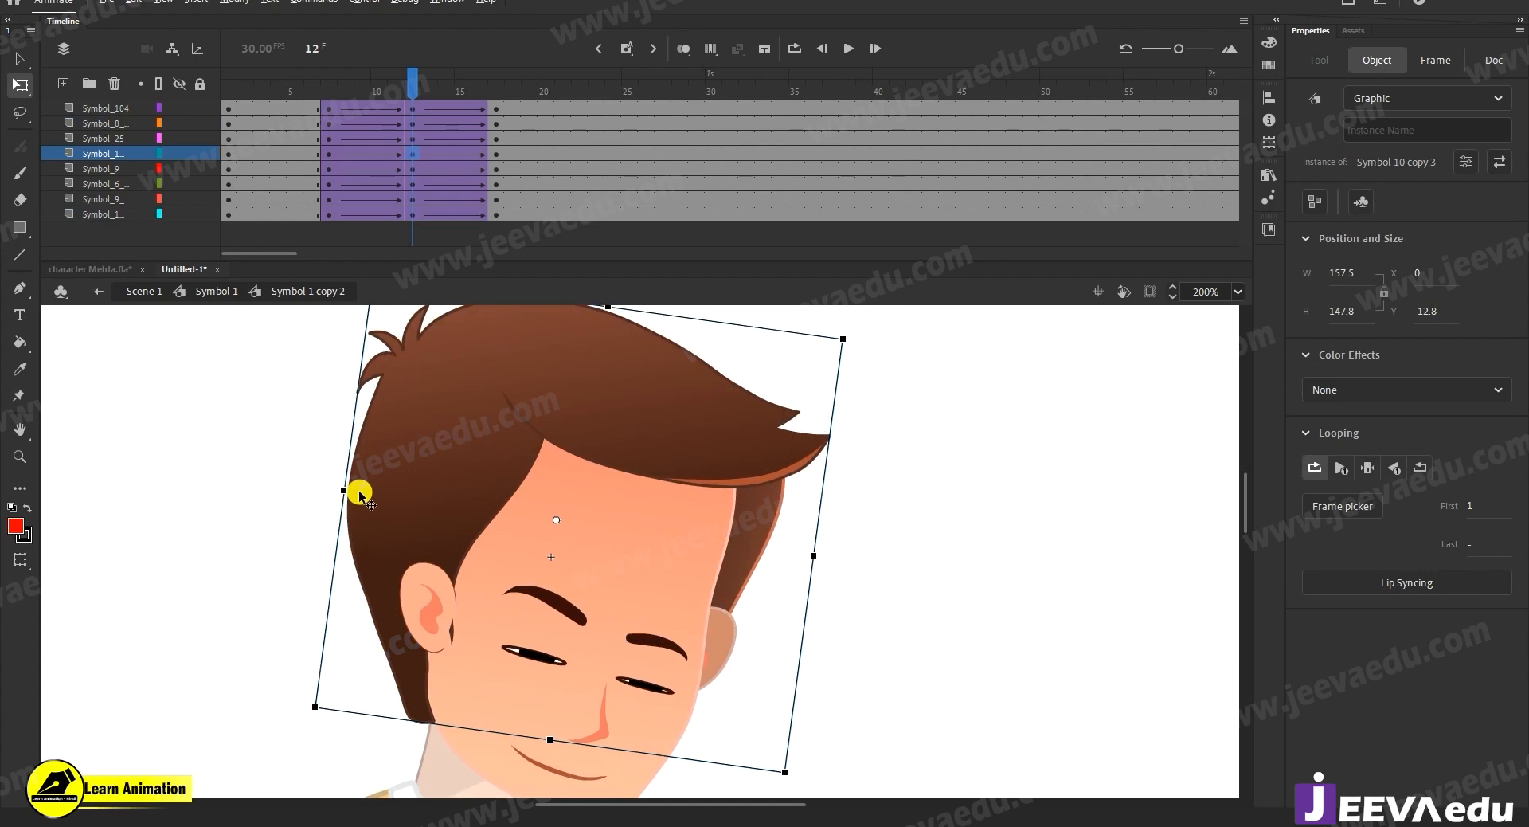
pyautogui.moveTo(343, 489); pyautogui.dragTo(350, 487)
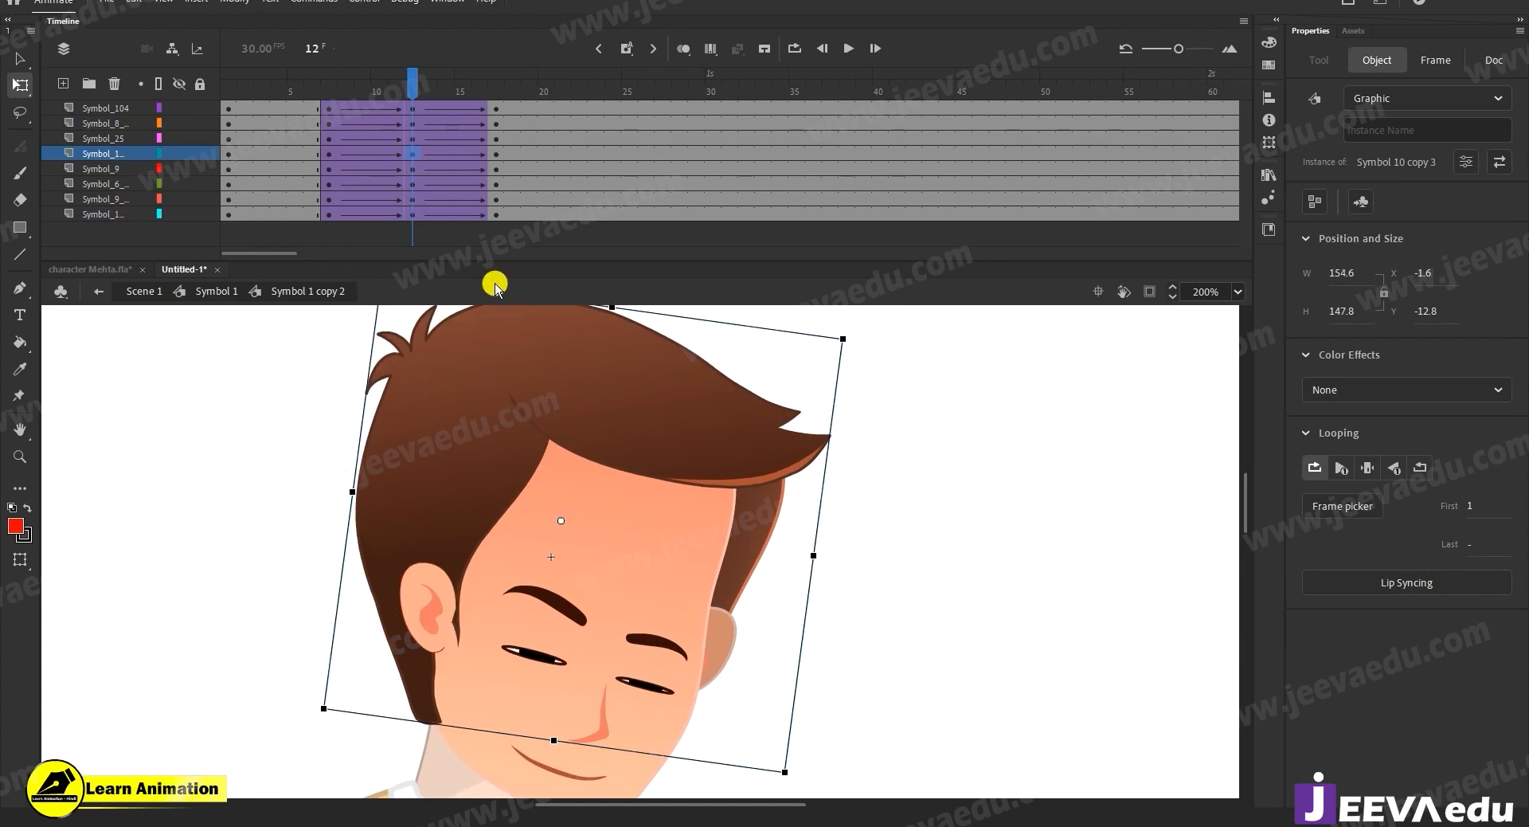
pyautogui.moveTo(411, 88); pyautogui.dragTo(404, 135)
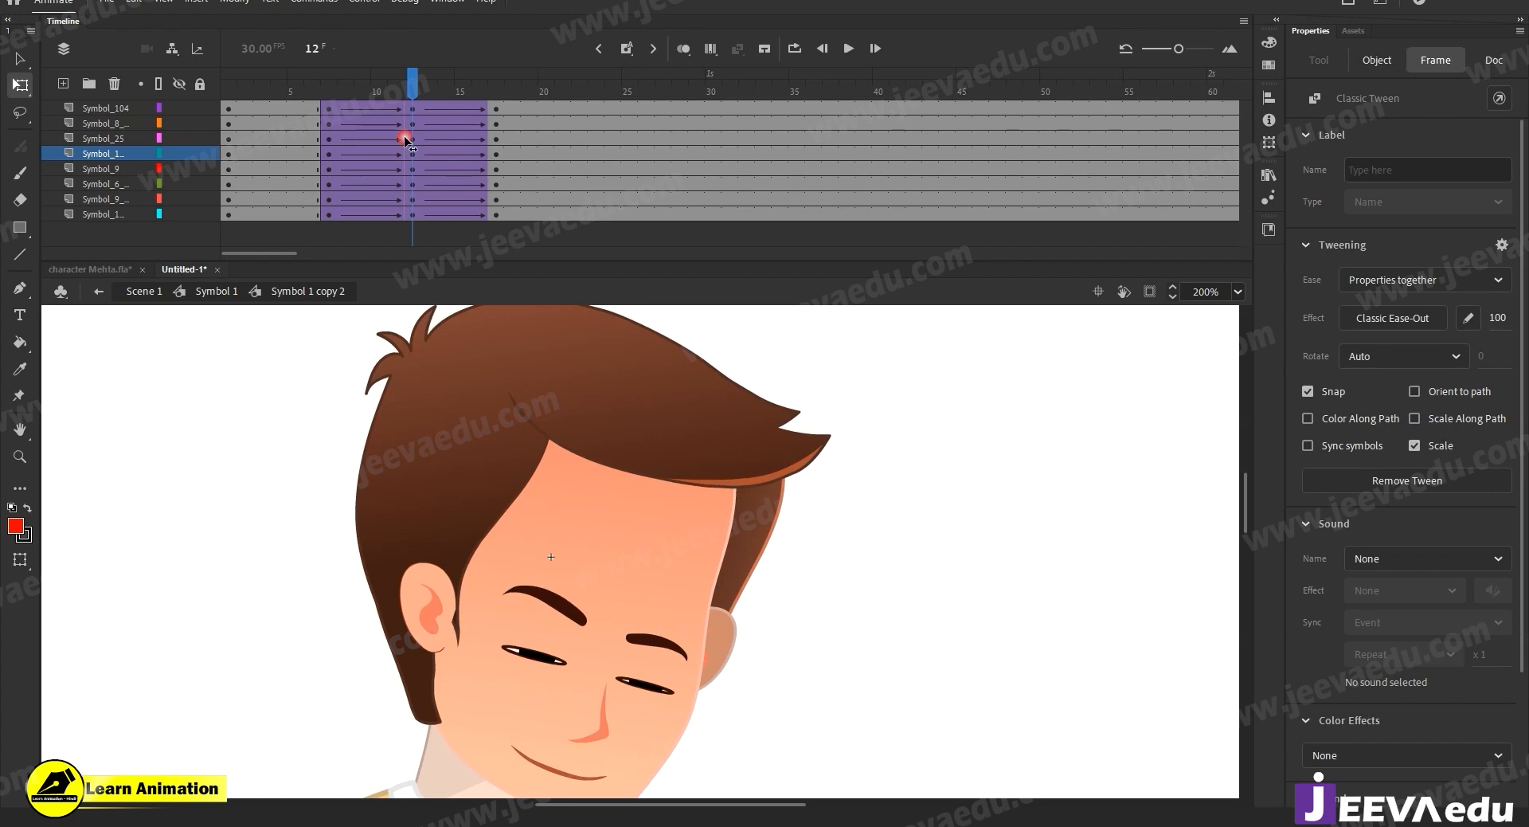
# Adjust the far ear slightly, then nudge both ears up together at frame 12 and scrub the motion.
pyautogui.click(727, 634)
pyautogui.moveTo(728, 637); pyautogui.dragTo(730, 637)
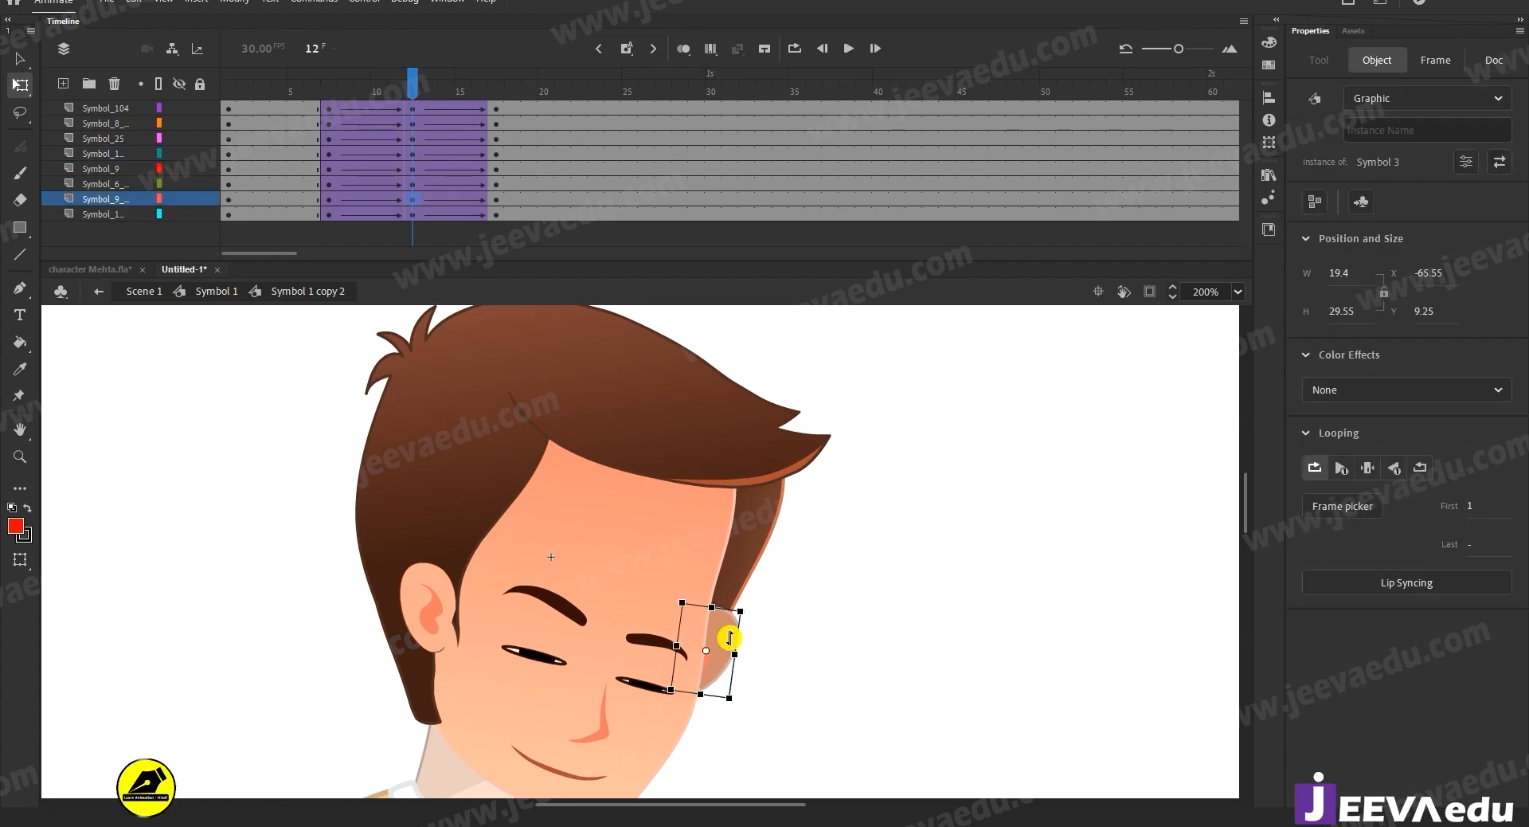
pyautogui.keyDown('shift'); pyautogui.click(450, 613); pyautogui.keyUp('shift')
pyautogui.press('Up')
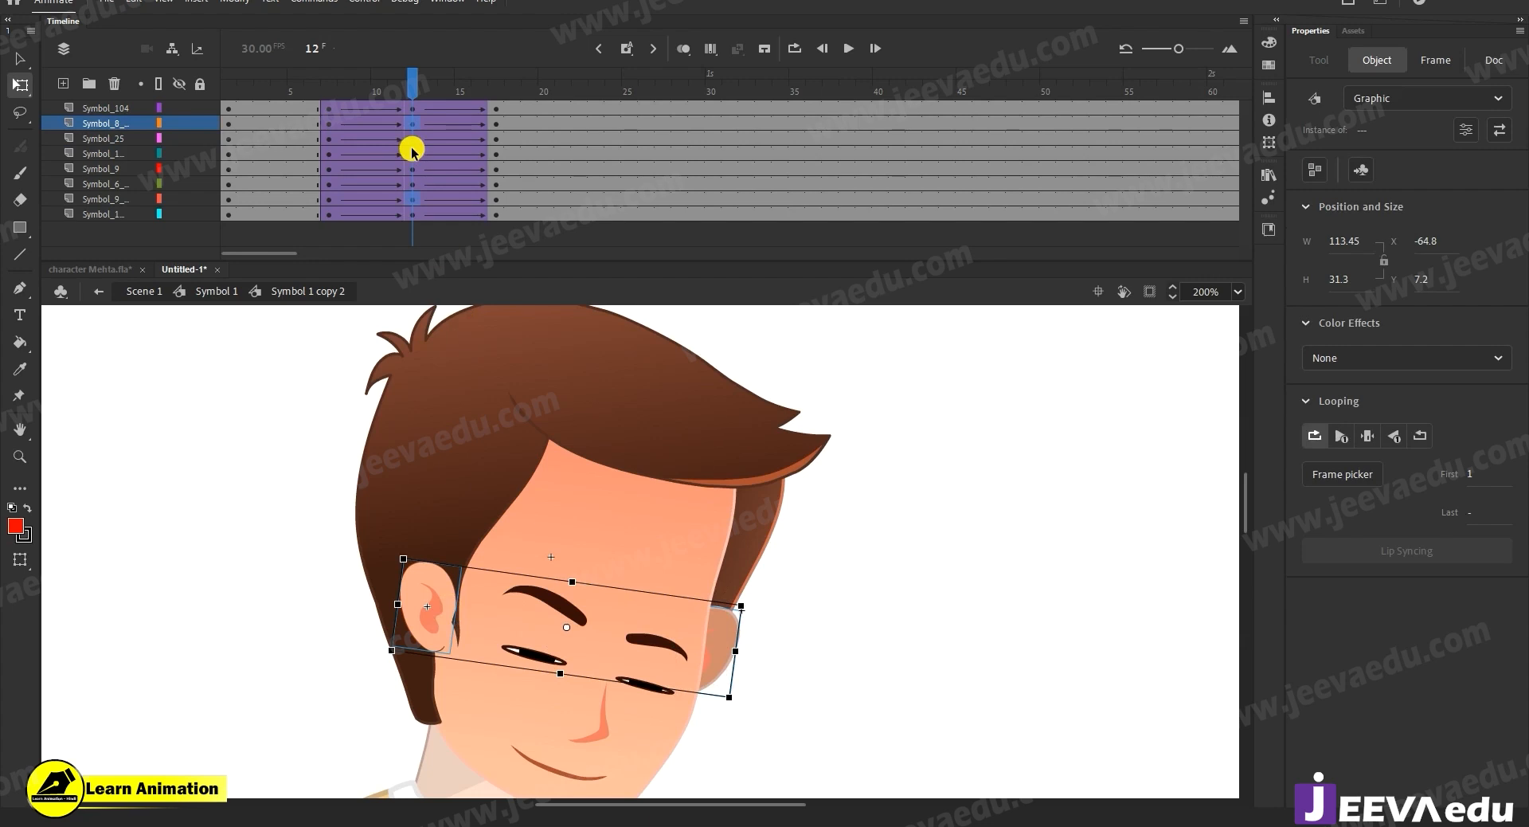
pyautogui.moveTo(401, 81); pyautogui.dragTo(412, 130)
# Examine the frame 12 head pose with all its parts selected and scrub through the head motion.
pyautogui.press('z')
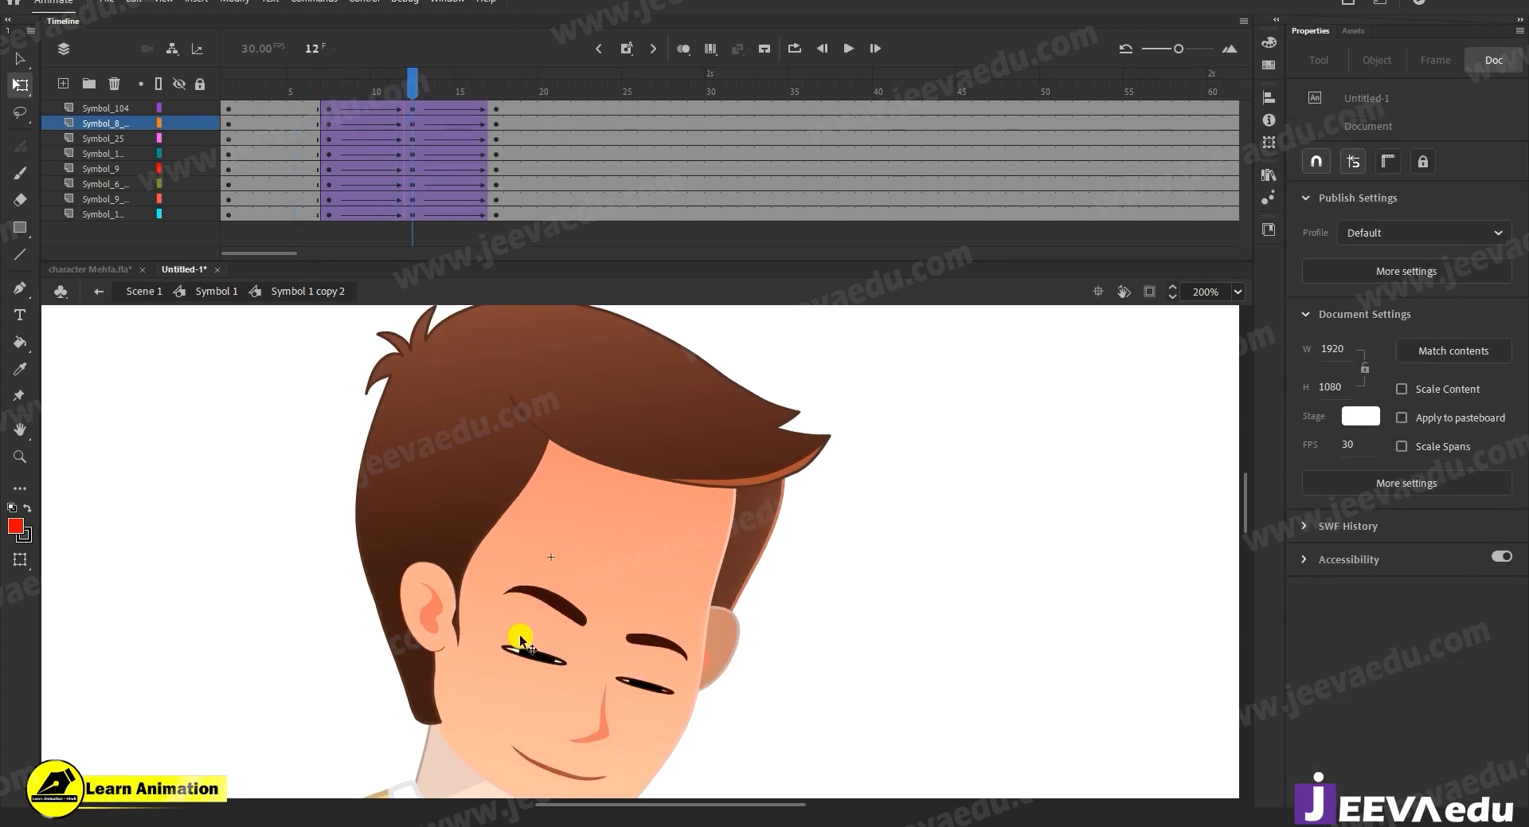
pyautogui.keyDown('alt'); pyautogui.click(454, 666); pyautogui.keyUp('alt')
pyautogui.press('v')
pyautogui.moveTo(933, 373); pyautogui.dragTo(600, 629)
pyautogui.press('z')
pyautogui.click(781, 552)
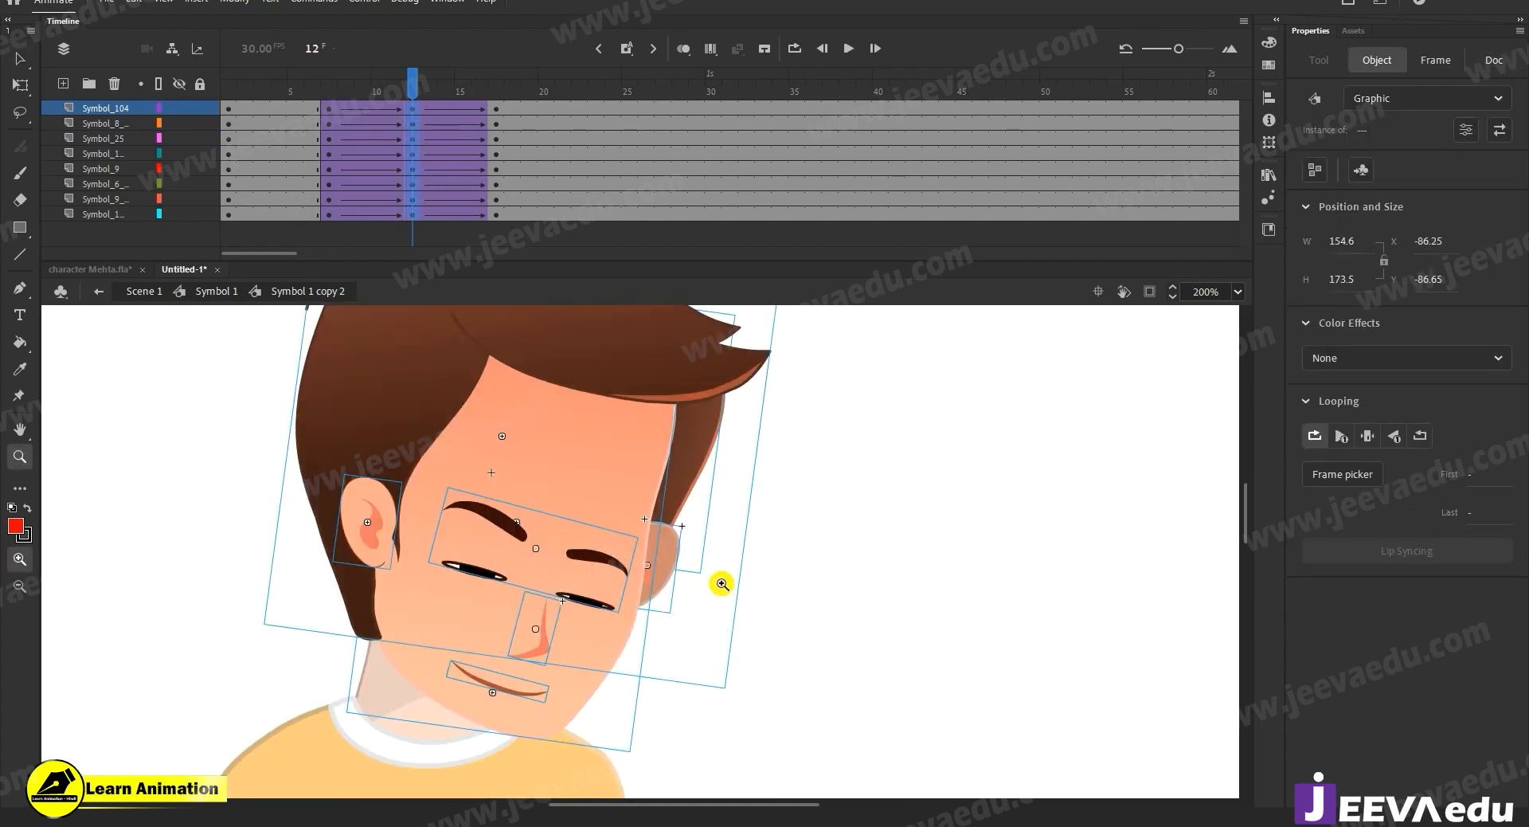
pyautogui.moveTo(720, 584); pyautogui.dragTo(790, 660)
pyautogui.keyDown('alt'); pyautogui.click(683, 642); pyautogui.keyUp('alt')
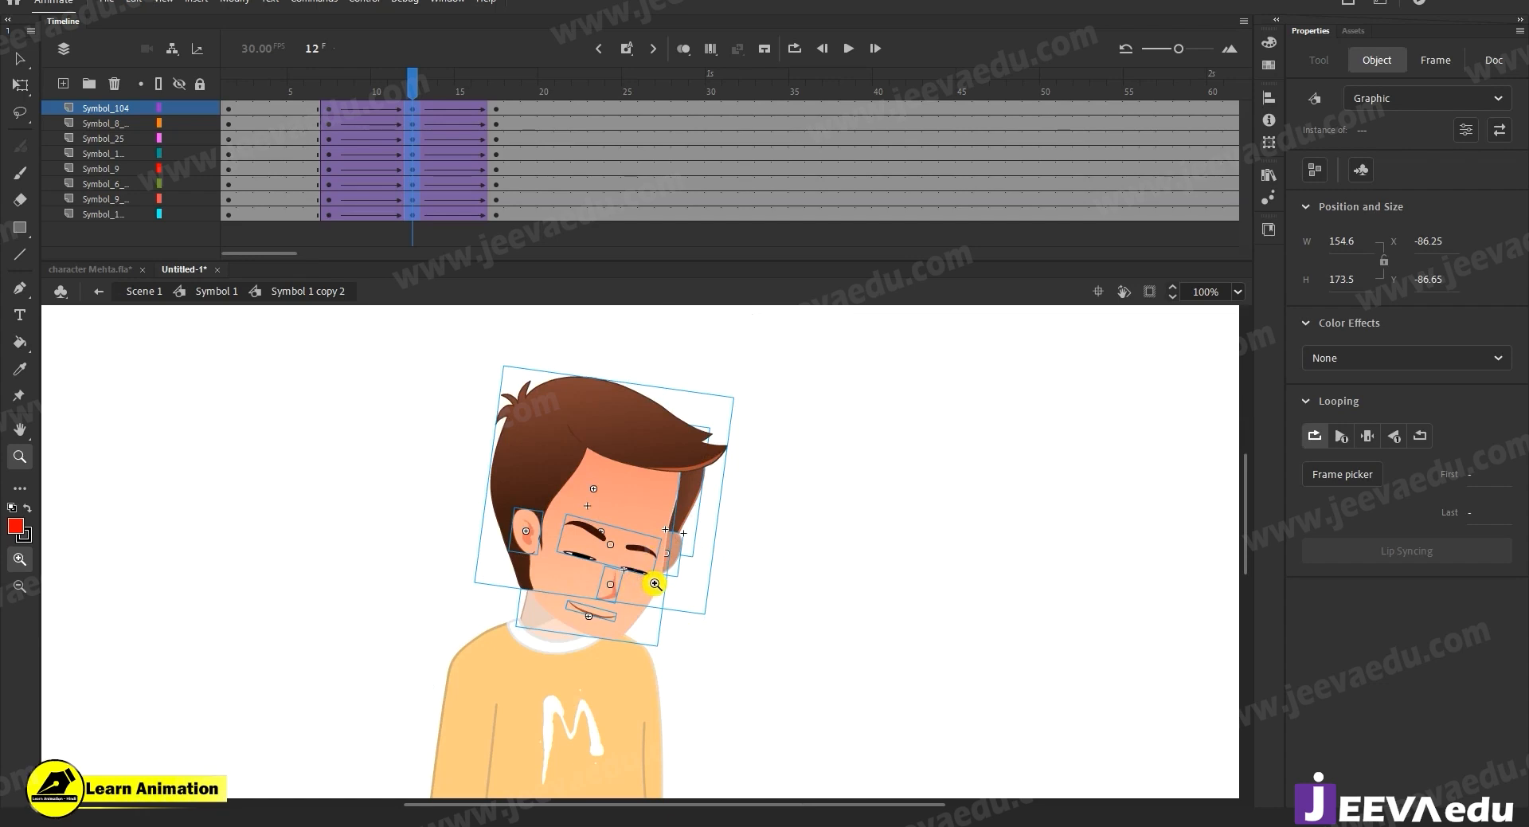
pyautogui.click(613, 529)
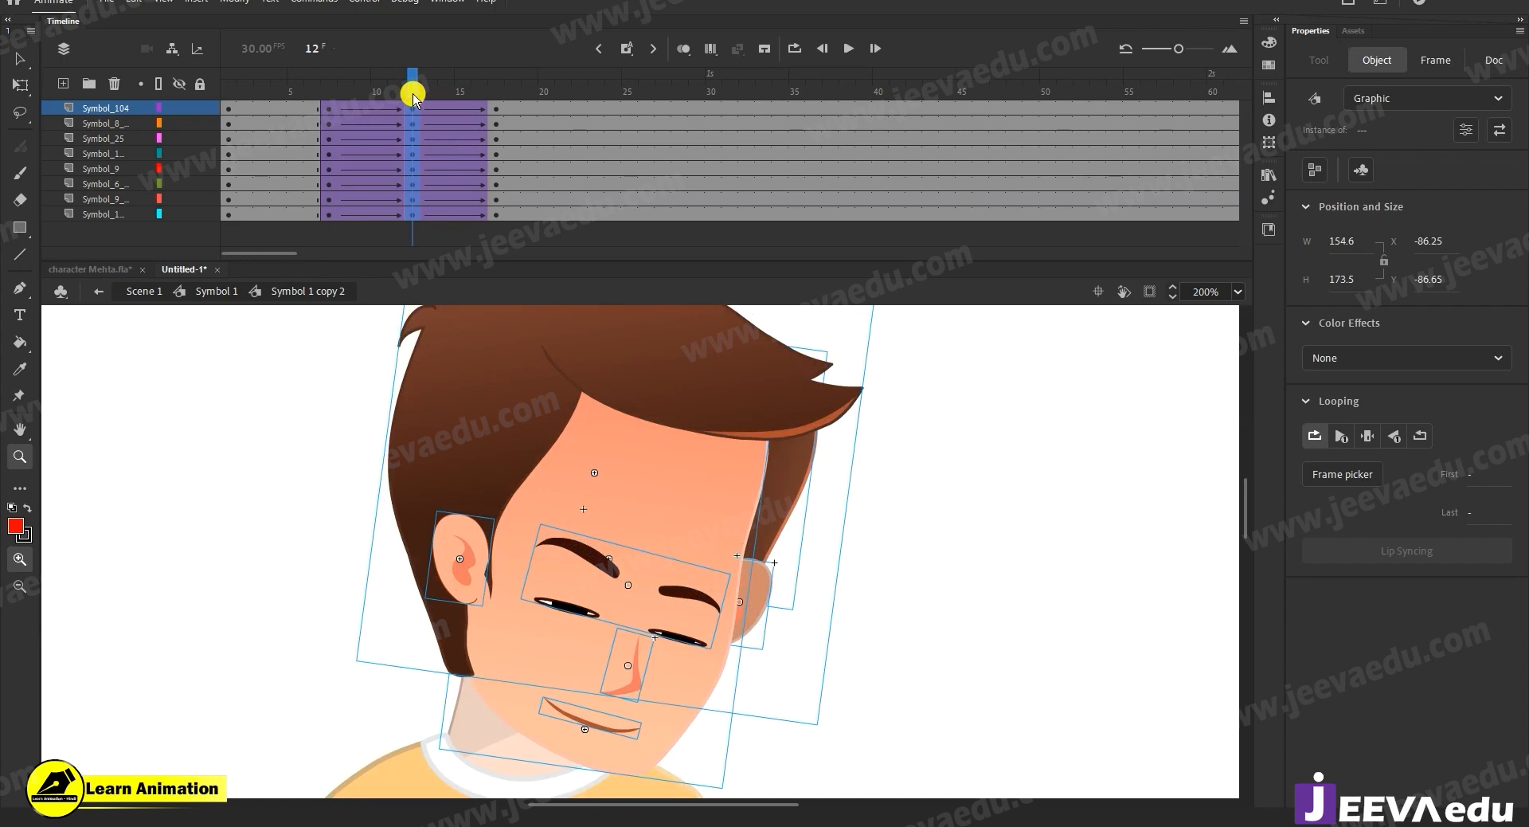
pyautogui.moveTo(412, 85); pyautogui.dragTo(414, 123)
pyautogui.keyDown('alt'); pyautogui.click(644, 508); pyautogui.keyUp('alt')
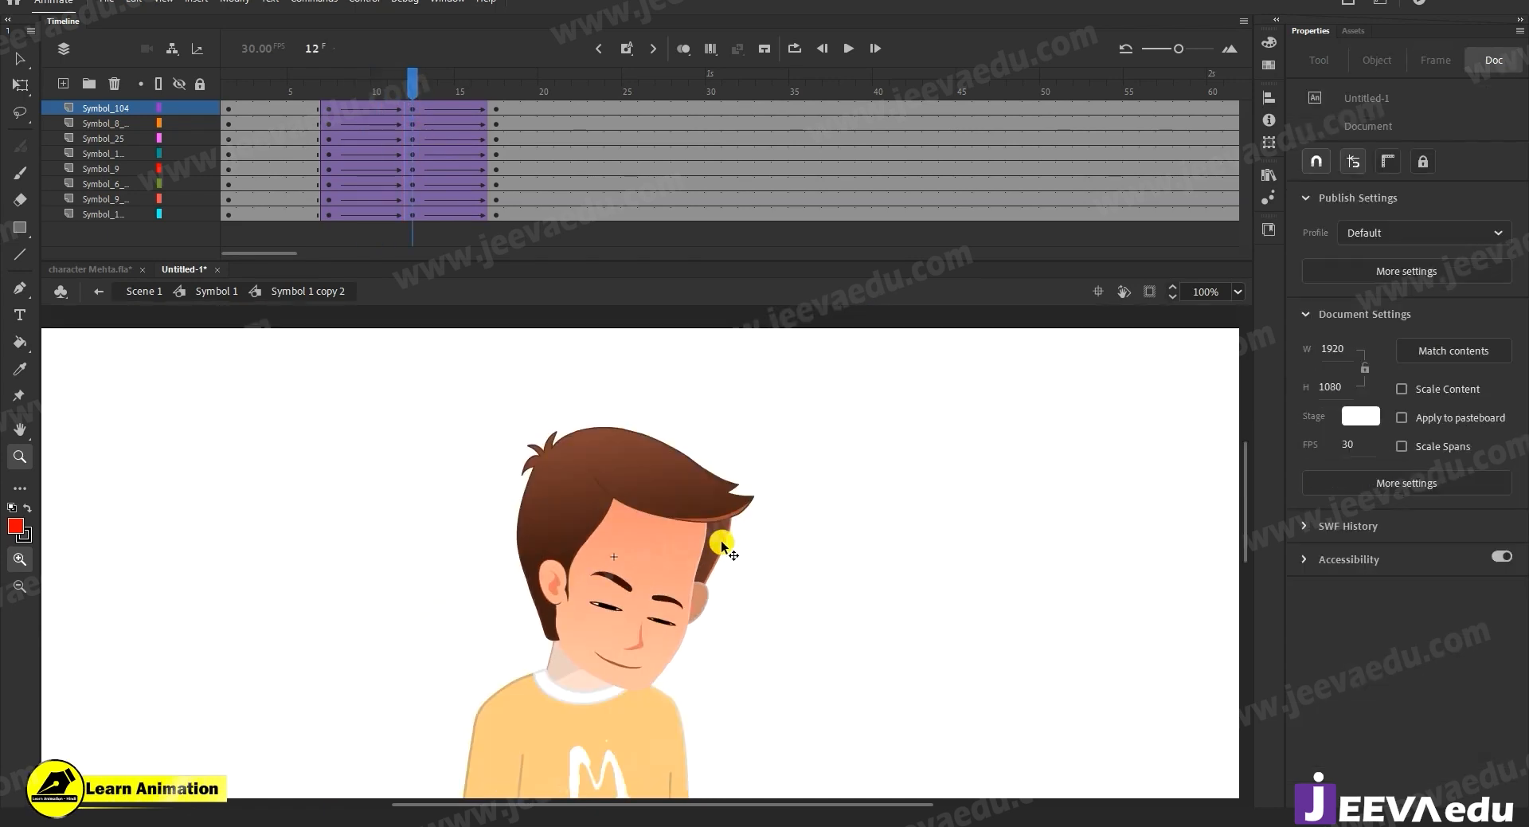
# Check the two hair pieces against the face at frame 12 and play back the head symbol's animation.
pyautogui.press('v')
pyautogui.click(719, 538)
pyautogui.keyDown('shift'); pyautogui.click(684, 507); pyautogui.keyUp('shift')
pyautogui.press('z')
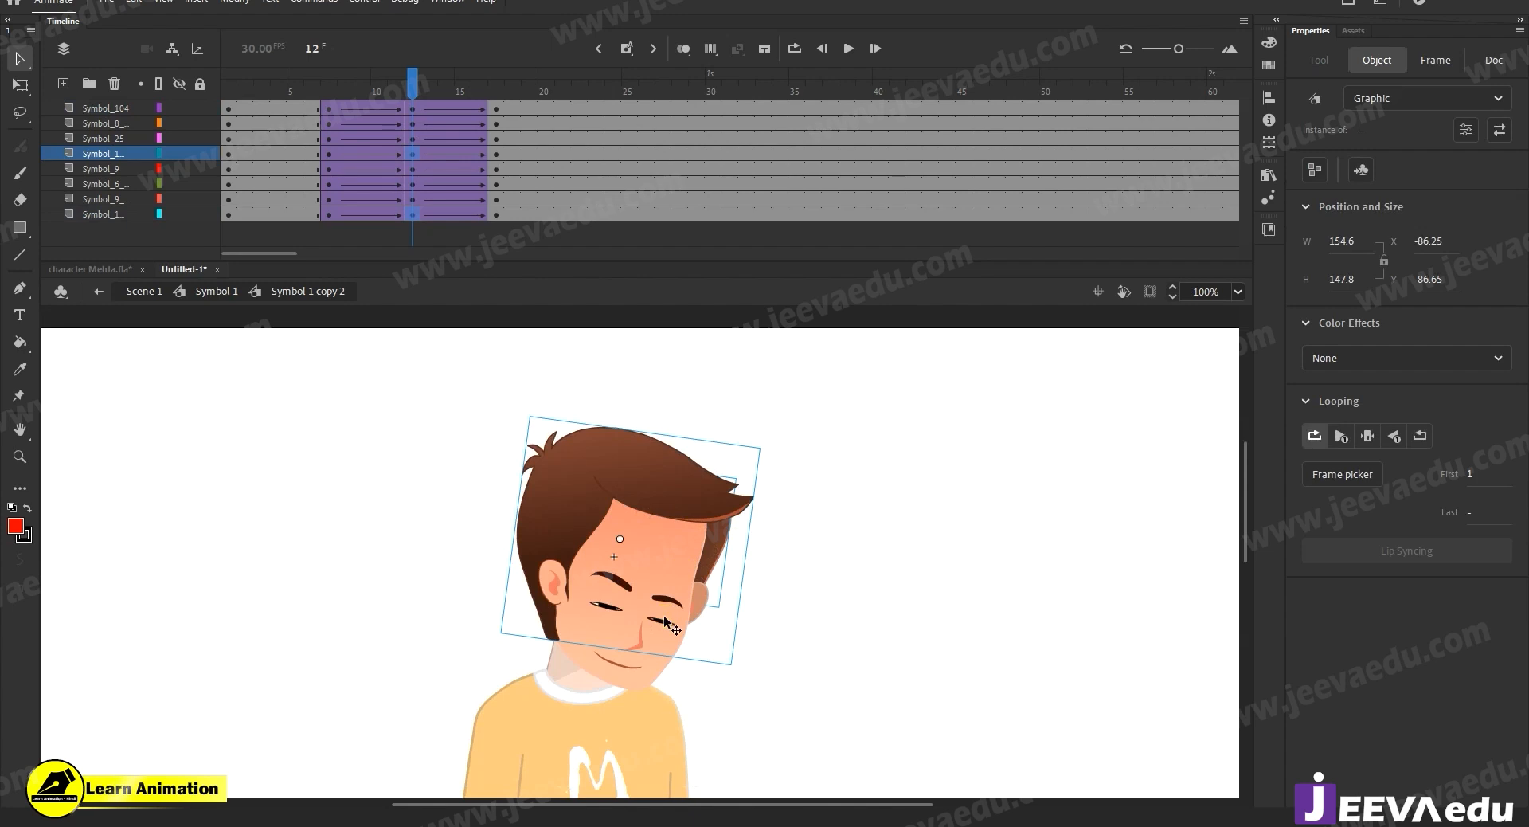
pyautogui.click(665, 615)
pyautogui.keyDown('alt'); pyautogui.click(662, 605); pyautogui.keyUp('alt')
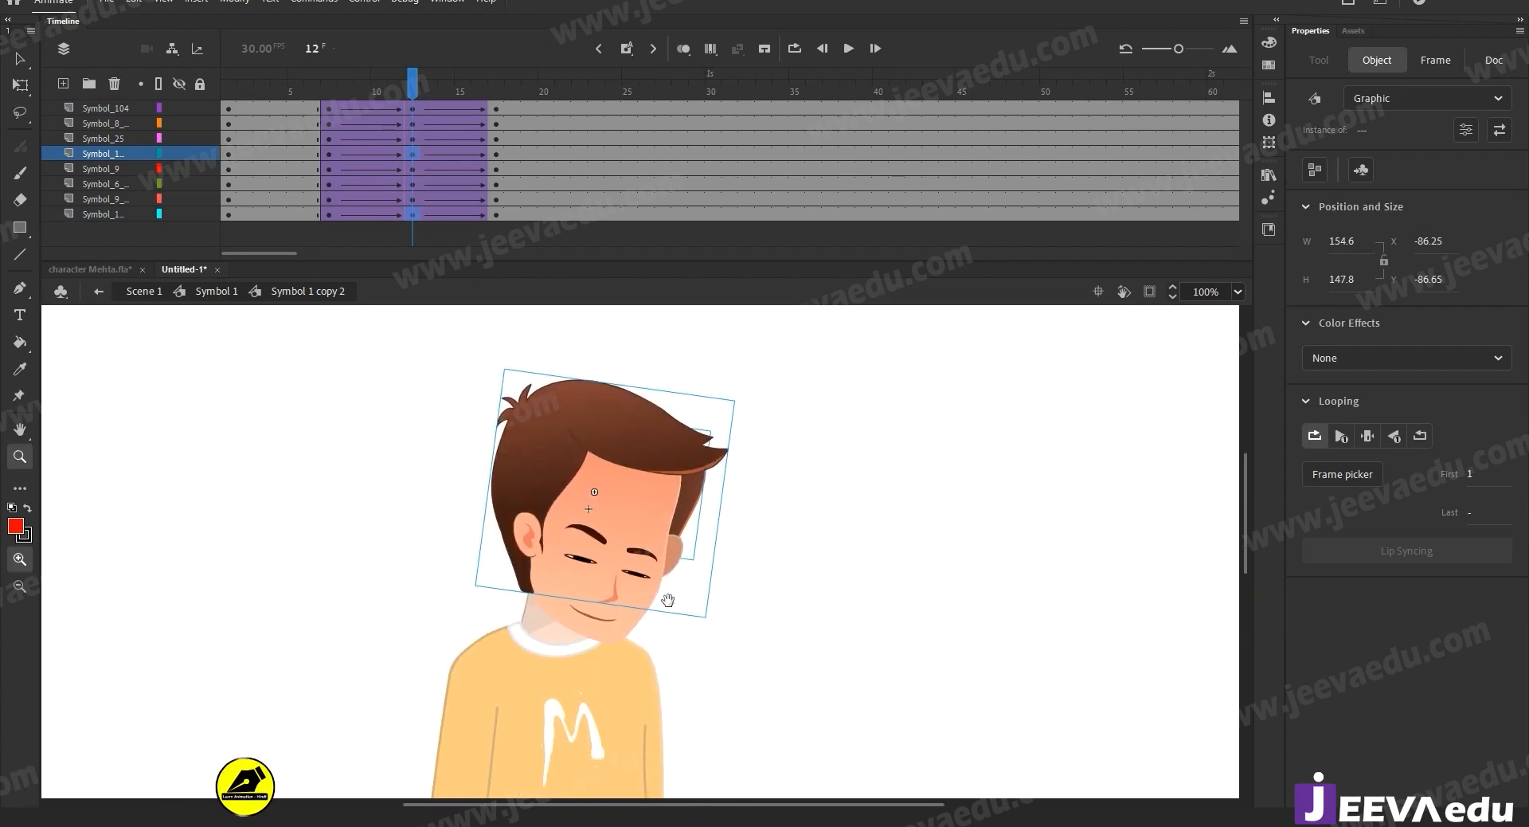
pyautogui.moveTo(390, 93); pyautogui.dragTo(394, 126)
pyautogui.moveTo(433, 129)
pyautogui.mouseDown()
pyautogui.moveTo(356, 131)
pyautogui.moveTo(411, 134)
pyautogui.mouseUp()
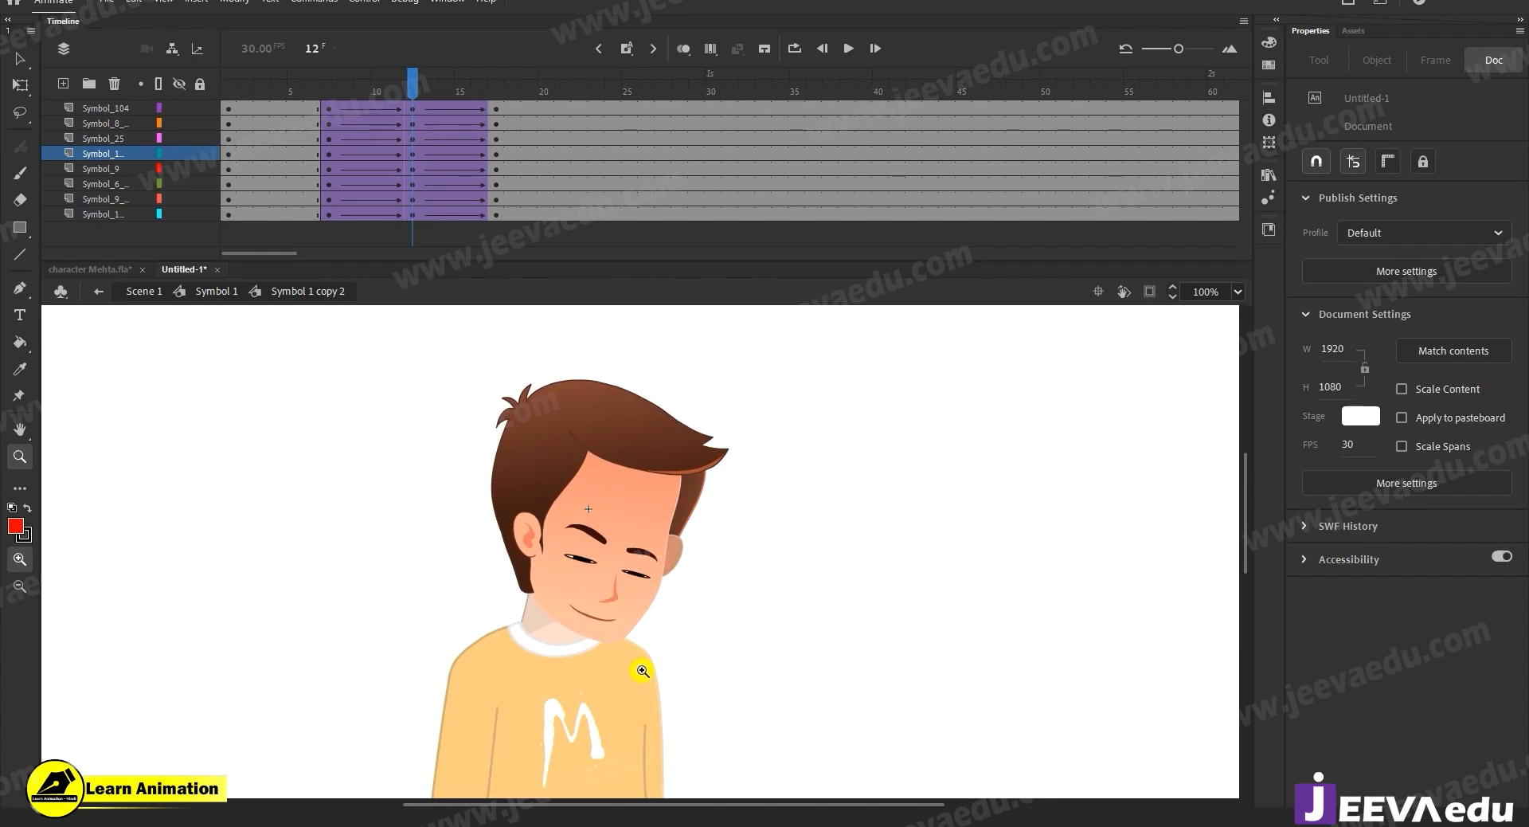
pyautogui.moveTo(424, 96); pyautogui.dragTo(379, 143)
pyautogui.press('Return')
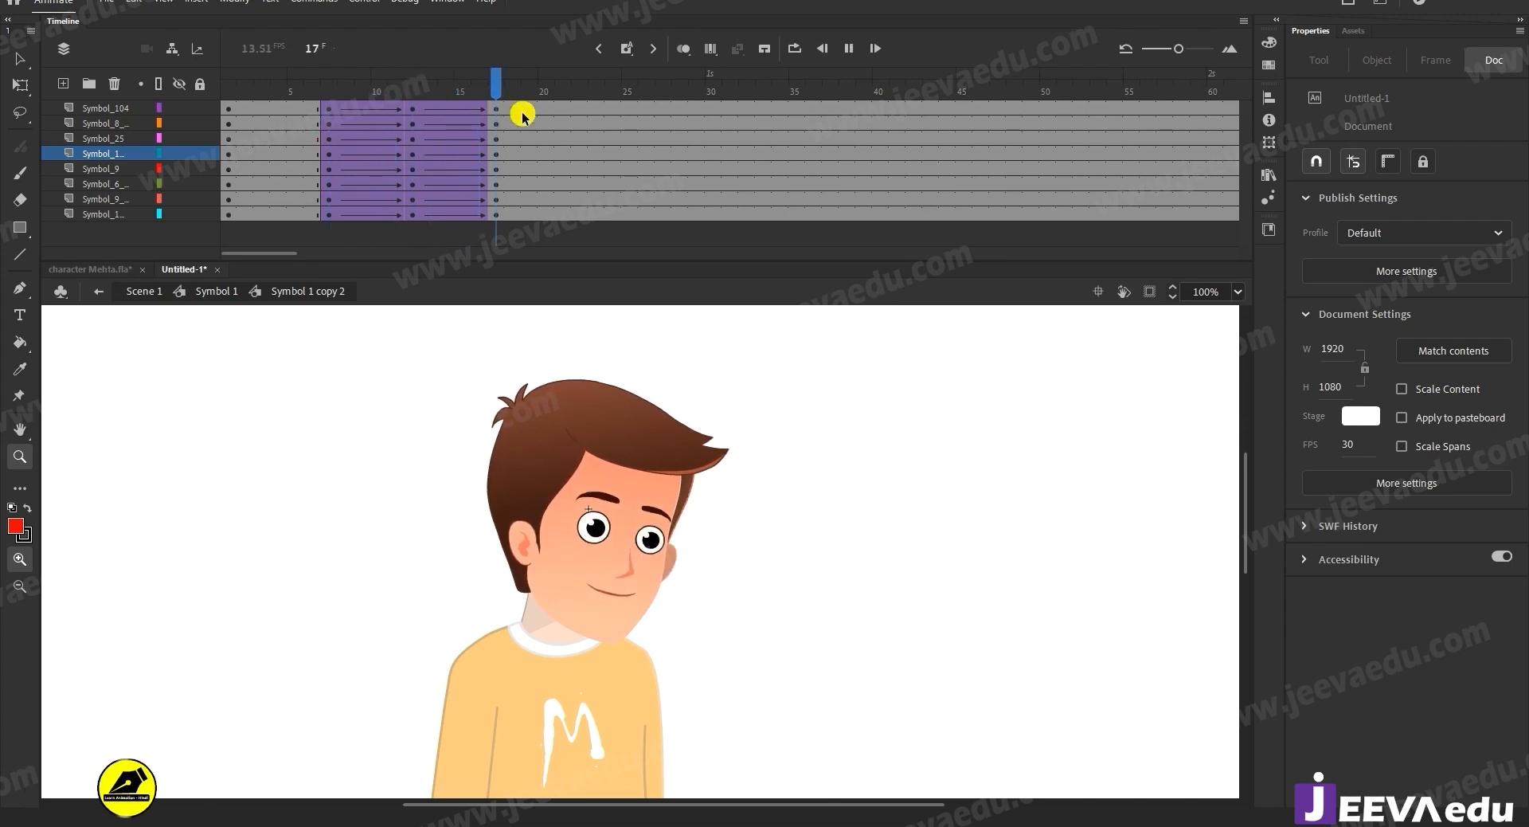
pyautogui.click(416, 140)
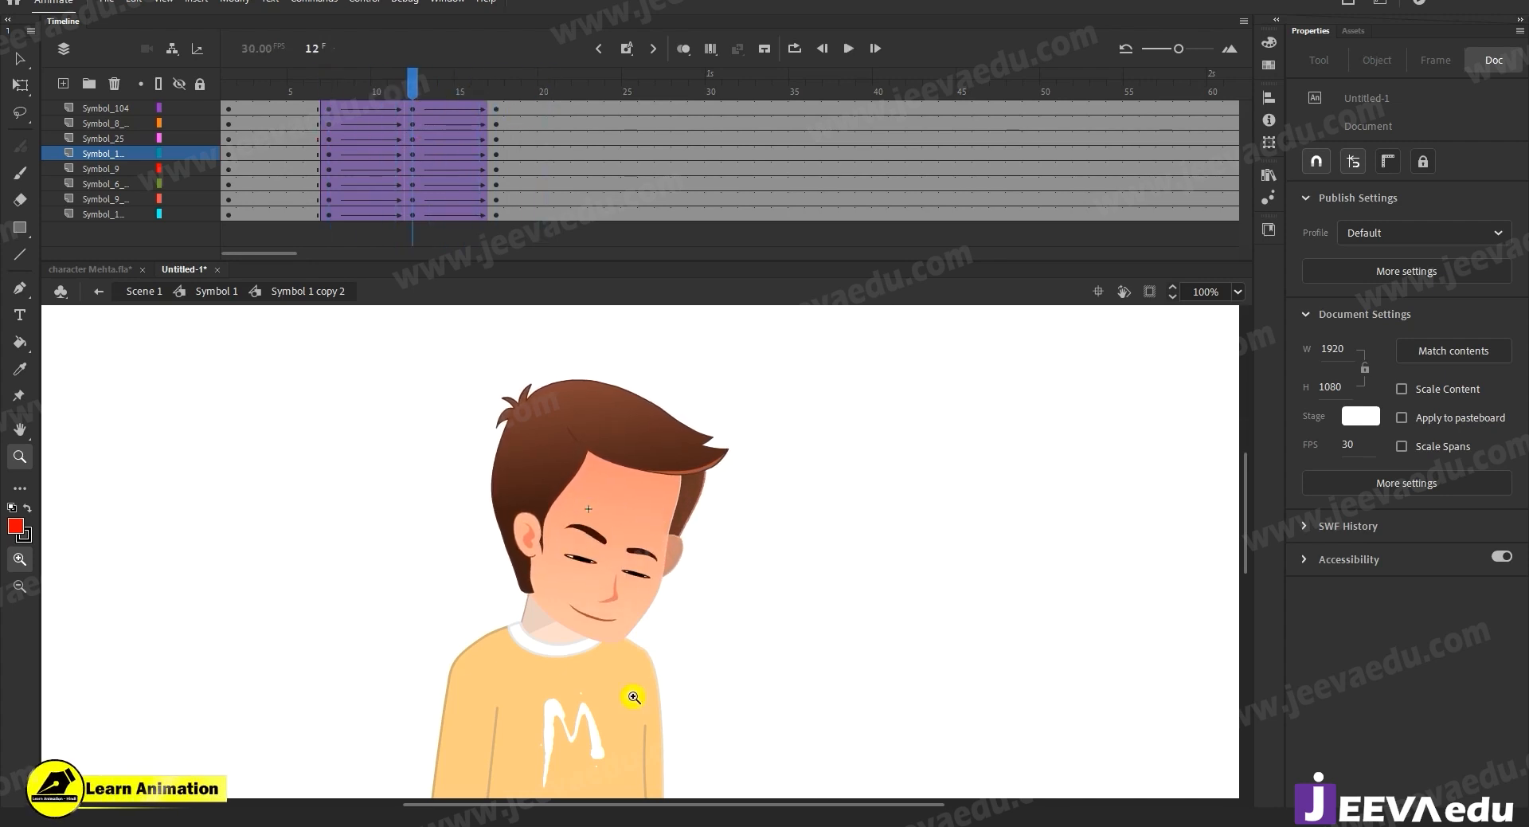
pyautogui.click(601, 578)
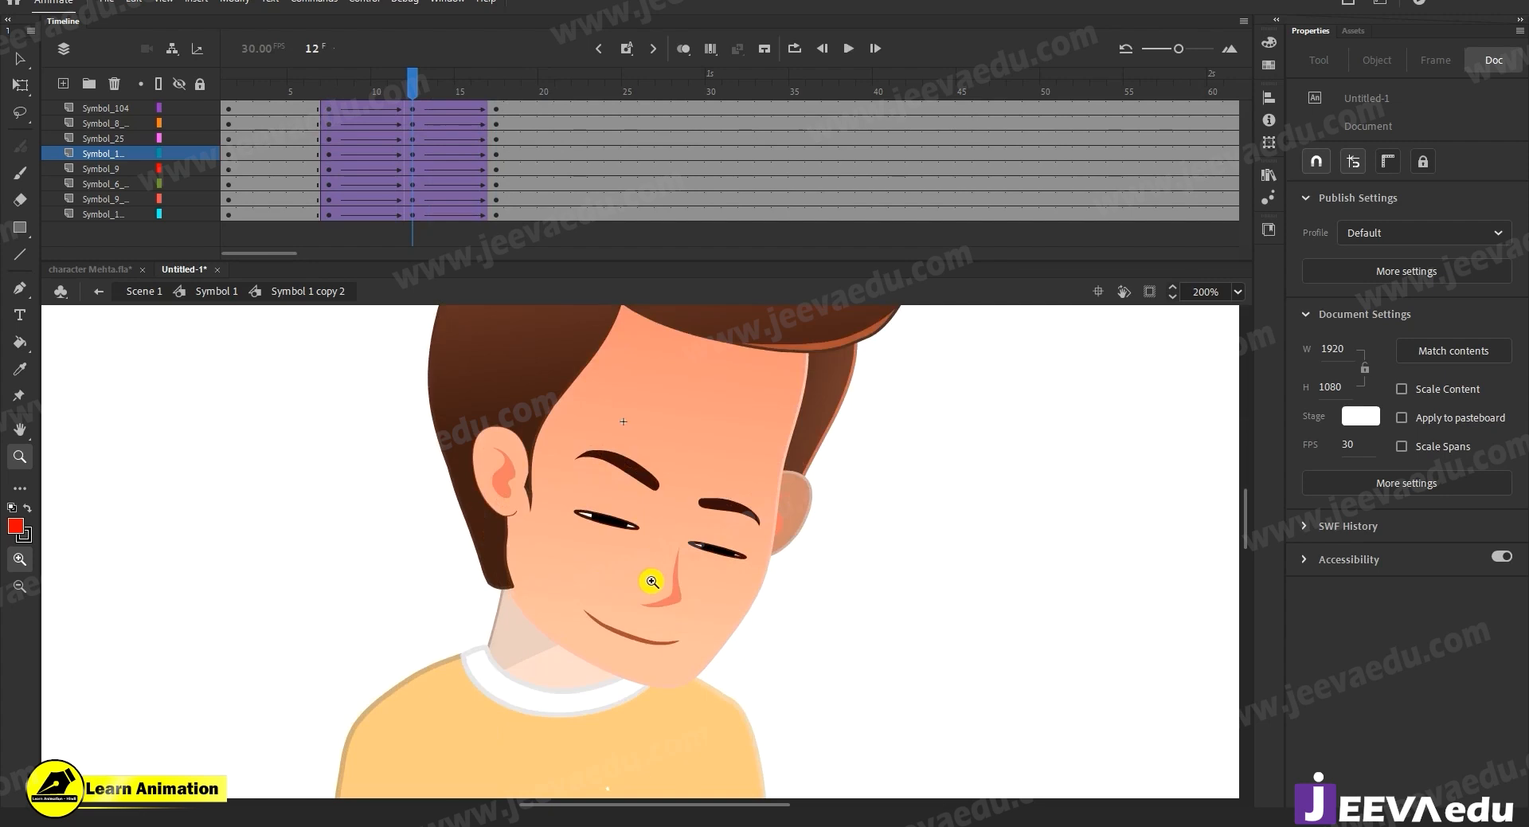
pyautogui.keyDown('alt'); pyautogui.click(651, 582); pyautogui.keyUp('alt')
pyautogui.moveTo(647, 586); pyautogui.dragTo(621, 607)
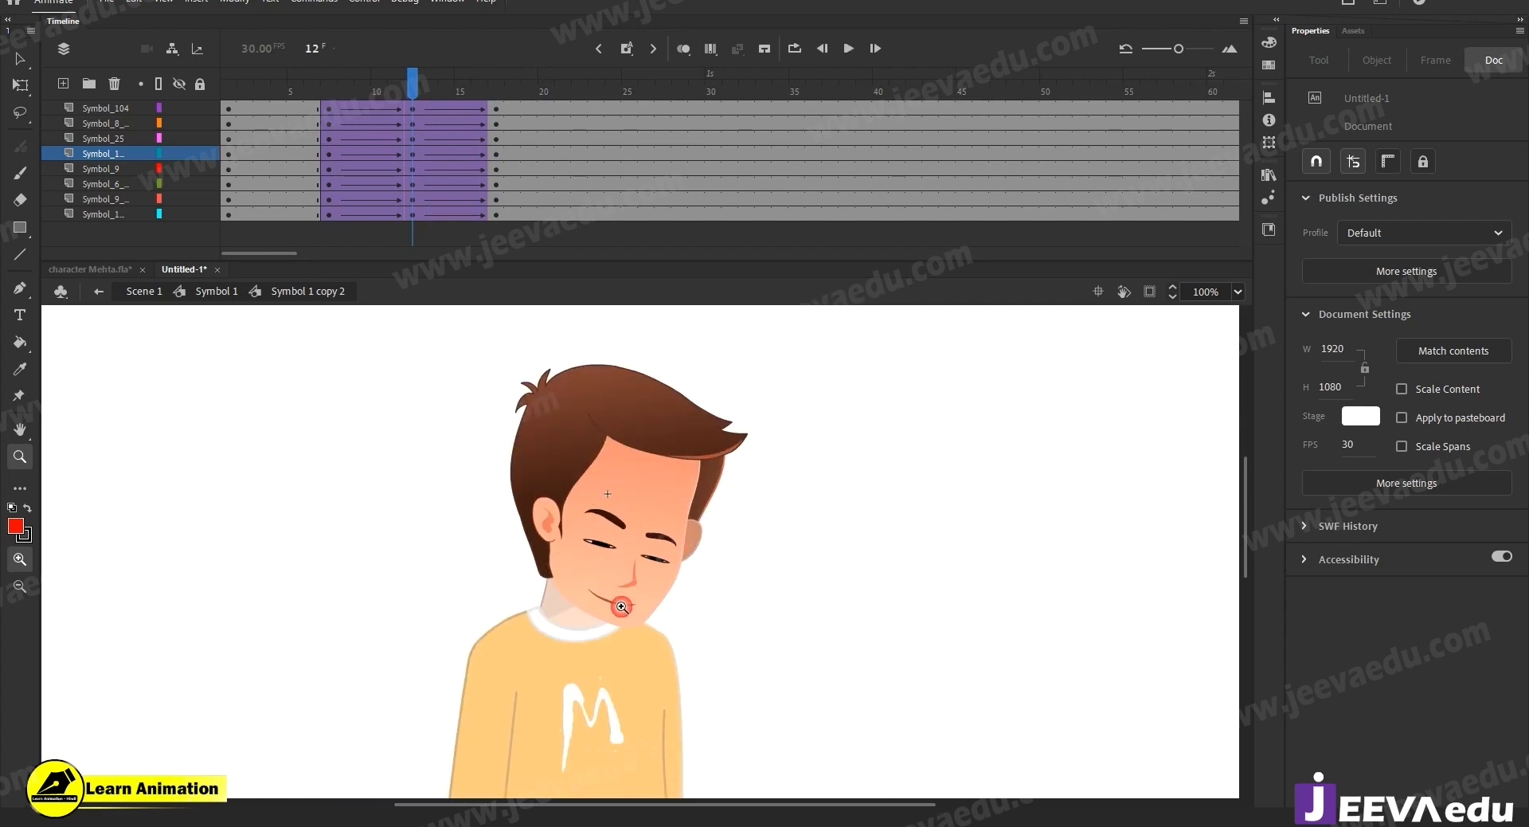
# Return to the Symbol 1 timeline and play back the whole character's head turn with the body.
pyautogui.click(215, 292)
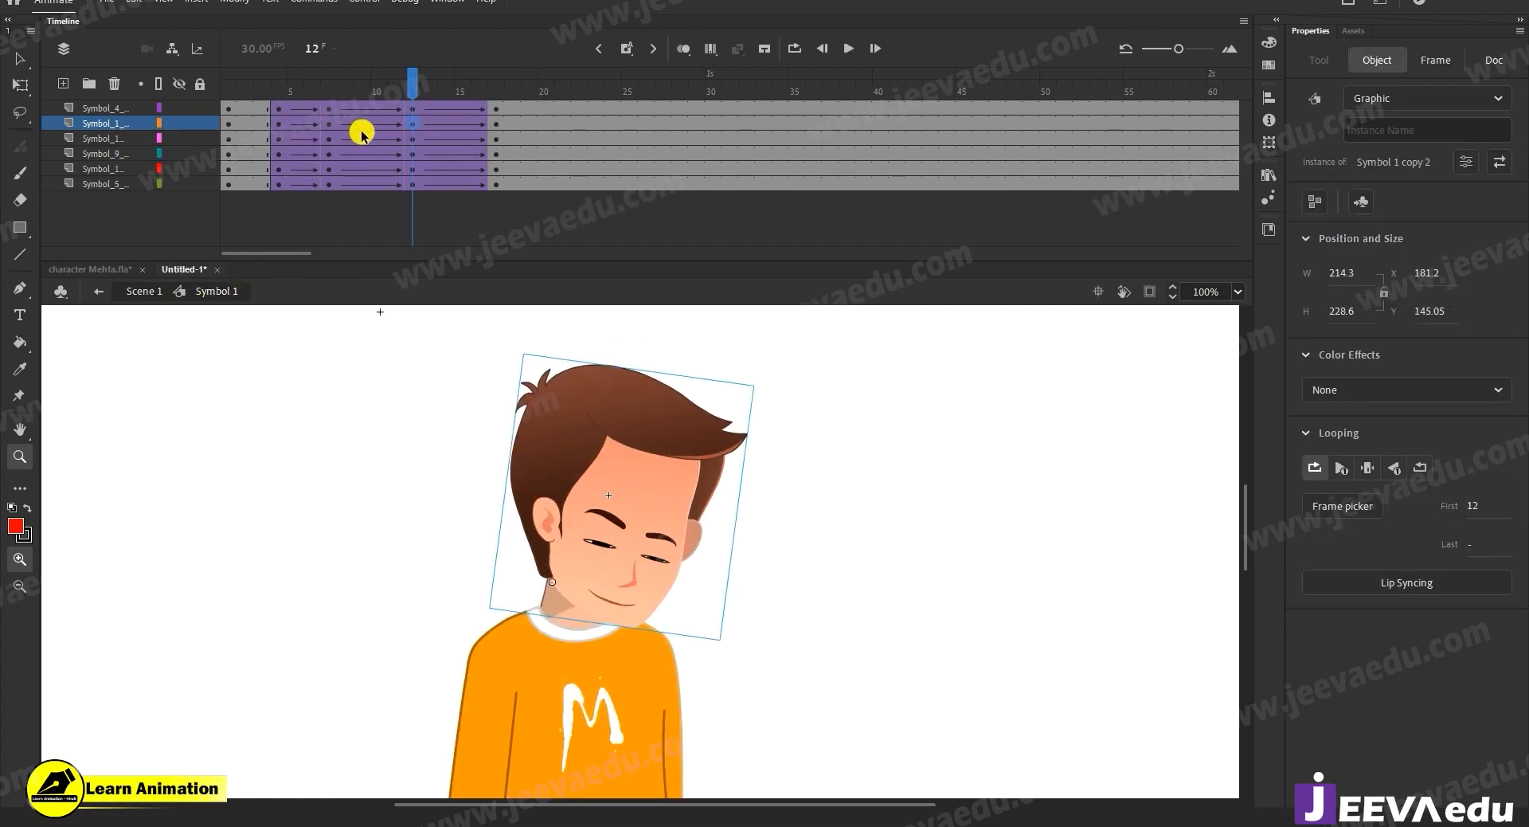
pyautogui.click(279, 121)
pyautogui.moveTo(279, 121); pyautogui.dragTo(417, 132)
pyautogui.keyDown('alt'); pyautogui.click(646, 672); pyautogui.keyUp('alt')
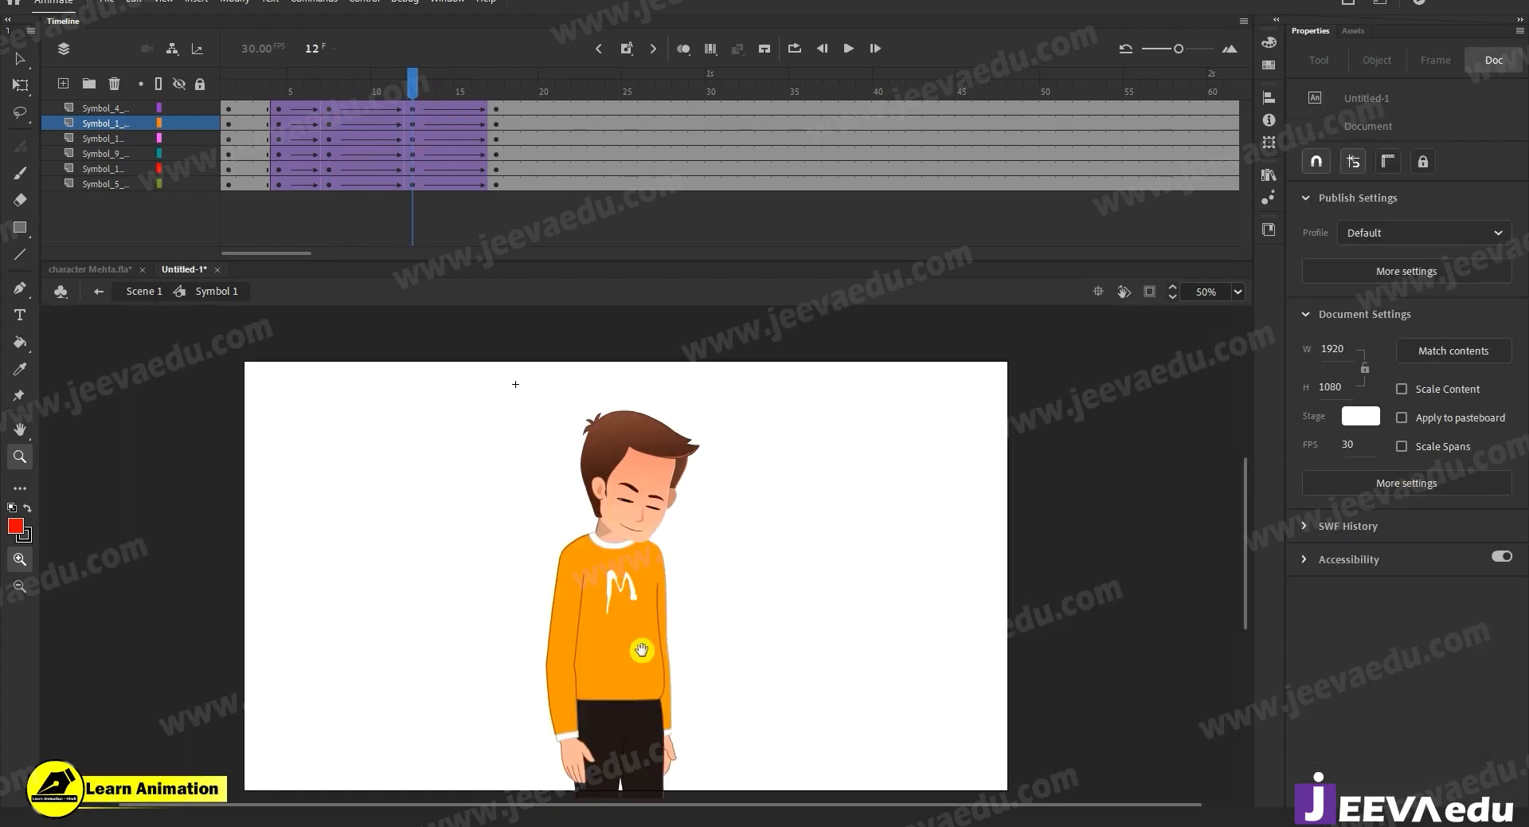
pyautogui.moveTo(638, 645); pyautogui.dragTo(631, 658)
pyautogui.press('Return')
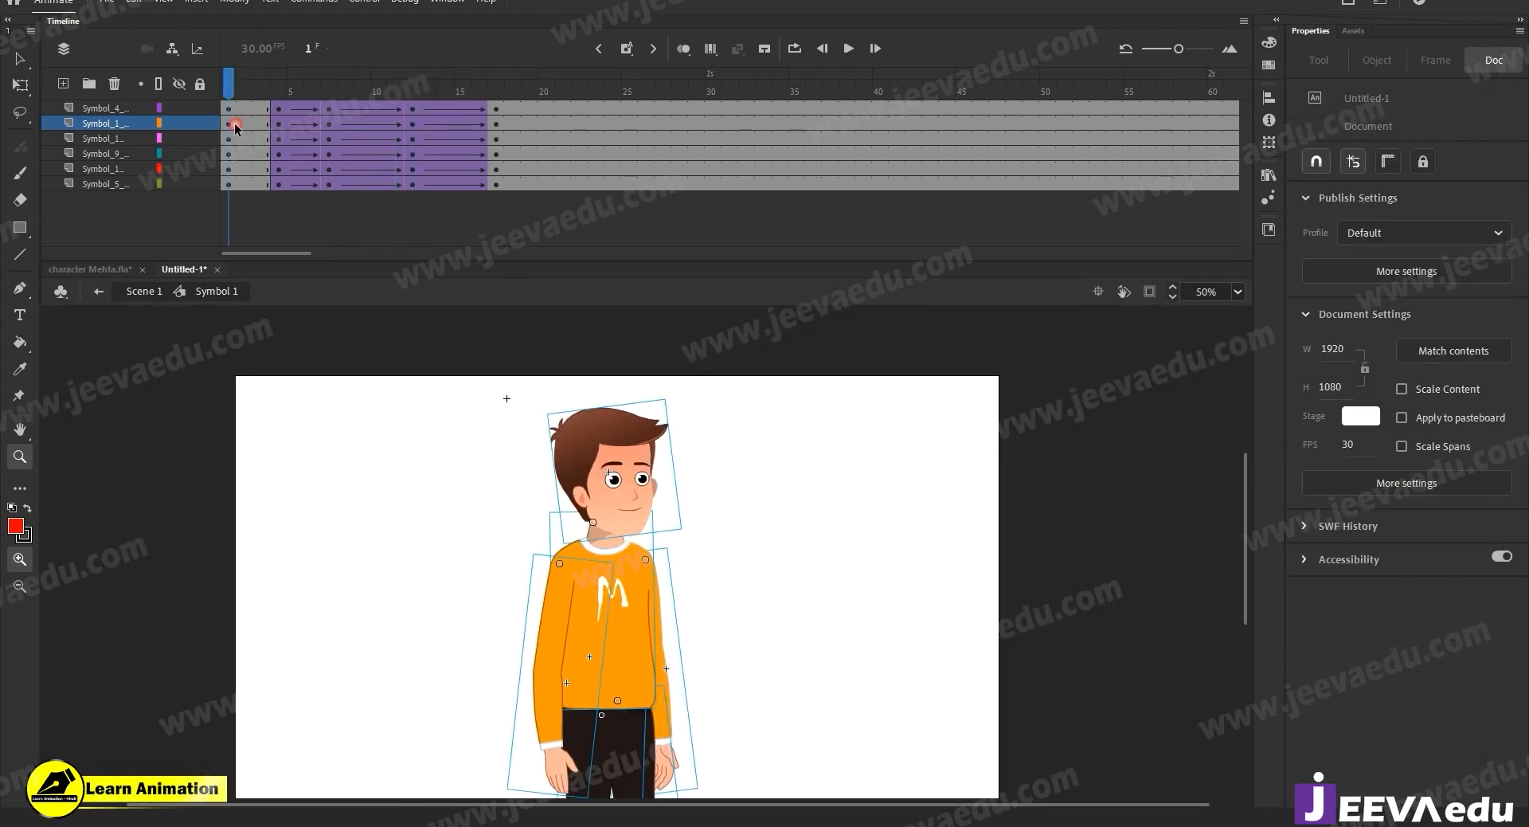
pyautogui.press('Return')
pyautogui.moveTo(536, 86); pyautogui.dragTo(412, 138)
# Rename the head's layer in the Symbol 1 timeline as "a".
pyautogui.click(633, 508)
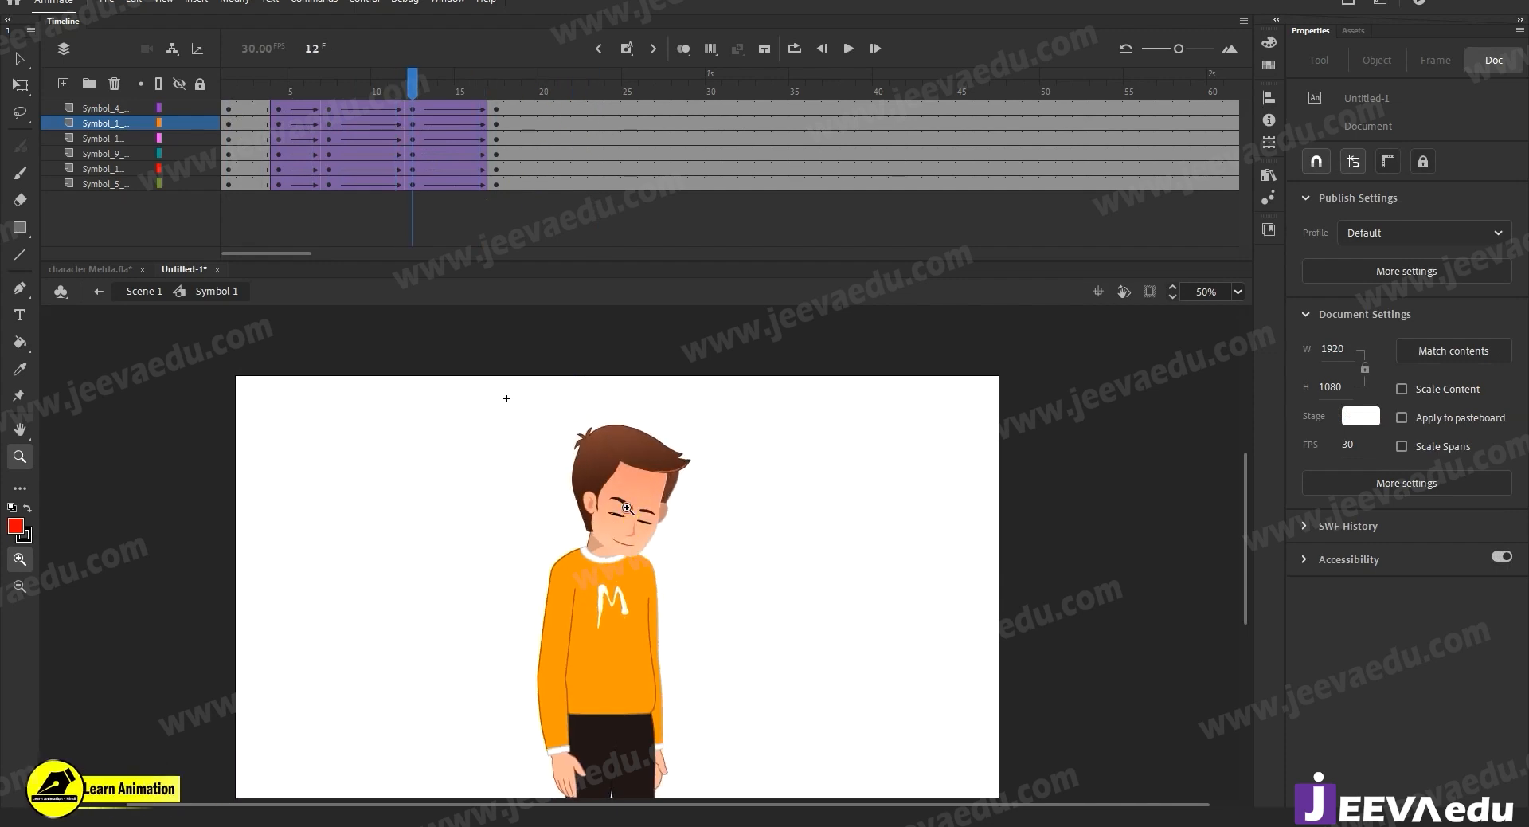
pyautogui.press('v')
pyautogui.click(653, 573)
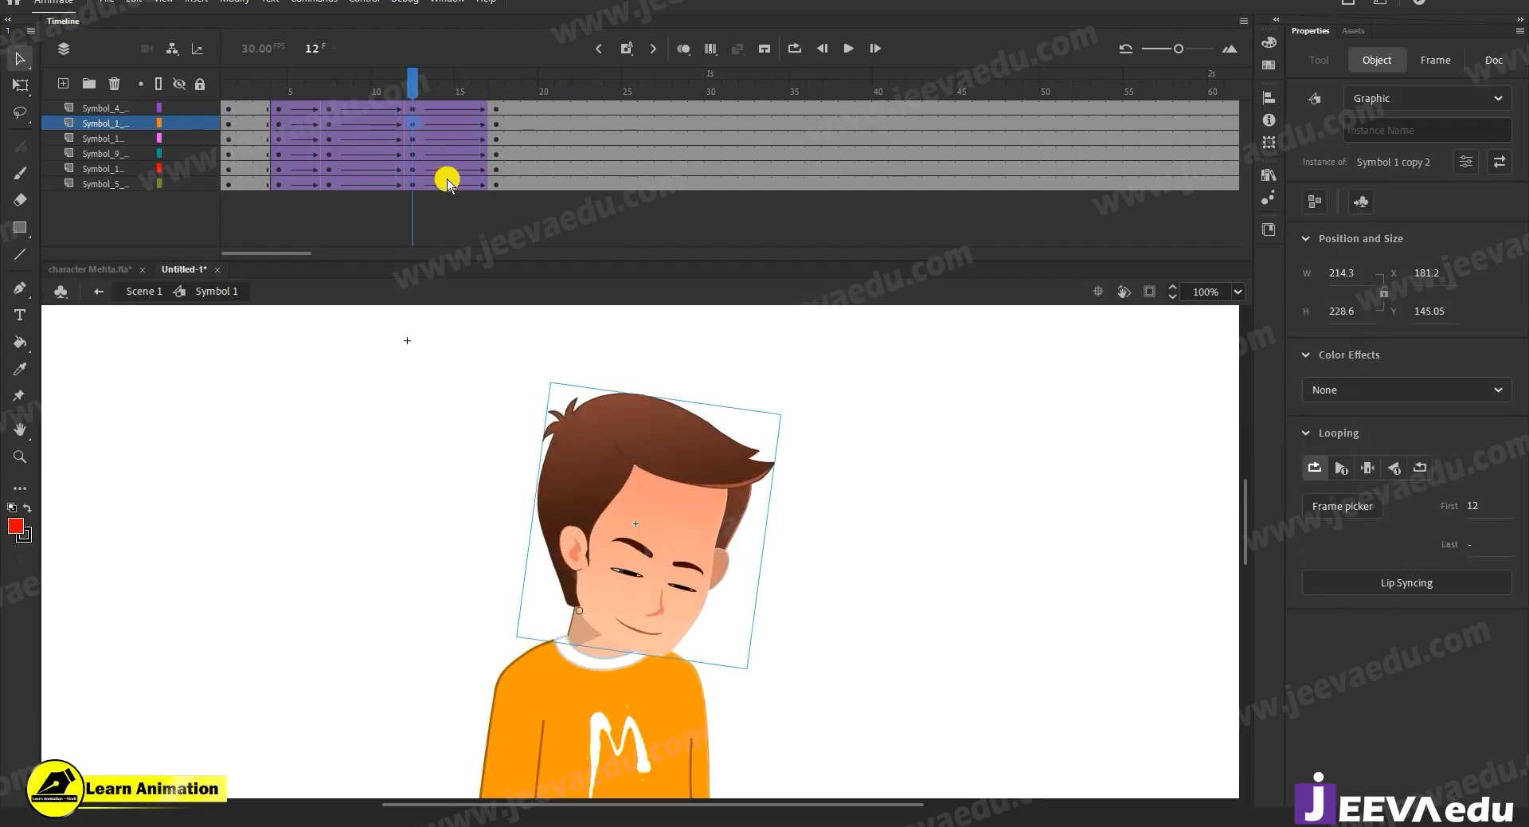
pyautogui.click(99, 125)
pyautogui.click(102, 125)
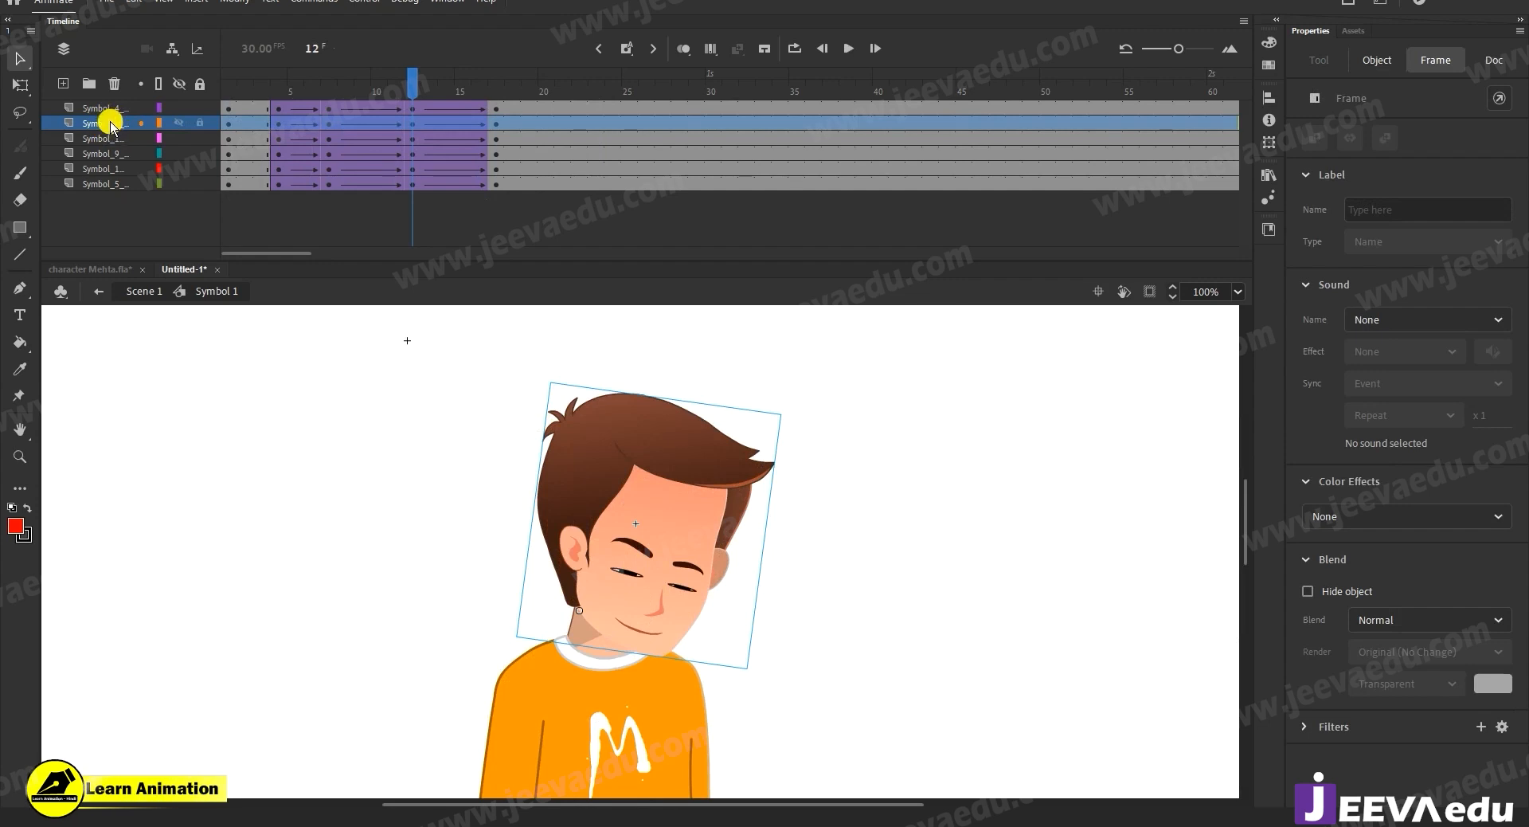
pyautogui.doubleClick(107, 123)
pyautogui.write('a')
pyautogui.click(184, 220)
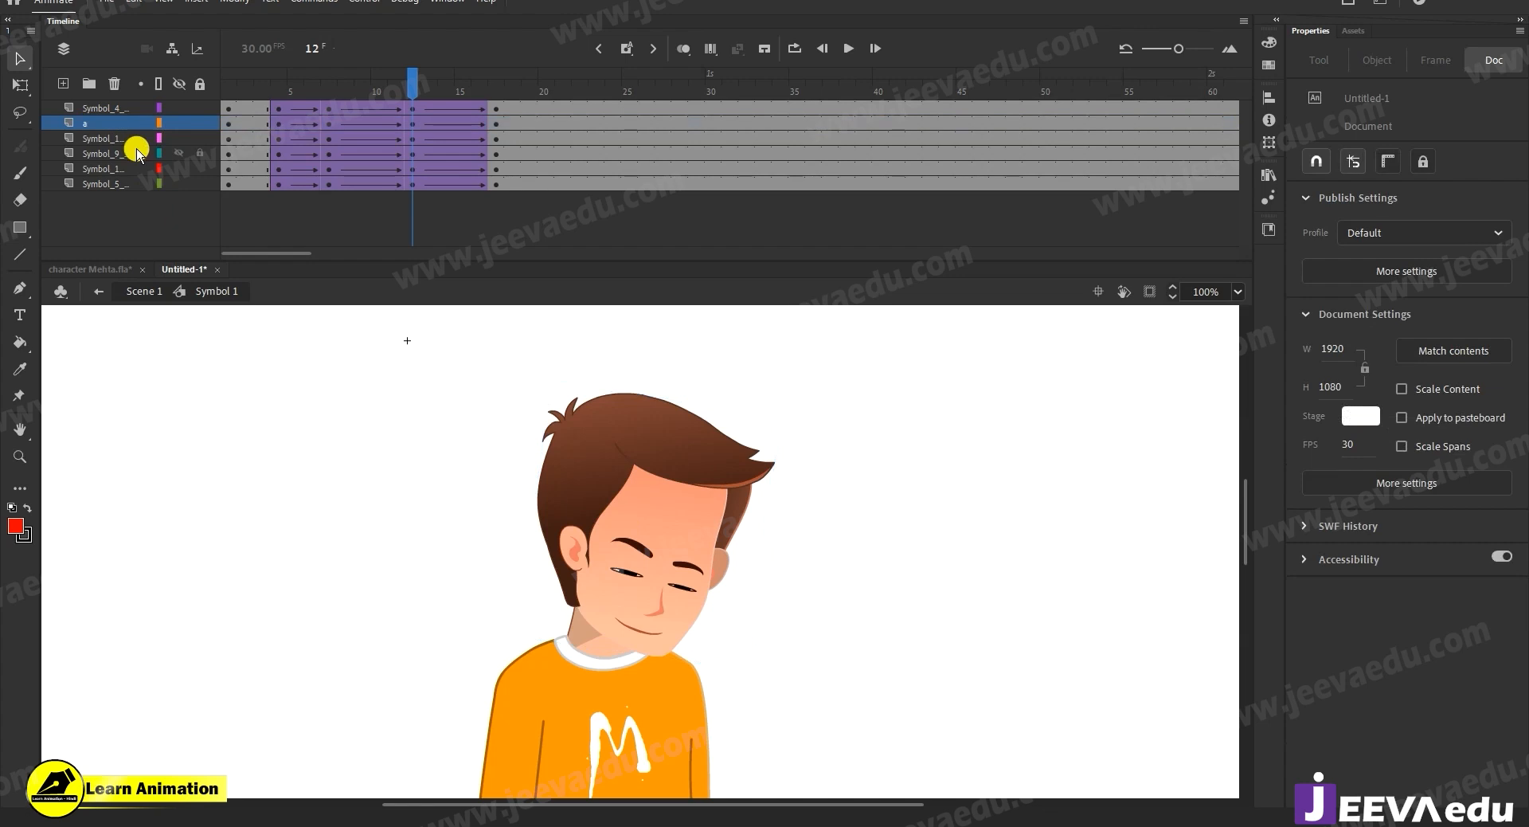
# Copy layer a and paste it as a second head layer directly above the original.
pyautogui.click(107, 123)
pyautogui.click(596, 518)
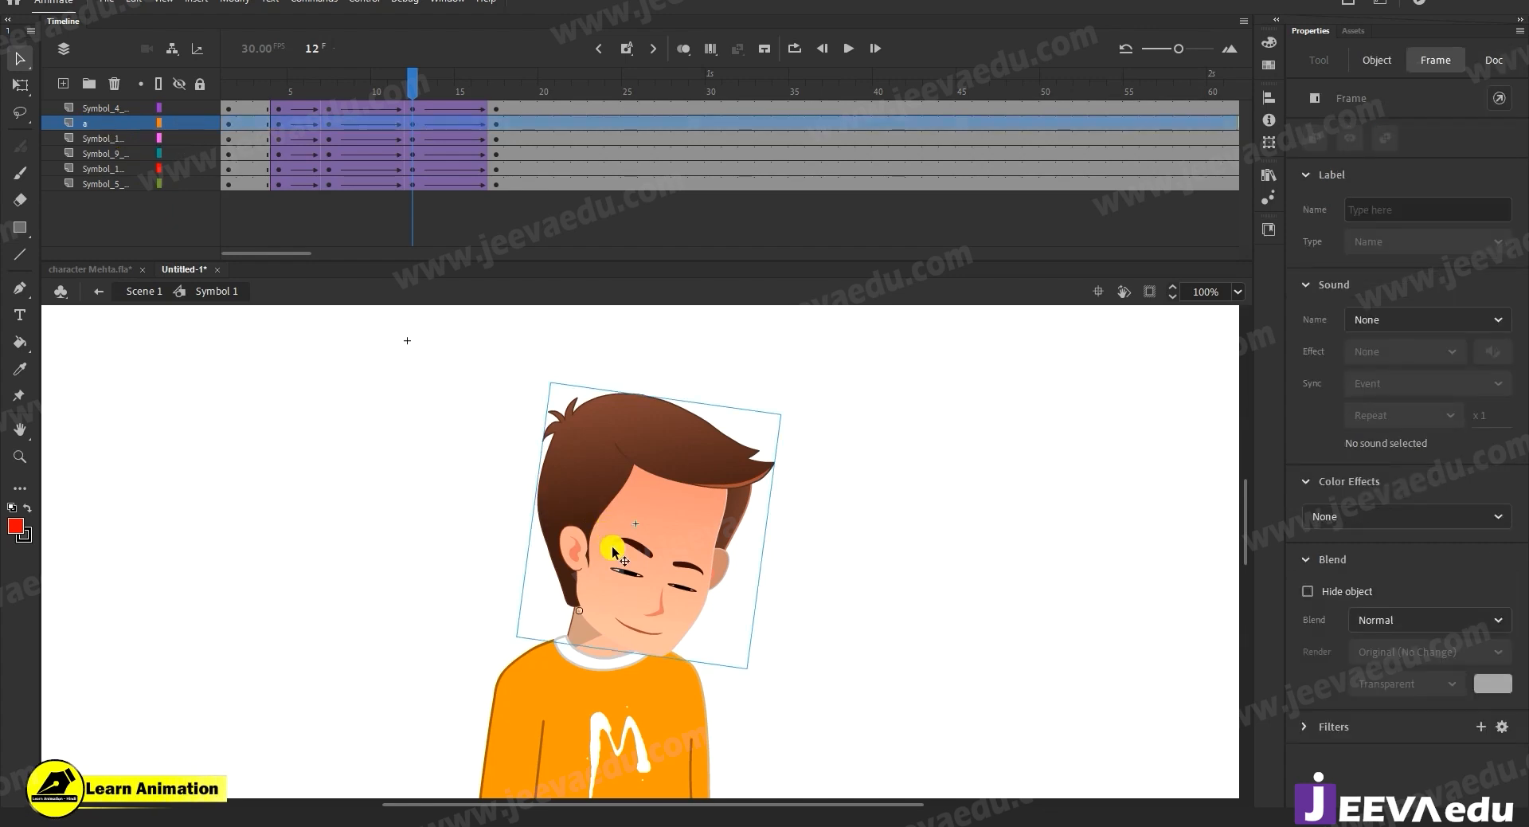
pyautogui.rightClick(106, 125)
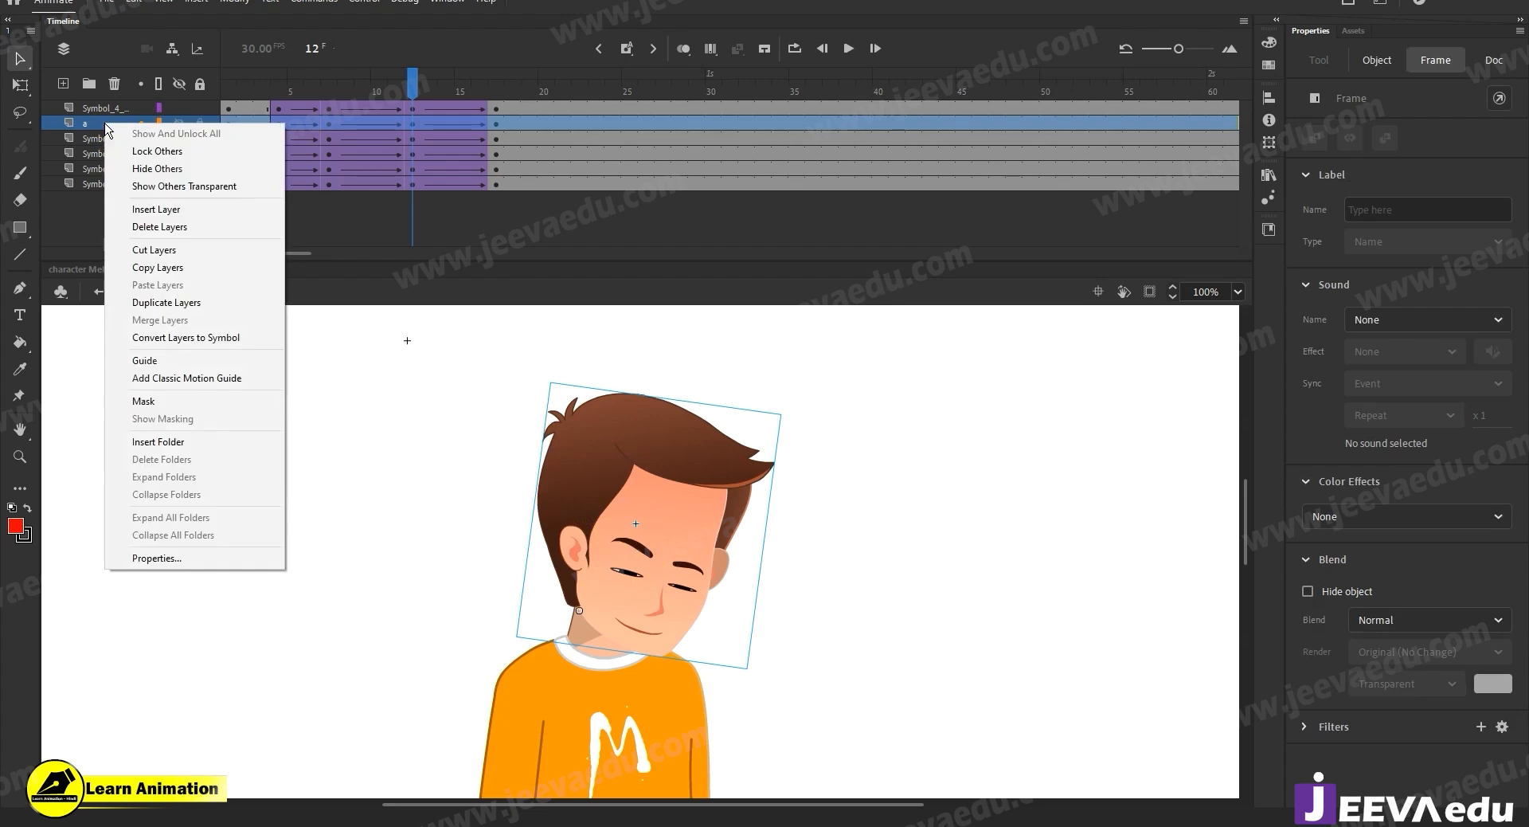
pyautogui.click(159, 268)
pyautogui.rightClick(108, 125)
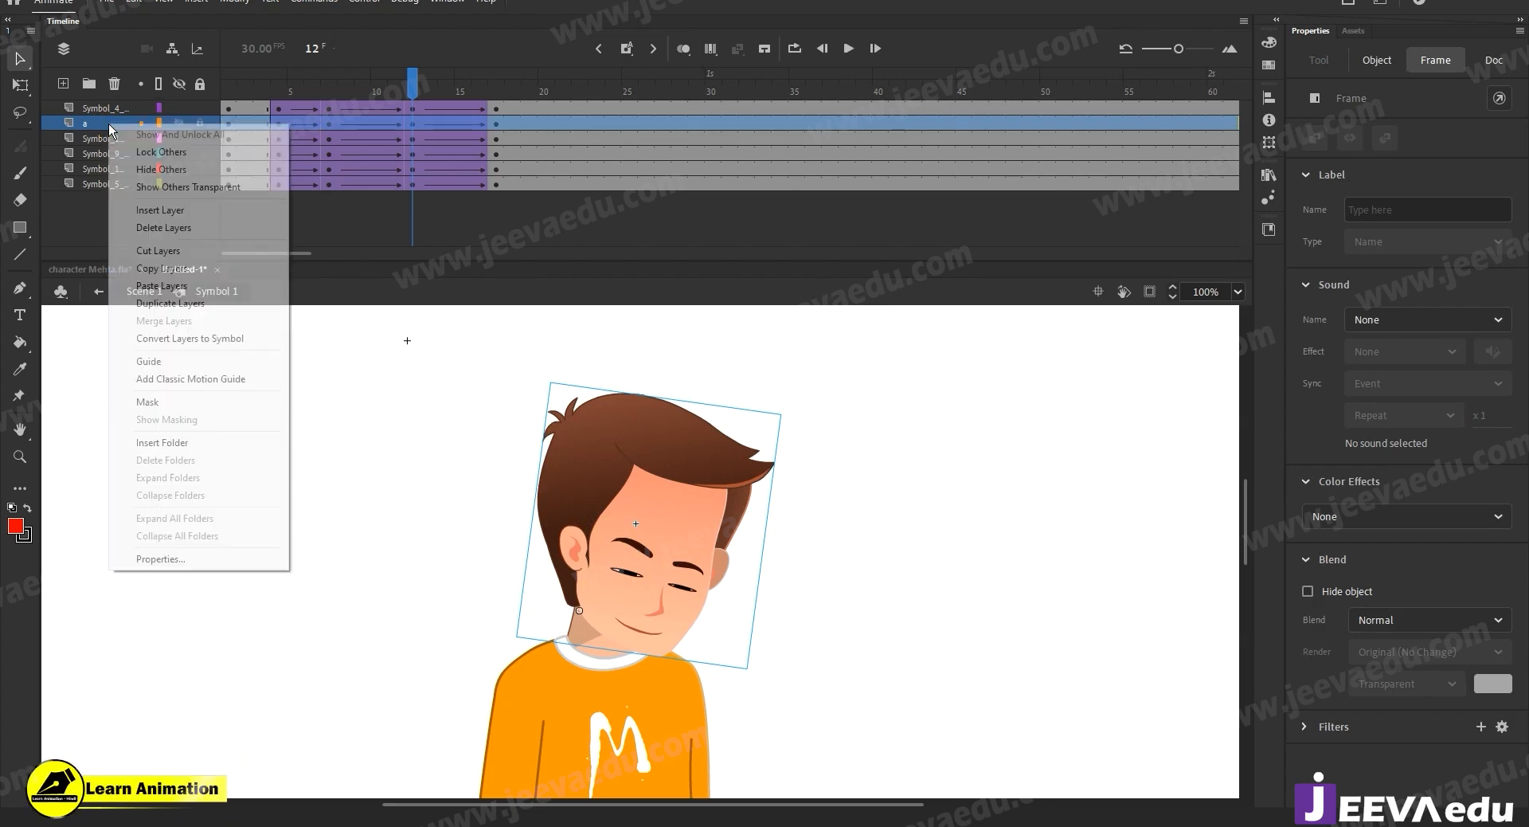
pyautogui.click(170, 285)
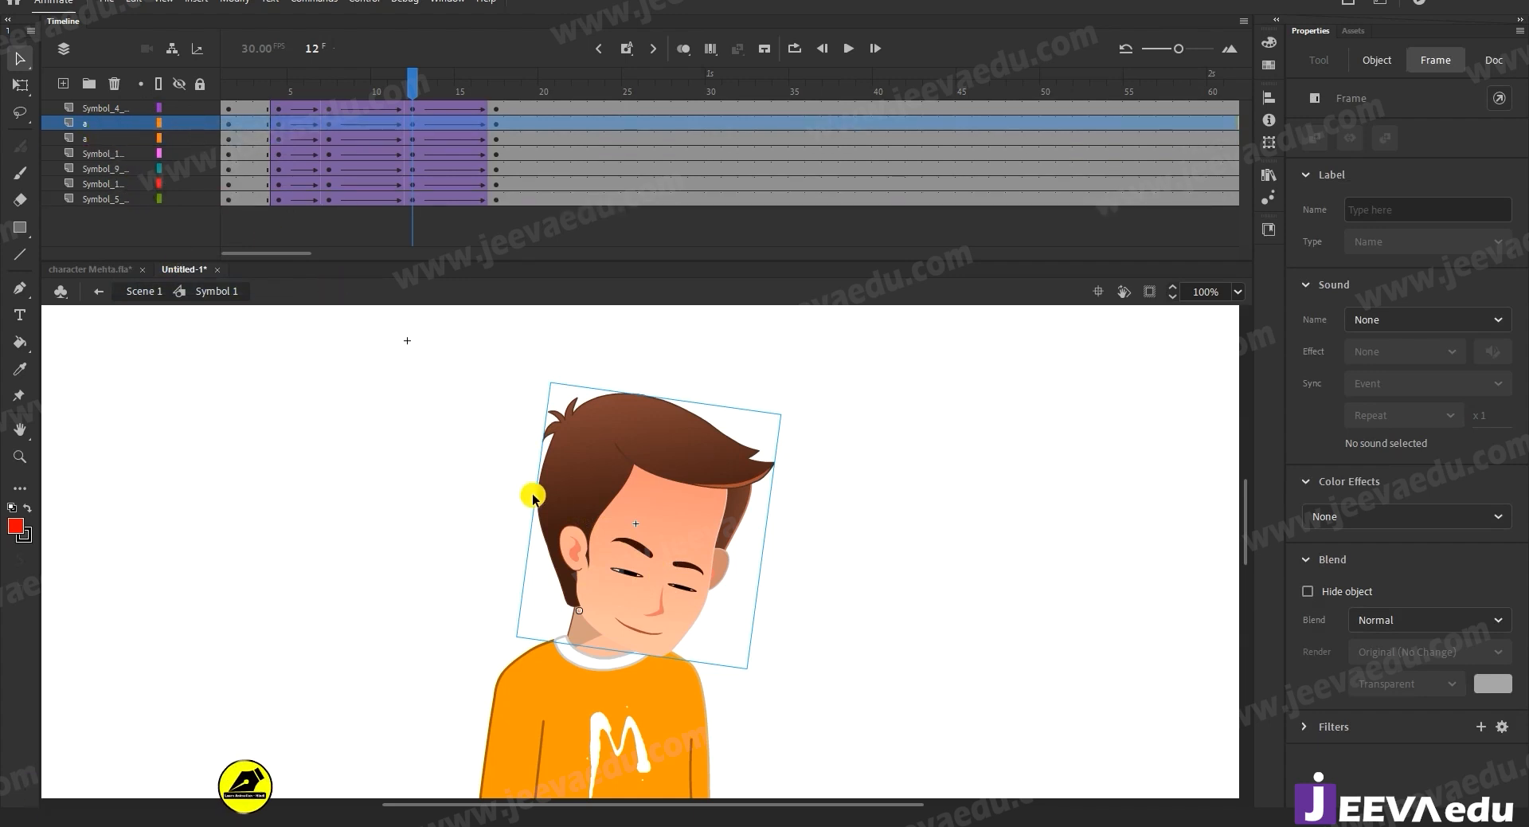
pyautogui.click(424, 434)
# Check the two stacked heads at frame 1 by moving the upper one aside, and undo the move.
pyautogui.click(379, 77)
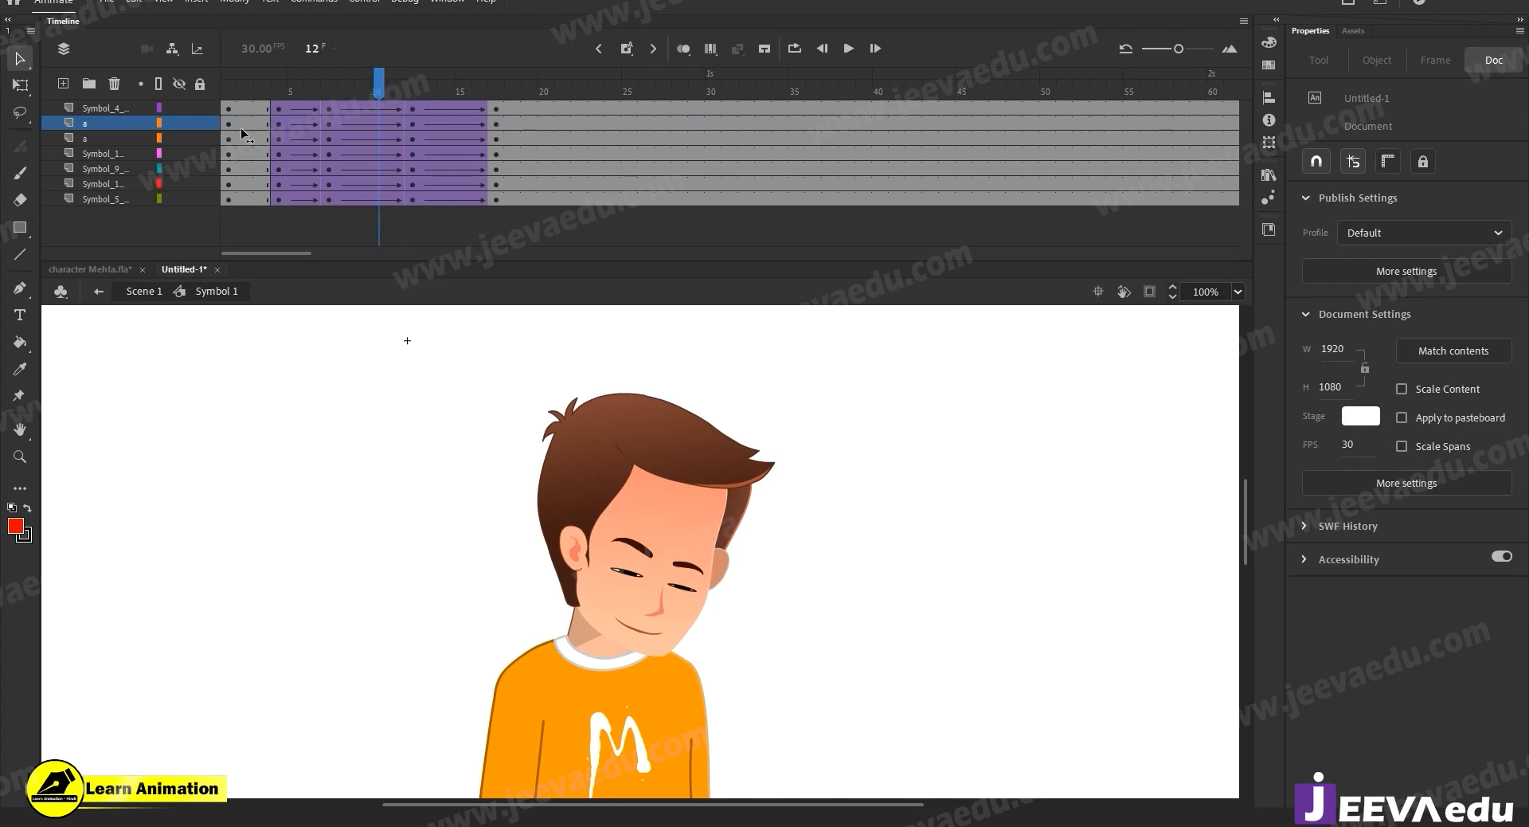
pyautogui.click(230, 125)
pyautogui.hotkey('ctrl', 'a')
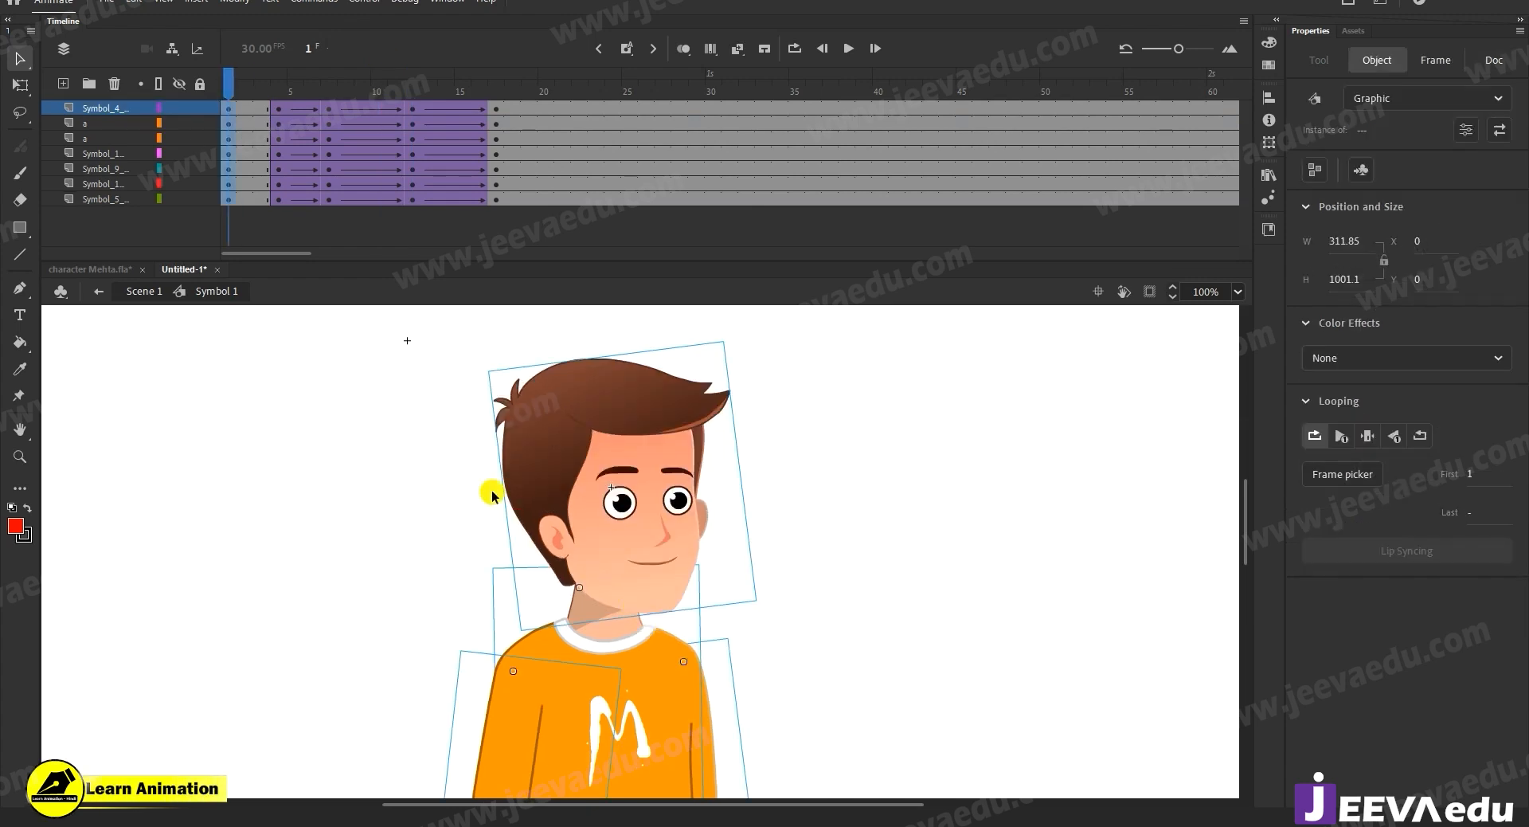
pyautogui.click(491, 490)
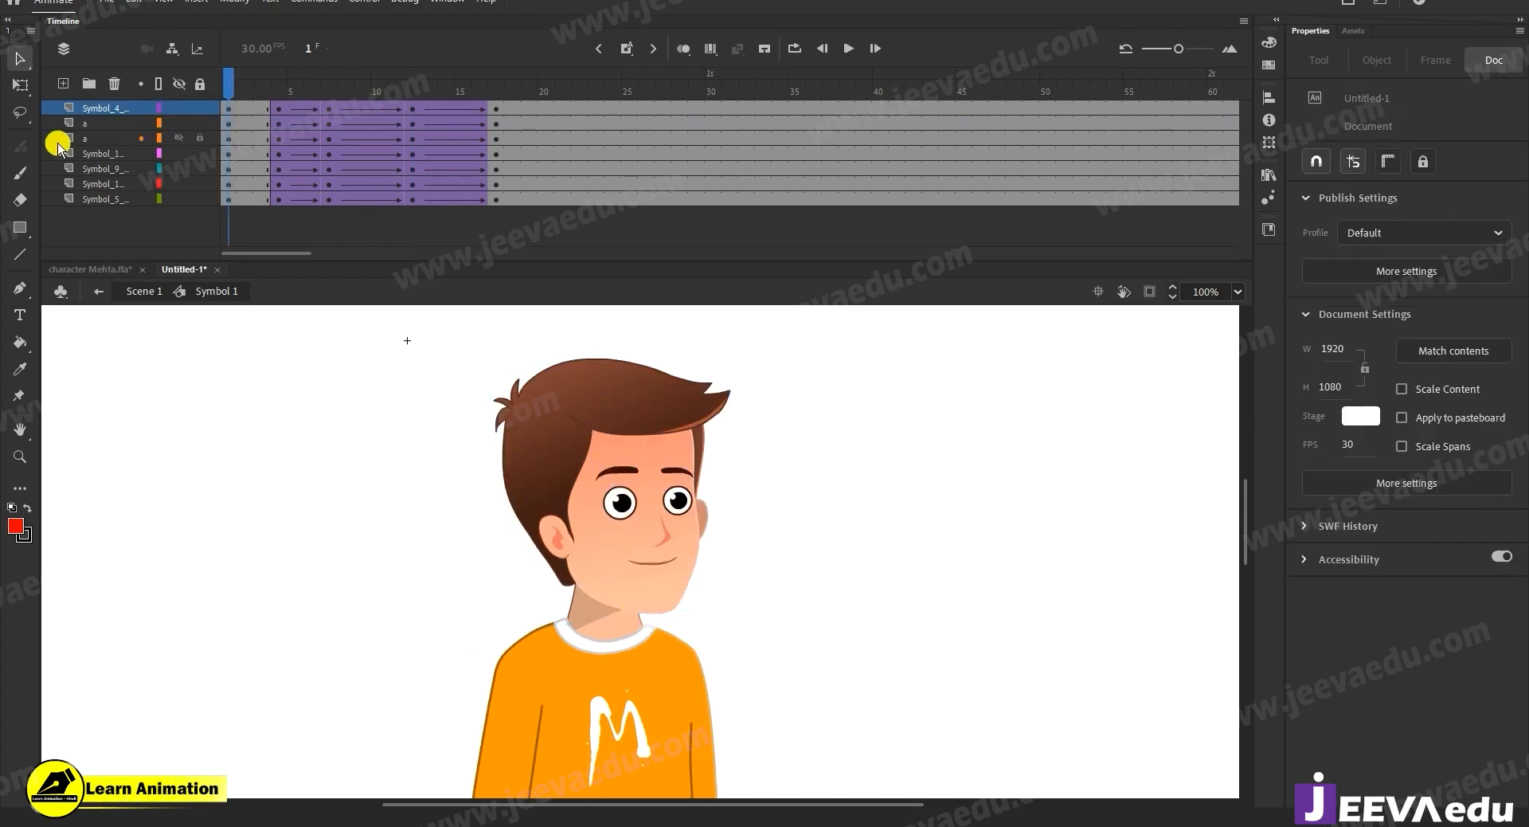
pyautogui.click(86, 124)
pyautogui.click(89, 138)
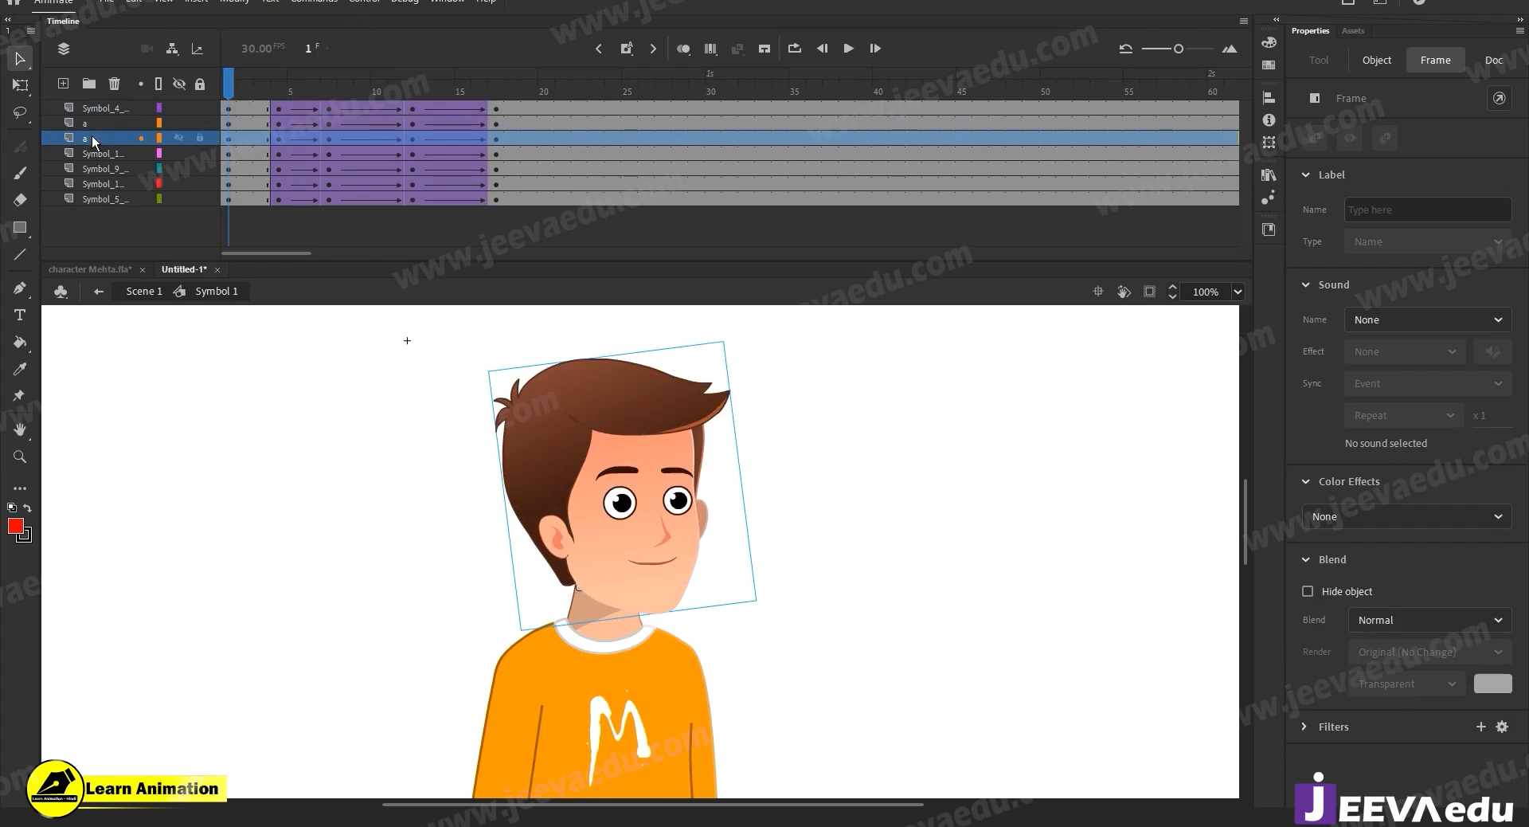
pyautogui.click(586, 511)
pyautogui.moveTo(586, 512); pyautogui.dragTo(387, 511)
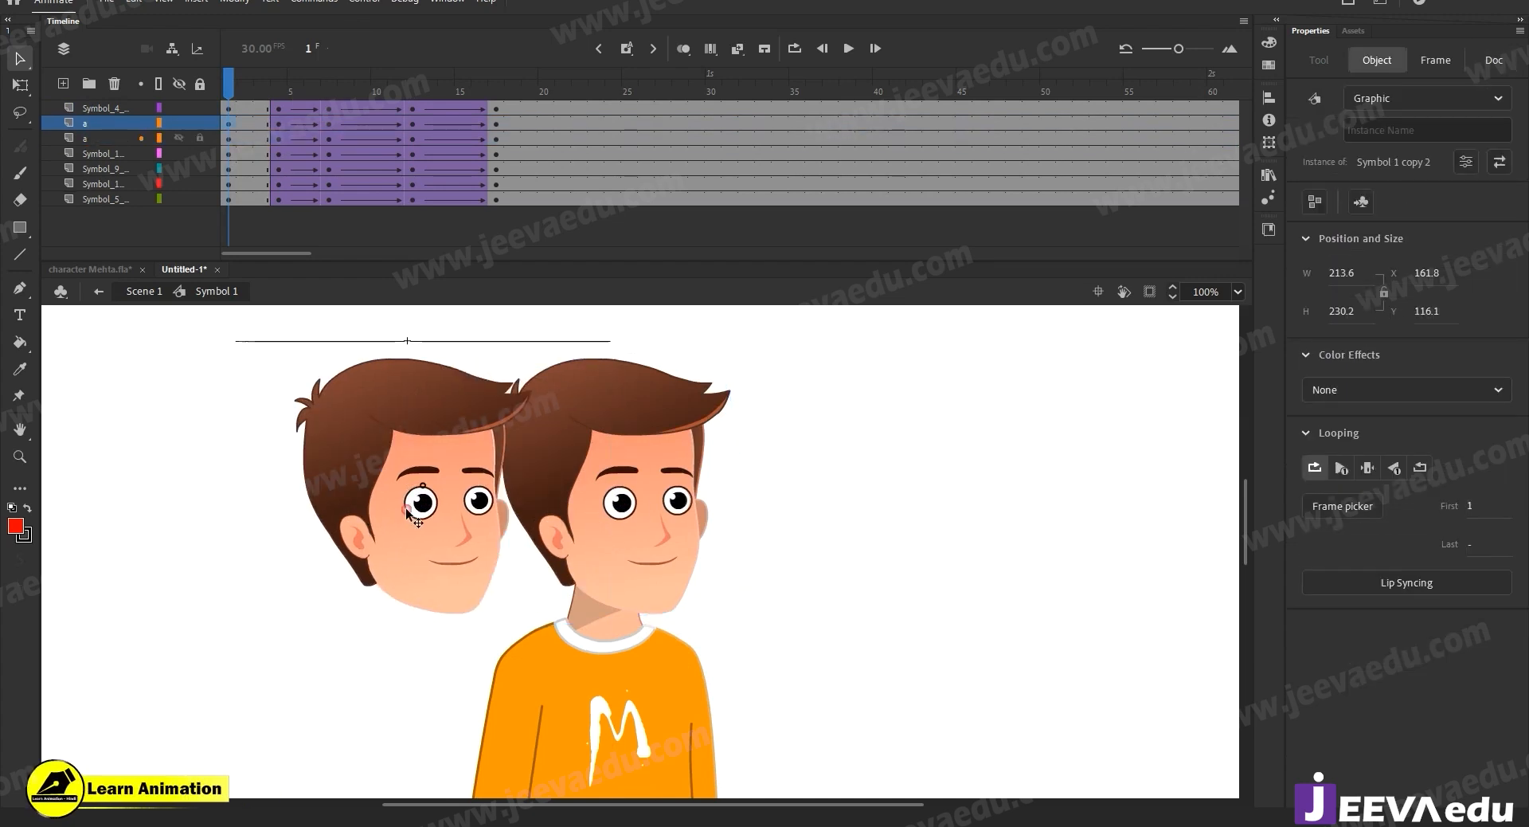
pyautogui.hotkey('ctrl', 'z')
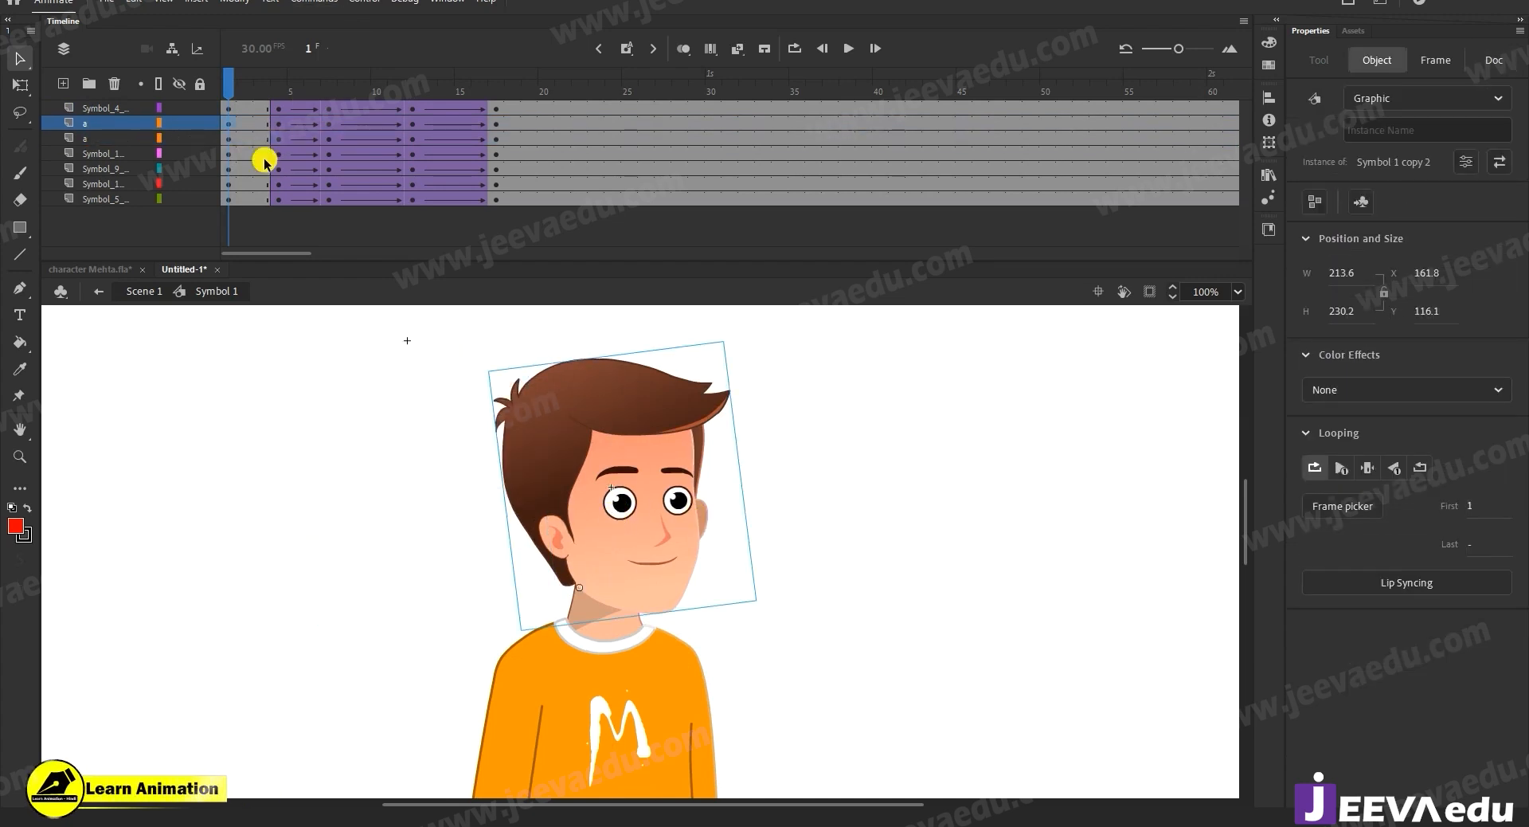
# Hide the lower a layer, go to frame 12 and lock all layers except the two head layers.
pyautogui.click(178, 138)
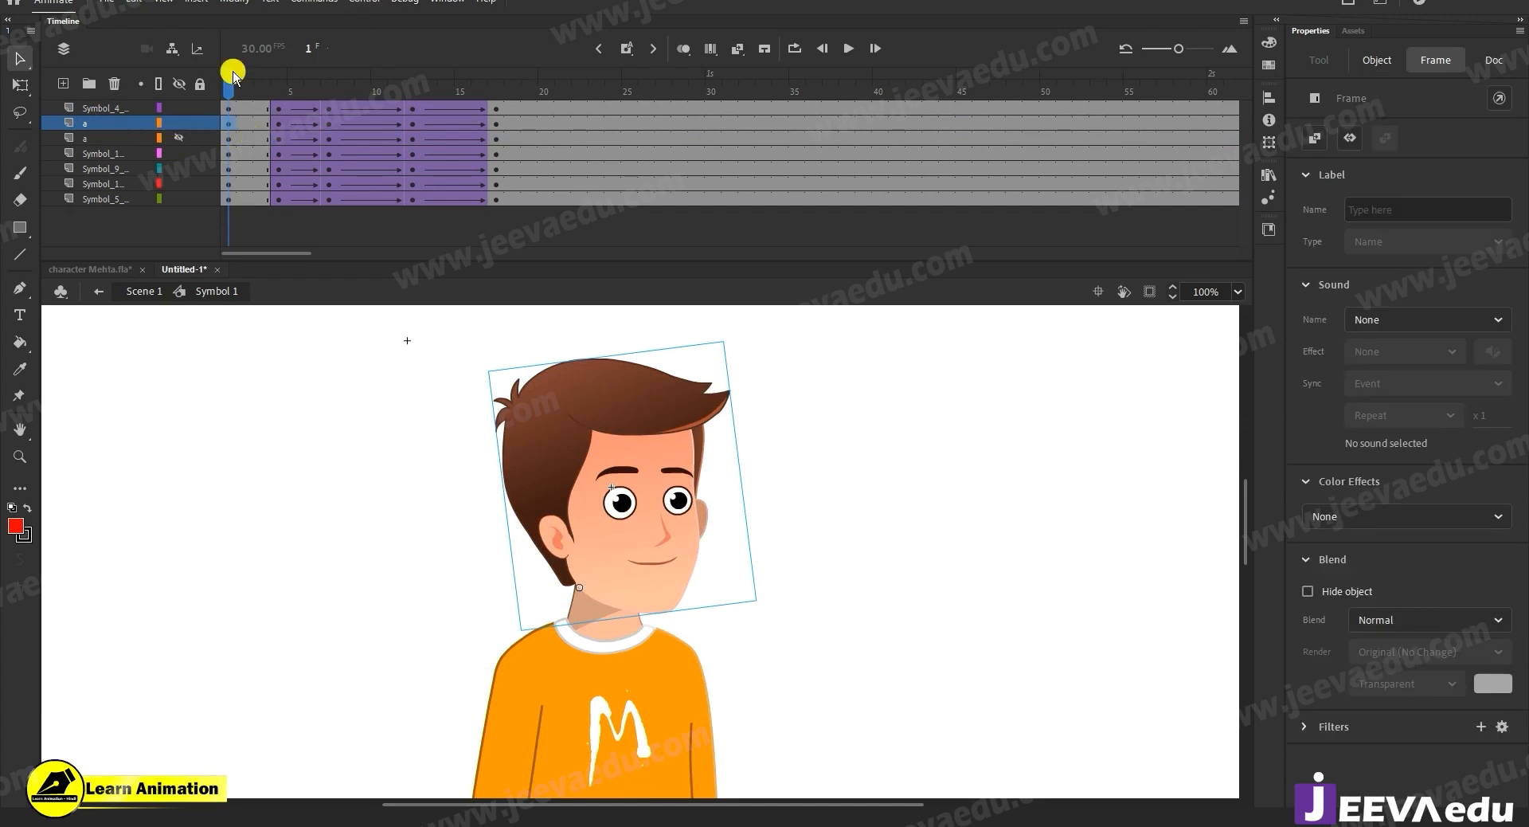
pyautogui.moveTo(241, 77); pyautogui.dragTo(411, 133)
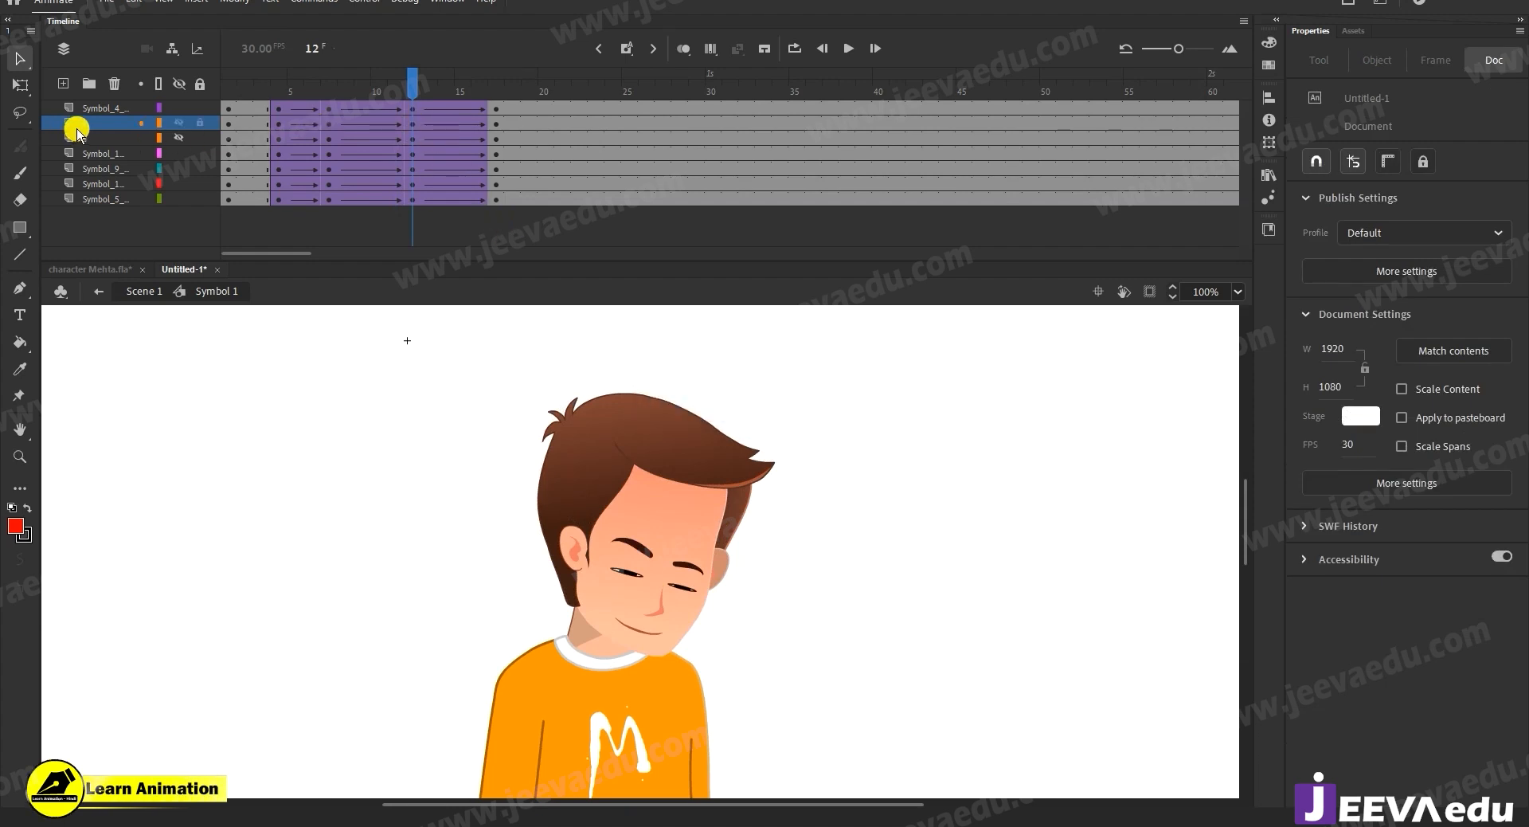
pyautogui.click(78, 128)
pyautogui.click(202, 123)
pyautogui.click(201, 125)
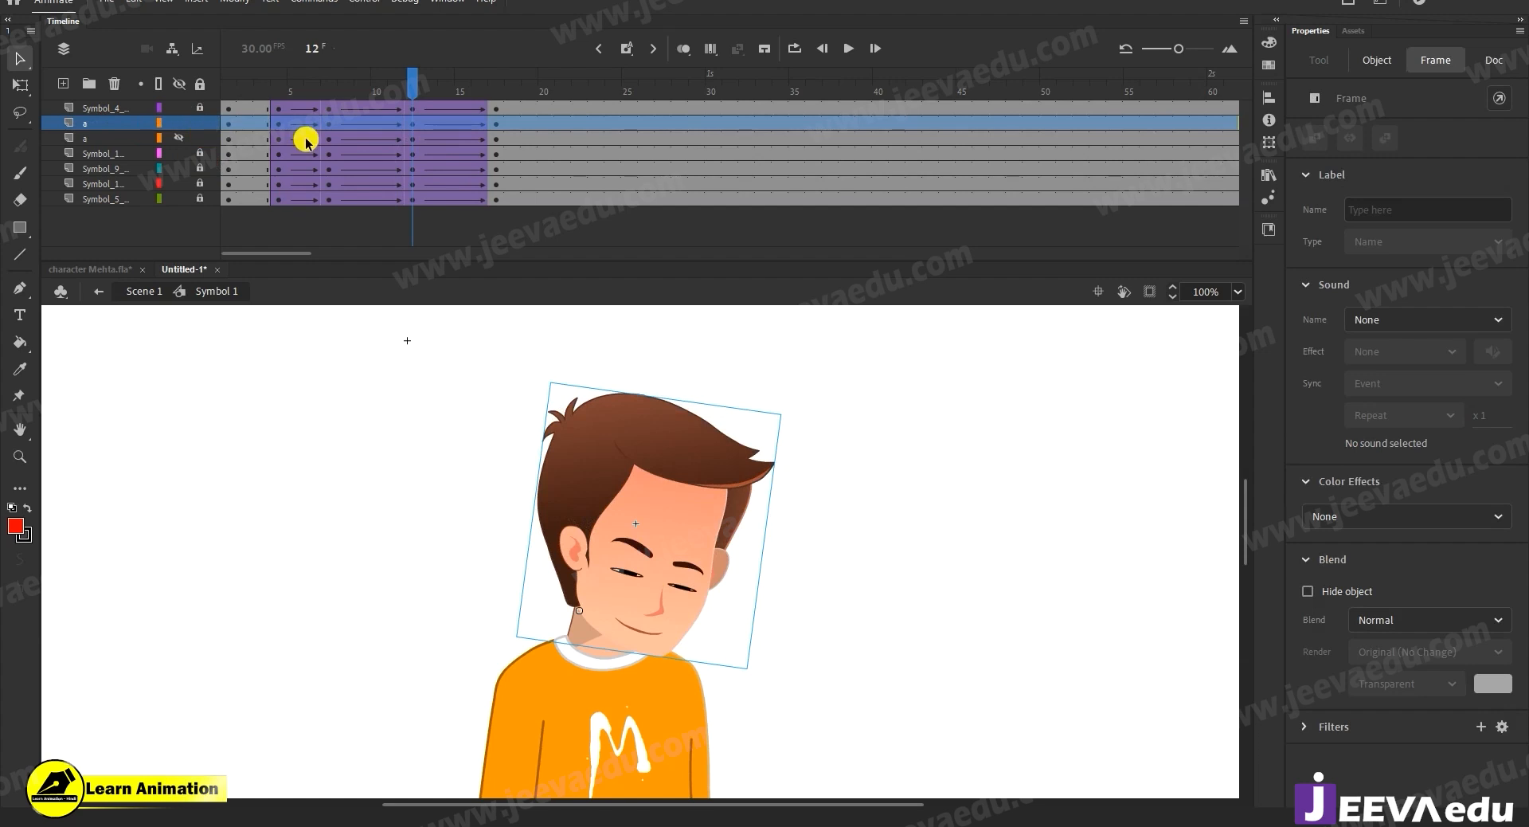
# Insert a keyframe at frame 13 on the upper a layer.
pyautogui.click(435, 85)
pyautogui.click(410, 78)
pyautogui.click(430, 128)
pyautogui.click(427, 127)
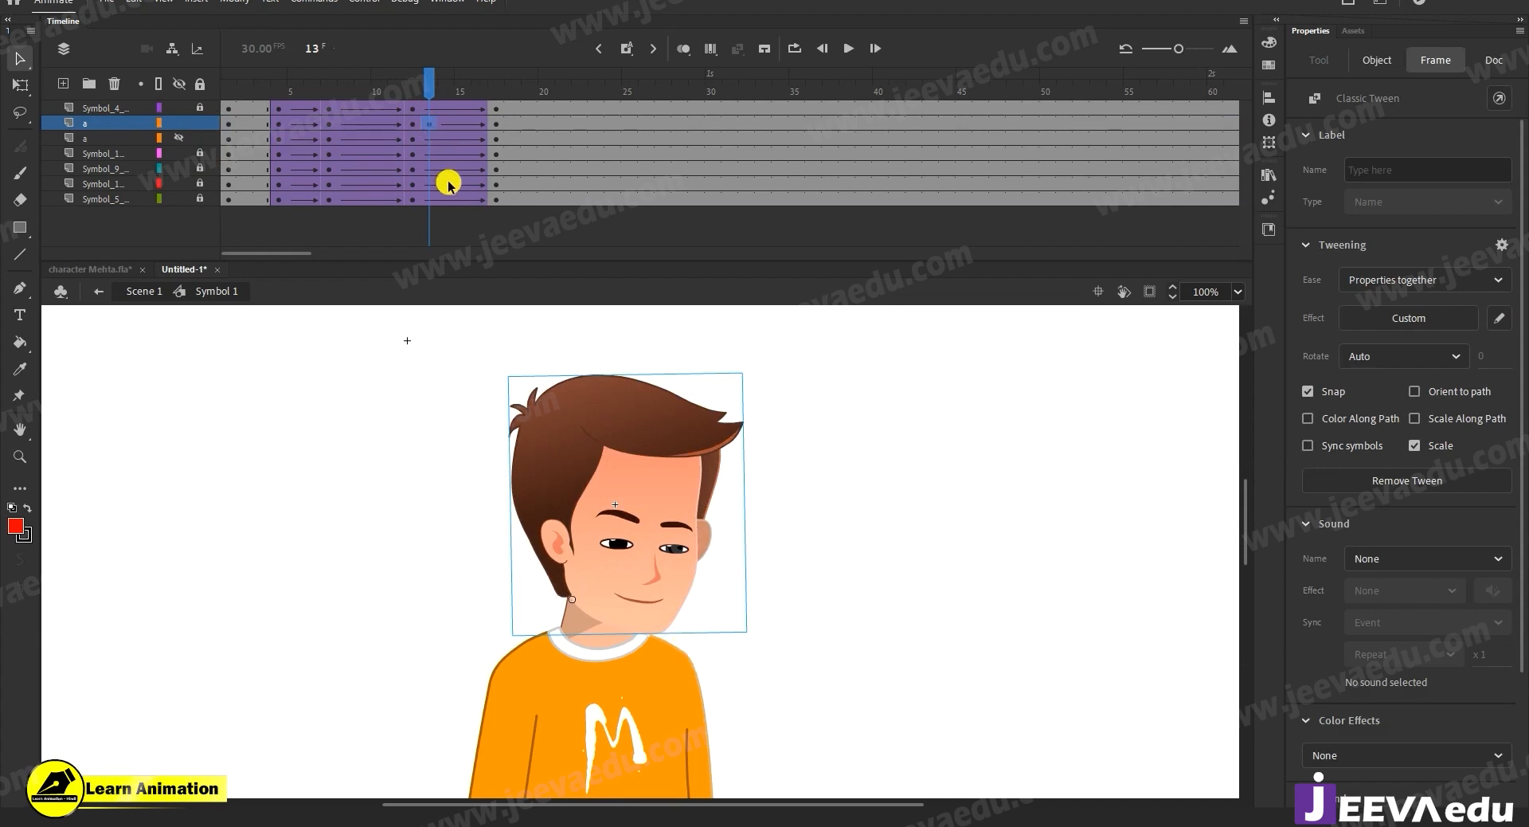
# Clear the upper a layer's keyframes between frame 1 and frame 13, and delete its head at frame 1.
pyautogui.moveTo(259, 127); pyautogui.dragTo(409, 127)
pyautogui.rightClick(397, 125)
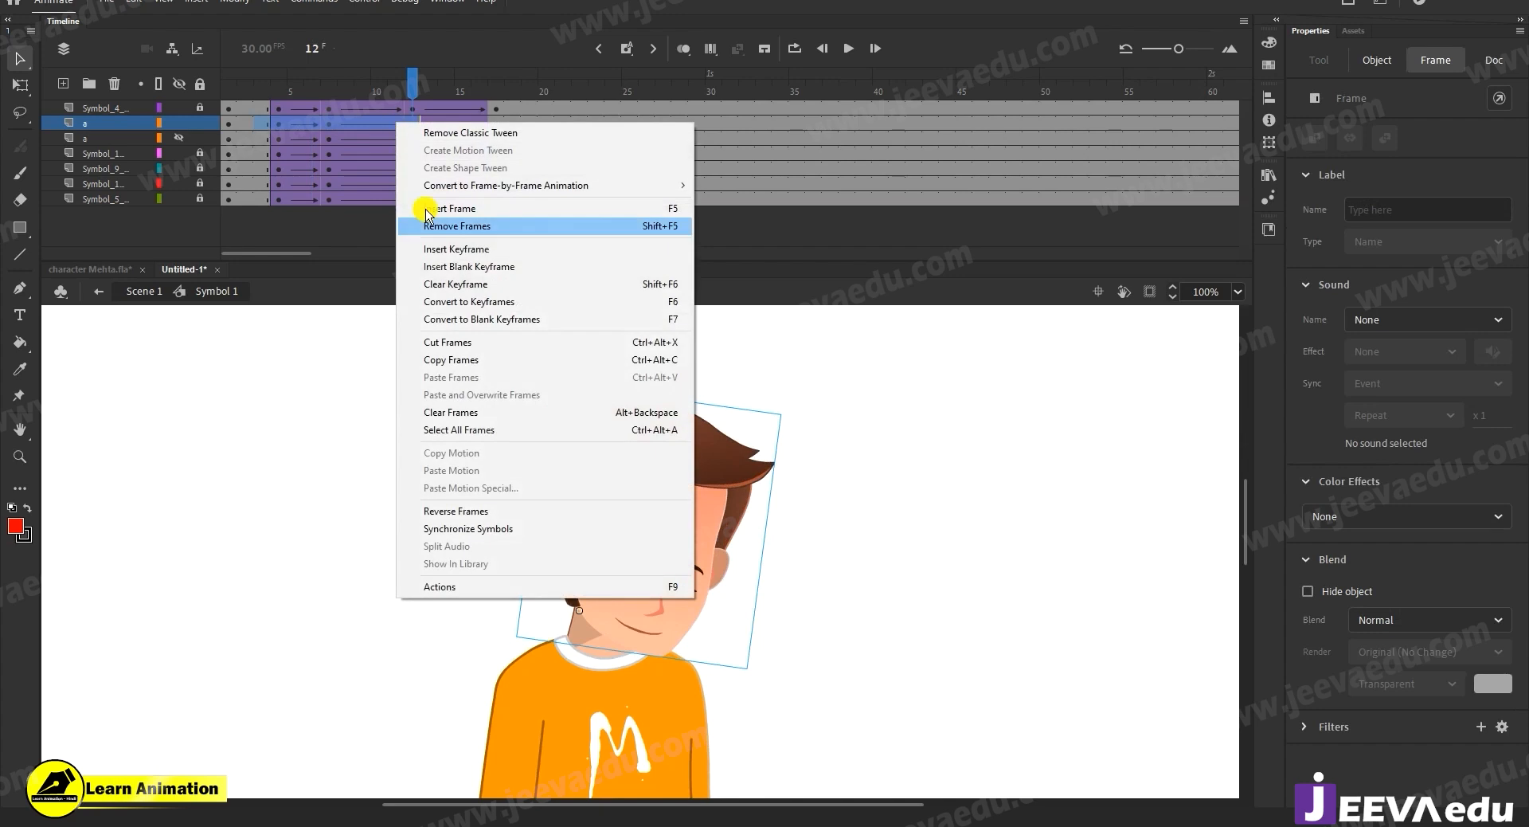
pyautogui.click(450, 287)
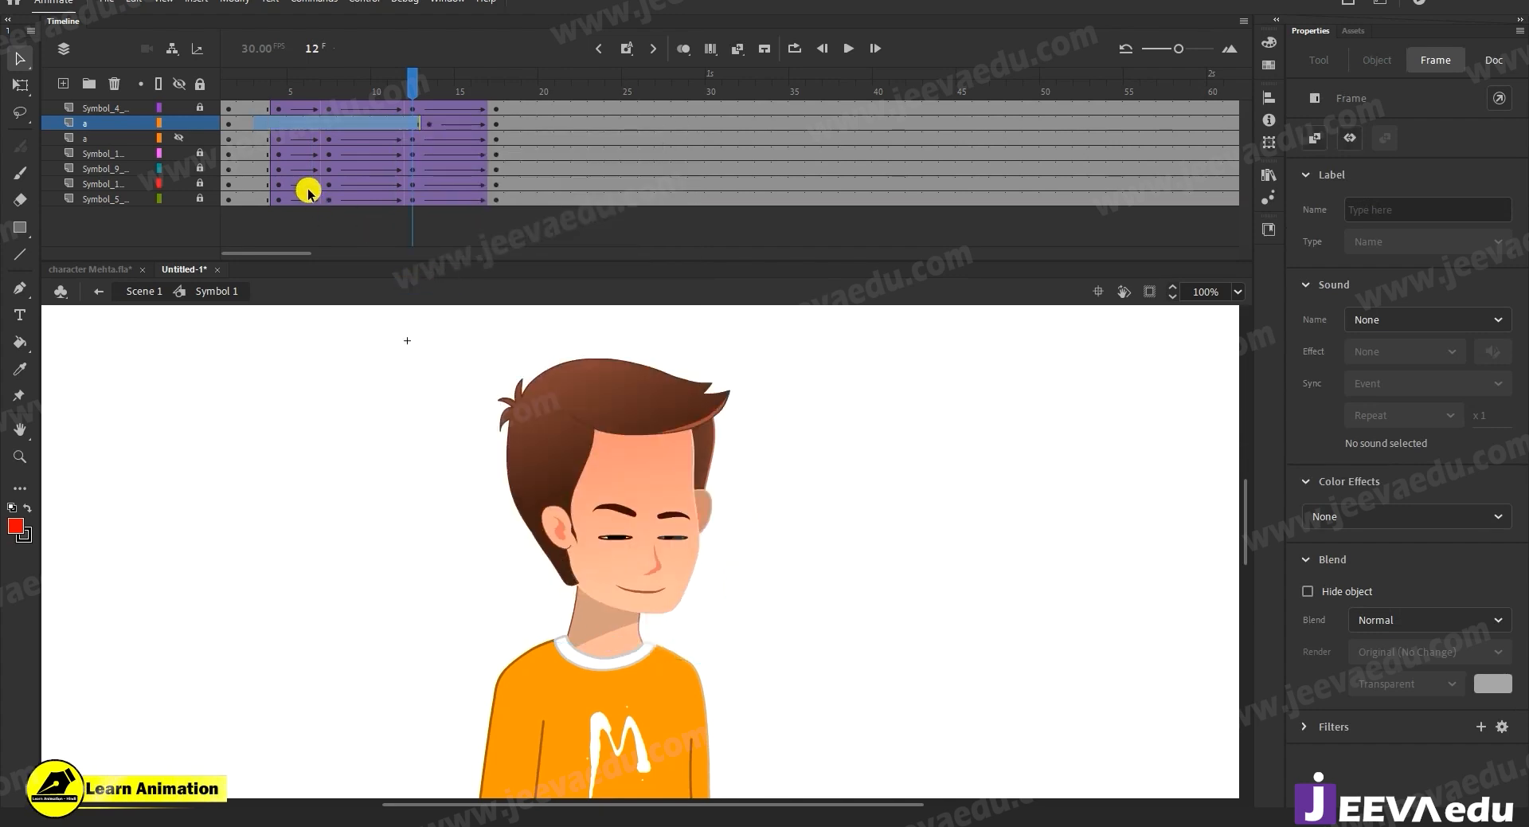
pyautogui.click(227, 124)
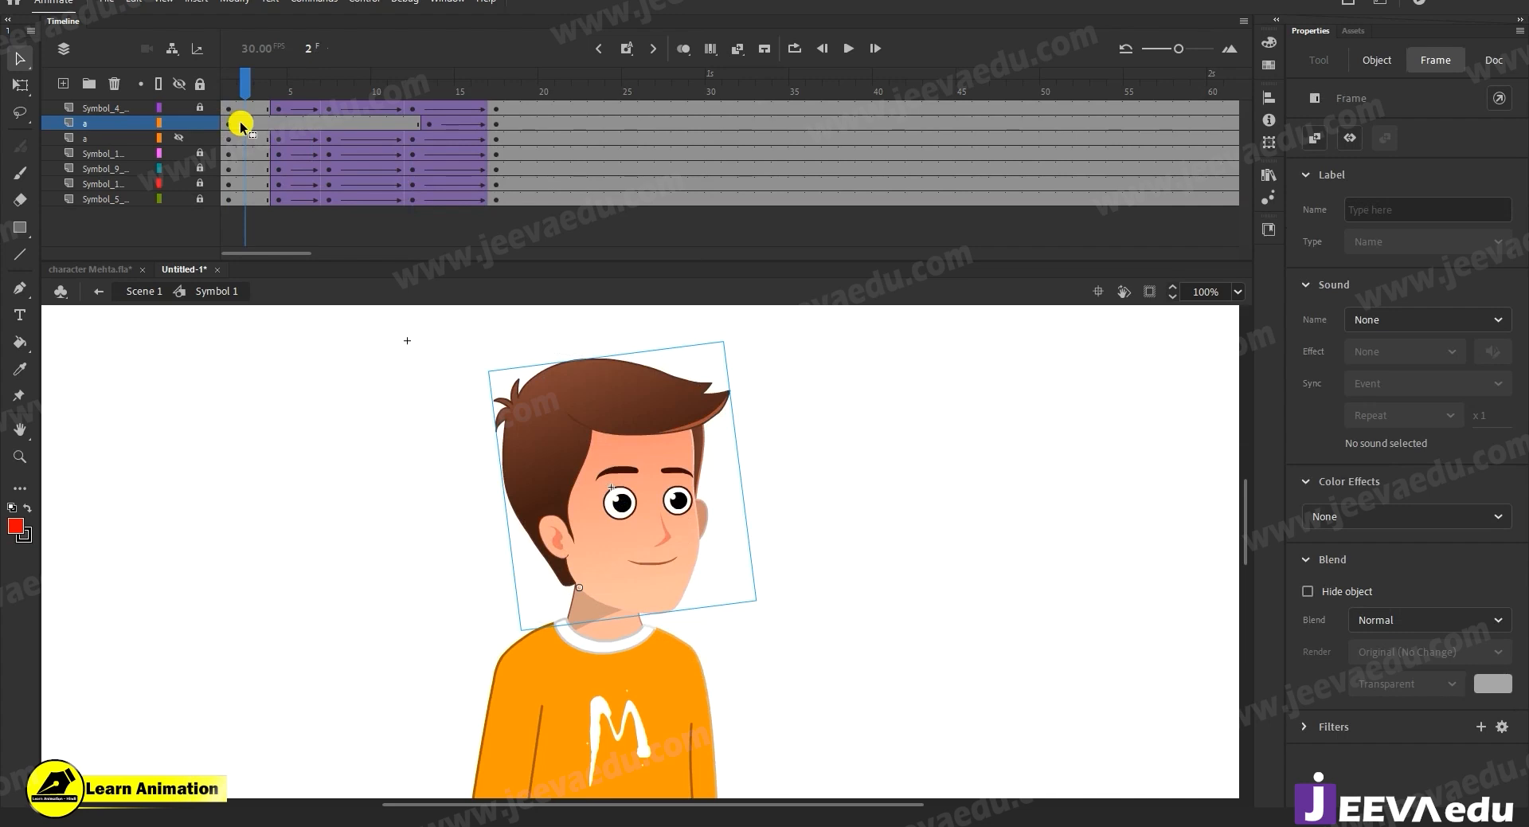
pyautogui.click(243, 125)
pyautogui.click(228, 125)
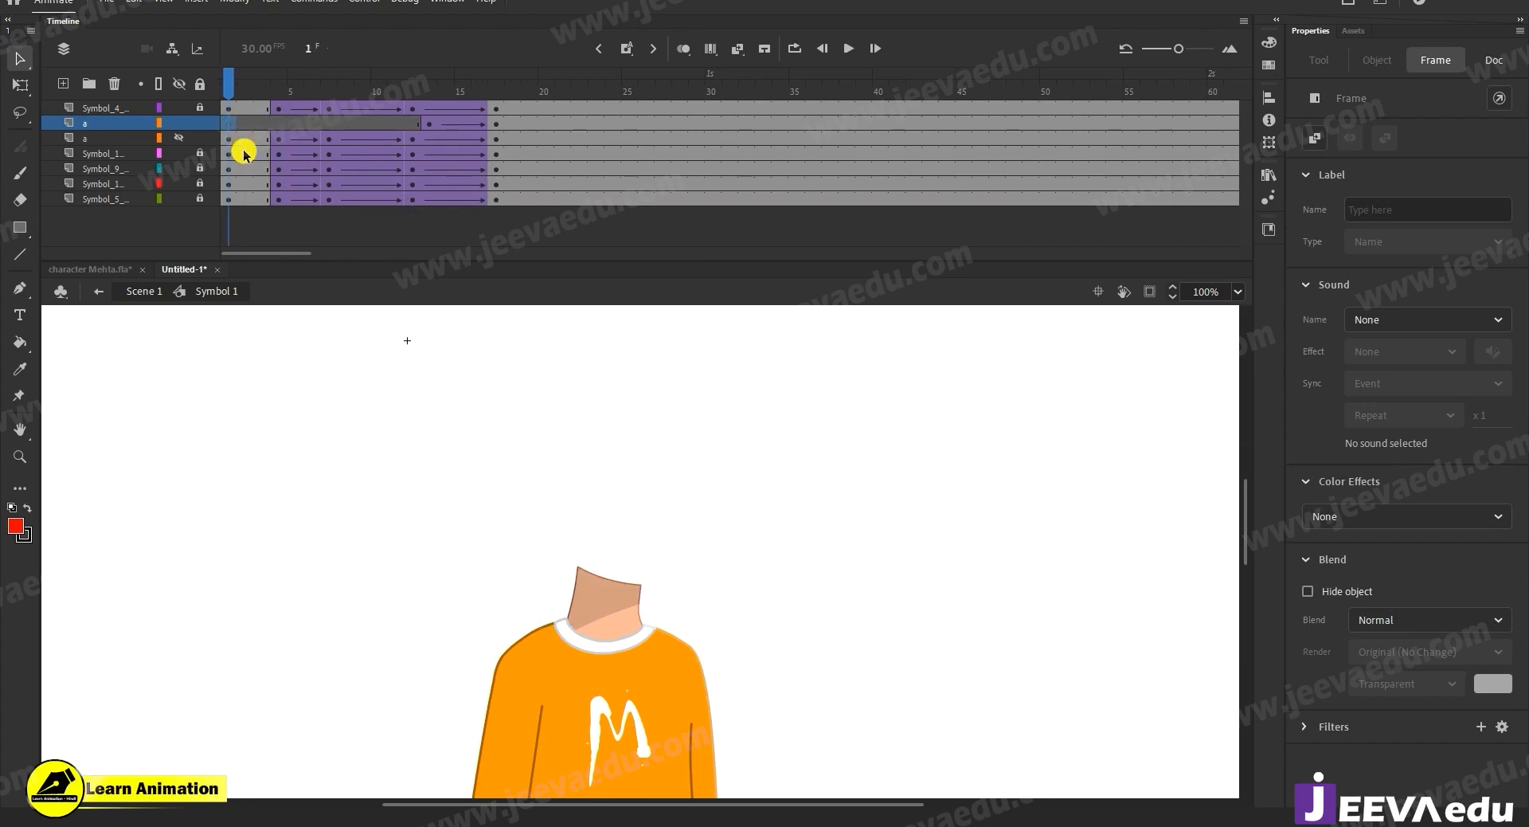
# Check the emptied frames at frame 6 by showing the lower a layer briefly and hiding it again.
pyautogui.moveTo(246, 75); pyautogui.dragTo(310, 132)
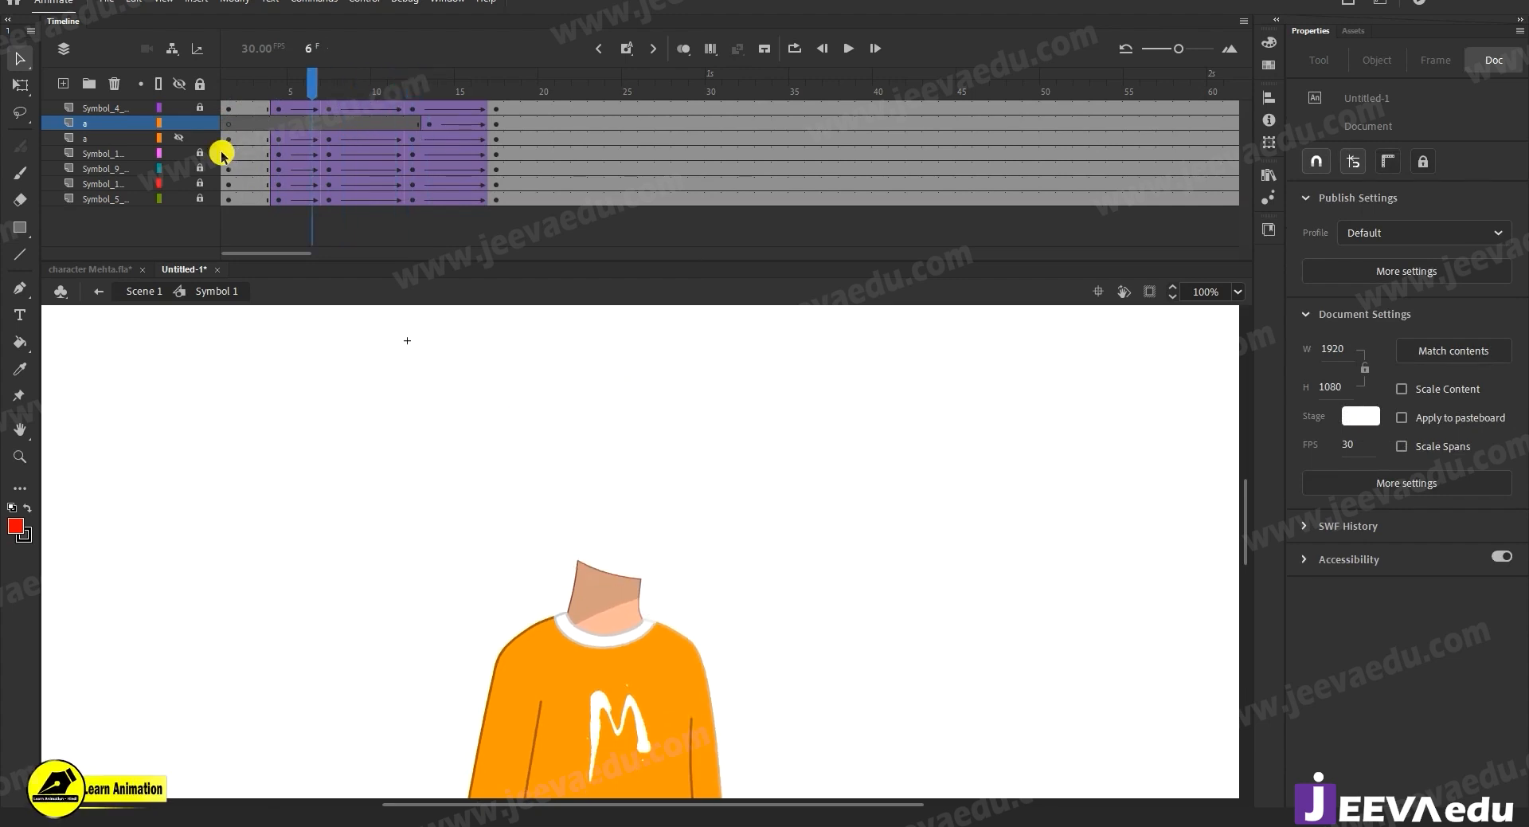
pyautogui.click(180, 140)
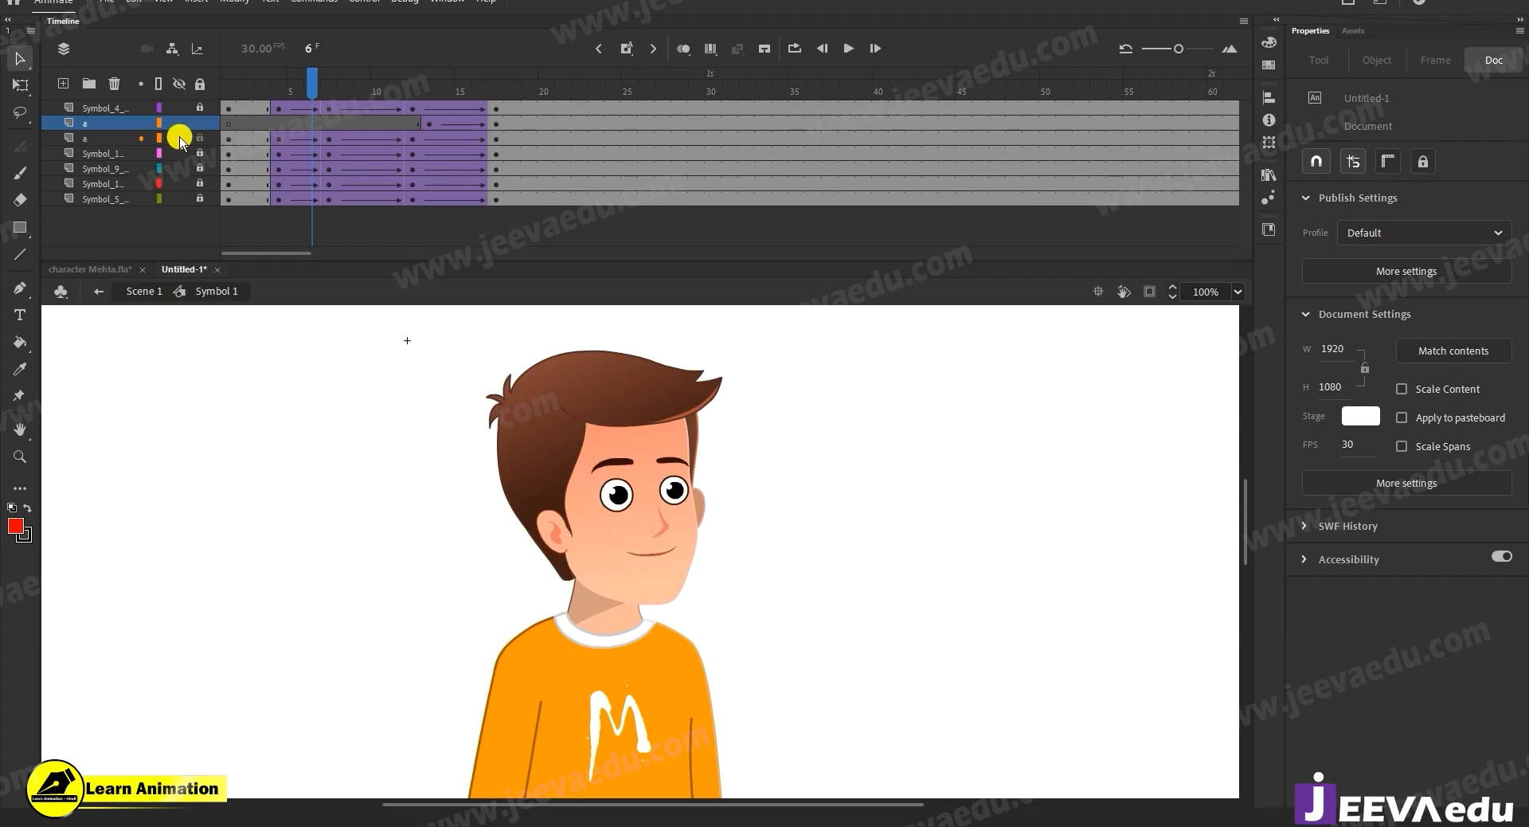
pyautogui.click(179, 139)
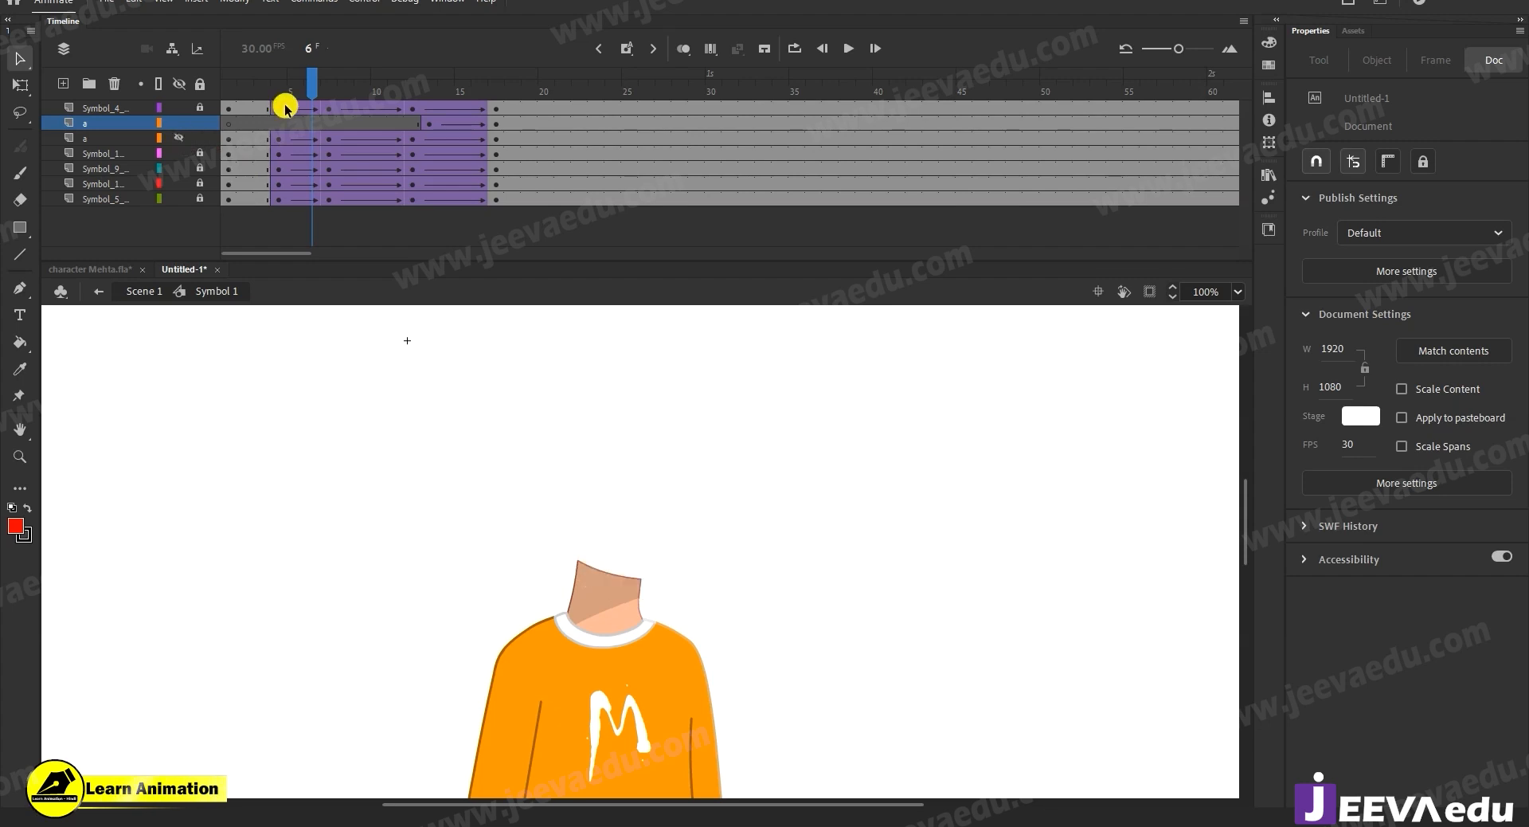
# Flip the upper a layer's head horizontally at frame 13.
pyautogui.moveTo(328, 76); pyautogui.dragTo(436, 131)
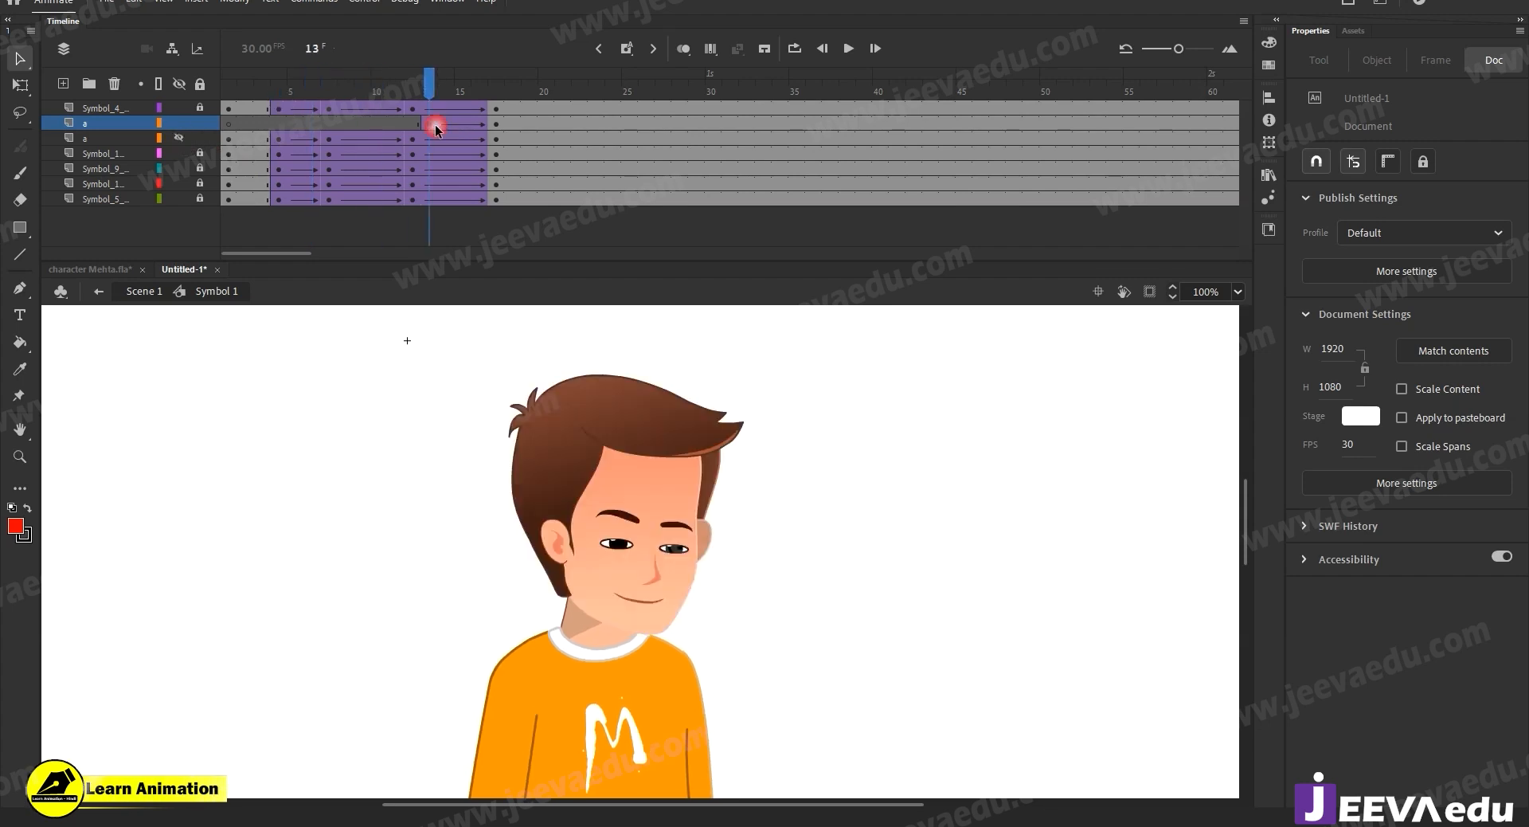
pyautogui.click(435, 125)
pyautogui.click(623, 440)
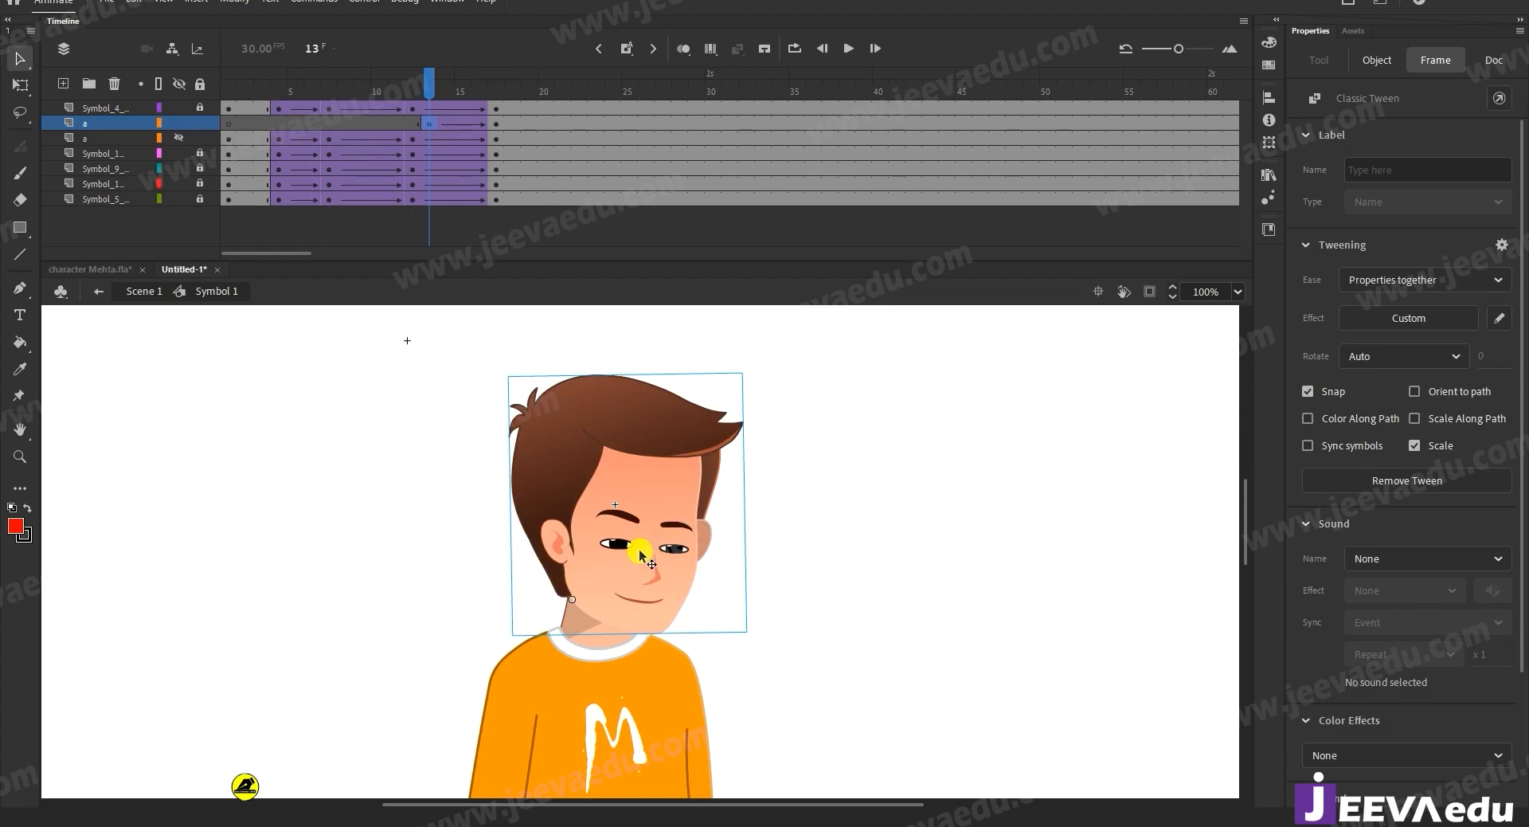
pyautogui.click(127, 124)
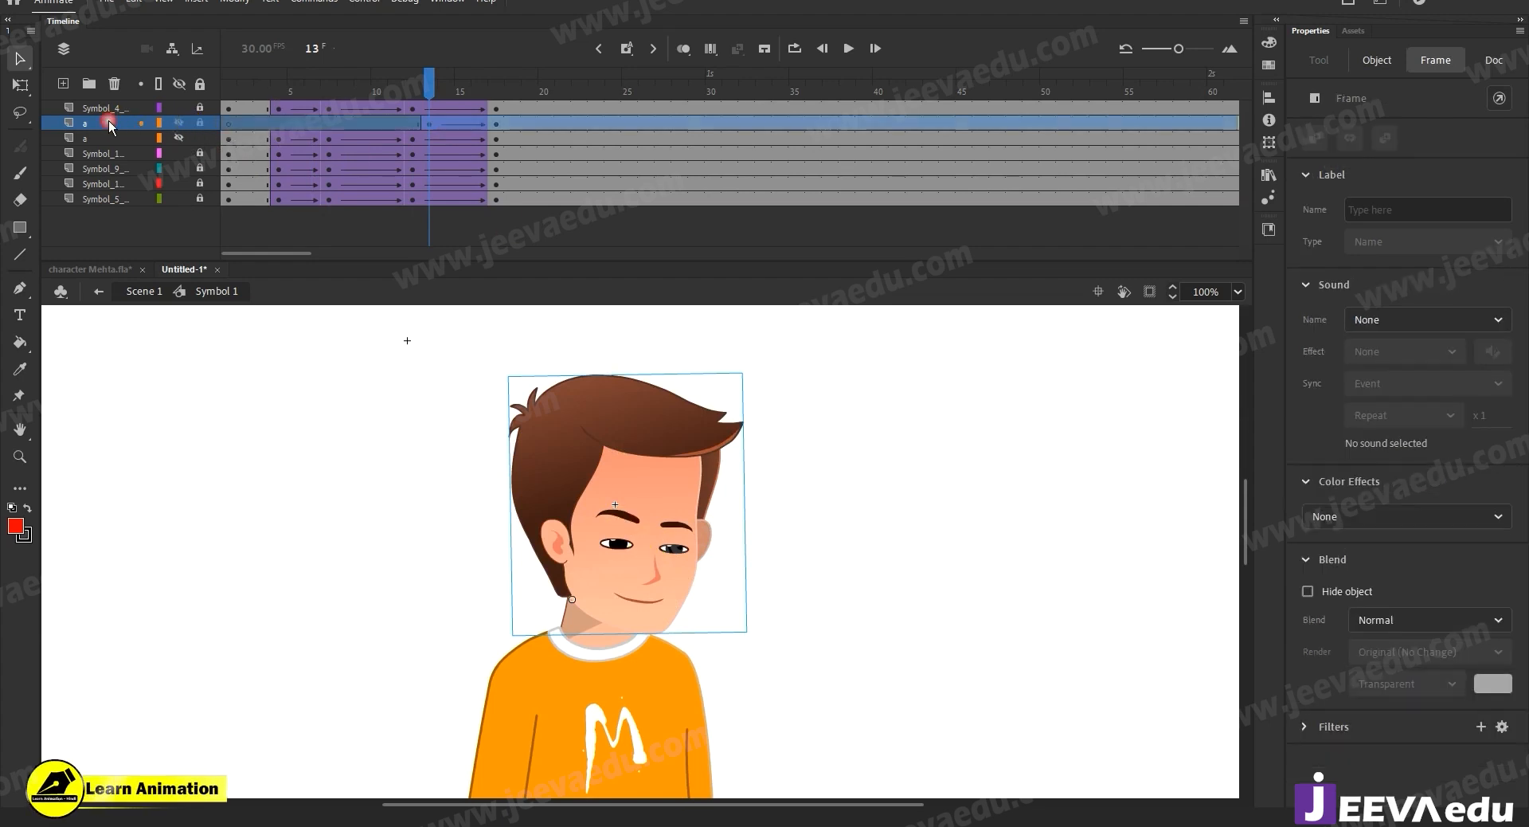
pyautogui.click(551, 413)
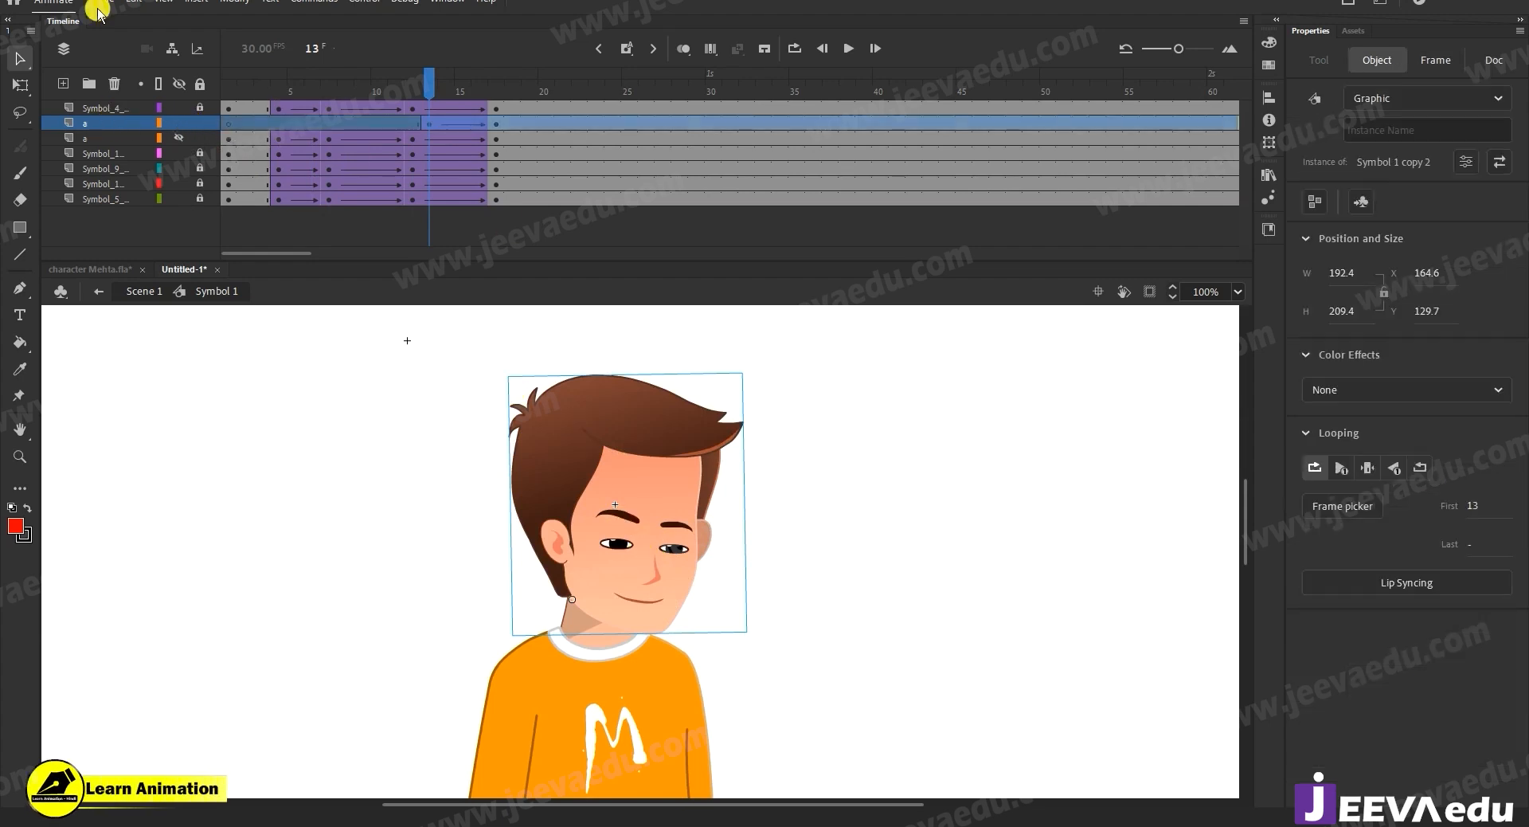
pyautogui.click(234, 2)
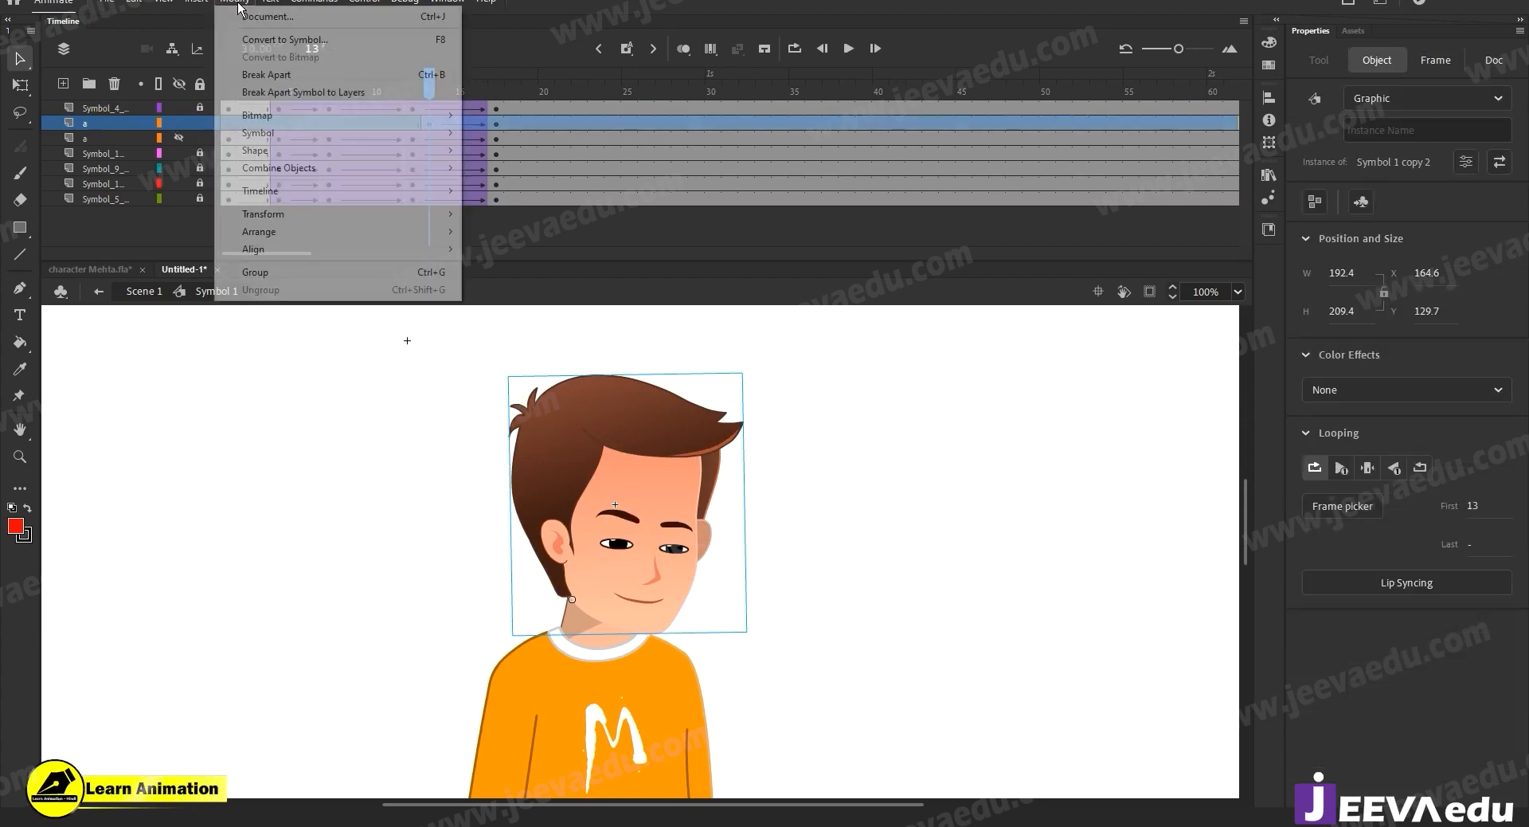
pyautogui.click(300, 216)
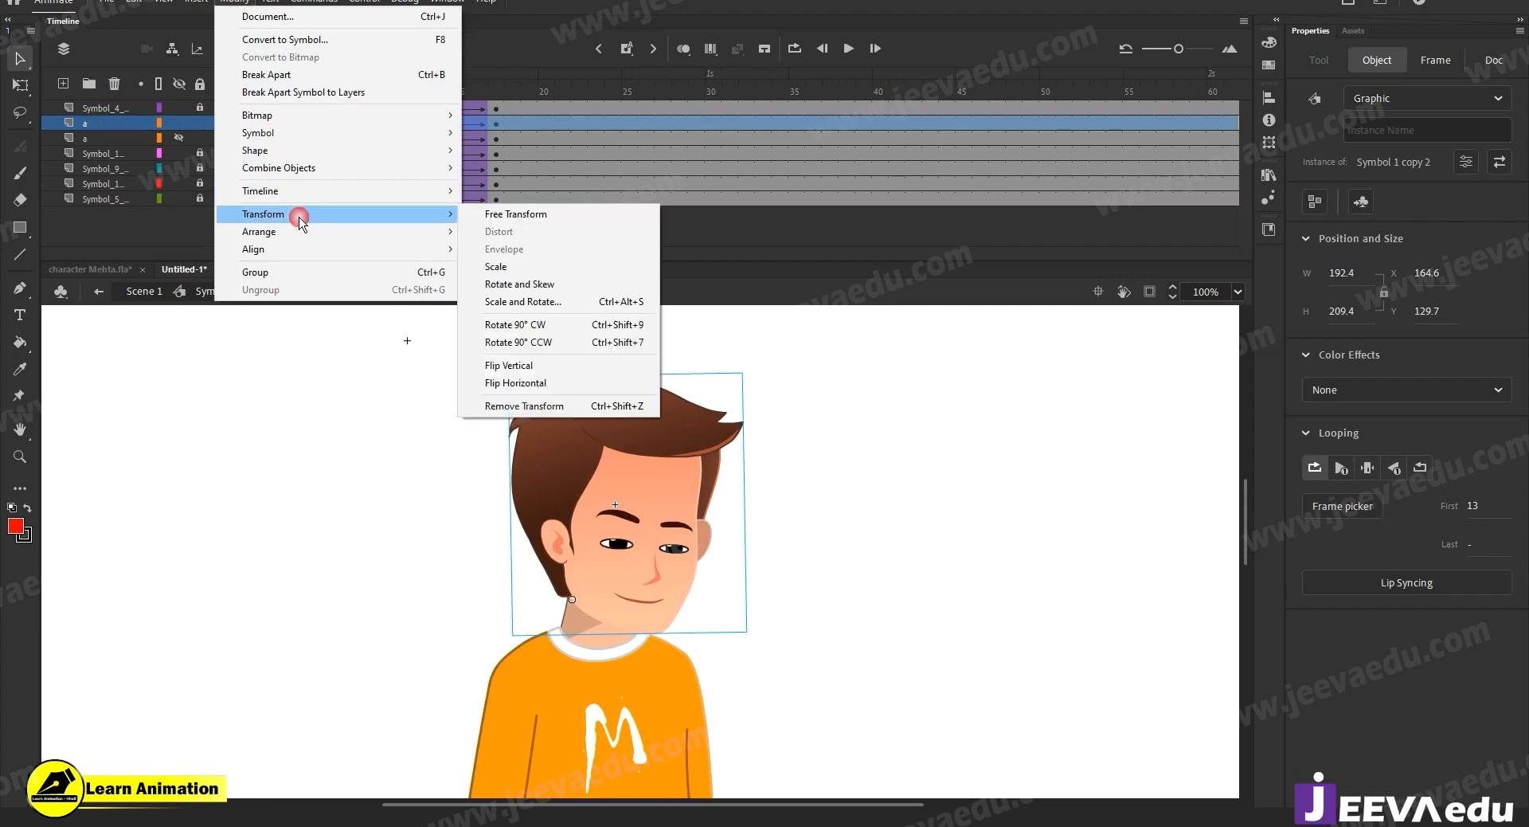
pyautogui.click(593, 391)
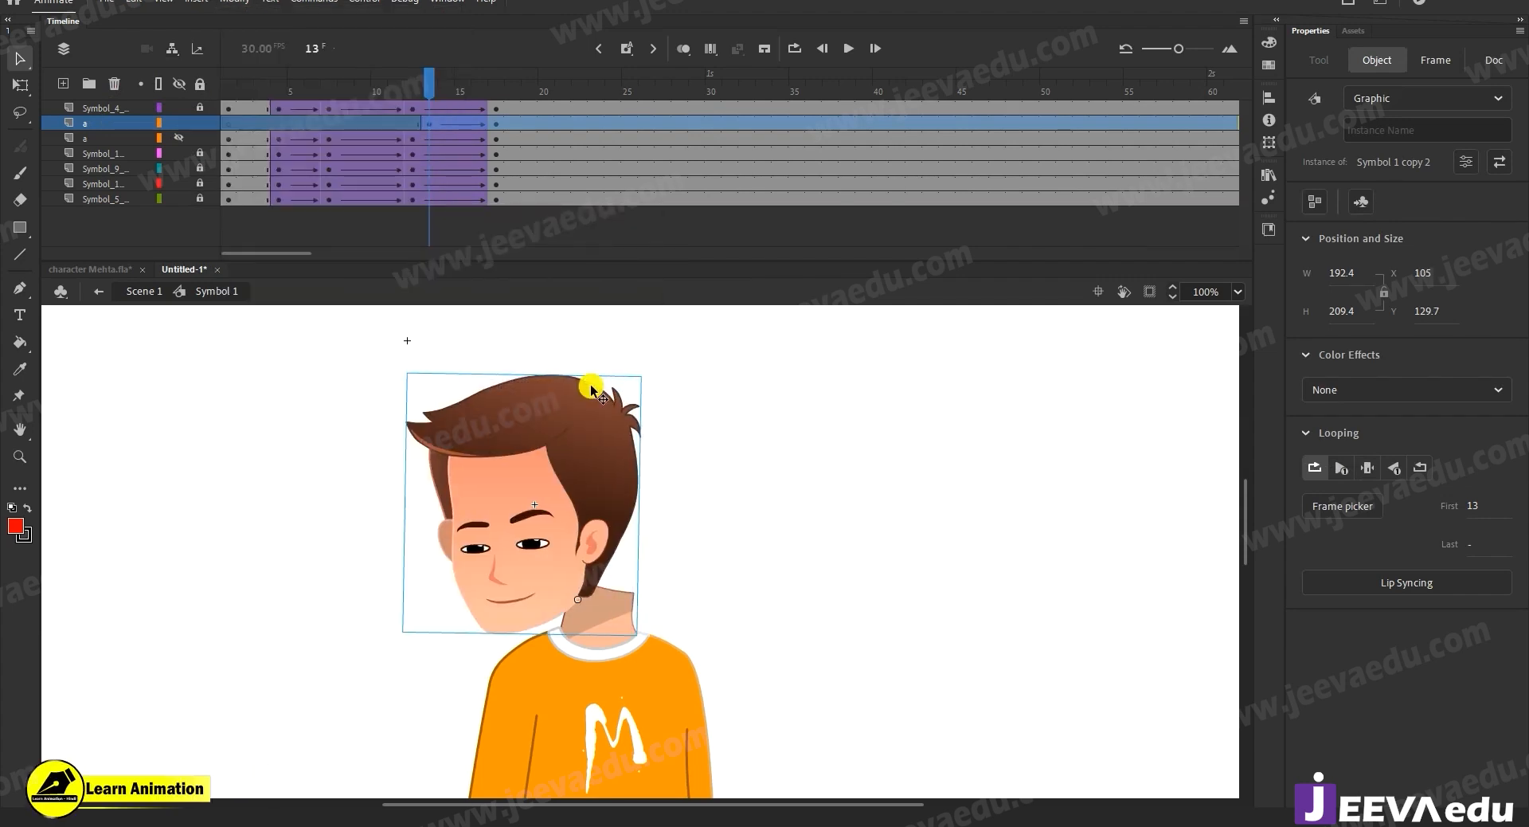
# Nudge the flipped head right over the neck at frame 13, to X 143.
pyautogui.press('Right')
pyautogui.press('Right')
pyautogui.press('Right')
pyautogui.press('Right')
pyautogui.press('Right')
pyautogui.press('Right')
pyautogui.press('Right')
pyautogui.press('Right')
pyautogui.press('Right')
pyautogui.press('Right')
pyautogui.press('Right')
pyautogui.press('Right')
pyautogui.press('Right')
pyautogui.press('Right')
pyautogui.press('Right')
pyautogui.press('Right')
pyautogui.press('Right')
pyautogui.press('Right')
pyautogui.press('Right')
pyautogui.press('Right')
pyautogui.press('Right')
pyautogui.press('Right')
pyautogui.press('Right')
pyautogui.press('Right')
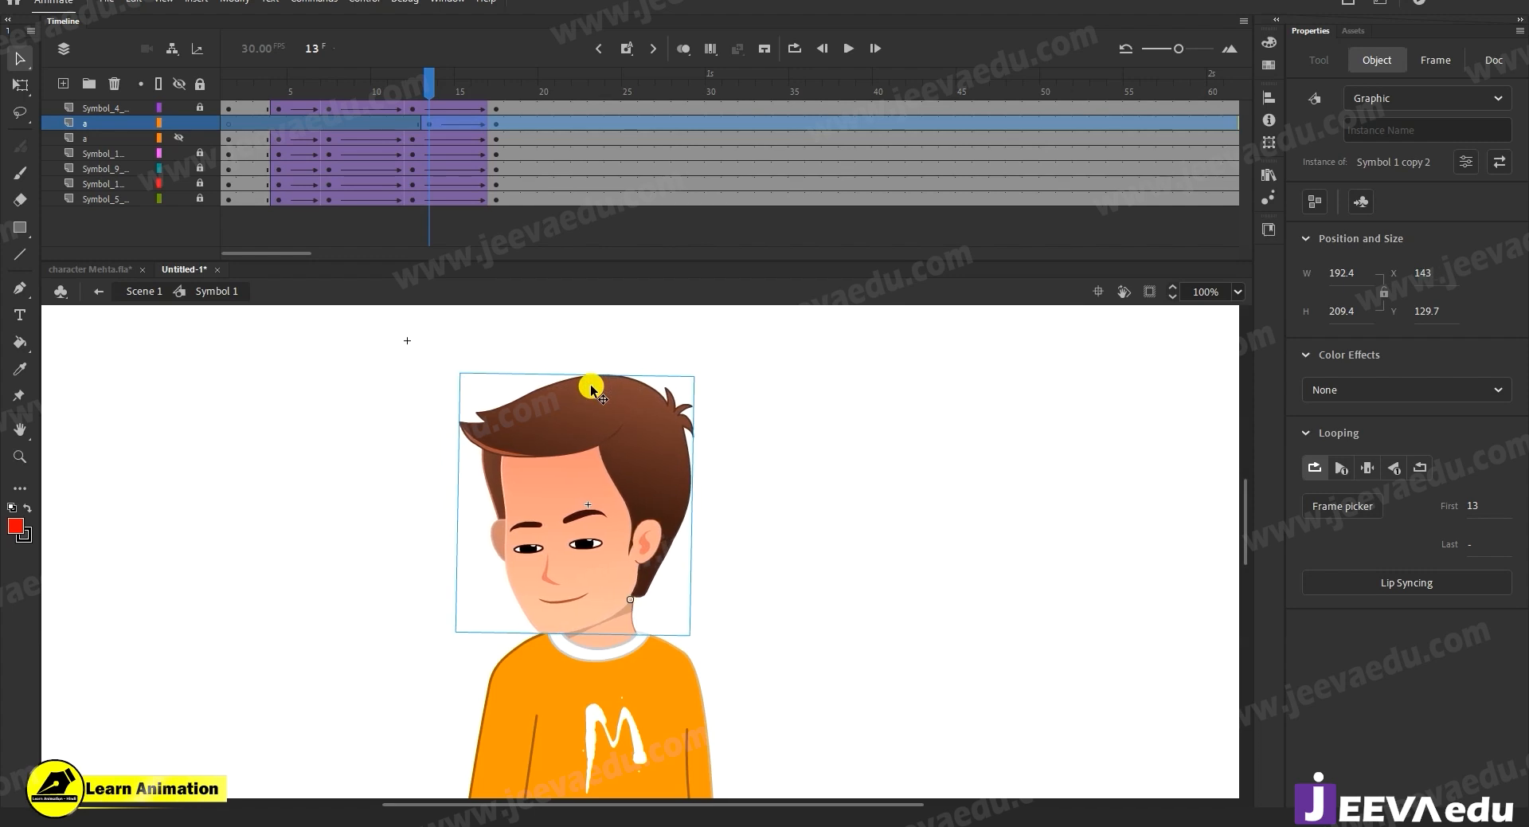
# Flip the upper a layer's head horizontally at frame 17.
pyautogui.click(494, 125)
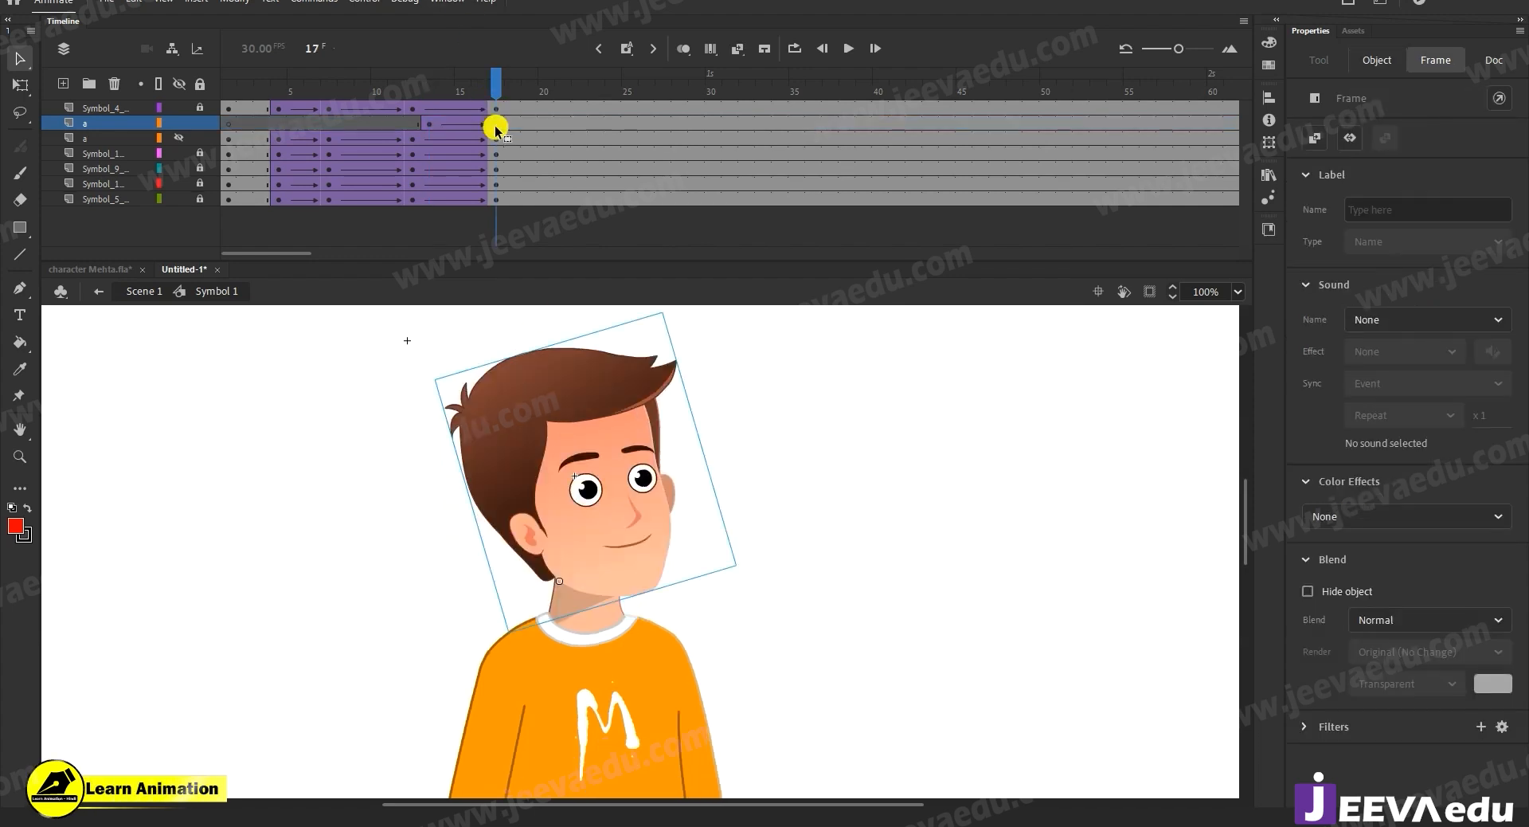
pyautogui.click(242, 8)
pyautogui.moveTo(328, 221)
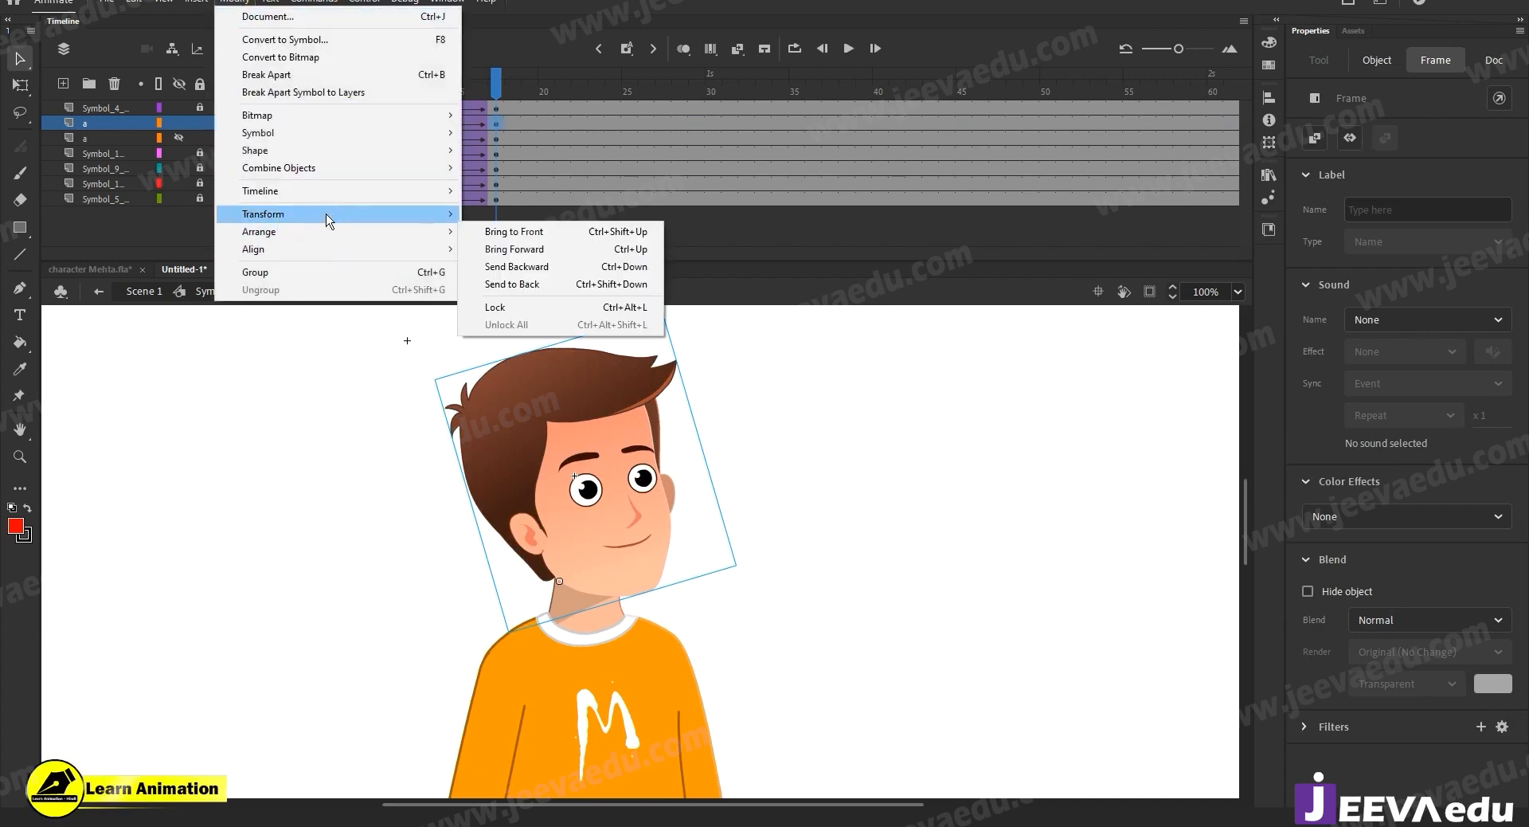
pyautogui.click(514, 385)
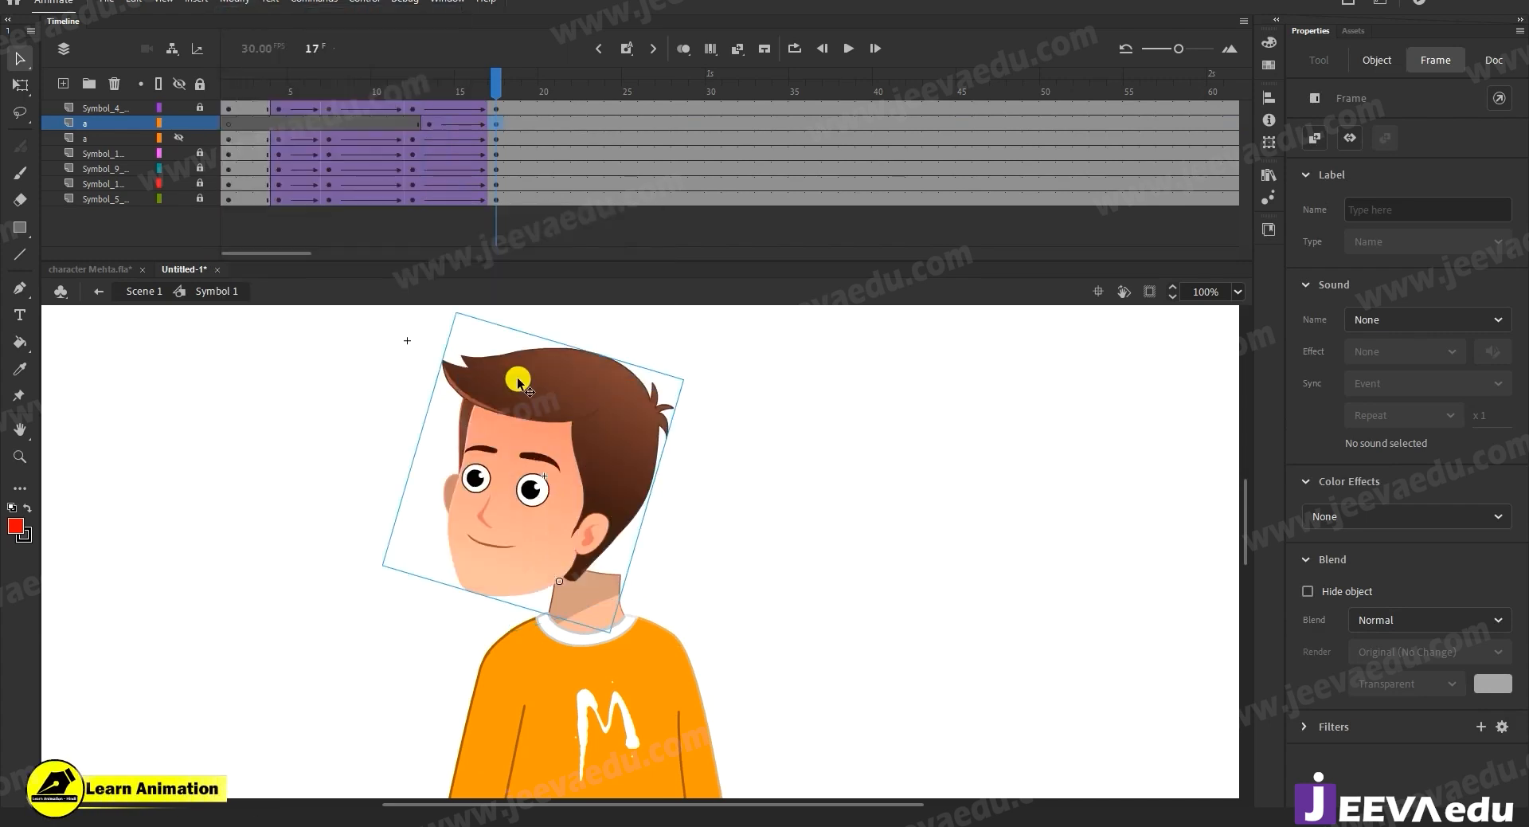
# Nudge the flipped head right at frame 17 until it sits over the neck.
pyautogui.press('Right')
pyautogui.press('Right')
pyautogui.press('Right')
pyautogui.press('Right')
pyautogui.press('Right')
pyautogui.press('Right')
pyautogui.press('Right')
pyautogui.press('Right')
pyautogui.press('Right')
pyautogui.press('Right')
pyautogui.press('Right')
pyautogui.press('Right')
pyautogui.press('Right')
pyautogui.press('Right')
pyautogui.press('Right')
pyautogui.press('Right')
pyautogui.press('Right')
pyautogui.press('Right')
pyautogui.press('Right')
pyautogui.press('Right')
pyautogui.press('Right')
pyautogui.press('Right')
pyautogui.press('Right')
pyautogui.press('Right')
pyautogui.press('Right')
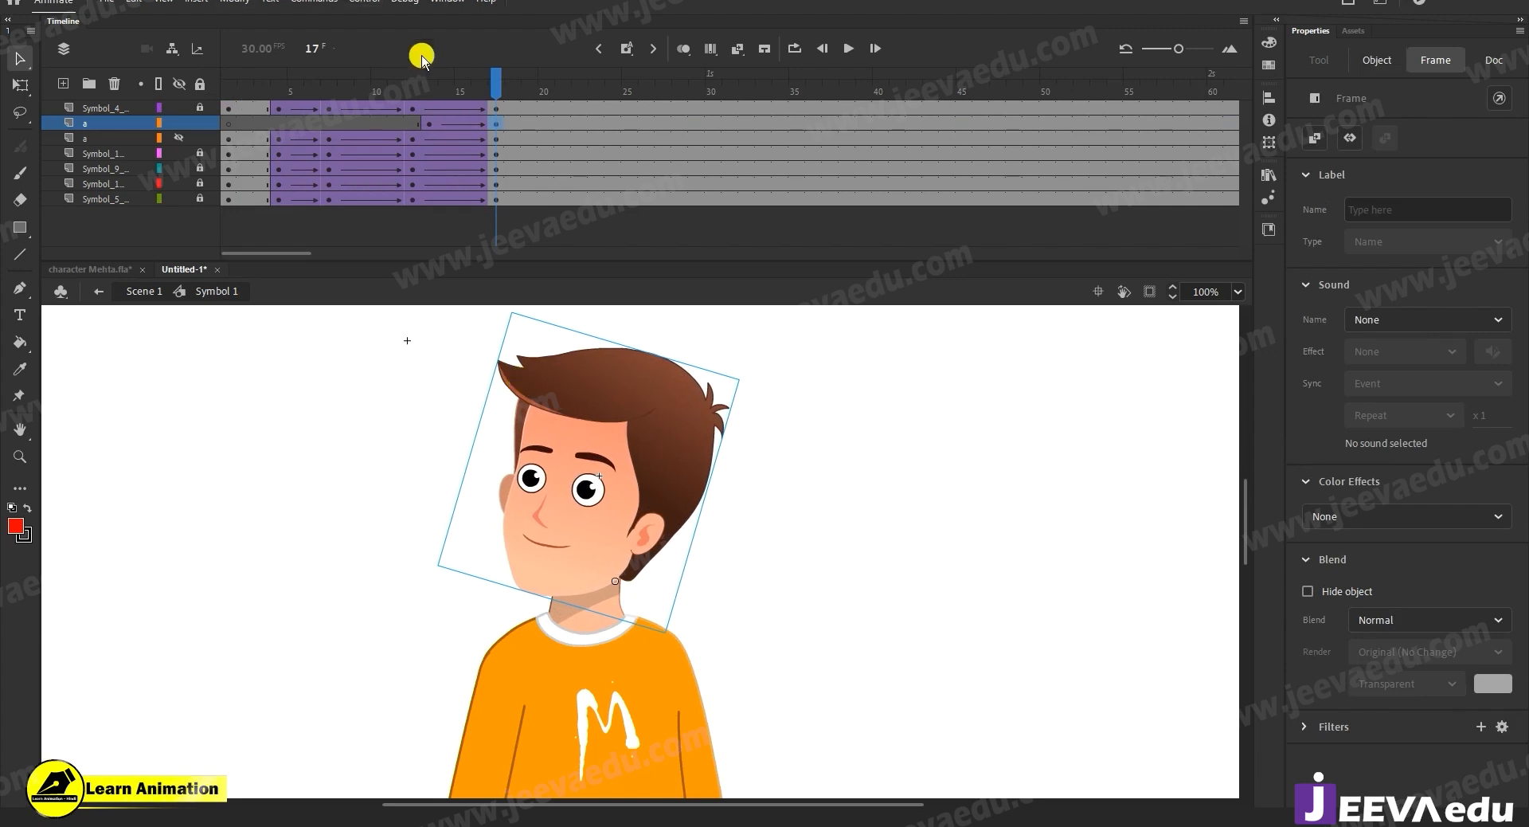
# Replace the upper a layer's tween between frames 13 and 17 with a new classic tween, easing out at 100.
pyautogui.click(430, 110)
pyautogui.moveTo(430, 110)
pyautogui.mouseDown()
pyautogui.moveTo(550, 80)
pyautogui.moveTo(433, 136)
pyautogui.mouseUp()
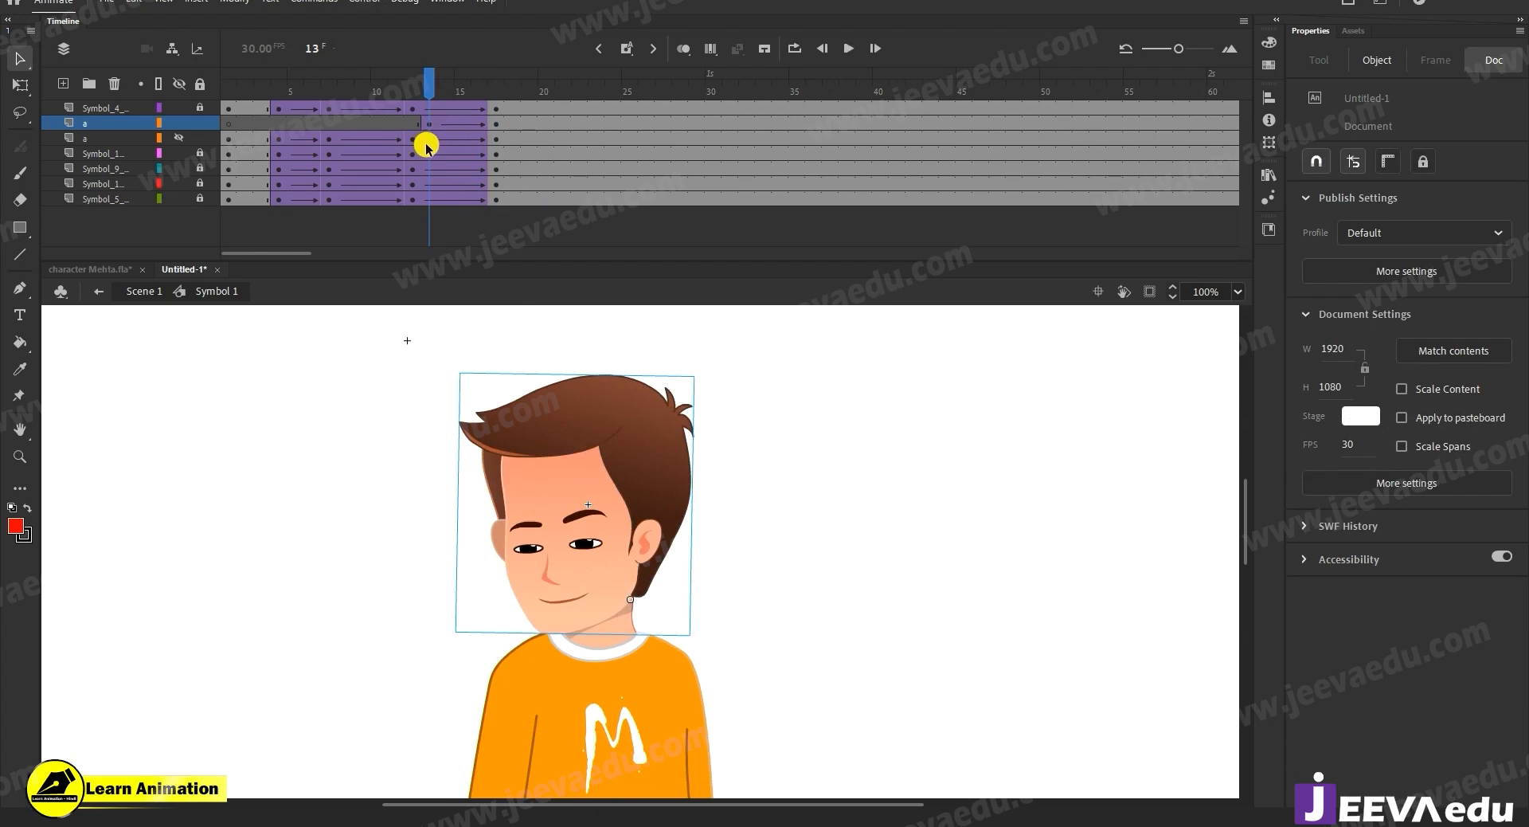
pyautogui.click(444, 124)
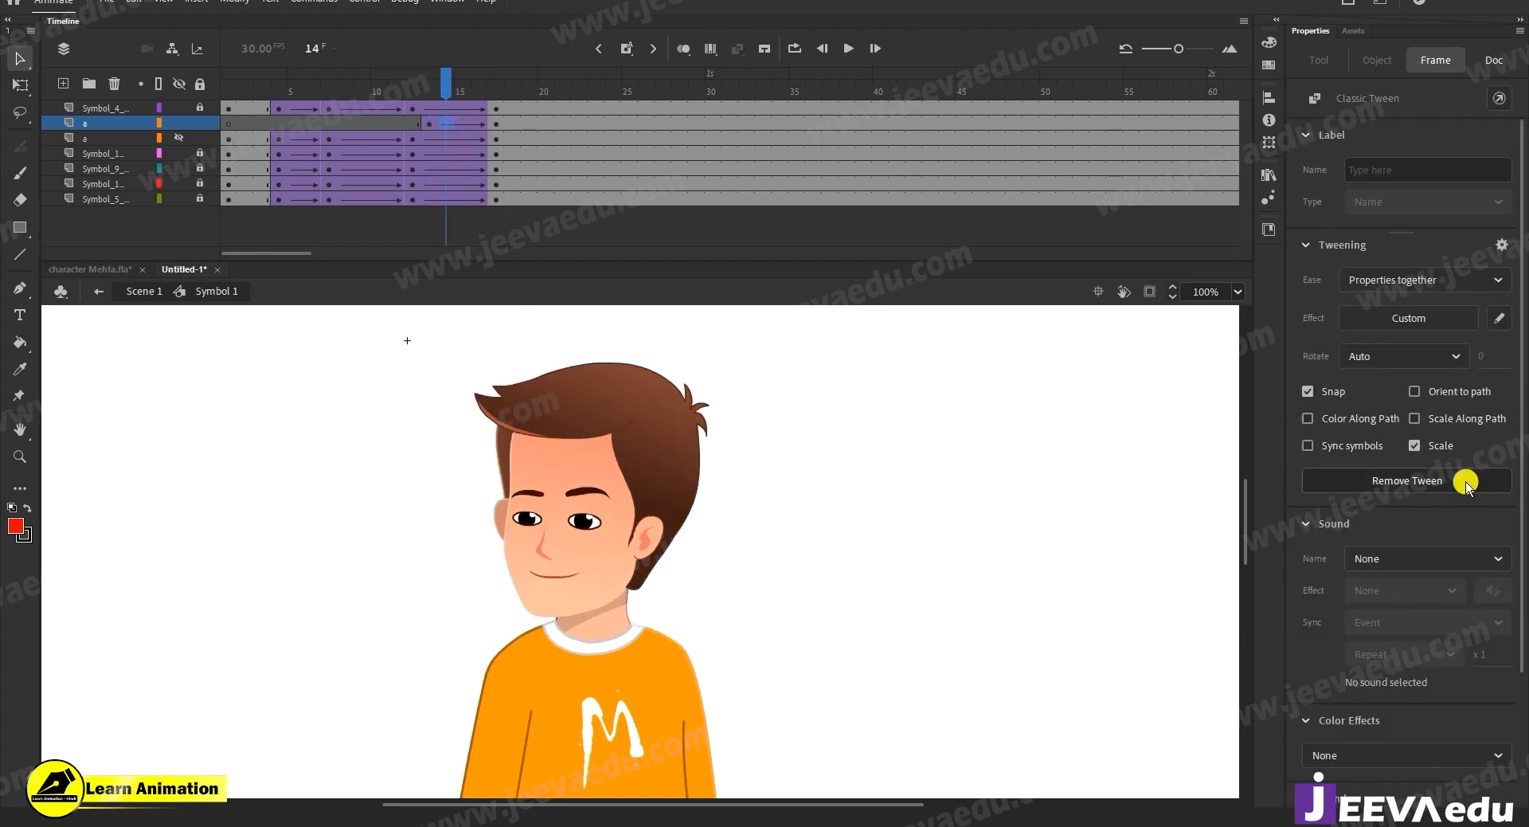
pyautogui.rightClick(445, 127)
pyautogui.click(448, 132)
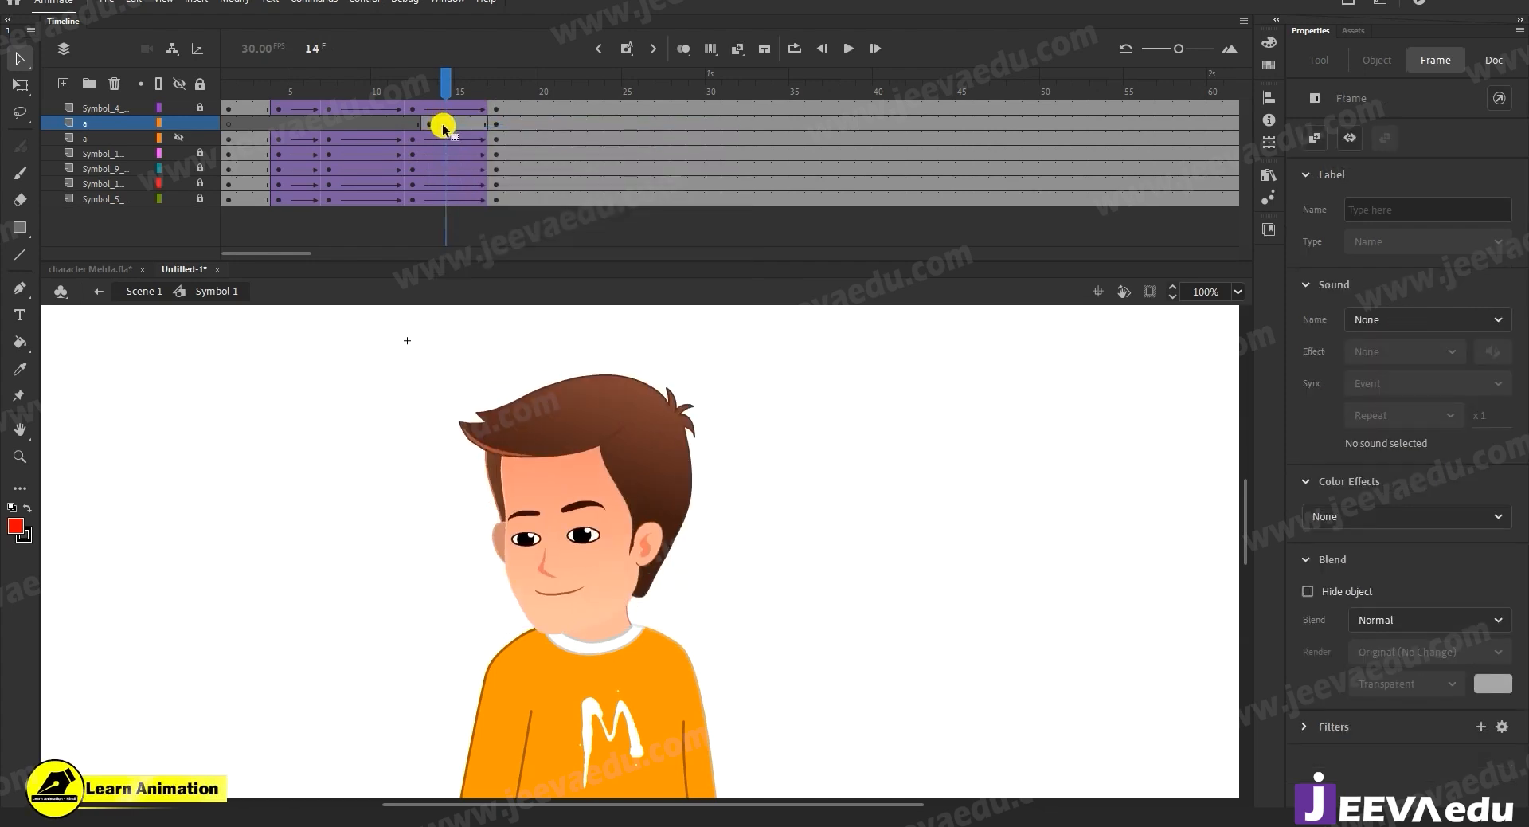
pyautogui.rightClick(446, 127)
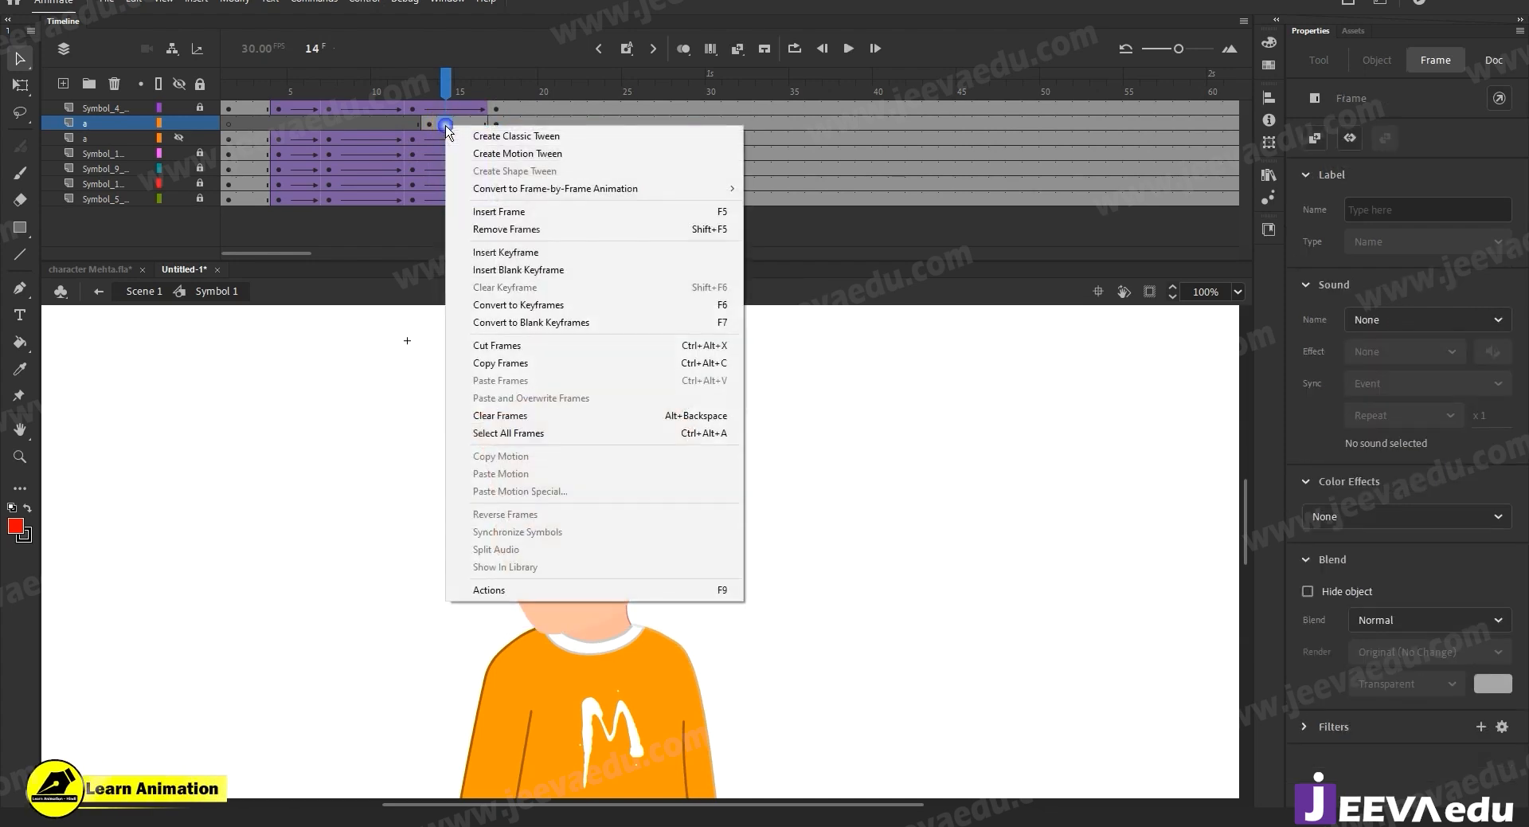
pyautogui.click(481, 137)
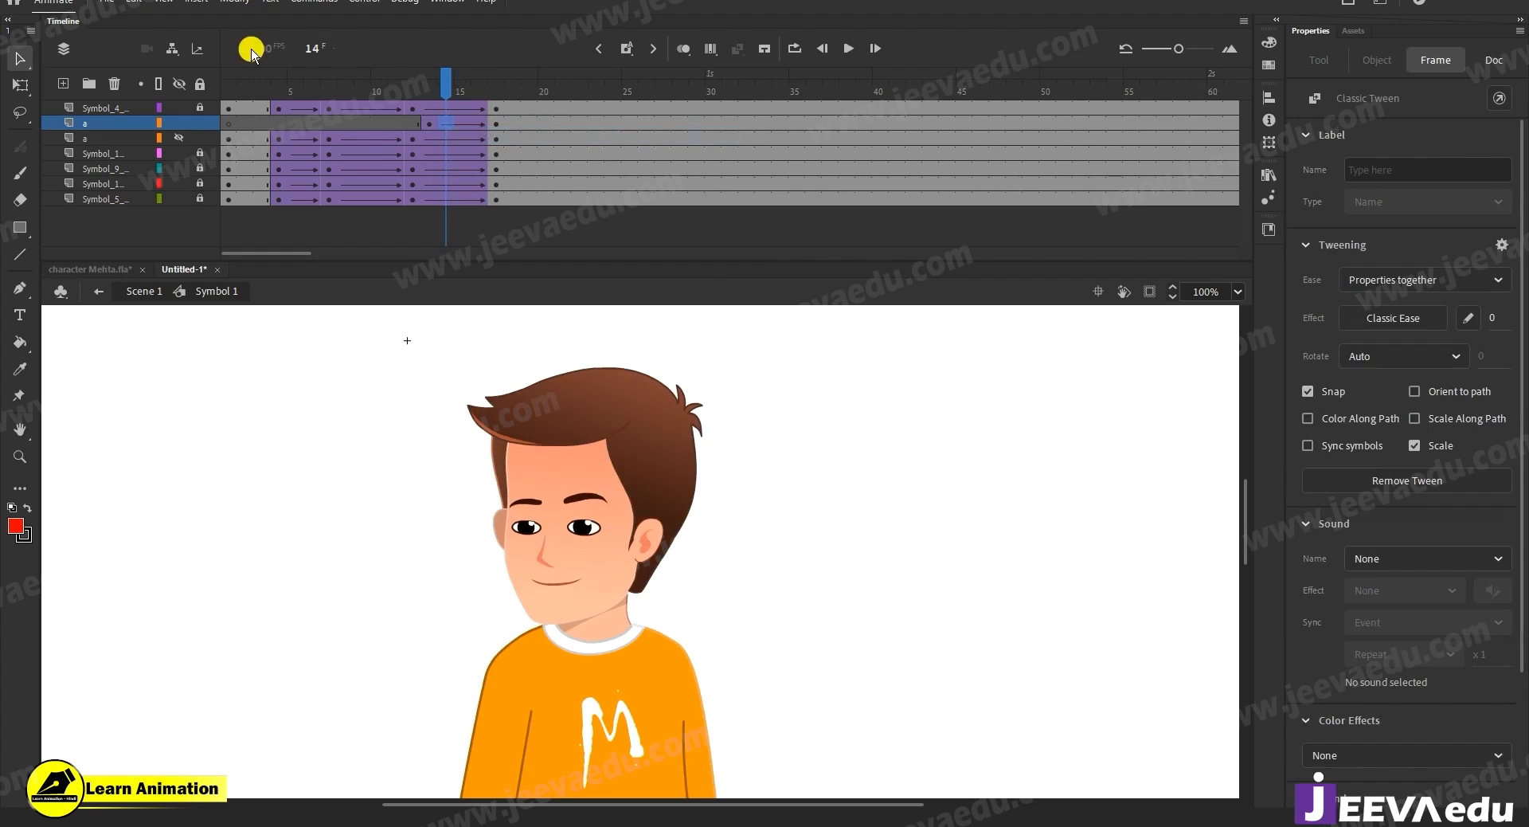
pyautogui.press('Return')
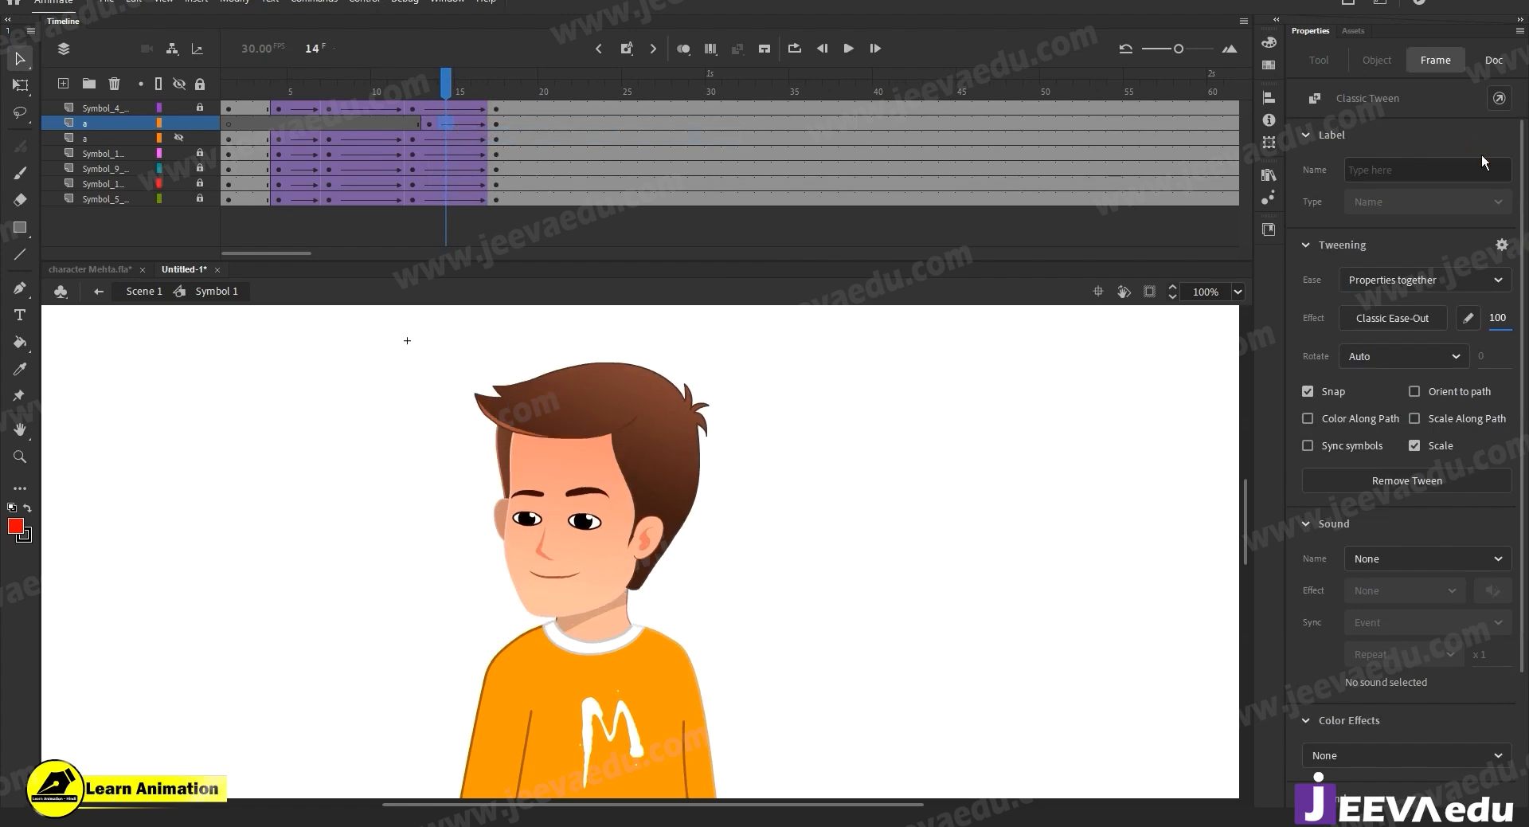
# Play the head turn from the first frame to review the motion with the lower a layer hidden.
pyautogui.moveTo(443, 92); pyautogui.dragTo(209, 133)
pyautogui.press('Return')
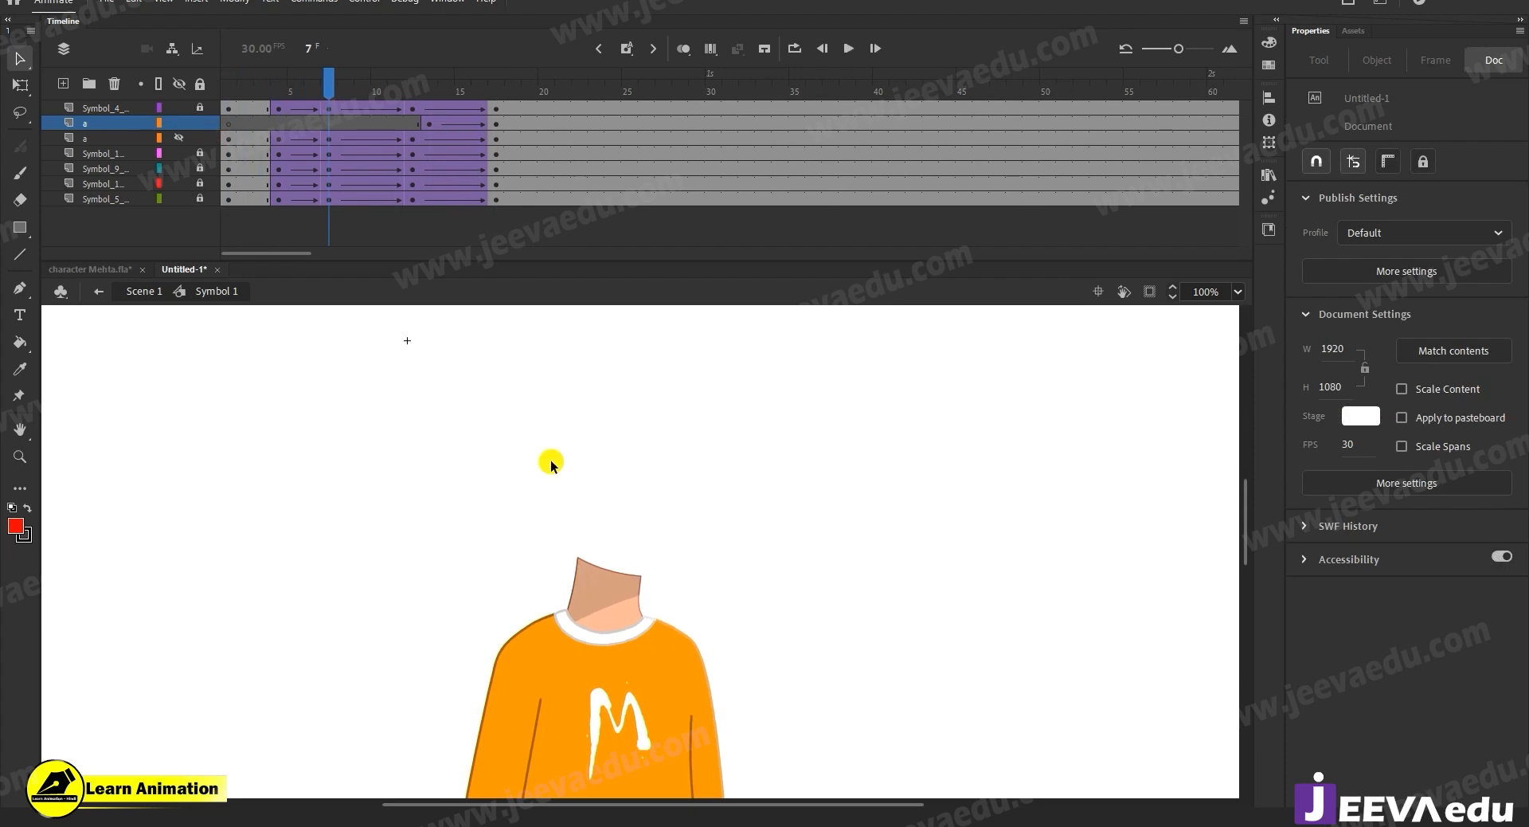
pyautogui.press('z')
pyautogui.keyDown('alt'); pyautogui.click(642, 640); pyautogui.keyUp('alt')
pyautogui.press('Return')
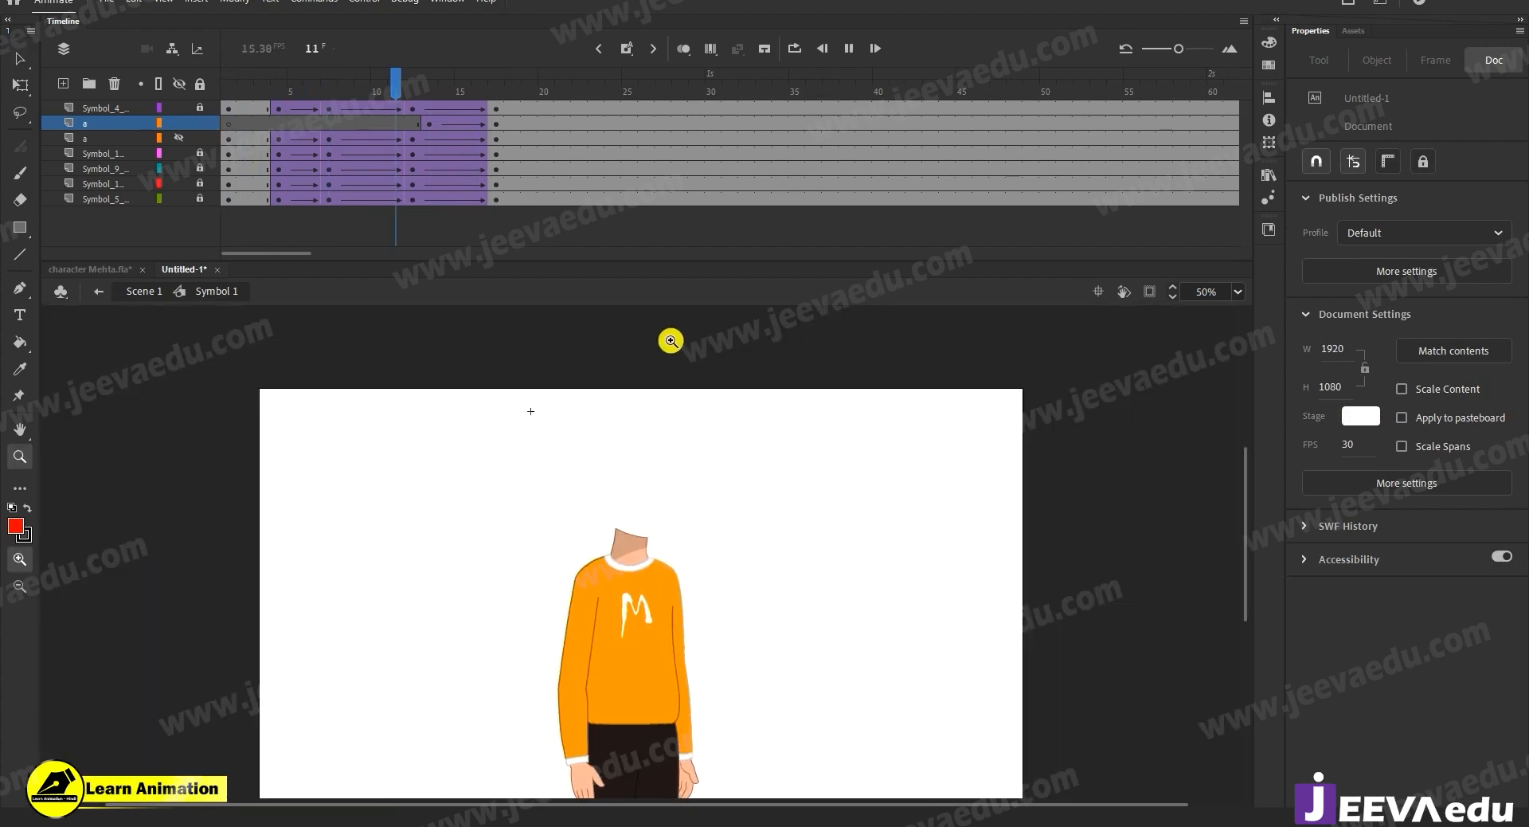
# Show the lower a layer again and delete its head at frame 13.
pyautogui.moveTo(478, 93); pyautogui.dragTo(433, 130)
pyautogui.click(570, 527)
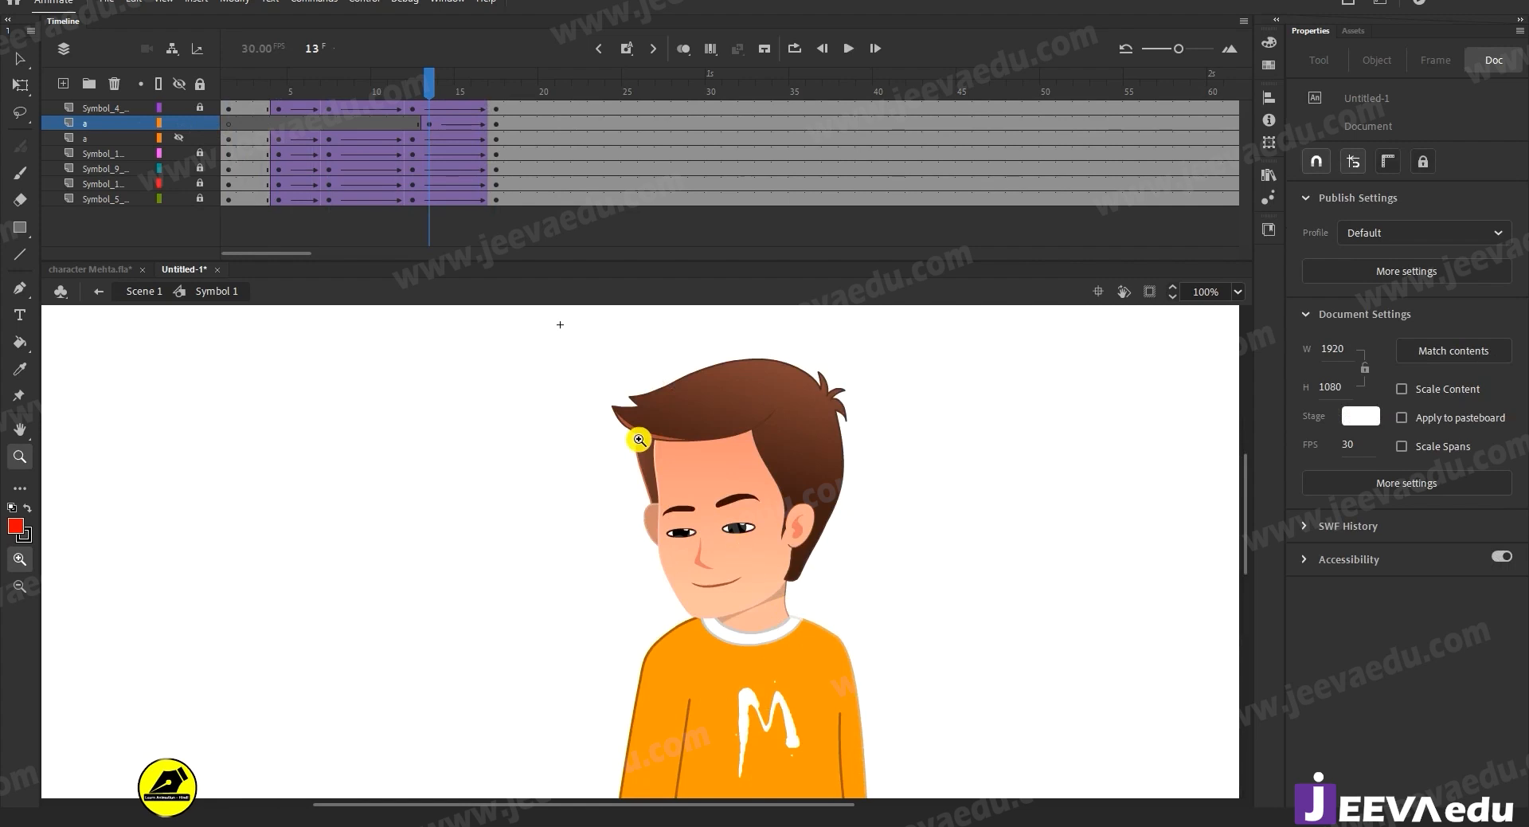
pyautogui.click(428, 126)
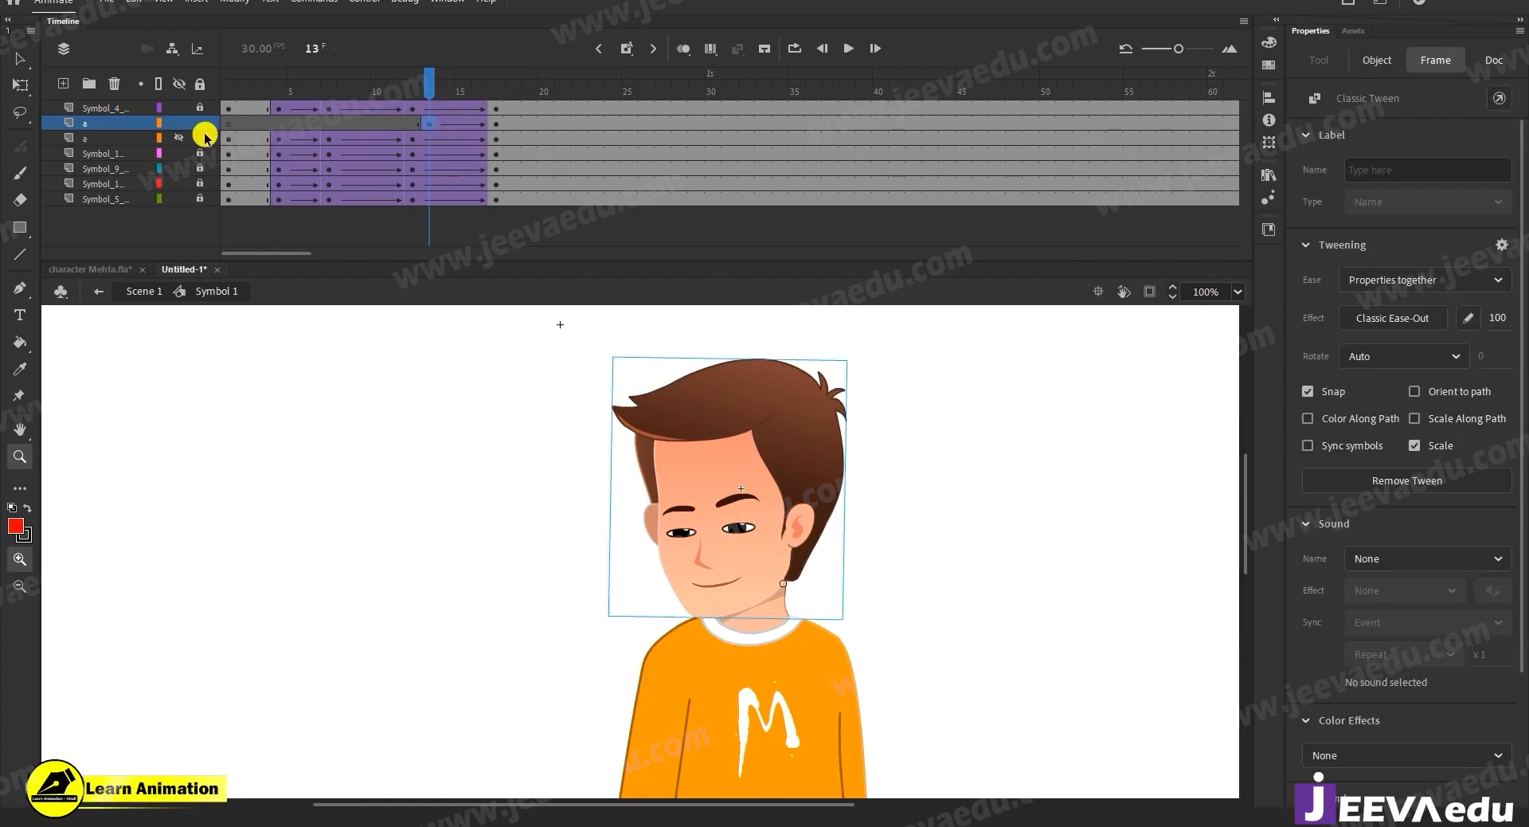
pyautogui.click(112, 140)
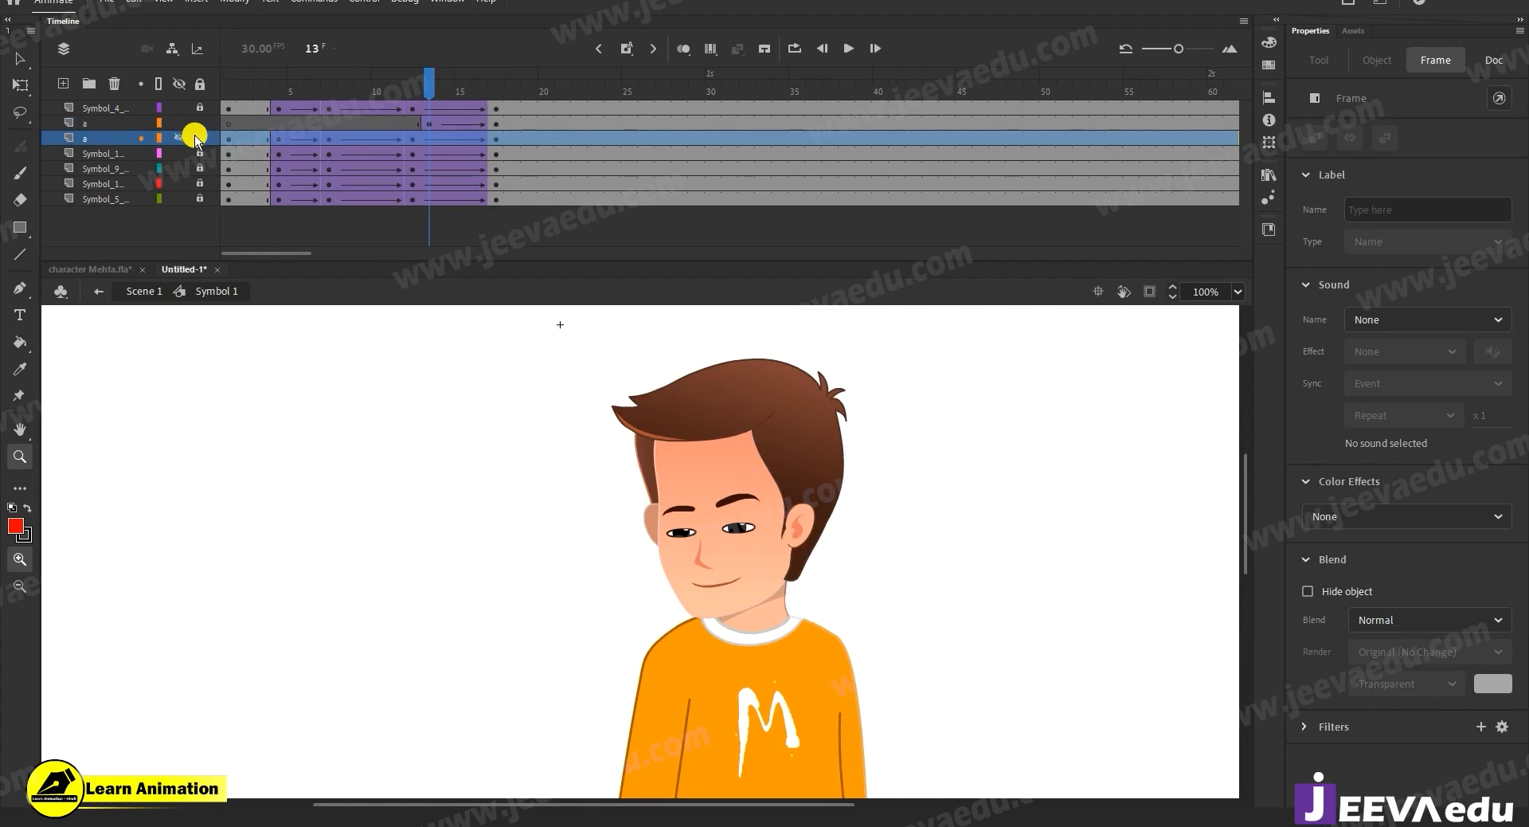
pyautogui.click(428, 138)
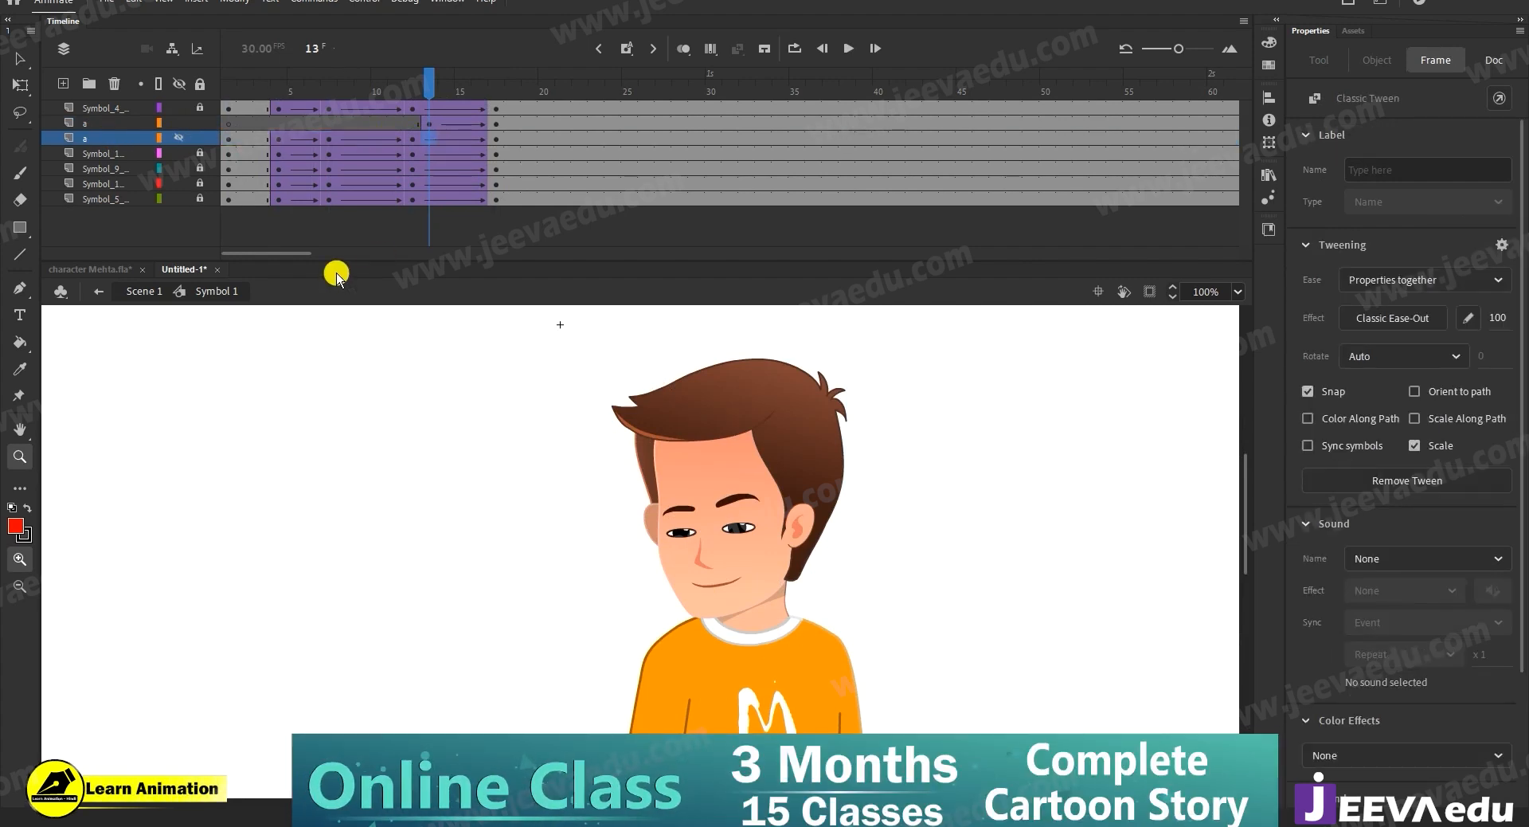
pyautogui.click(173, 151)
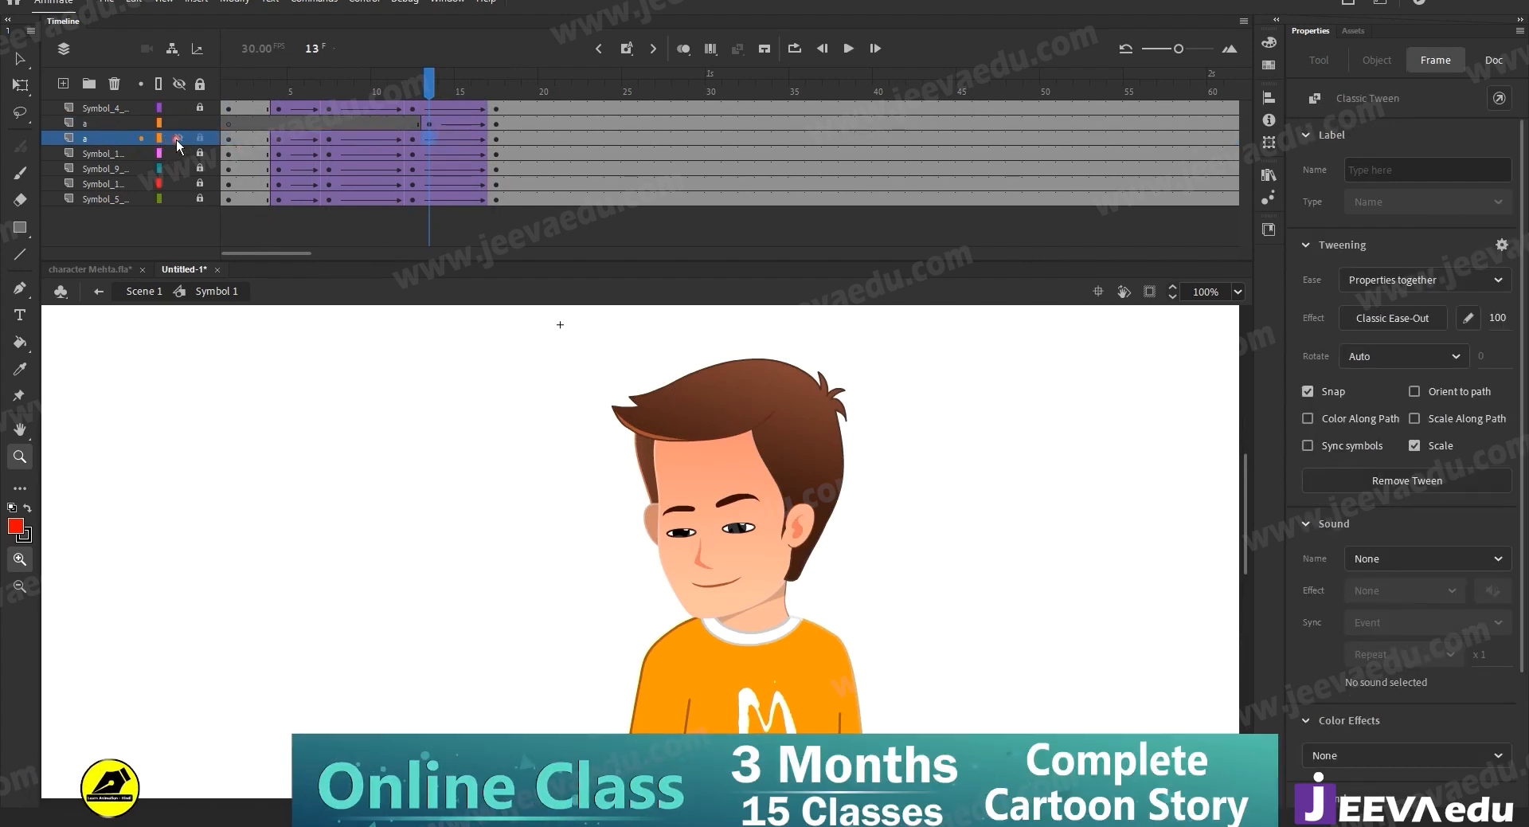
pyautogui.click(827, 547)
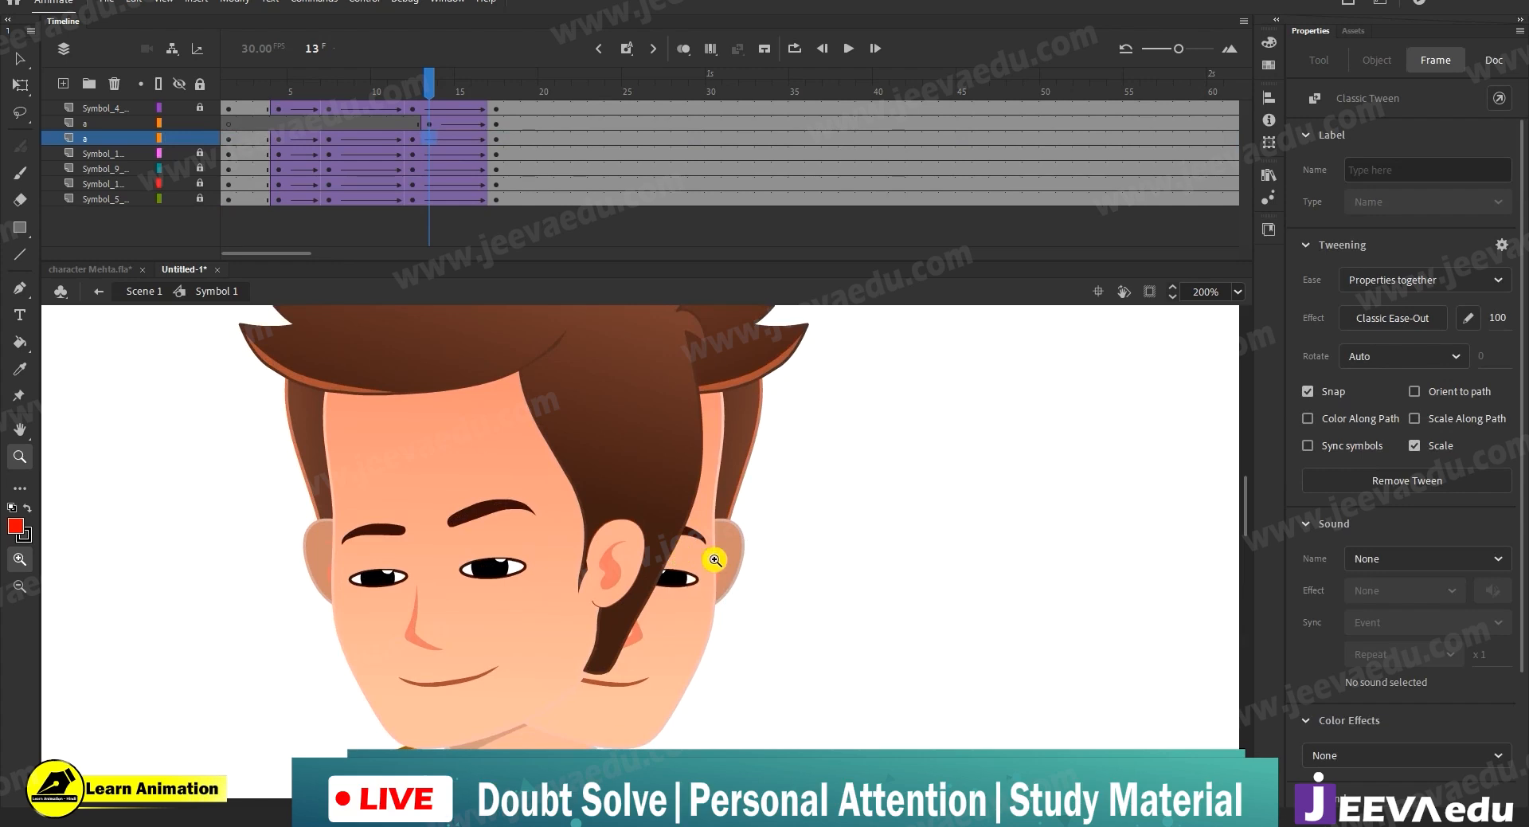
pyautogui.keyDown('alt'); pyautogui.click(663, 624); pyautogui.keyUp('alt')
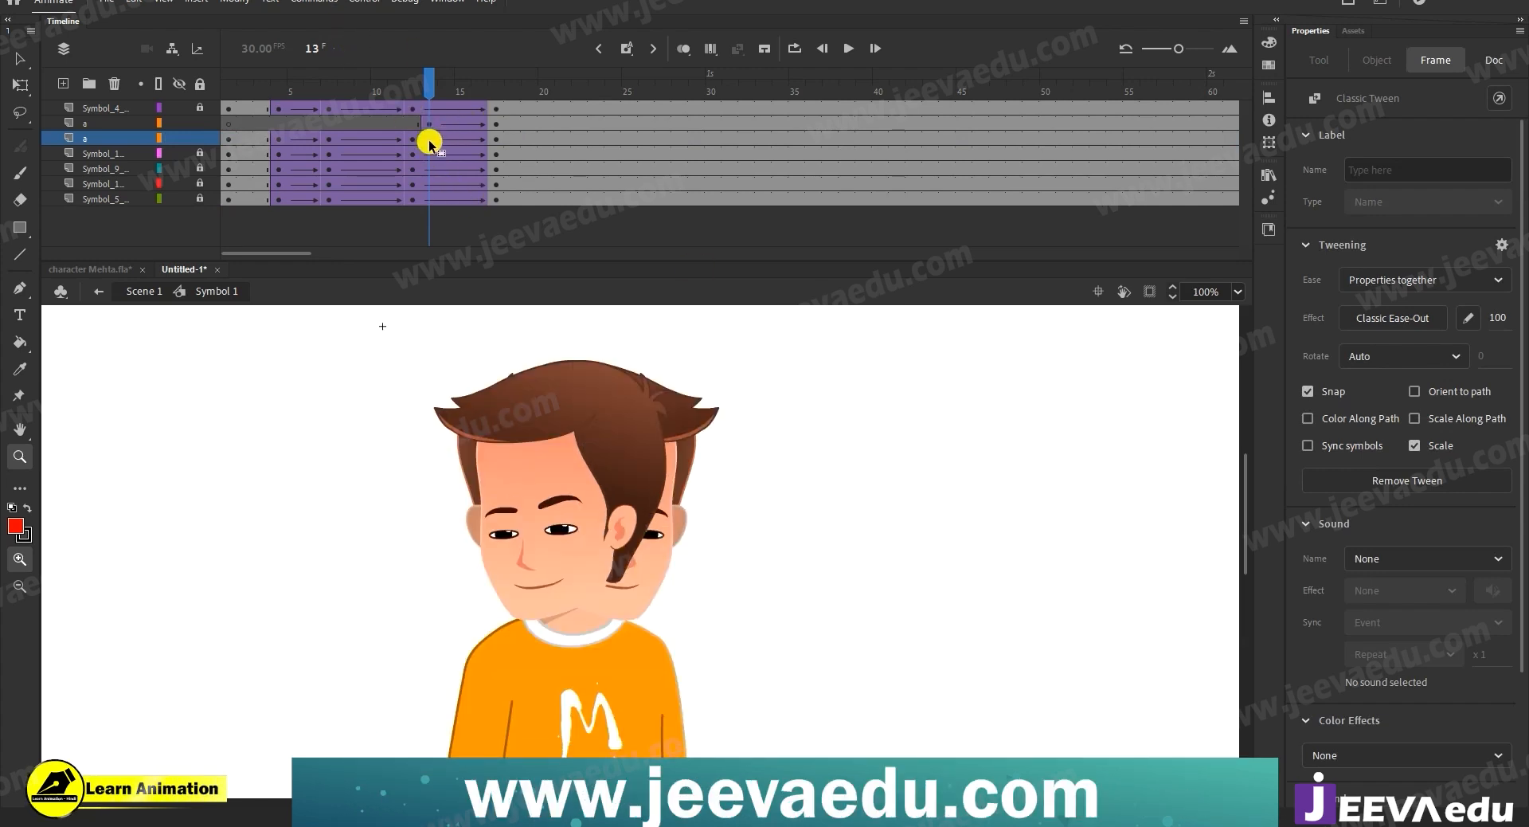
pyautogui.press('Delete')
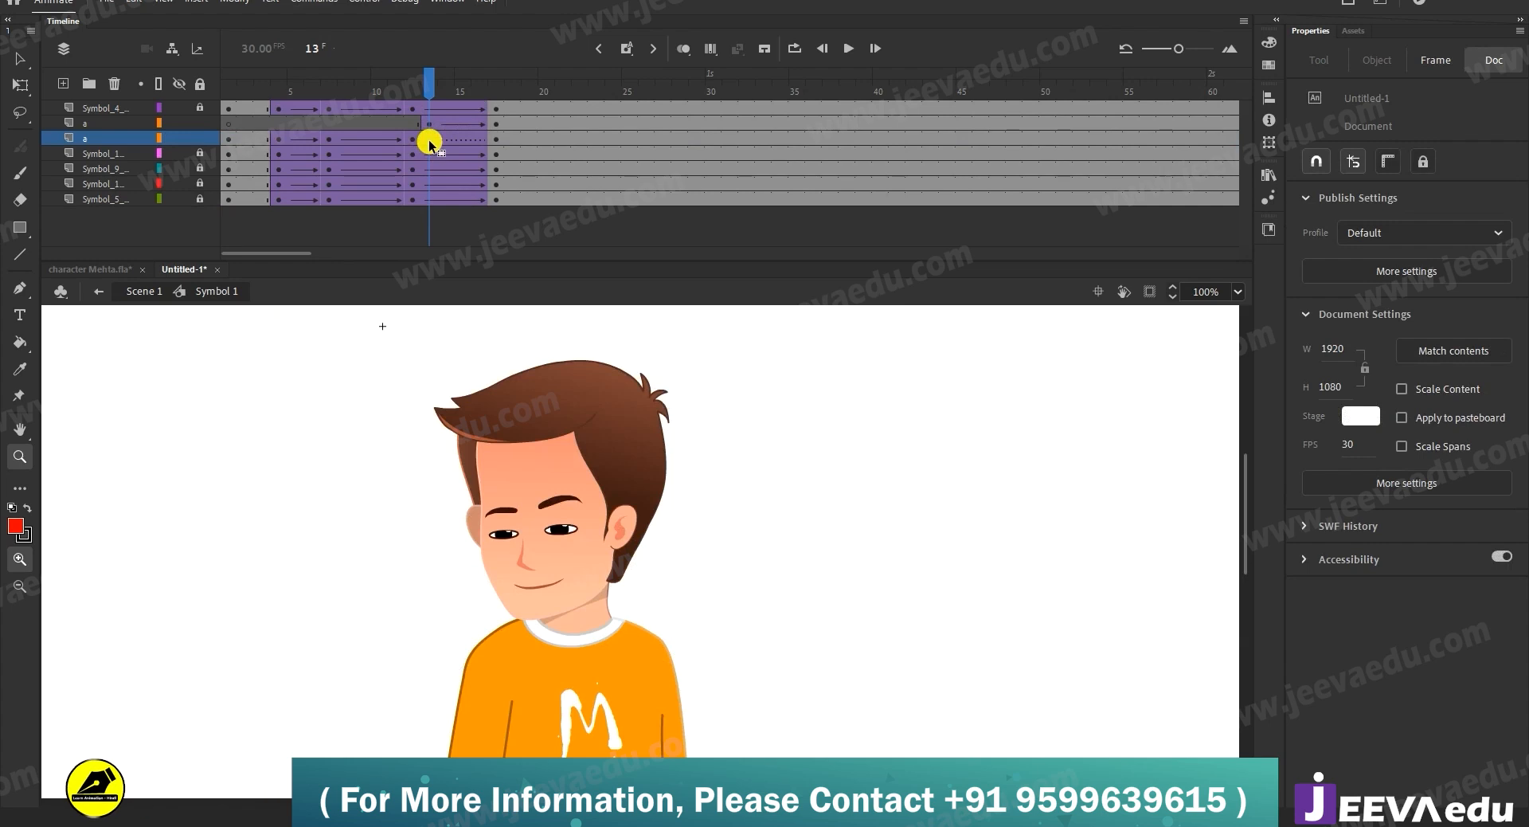
# Remove the lower a layer's classic tween at frame 13 and clear its keyframe at frame 17.
pyautogui.rightClick(430, 145)
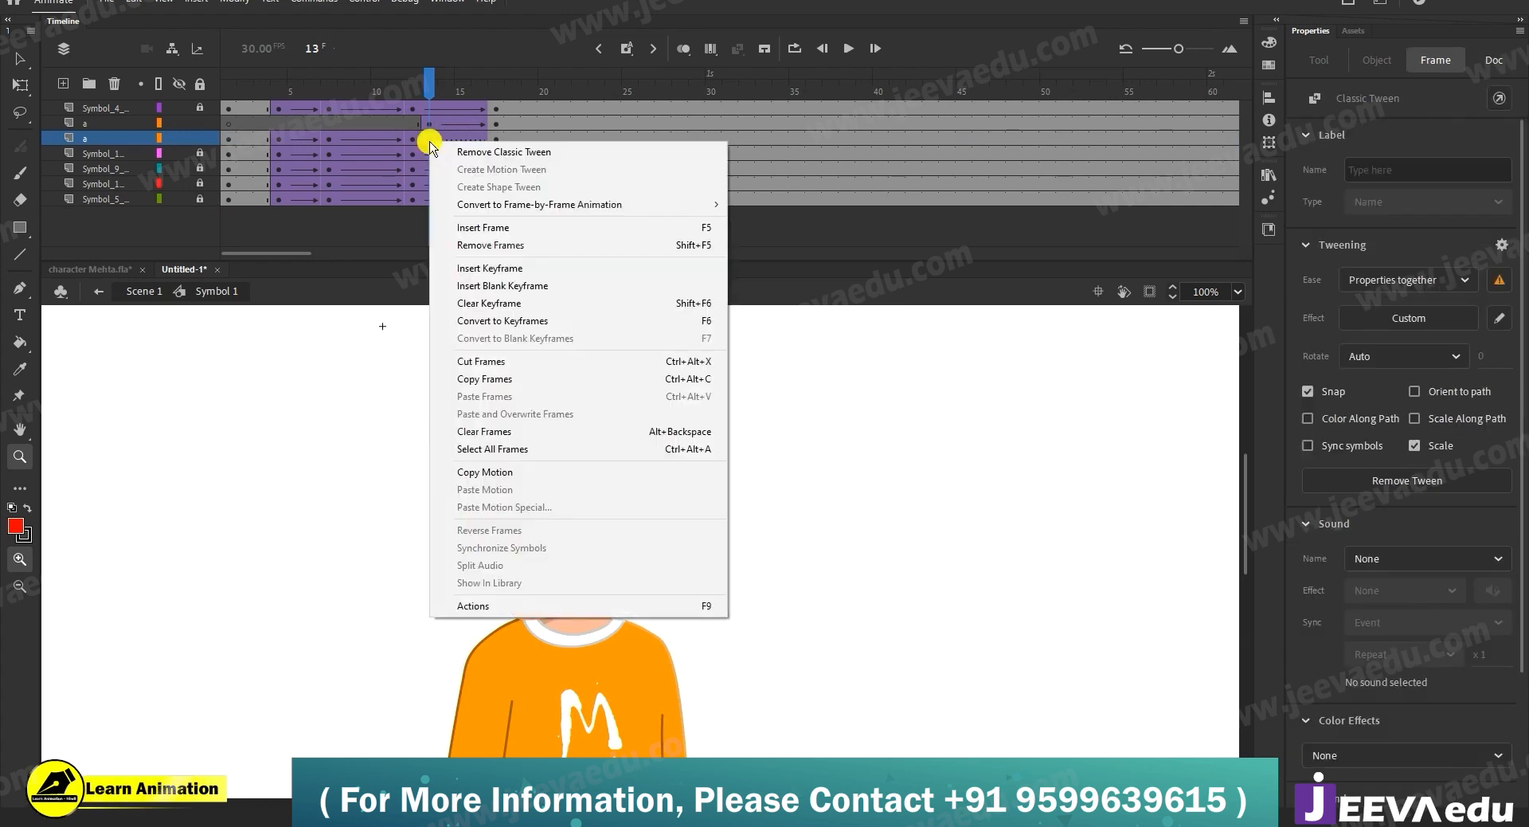
pyautogui.click(476, 152)
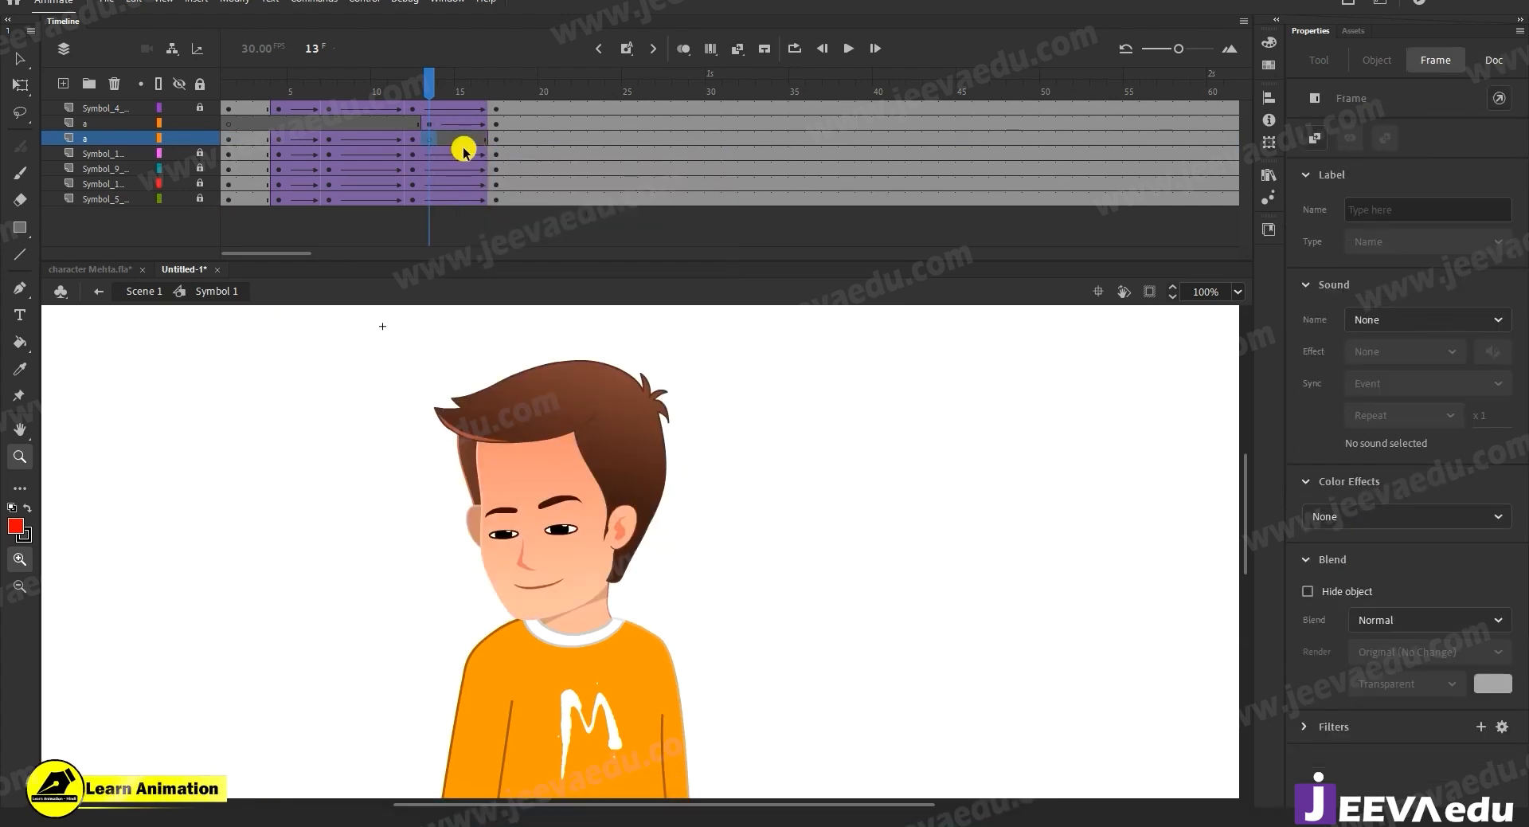
pyautogui.click(470, 133)
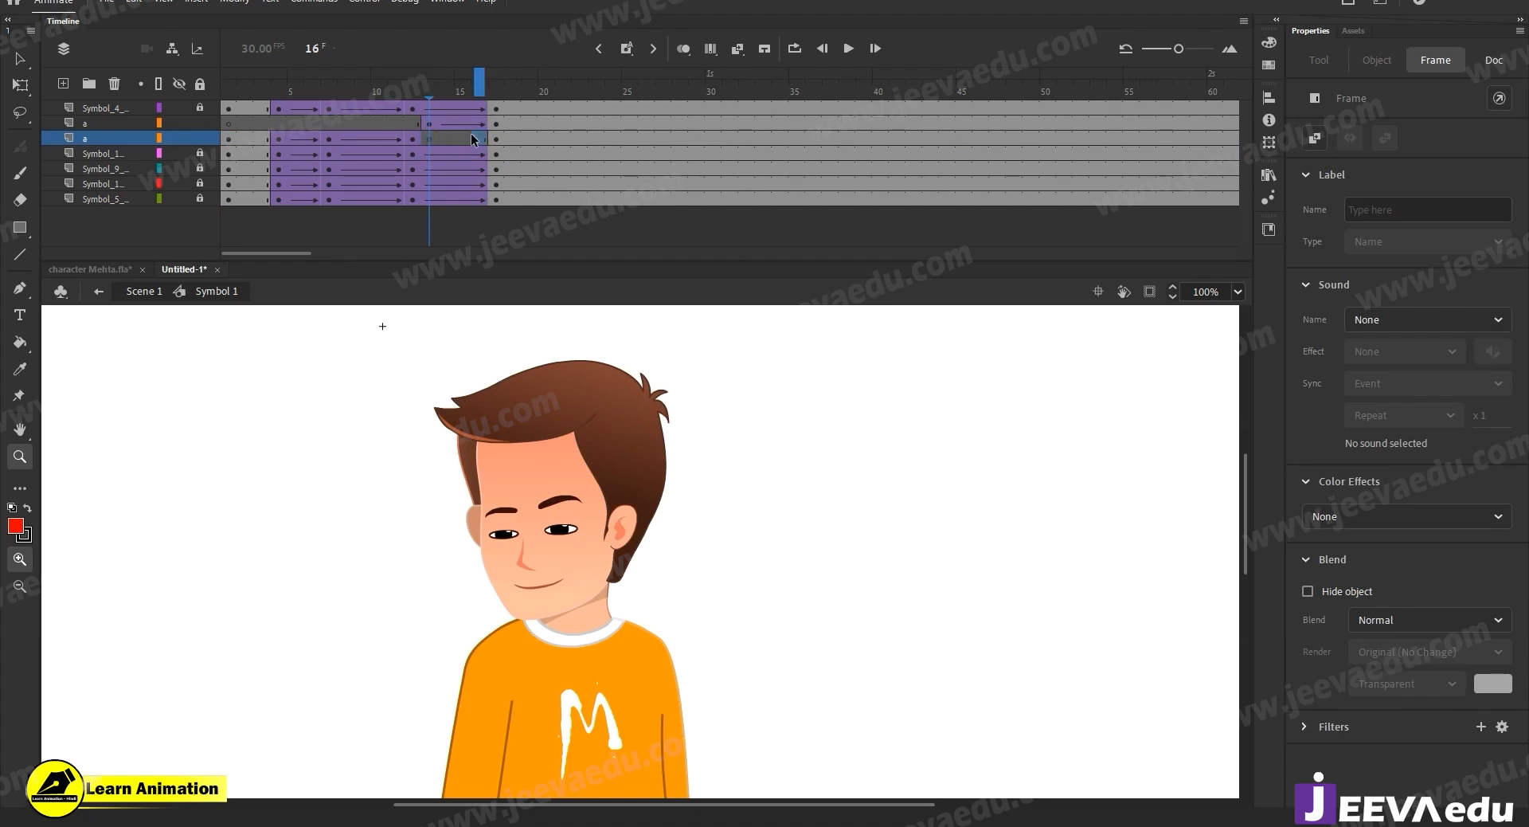
pyautogui.click(431, 135)
pyautogui.click(499, 142)
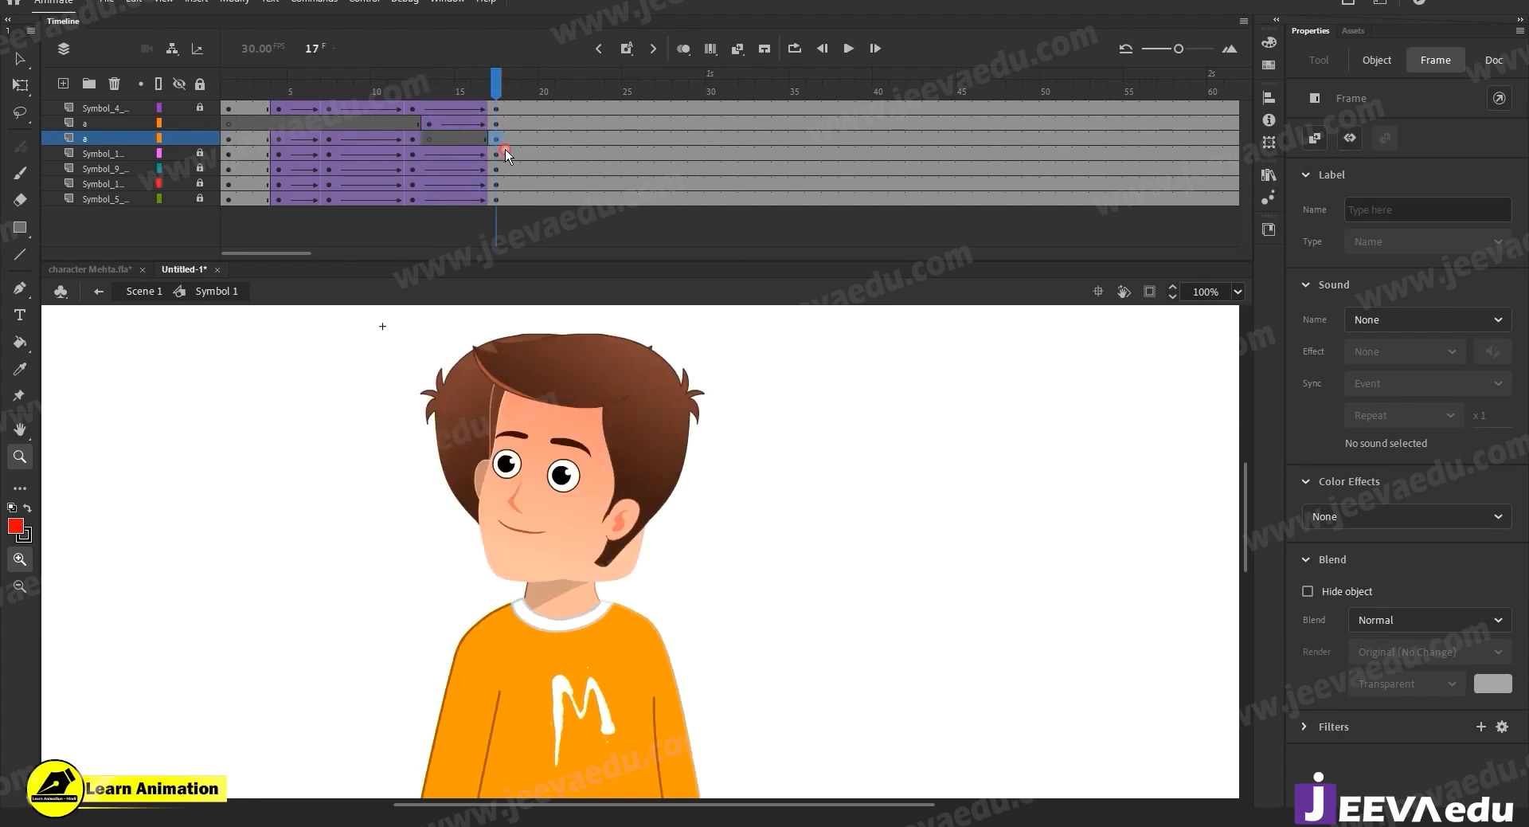
pyautogui.rightClick(504, 150)
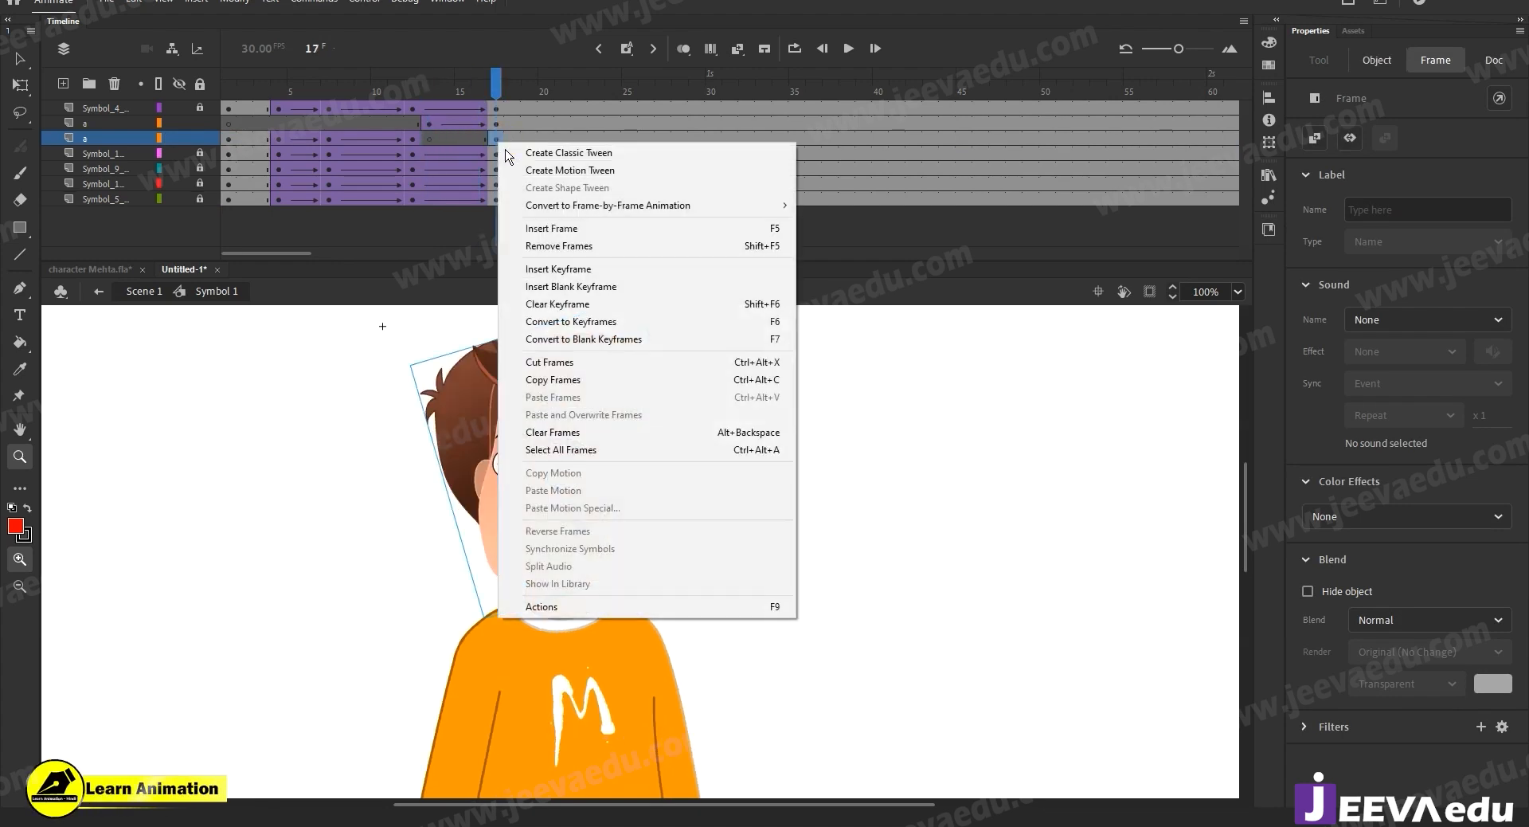
pyautogui.click(557, 304)
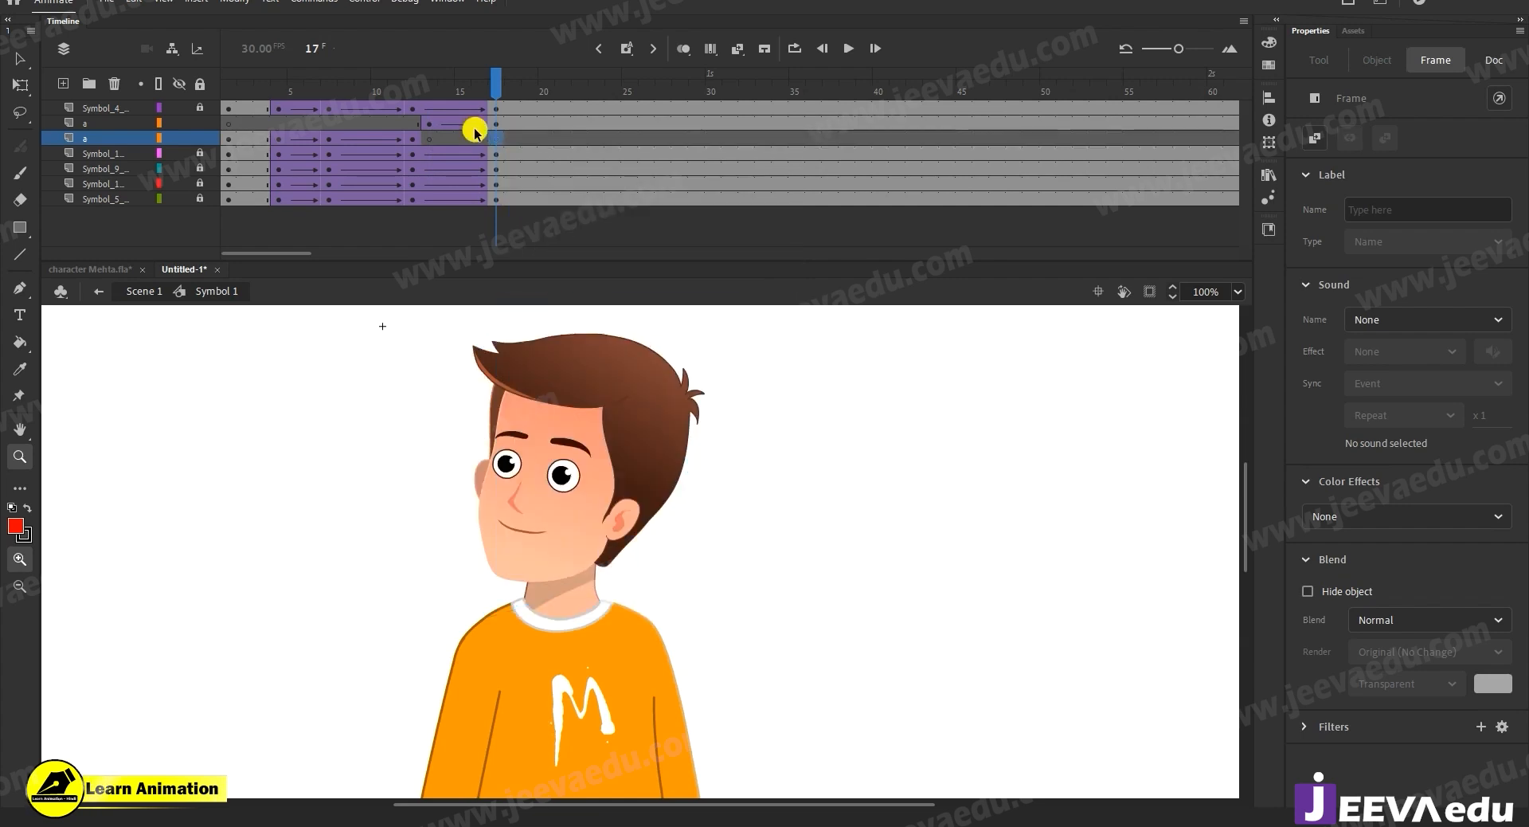
# Check the switch between the two heads at frames 12 and 13, and play the head turn from frame 1.
pyautogui.click(428, 140)
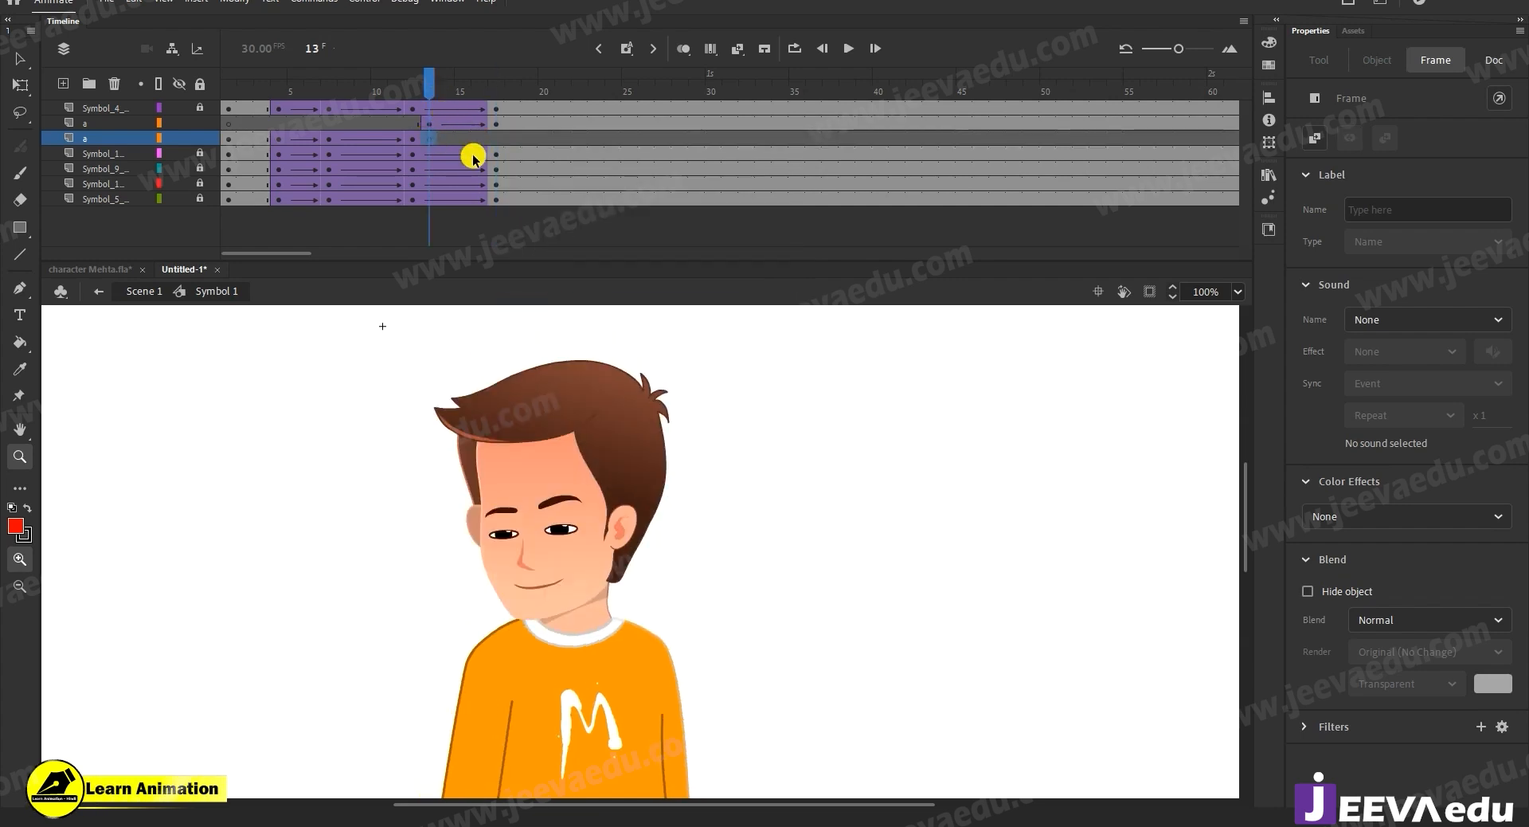
pyautogui.moveTo(428, 85); pyautogui.dragTo(464, 89)
pyautogui.click(430, 124)
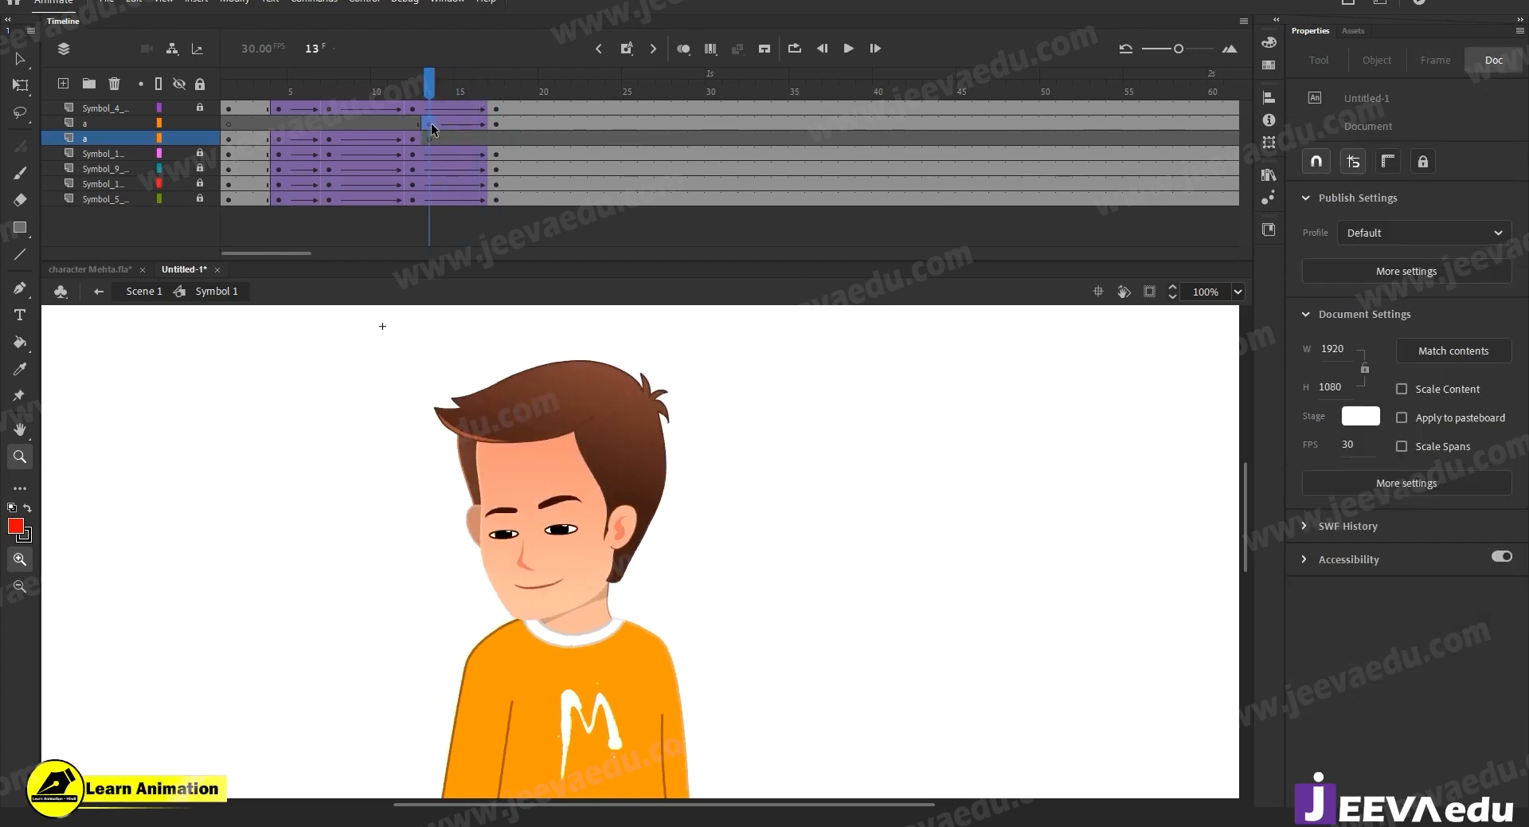
pyautogui.click(414, 138)
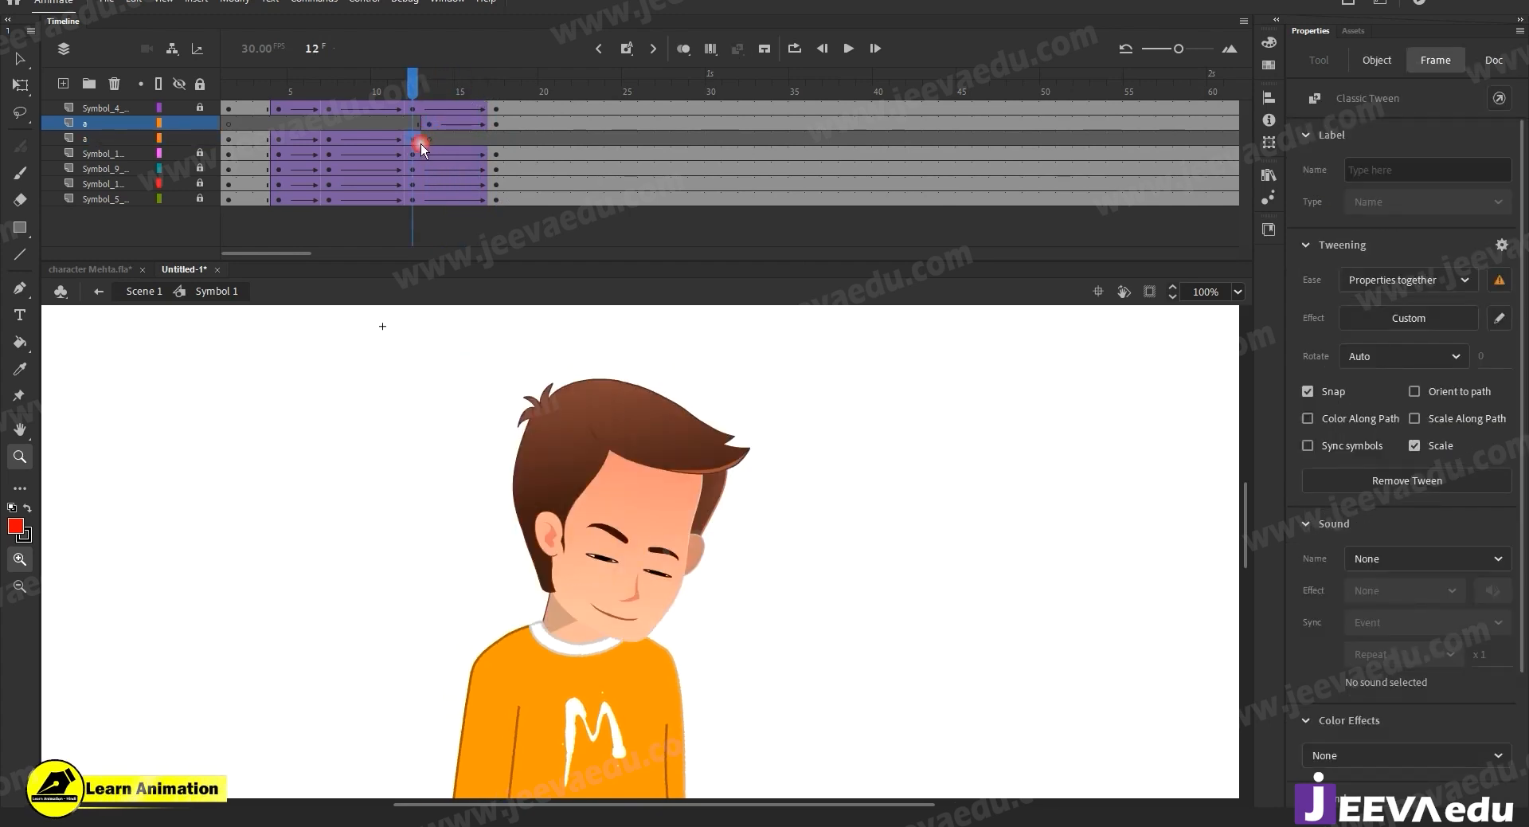
pyautogui.click(413, 84)
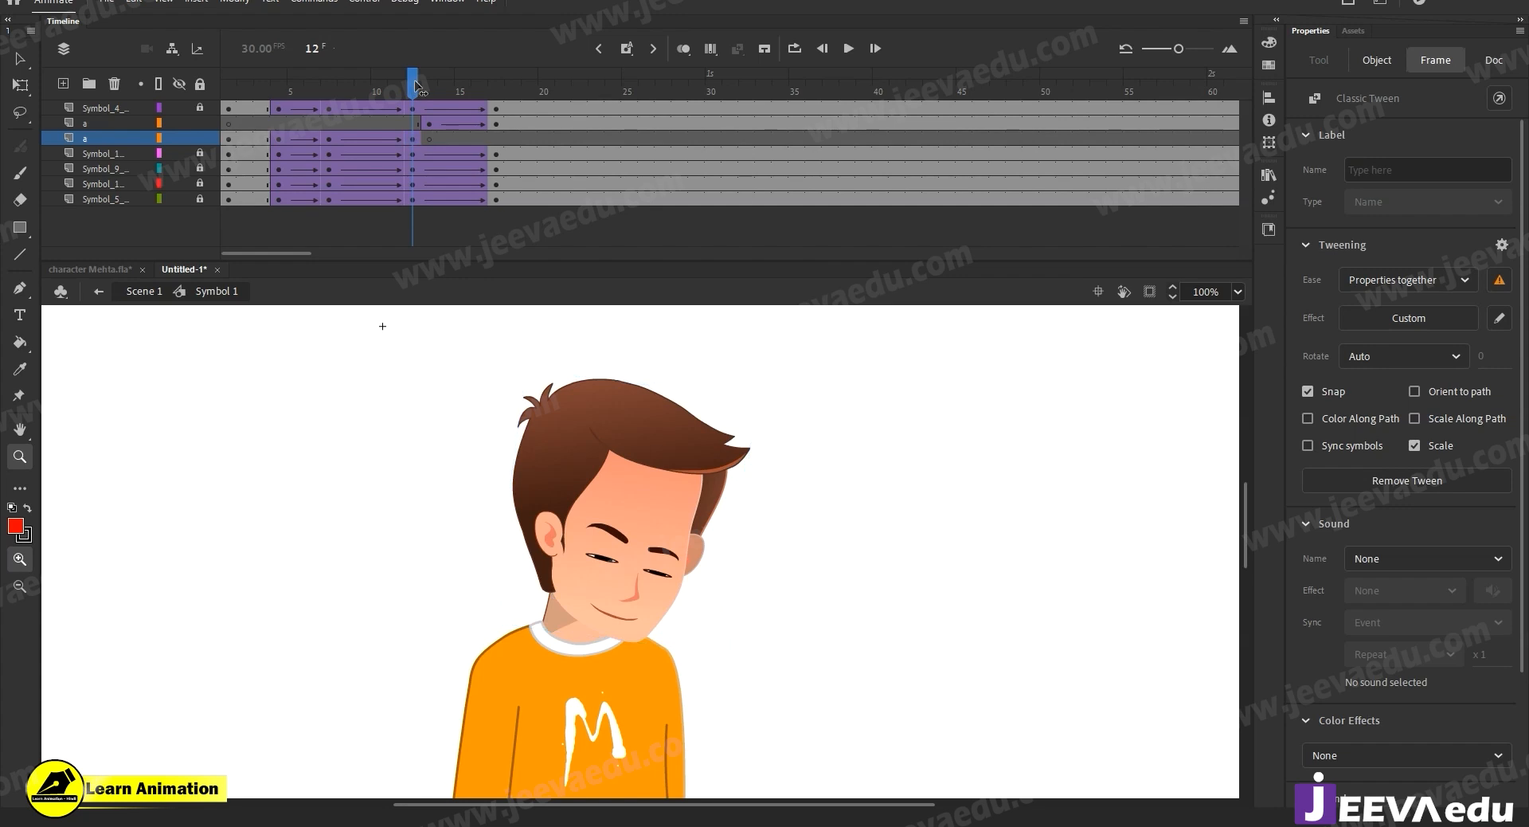
pyautogui.moveTo(413, 96); pyautogui.dragTo(228, 93)
pyautogui.press('Return')
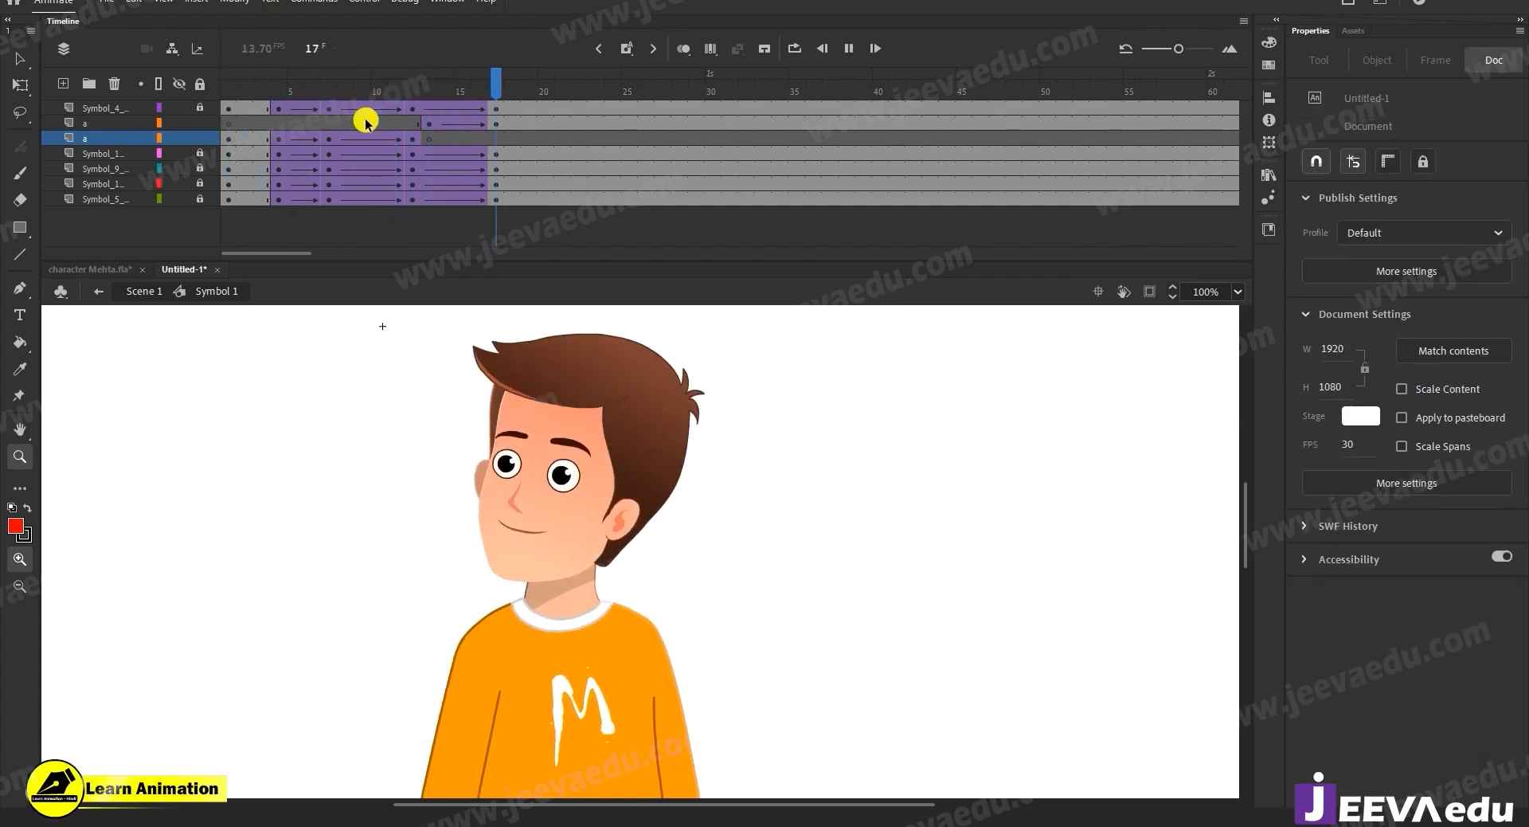
# Rotate the upper a layer's flipped head slightly at frame 13 with Free Transform.
pyautogui.moveTo(506, 82); pyautogui.dragTo(425, 122)
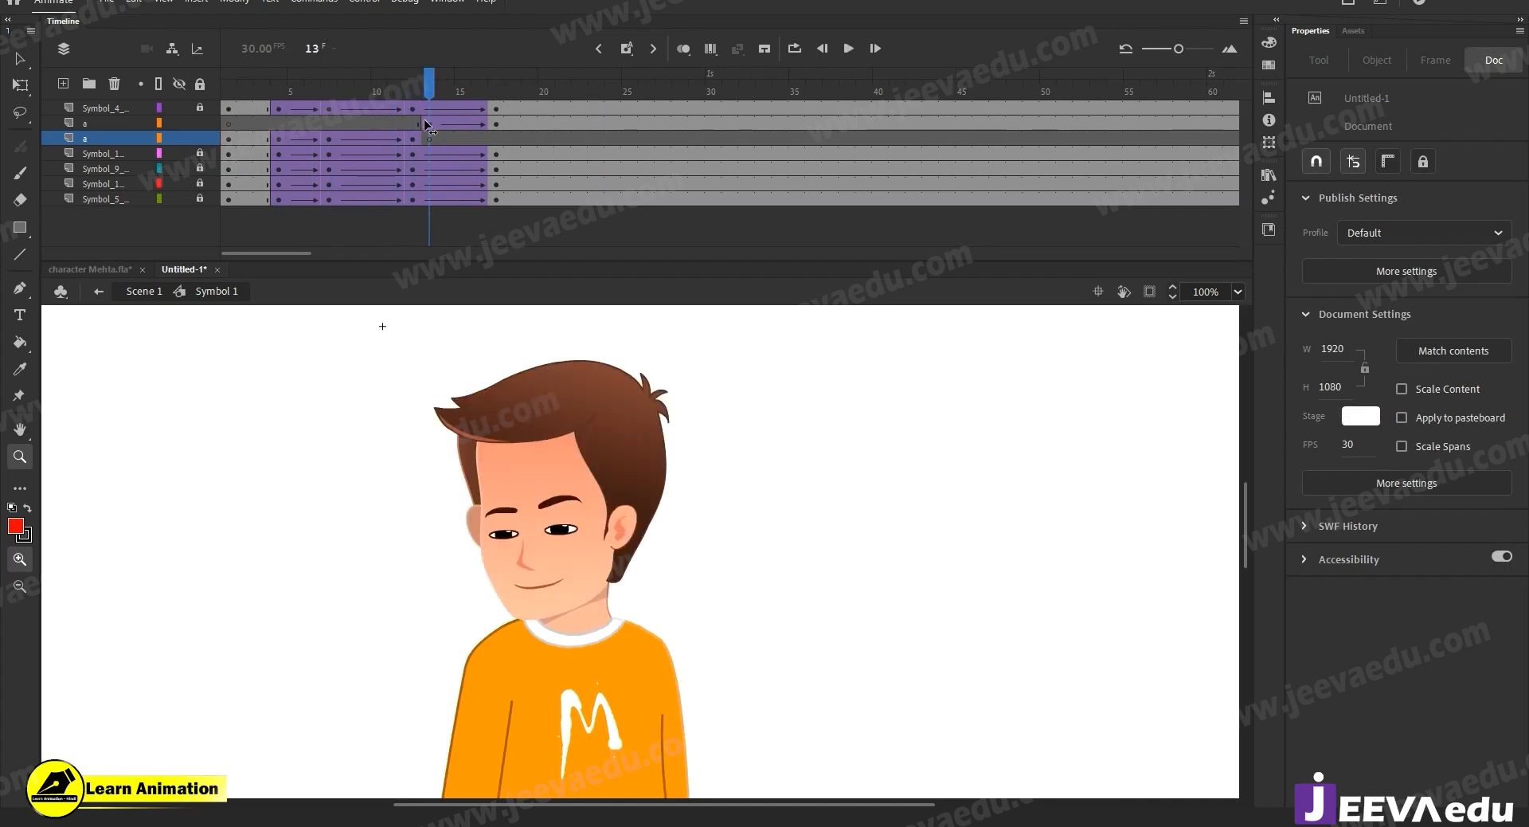
pyautogui.click(429, 125)
pyautogui.press('q')
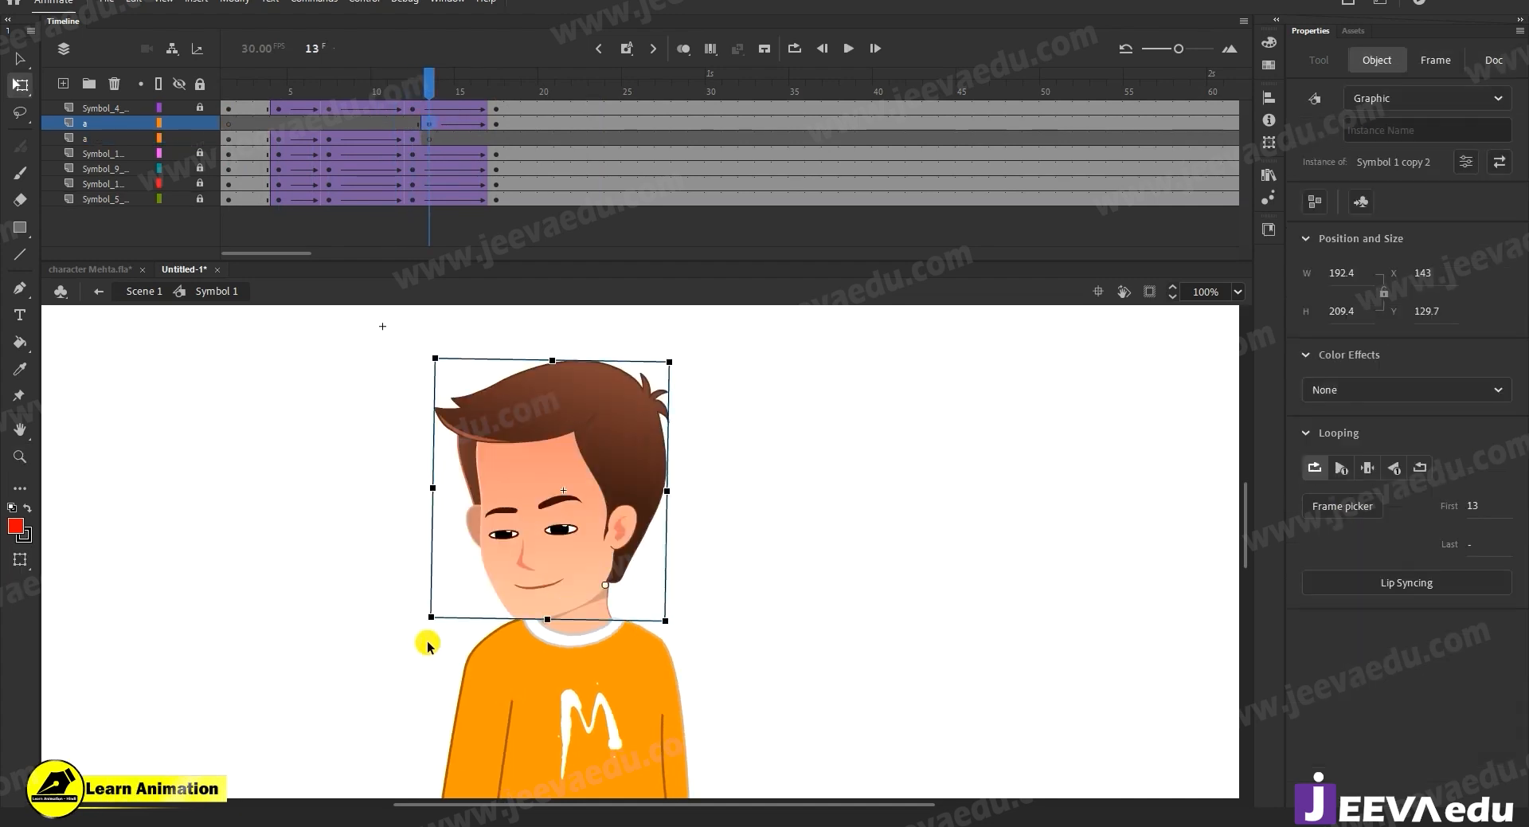
pyautogui.moveTo(430, 637); pyautogui.dragTo(434, 651)
pyautogui.moveTo(451, 500); pyautogui.dragTo(451, 502)
# Rotate the lower a layer's head slightly further clockwise at frame 12 with Free Transform.
pyautogui.click(412, 91)
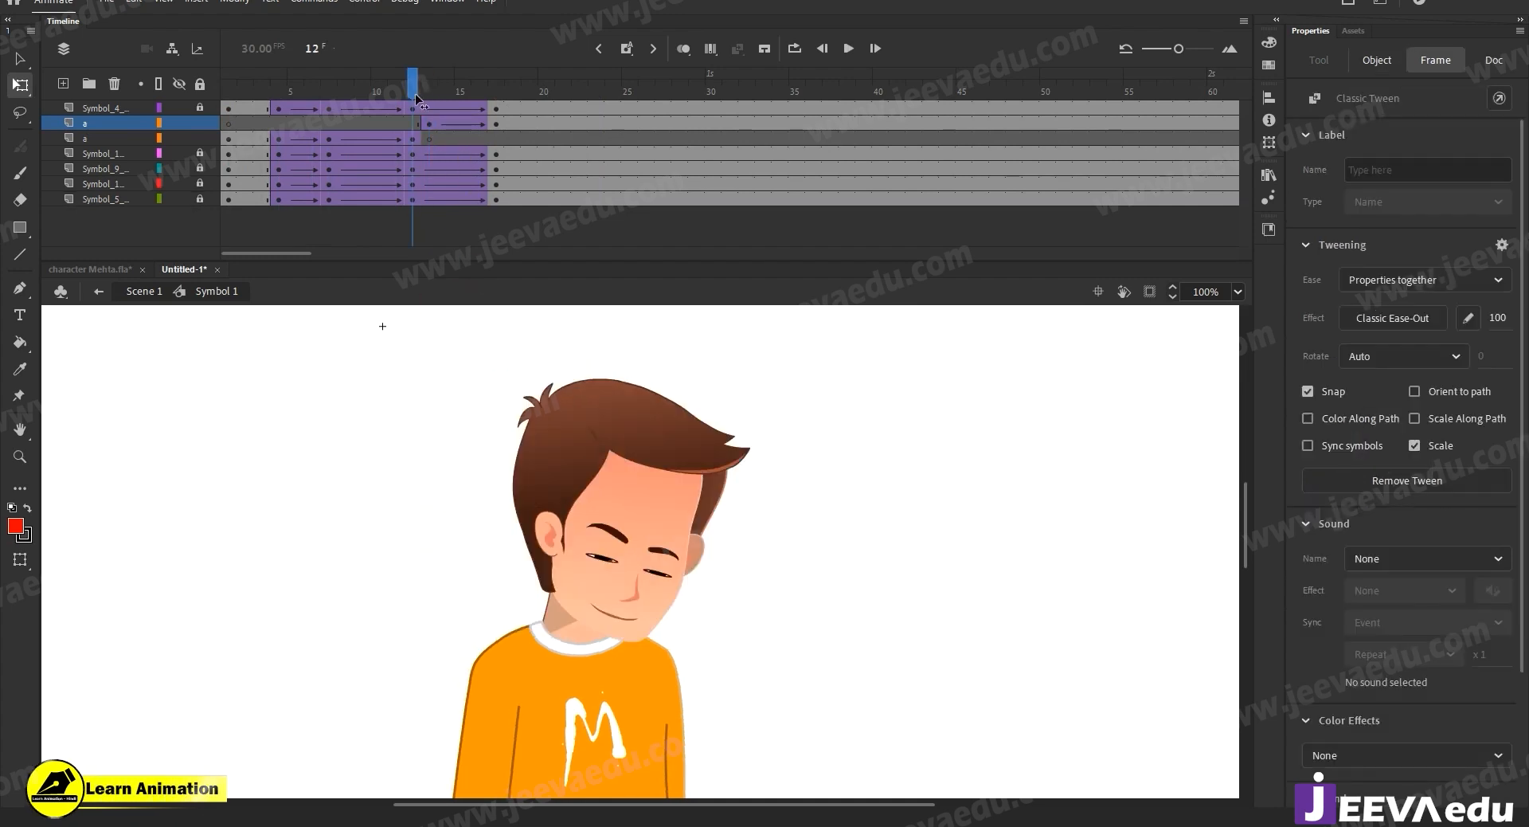
pyautogui.press('v')
pyautogui.click(643, 575)
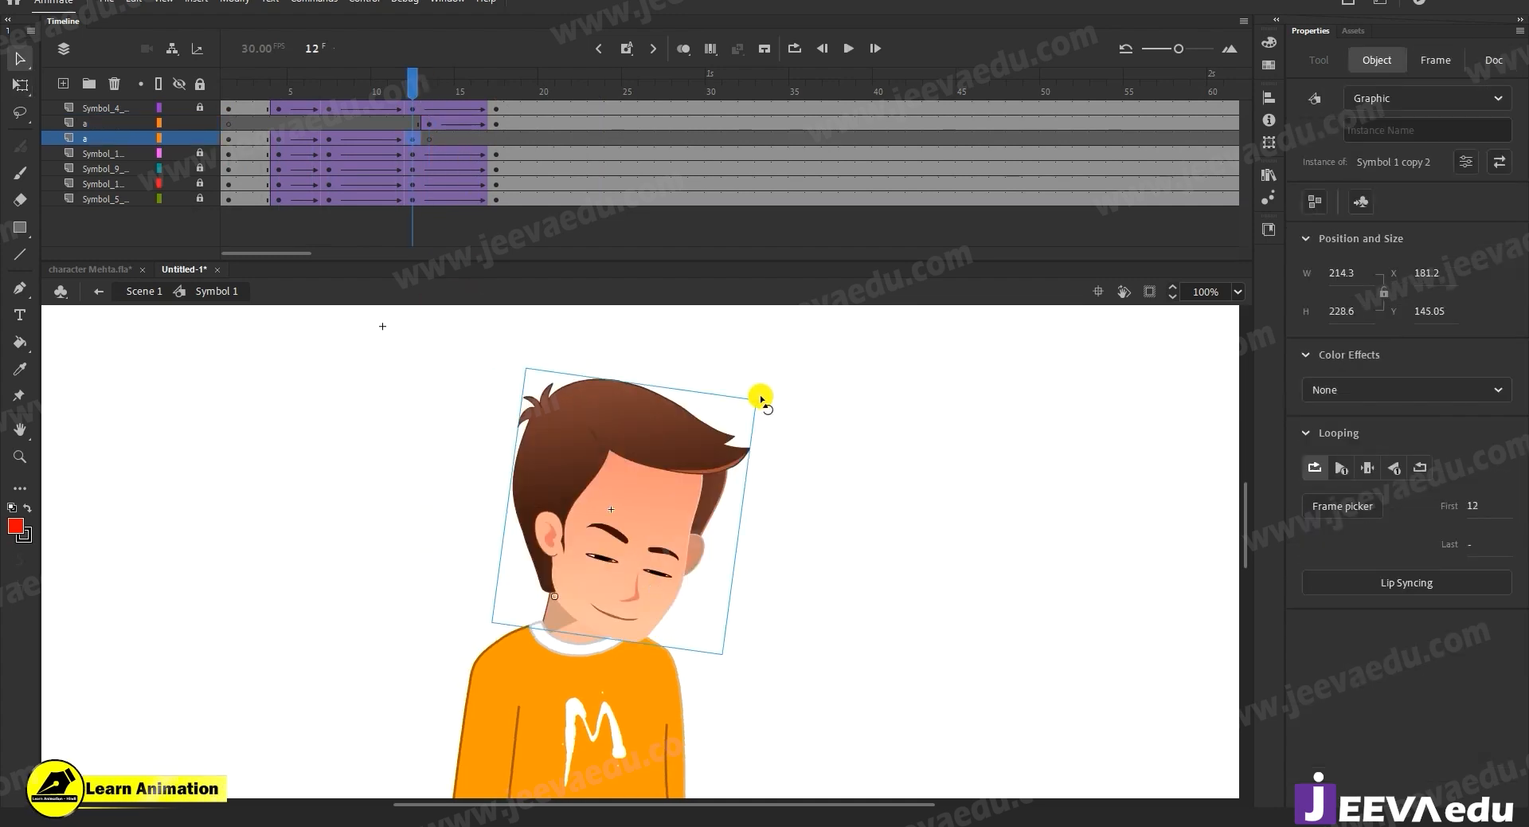
pyautogui.press('q')
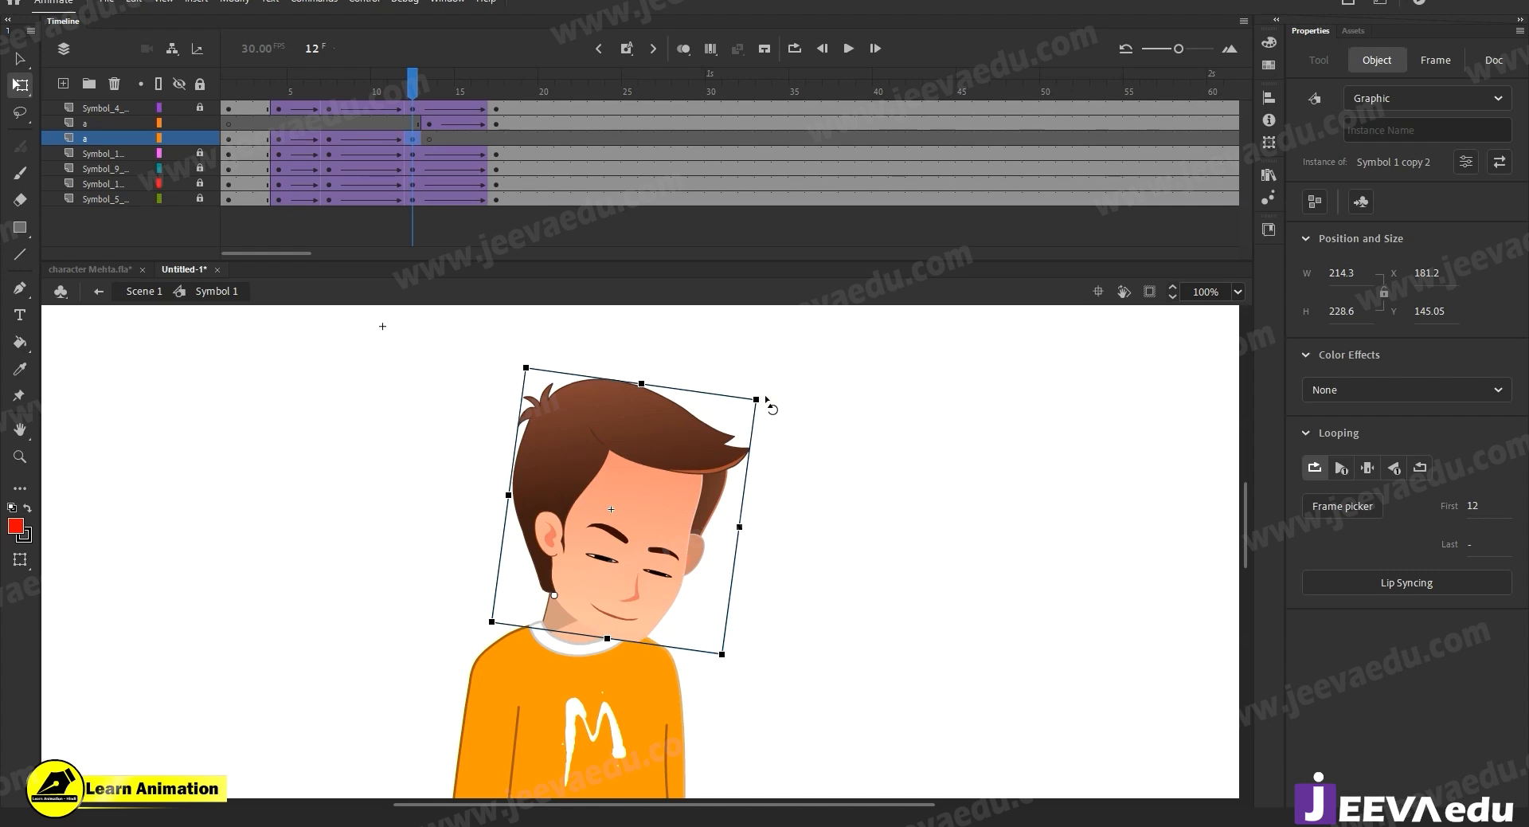
pyautogui.moveTo(770, 409); pyautogui.dragTo(777, 416)
# Play the head turn from frame 1 several times to judge the transition between the two heads.
pyautogui.press('z')
pyautogui.keyDown('alt'); pyautogui.click(676, 657); pyautogui.keyUp('alt')
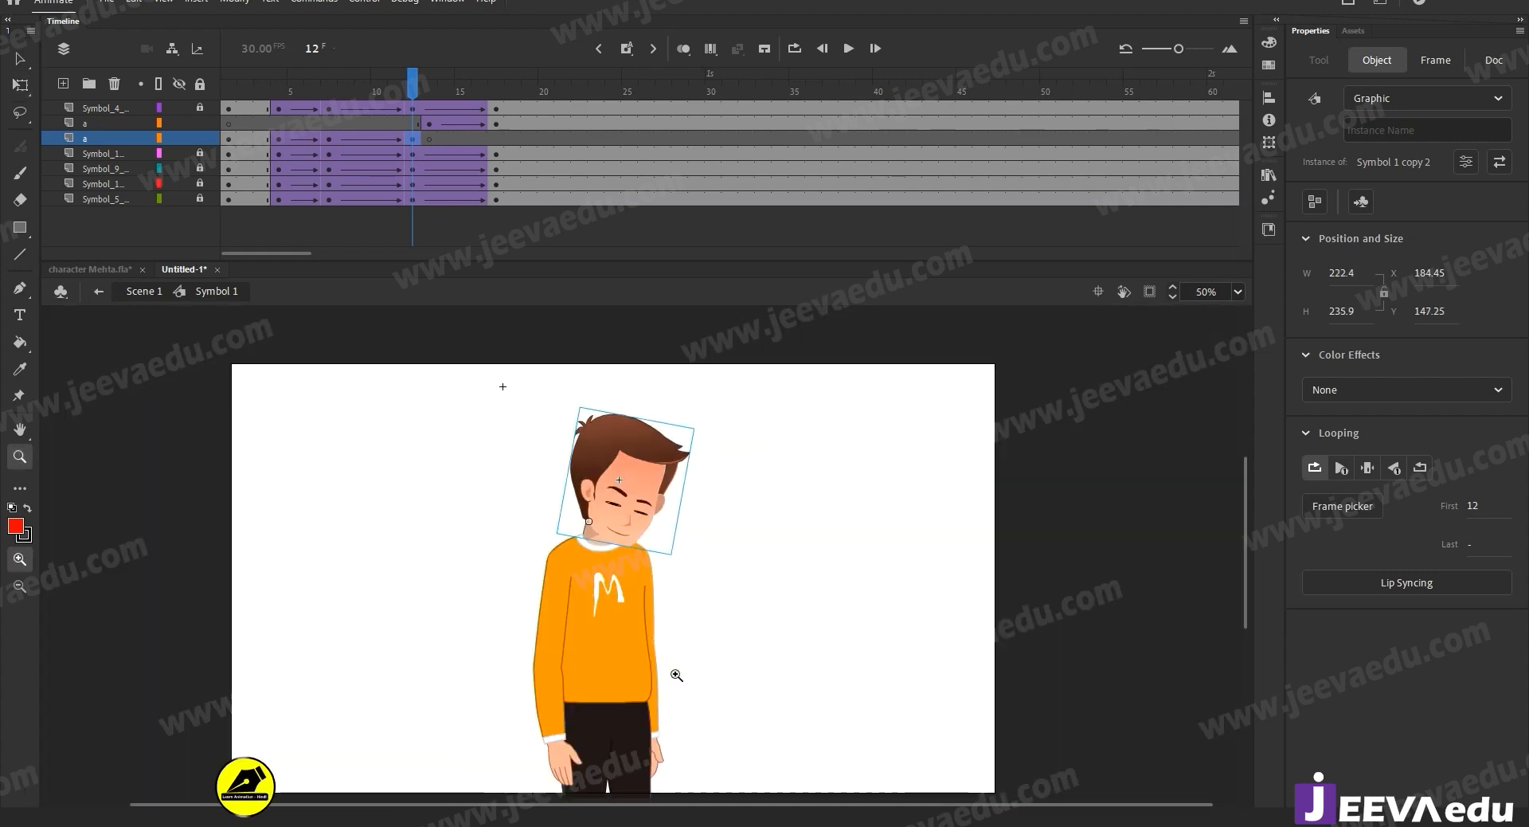
pyautogui.moveTo(677, 653); pyautogui.dragTo(668, 625)
pyautogui.moveTo(413, 85); pyautogui.dragTo(226, 89)
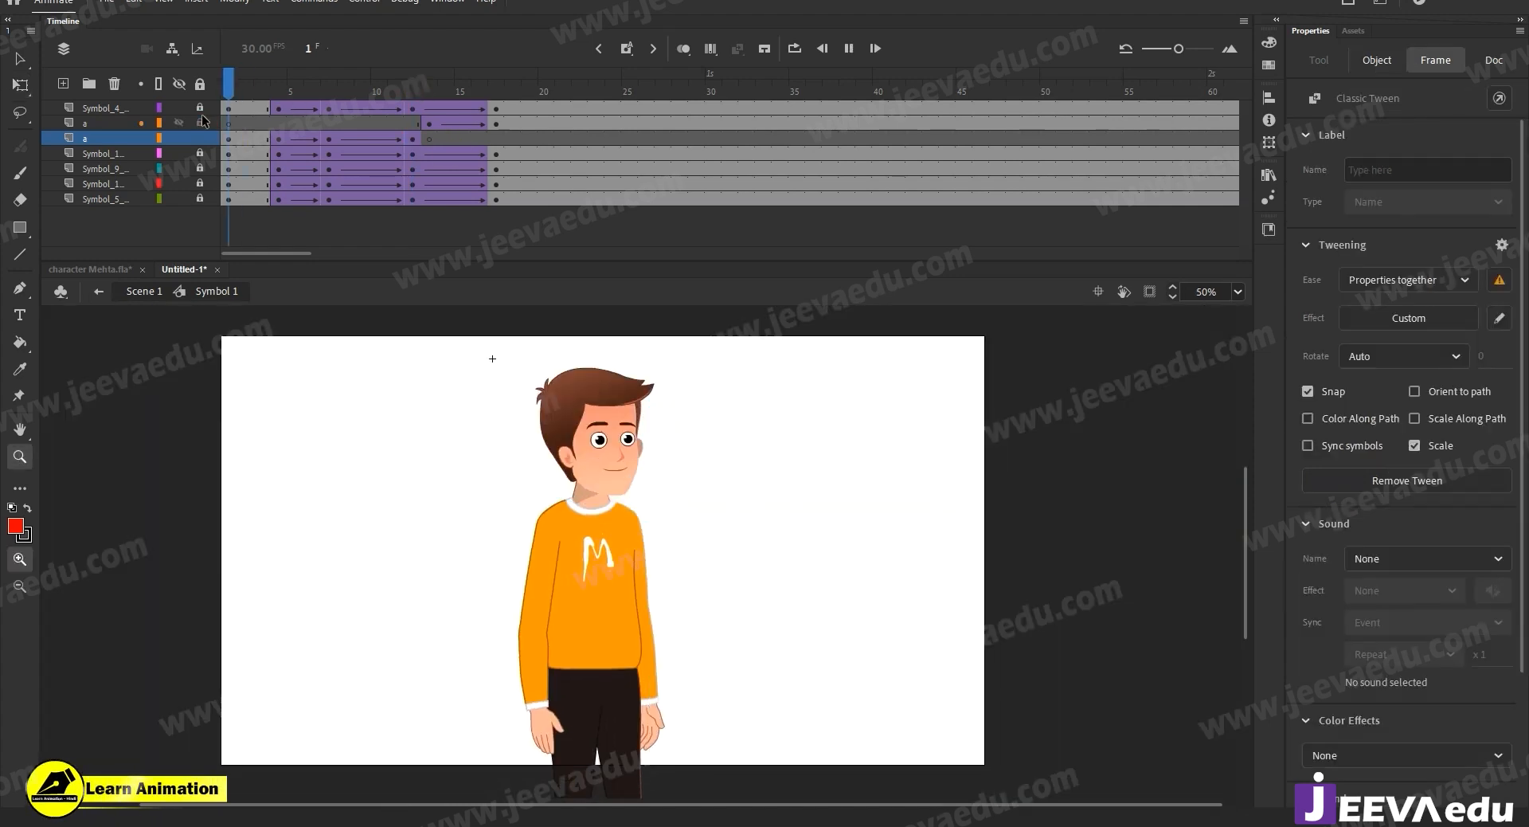
pyautogui.press('Return')
pyautogui.press('Return')
pyautogui.moveTo(481, 85); pyautogui.dragTo(227, 133)
pyautogui.press('Return')
pyautogui.press('Return')
pyautogui.press('Return')
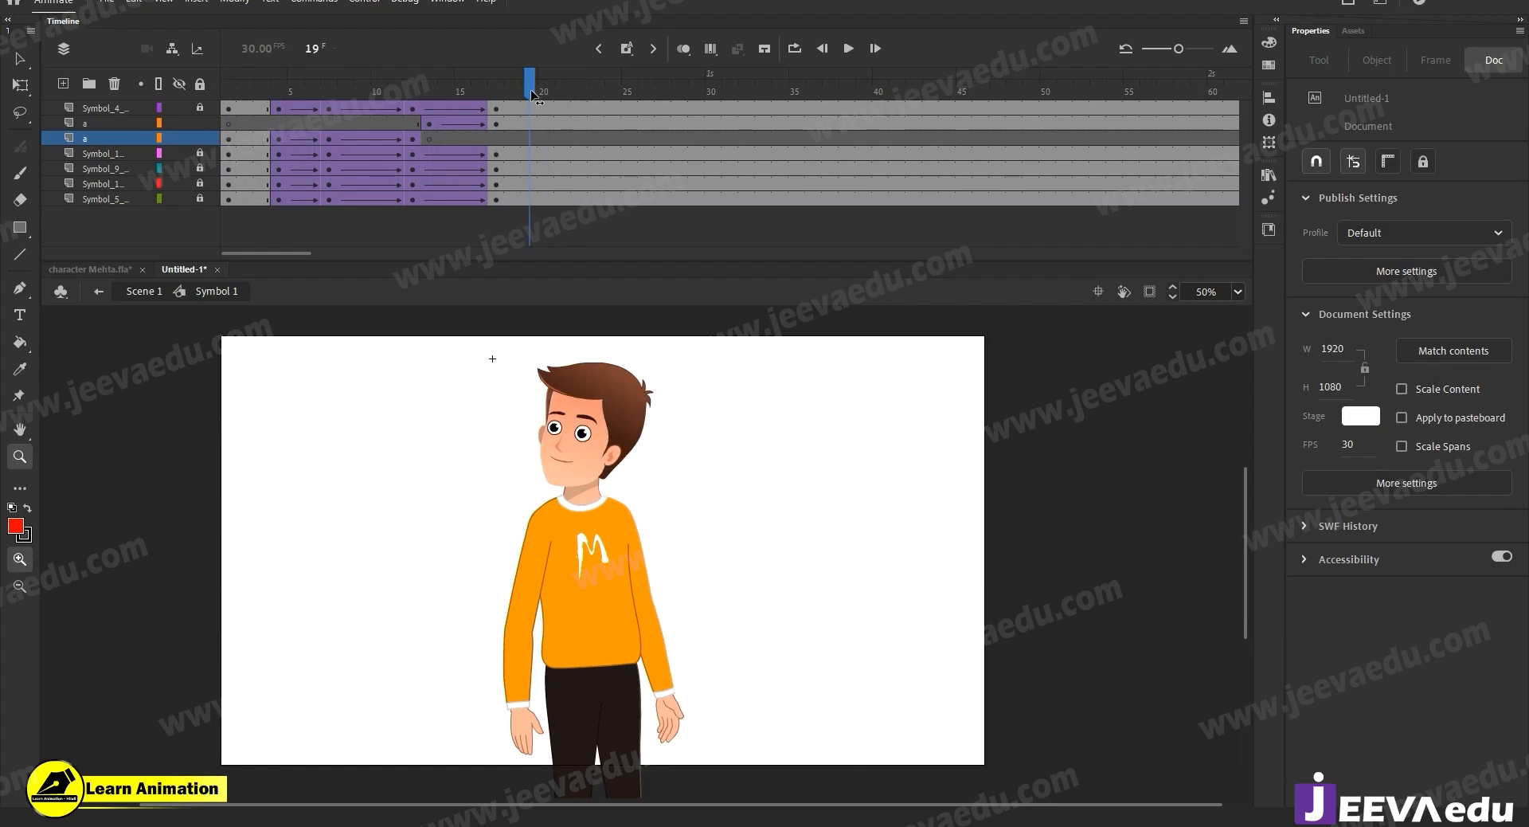
pyautogui.click(229, 137)
pyautogui.press('Return')
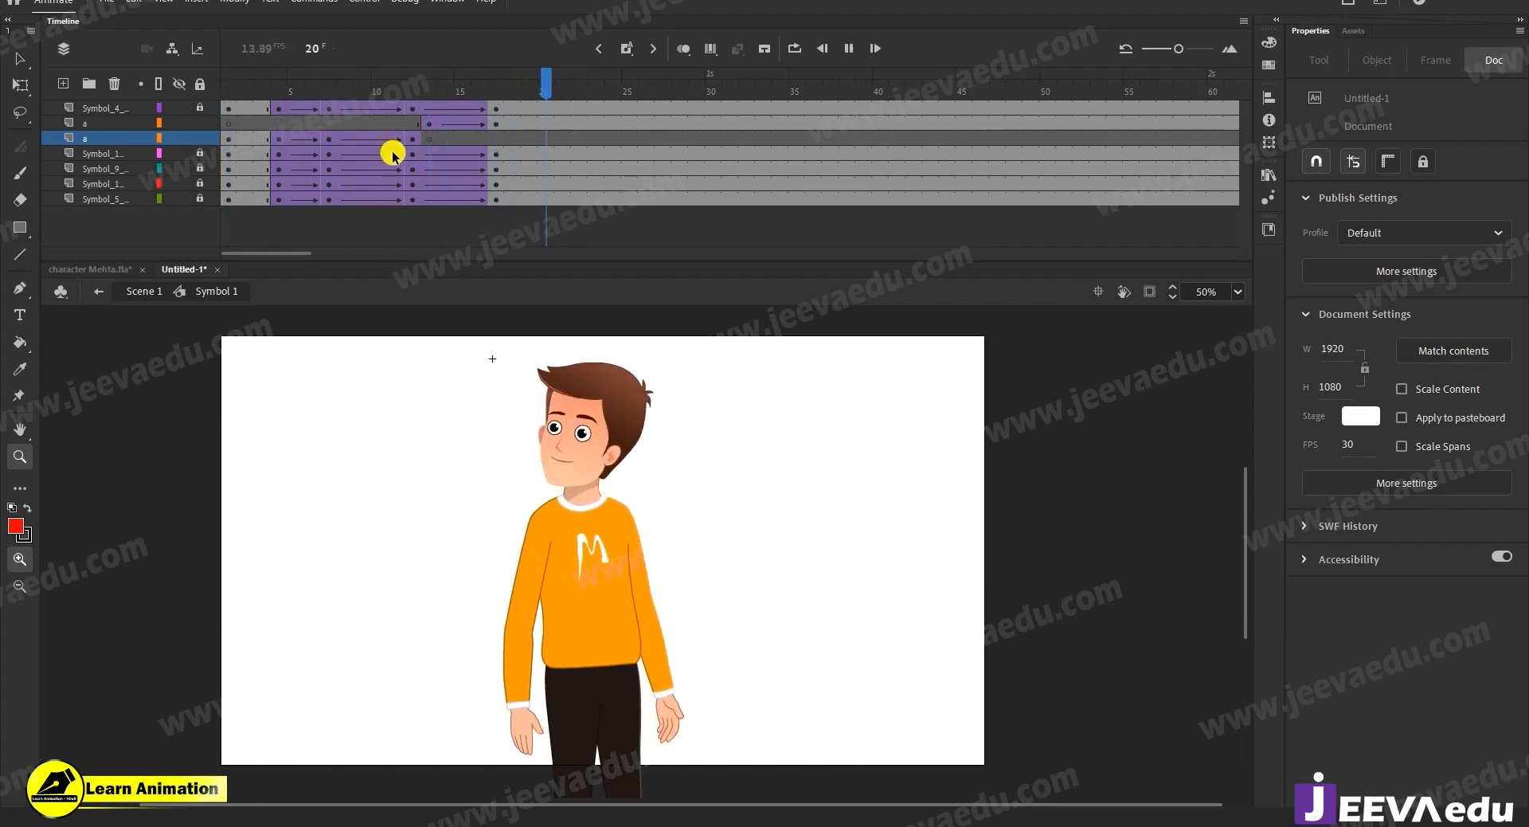
pyautogui.press('Return')
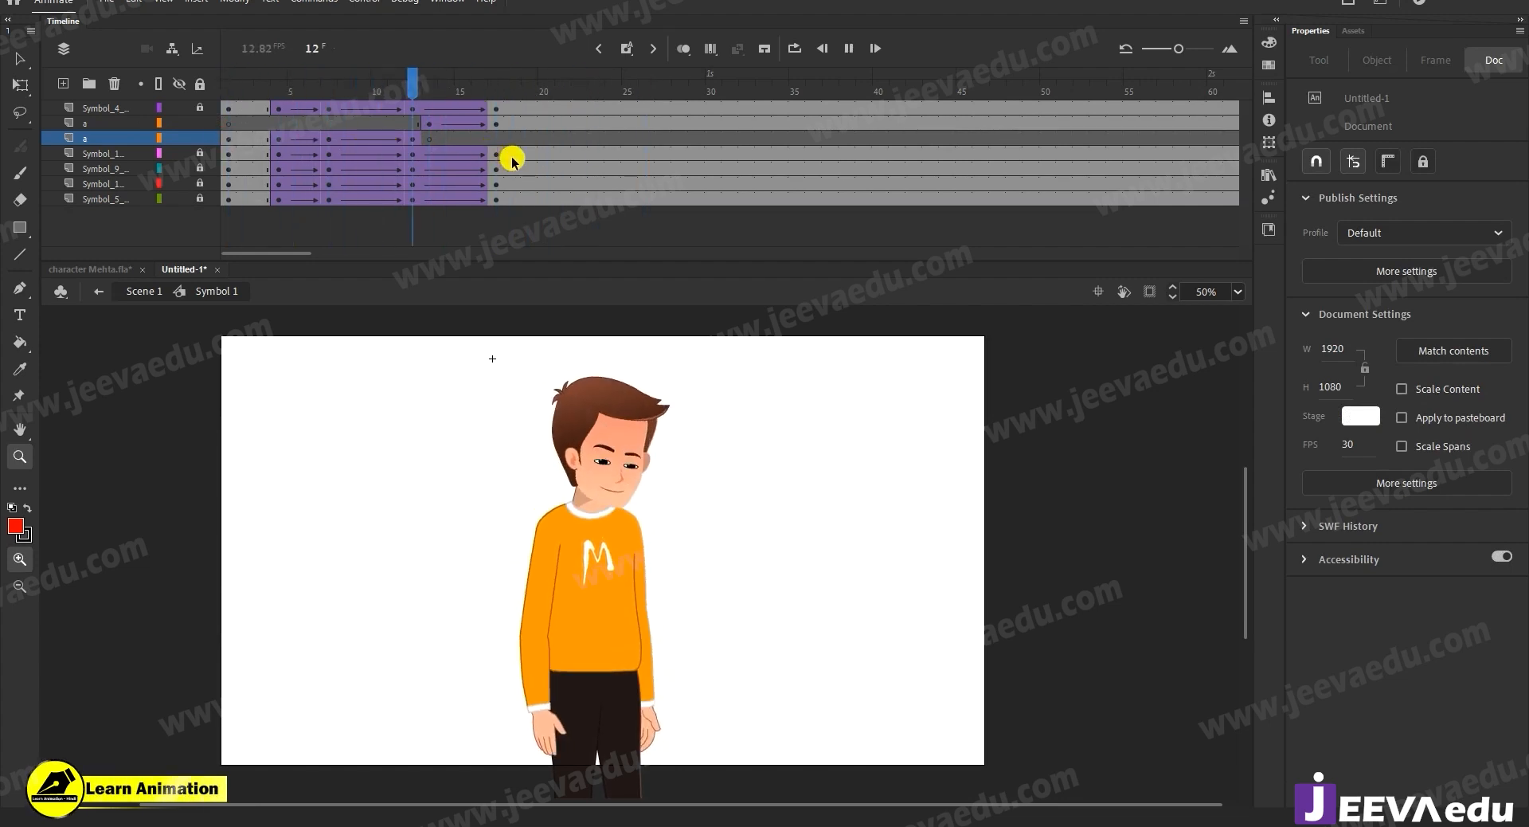
# Move the upper a layer's frames 13 to 17 onto the lower a layer and delete the emptied layer.
pyautogui.click(429, 123)
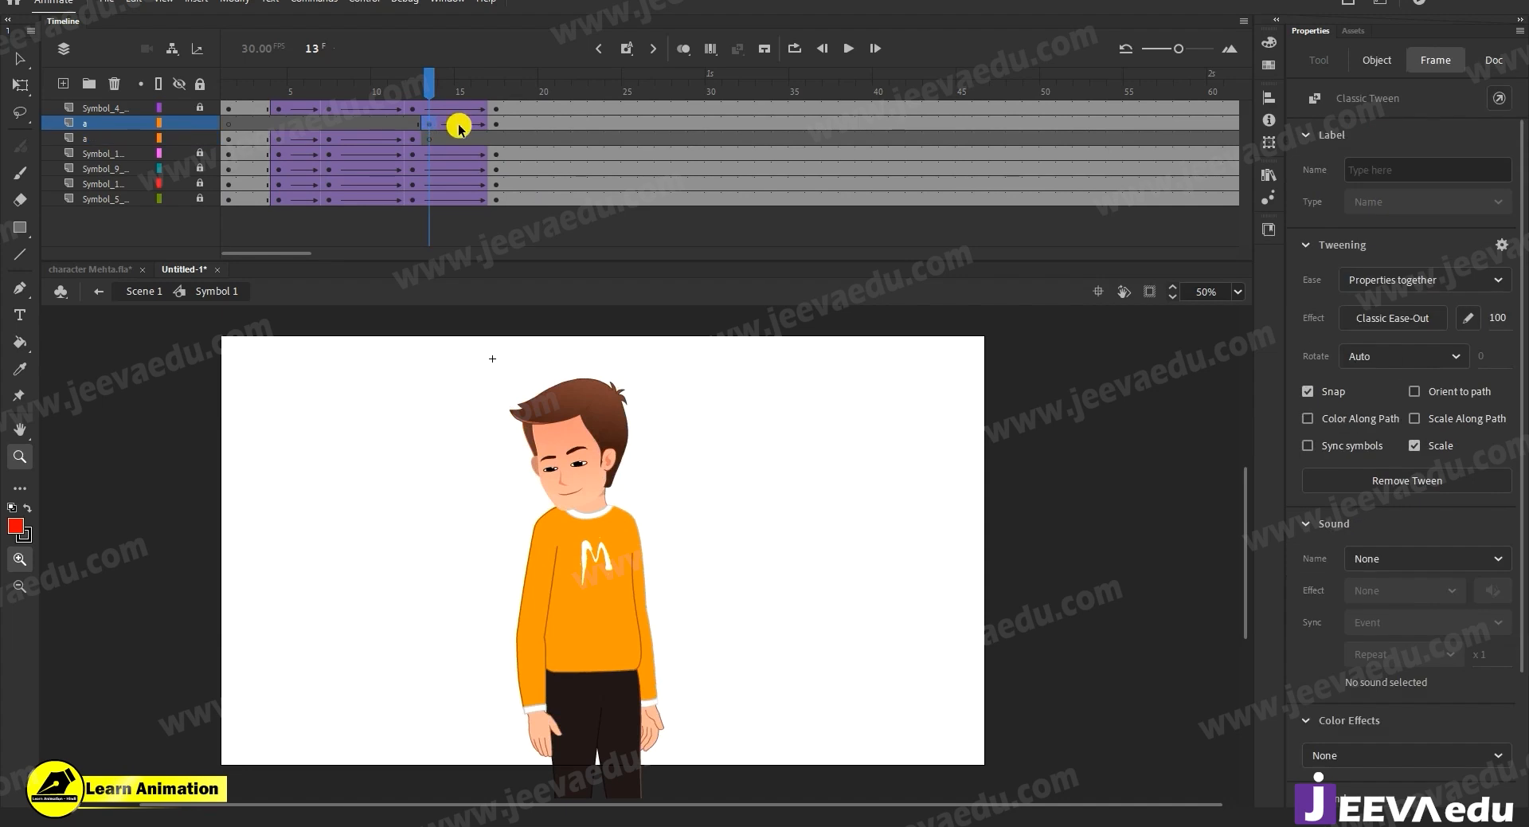
pyautogui.click(495, 128)
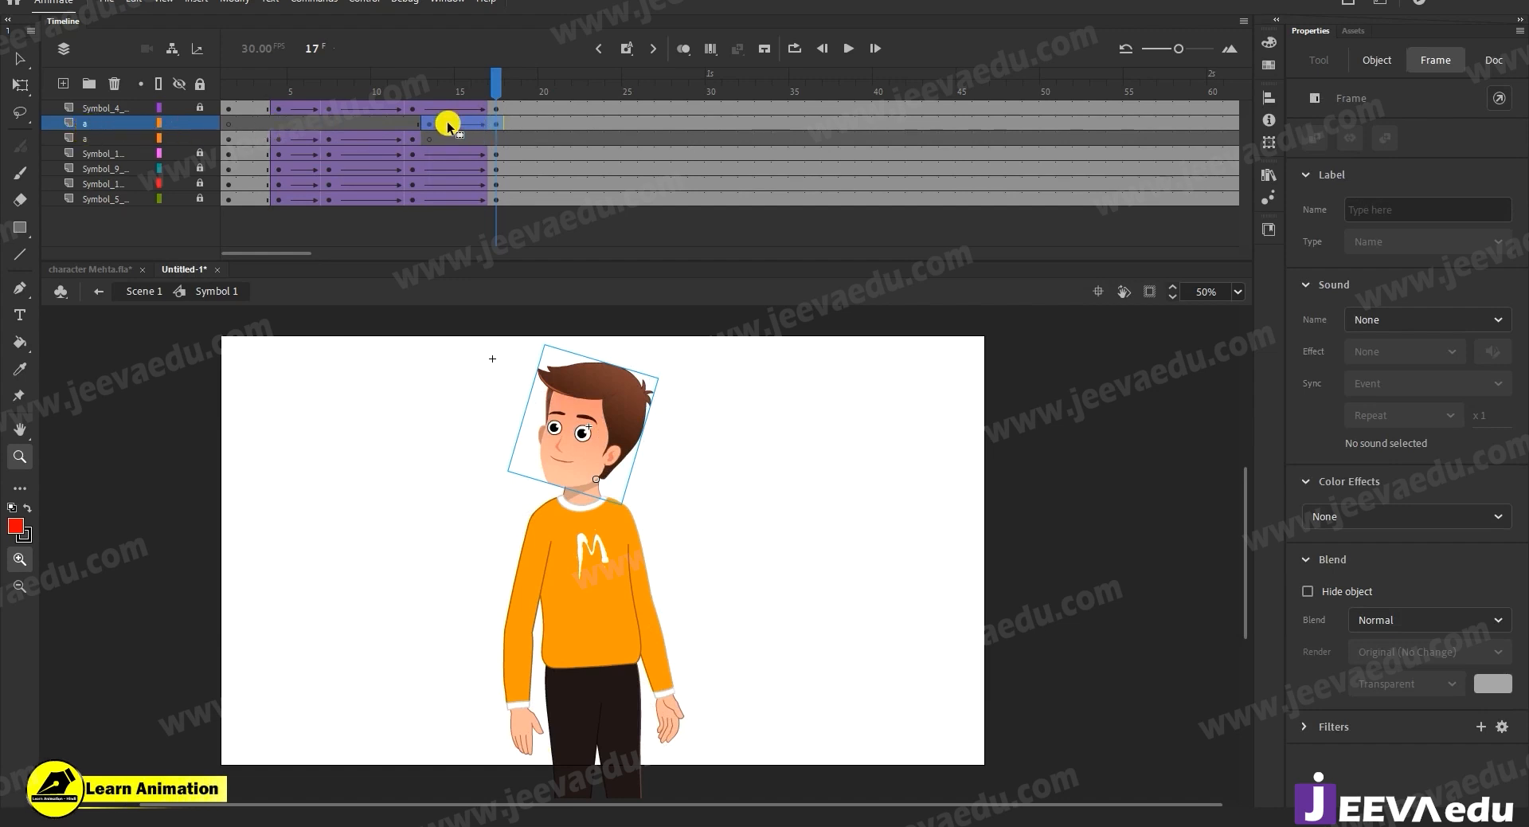
pyautogui.moveTo(446, 126); pyautogui.dragTo(437, 140)
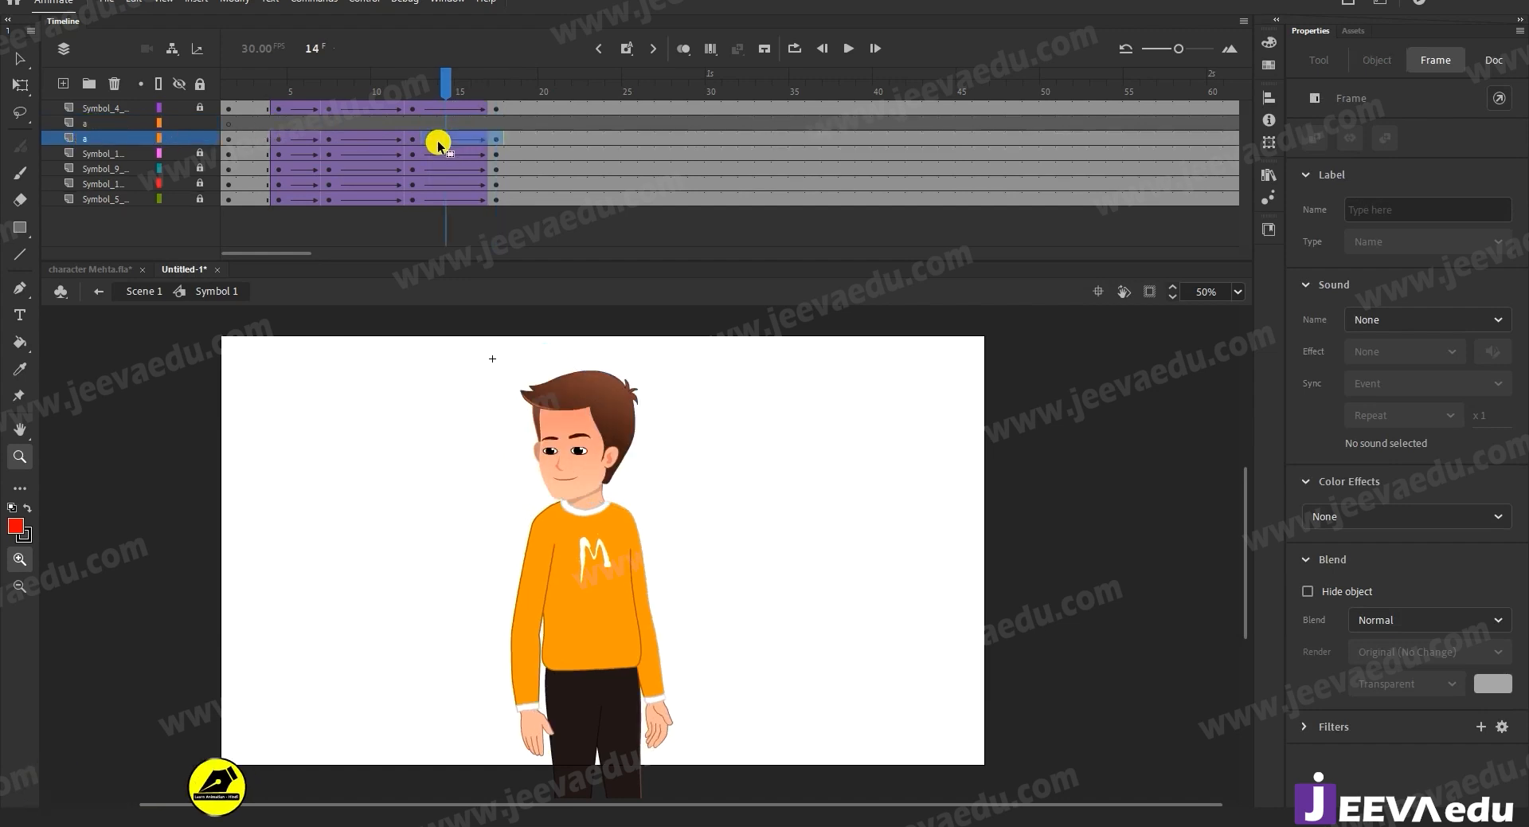
pyautogui.click(94, 124)
pyautogui.click(114, 84)
# Add keyframes at frame 20 on all layers and create classic tweens from frame 17 with an ease of 100.
pyautogui.moveTo(431, 97); pyautogui.dragTo(514, 155)
pyautogui.press('F6')
pyautogui.click(500, 92)
pyautogui.rightClick(503, 109)
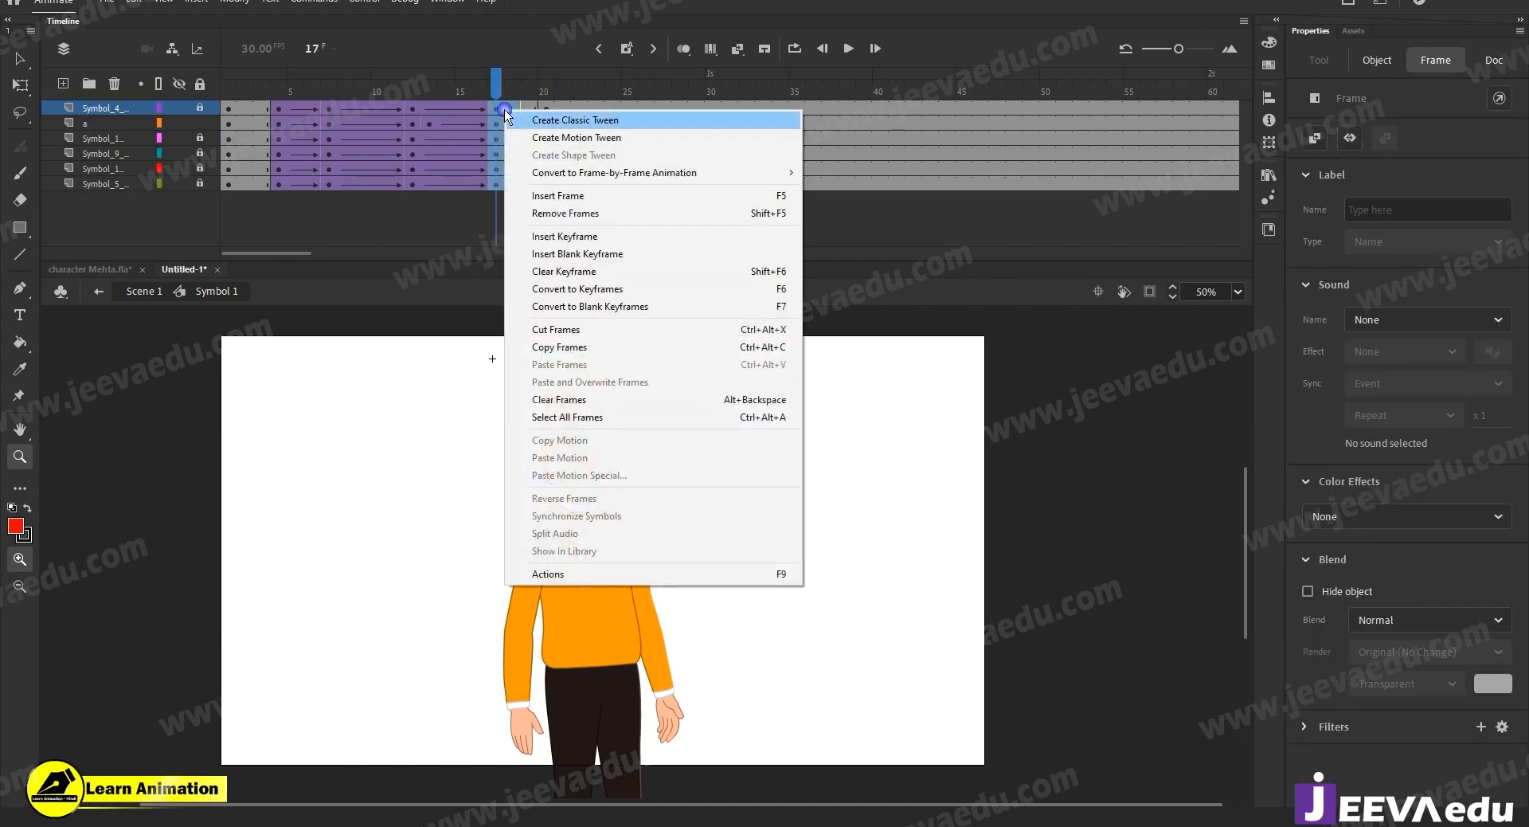
pyautogui.click(541, 120)
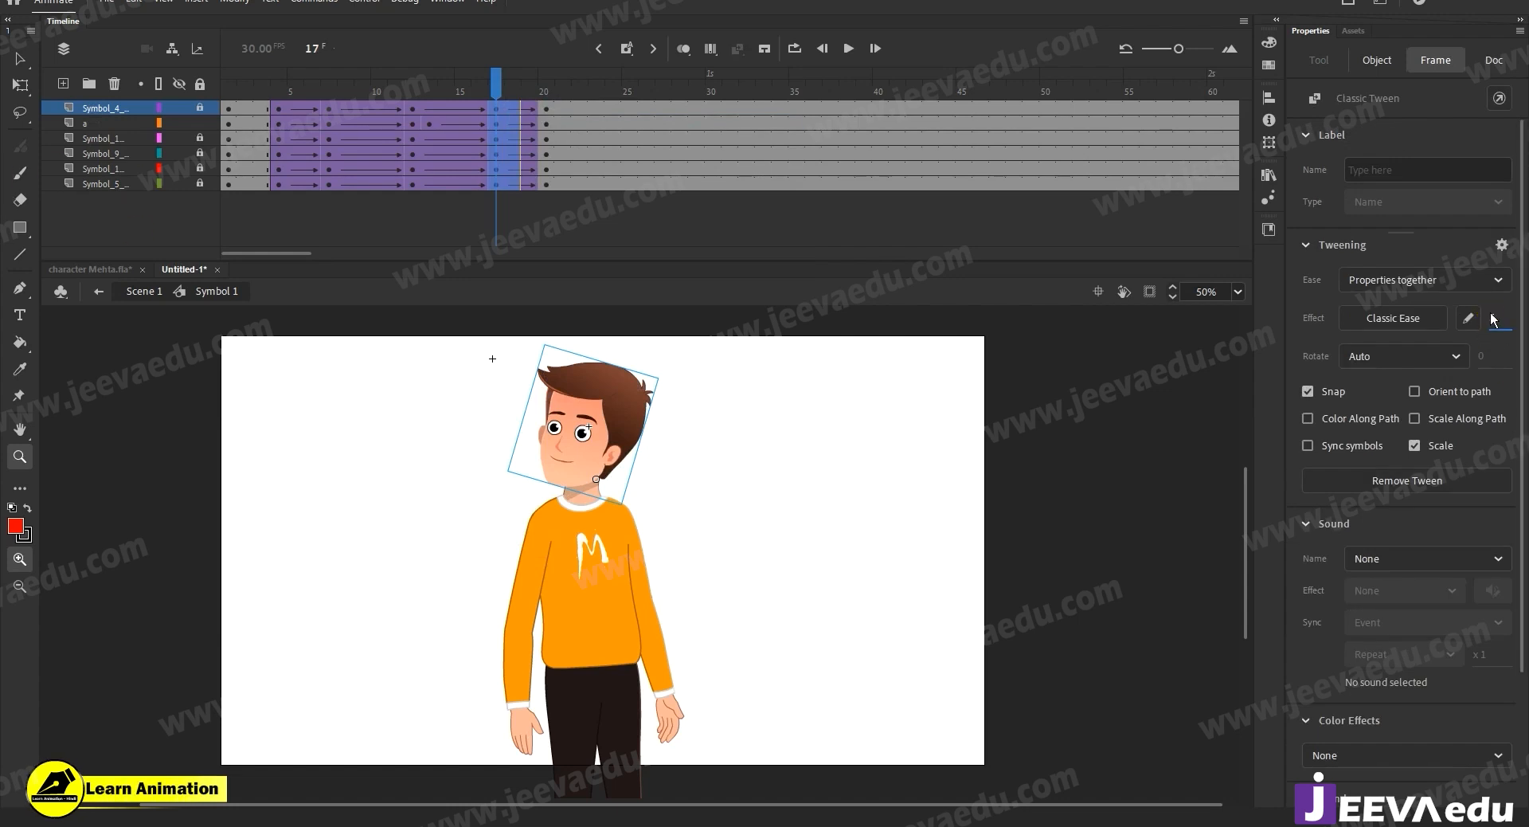
# Unlock the layers and rotate the whole upper body slightly clockwise about the waist at frame 20.
pyautogui.click(544, 113)
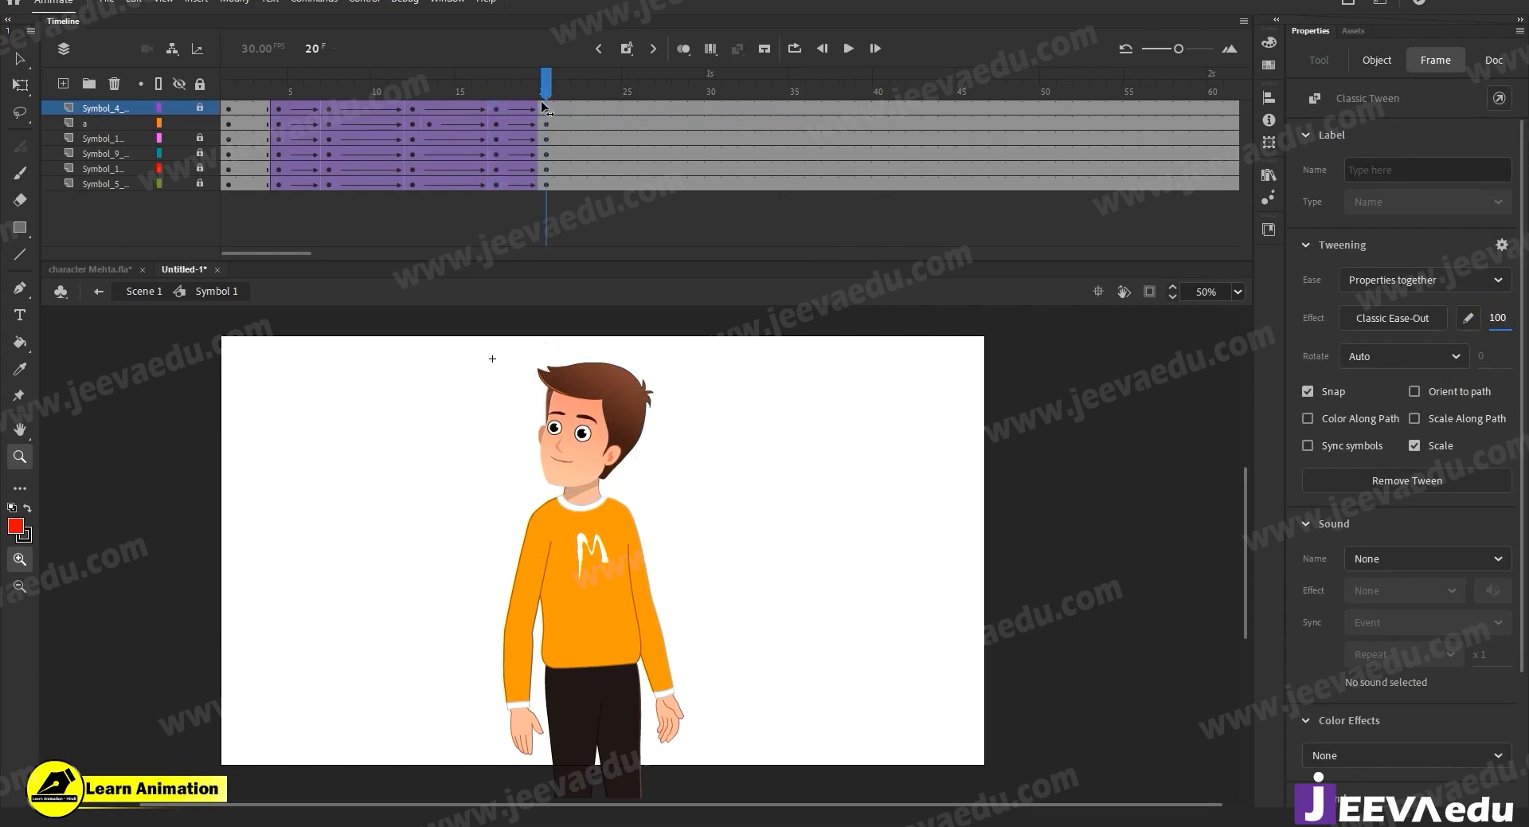
pyautogui.press('v')
pyautogui.moveTo(464, 366); pyautogui.dragTo(660, 590)
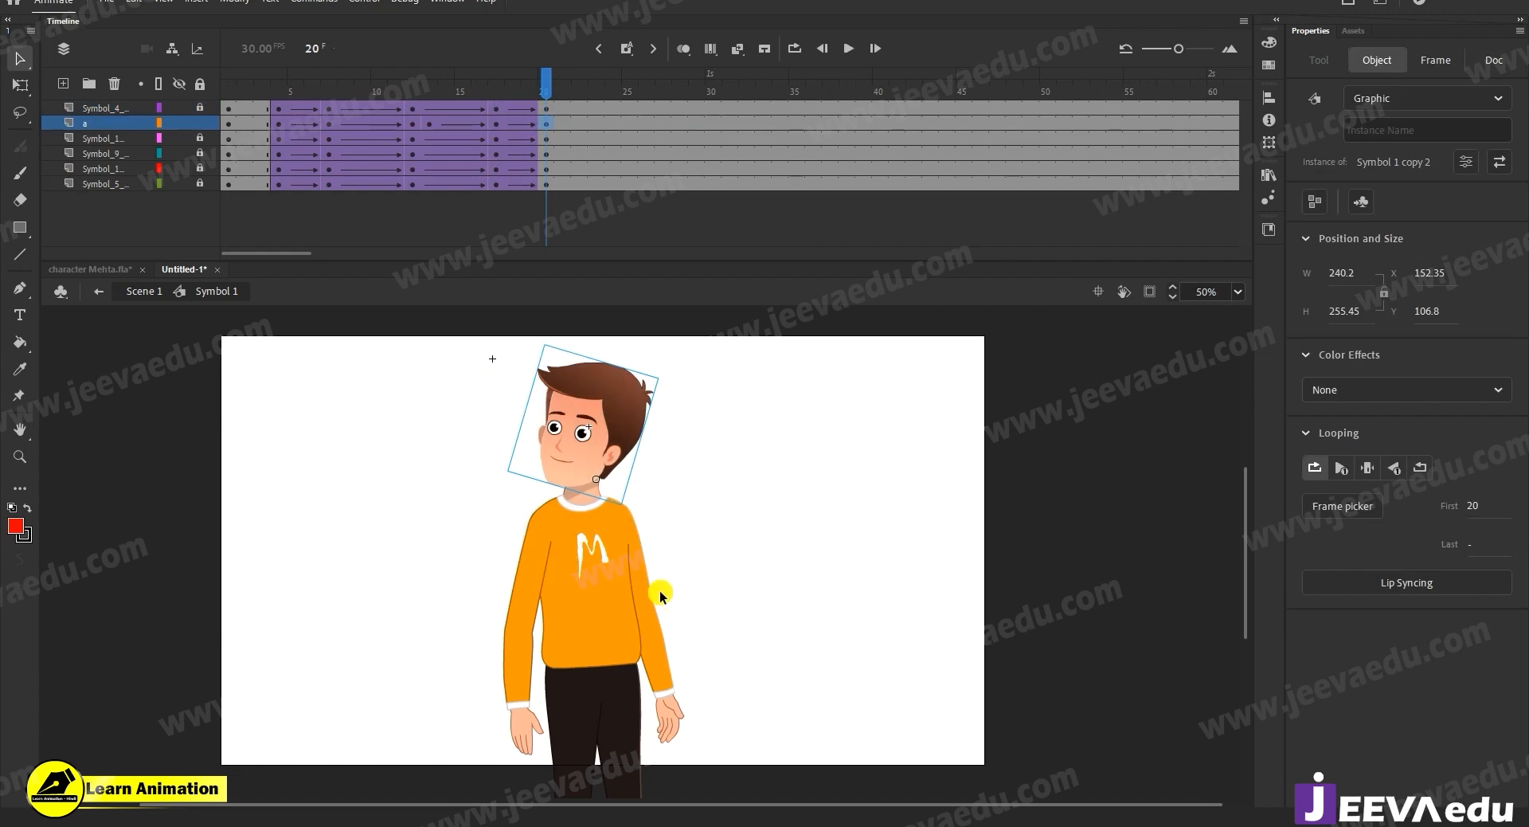
pyautogui.press('q')
pyautogui.click(202, 122)
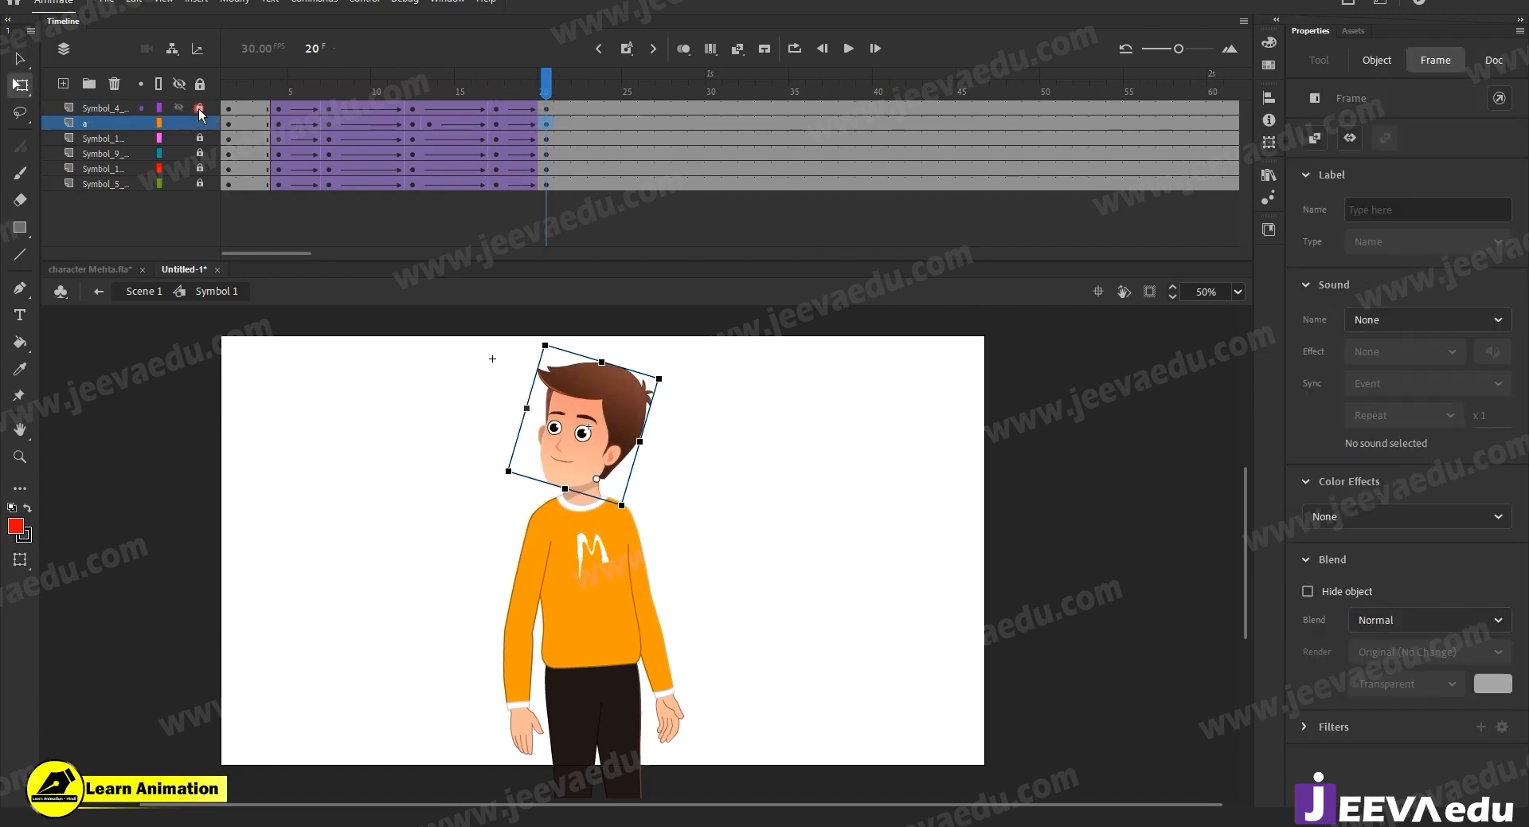
pyautogui.moveTo(433, 353); pyautogui.dragTo(693, 570)
pyautogui.moveTo(588, 553); pyautogui.dragTo(603, 670)
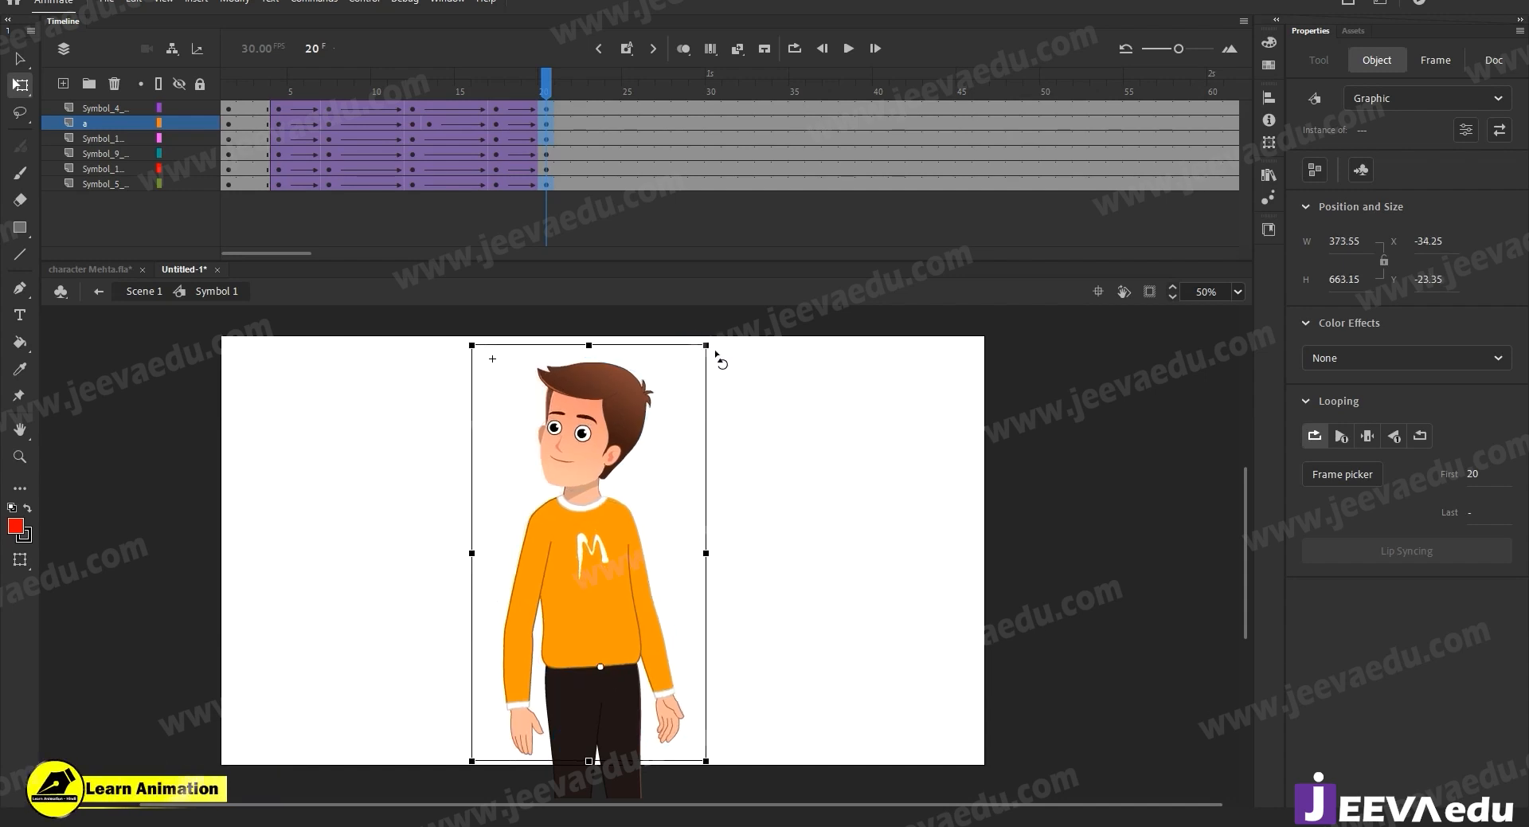
pyautogui.moveTo(716, 354); pyautogui.dragTo(723, 356)
# Play the animation from around frame 12 to check how the upper body settles.
pyautogui.moveTo(545, 84); pyautogui.dragTo(422, 116)
pyautogui.press('Return')
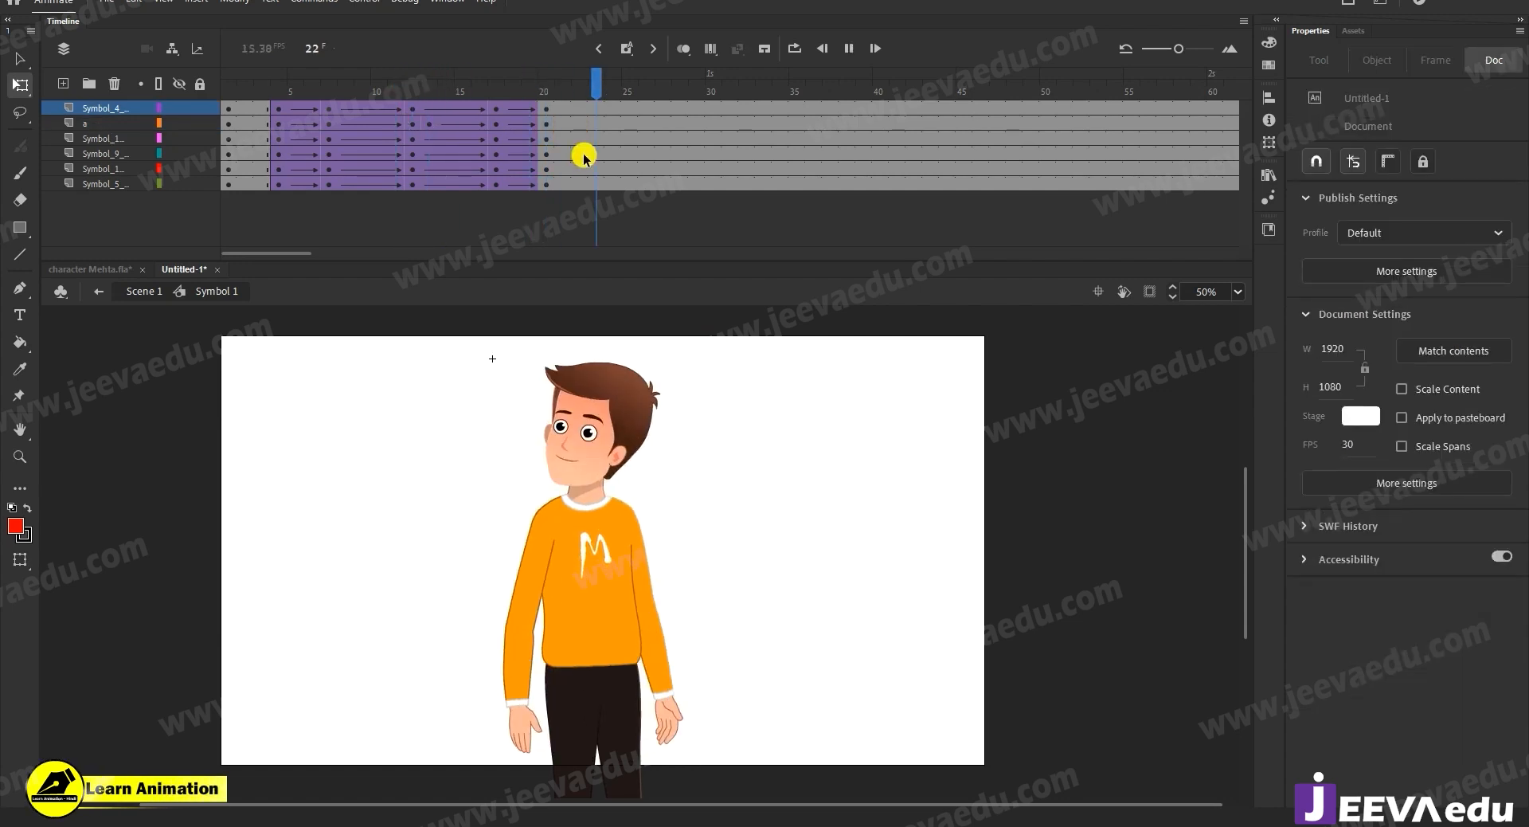
pyautogui.press('Return')
# Extend the settling pose to frame 23 on all layers with classic tweens, clearing the keyframes at frame 20.
pyautogui.moveTo(587, 91); pyautogui.dragTo(548, 130)
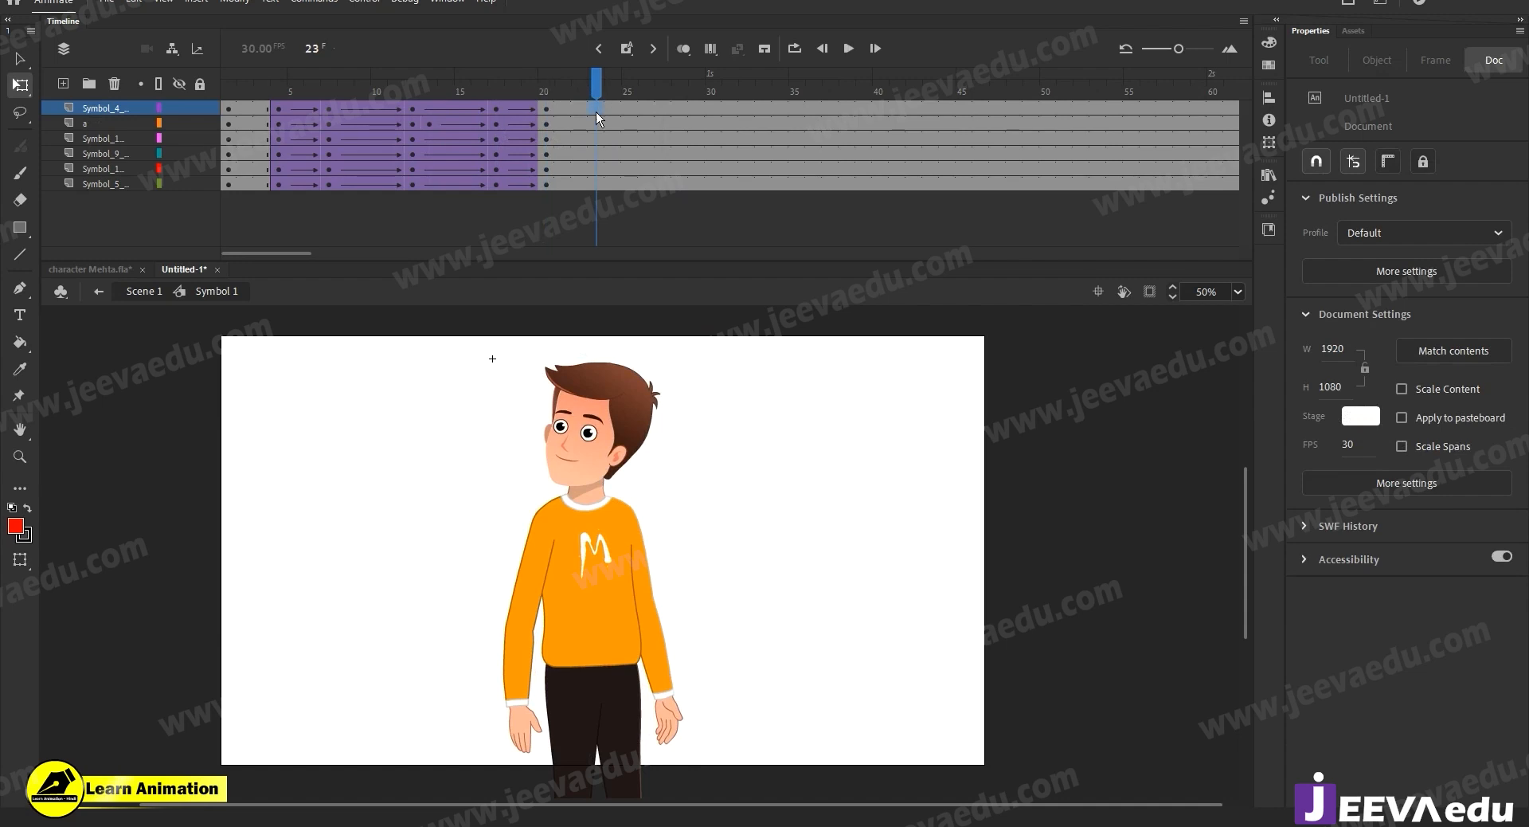
pyautogui.press('F6')
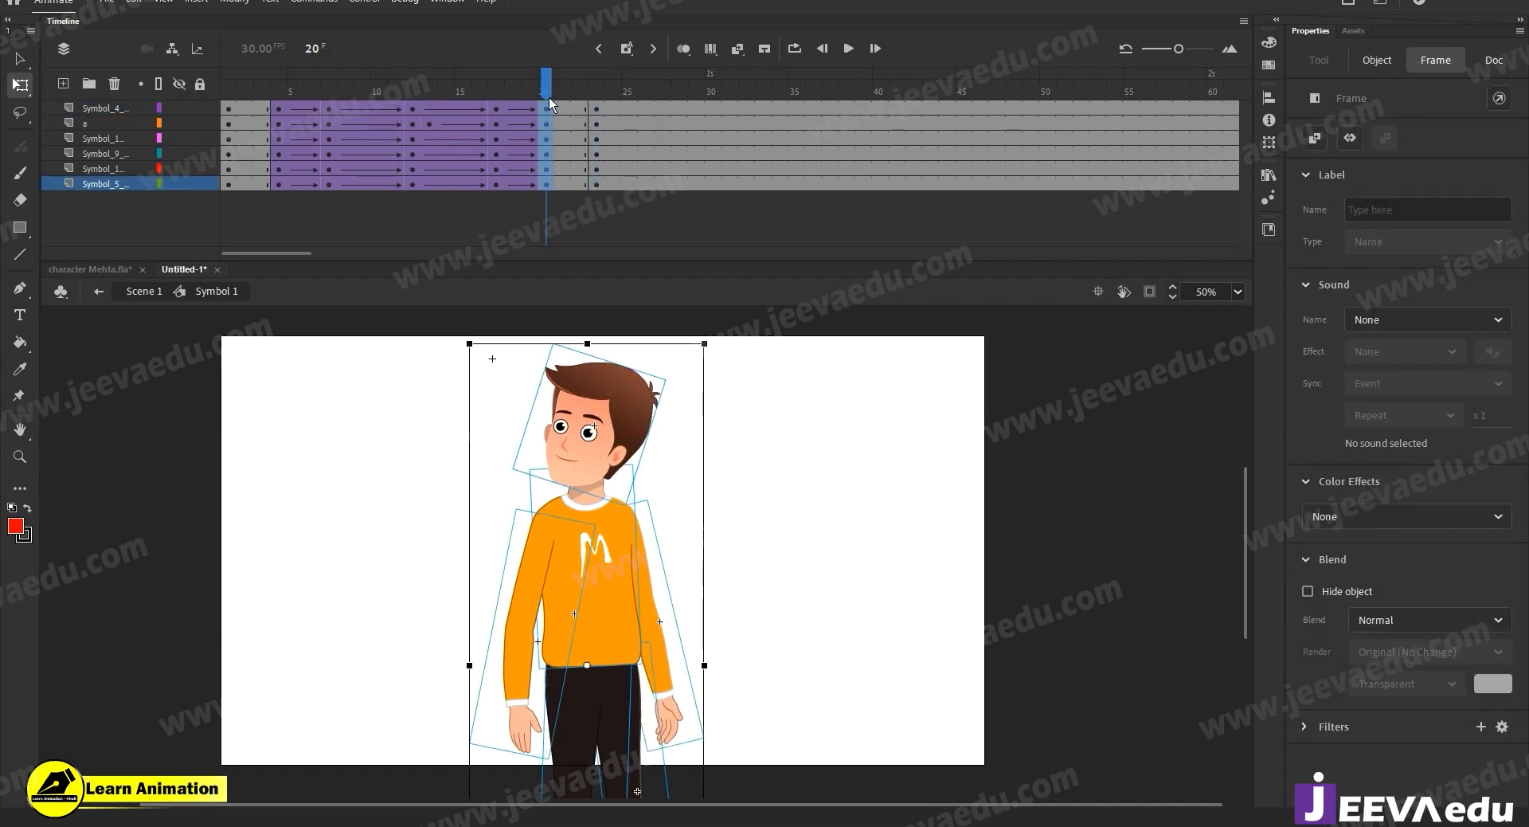
pyautogui.rightClick(547, 110)
pyautogui.click(553, 120)
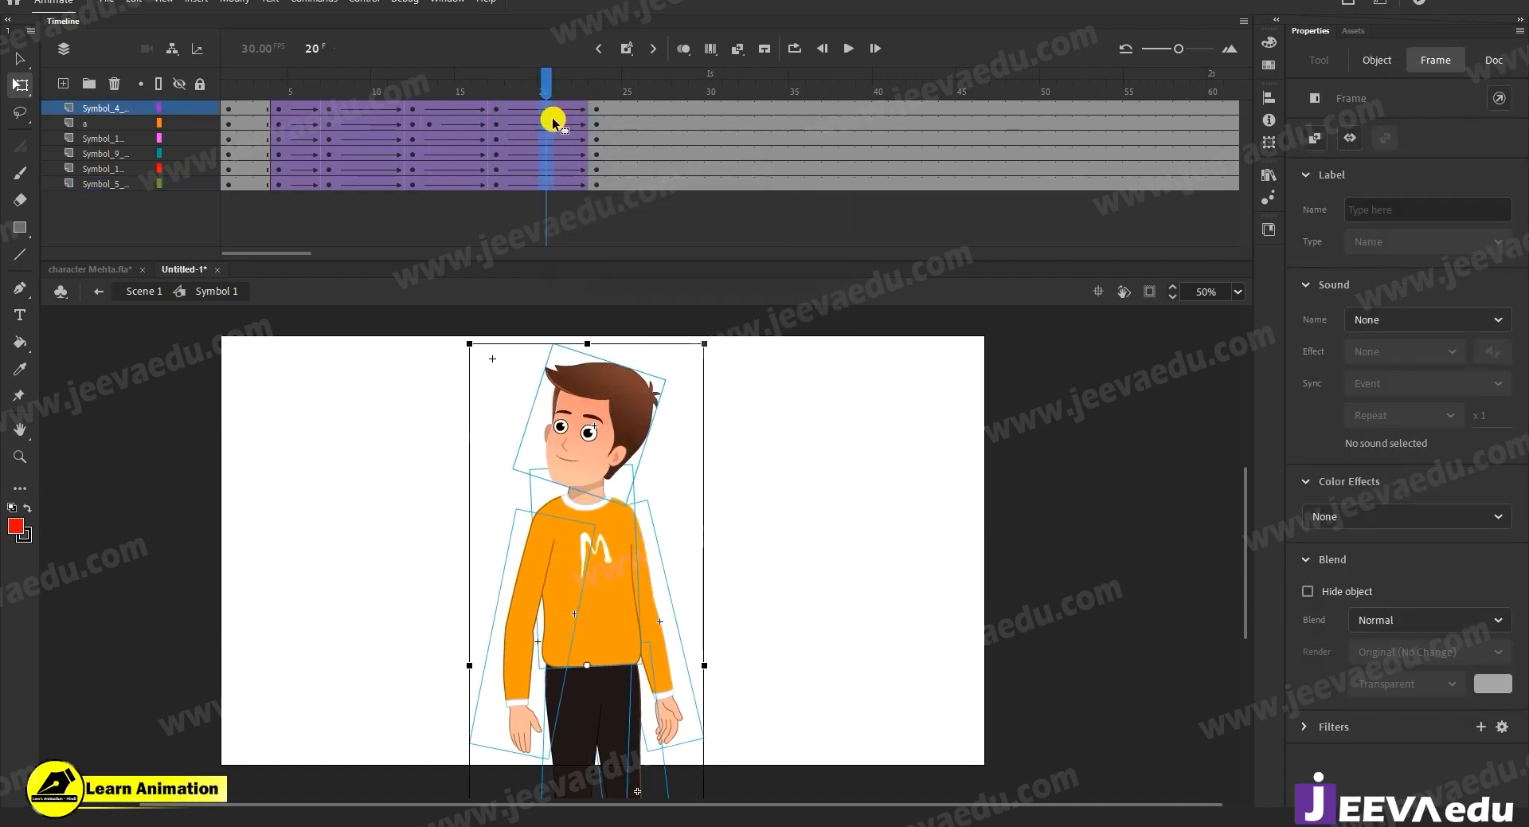
pyautogui.click(1303, 244)
pyautogui.moveTo(522, 88); pyautogui.dragTo(379, 88)
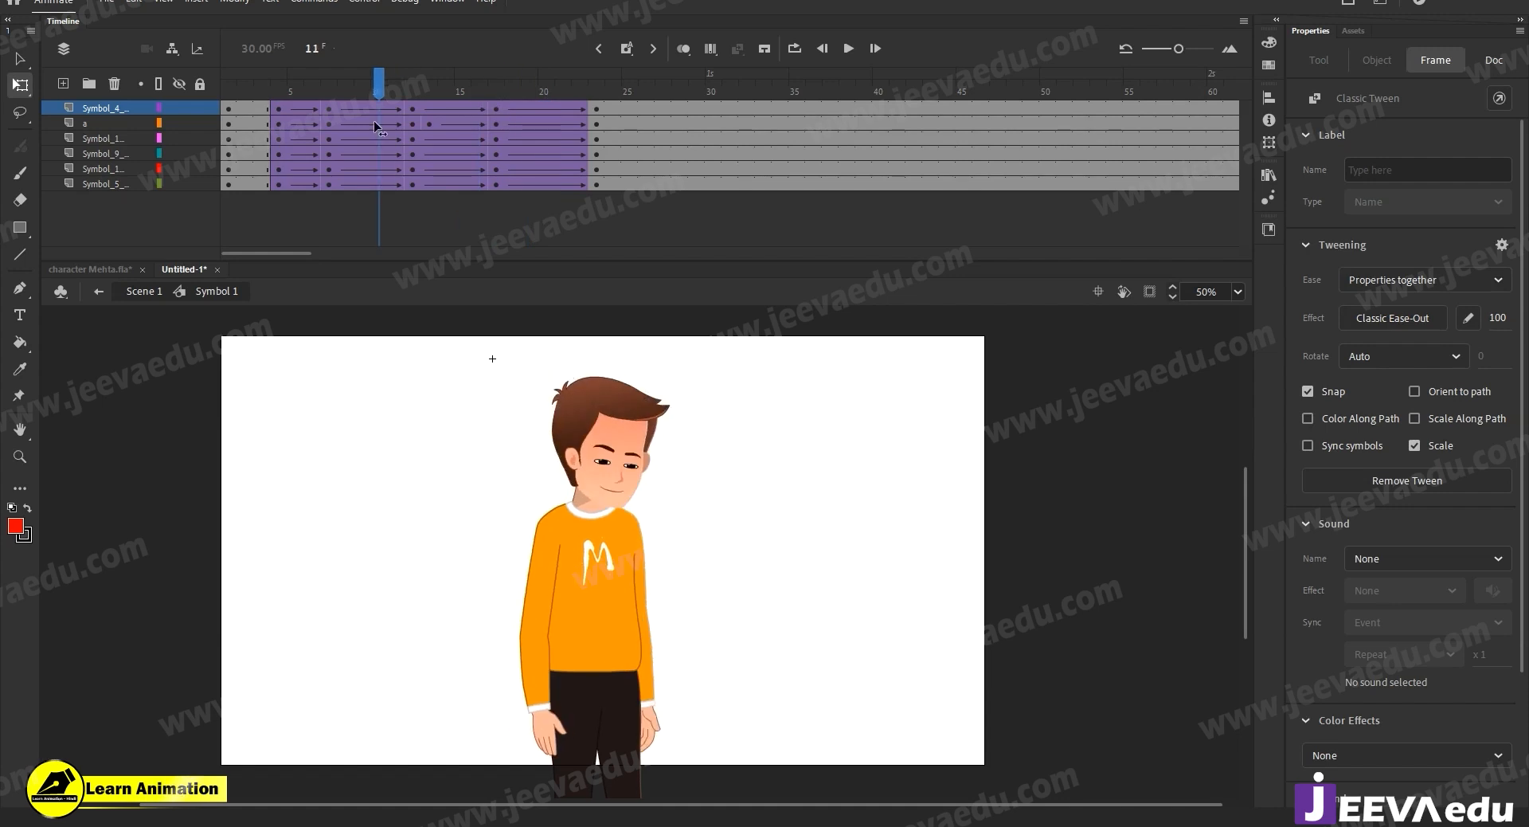
pyautogui.press('Return')
# Rotate both arms slightly outward from the body at frame 23 with Free Transform.
pyautogui.moveTo(599, 99); pyautogui.dragTo(589, 149)
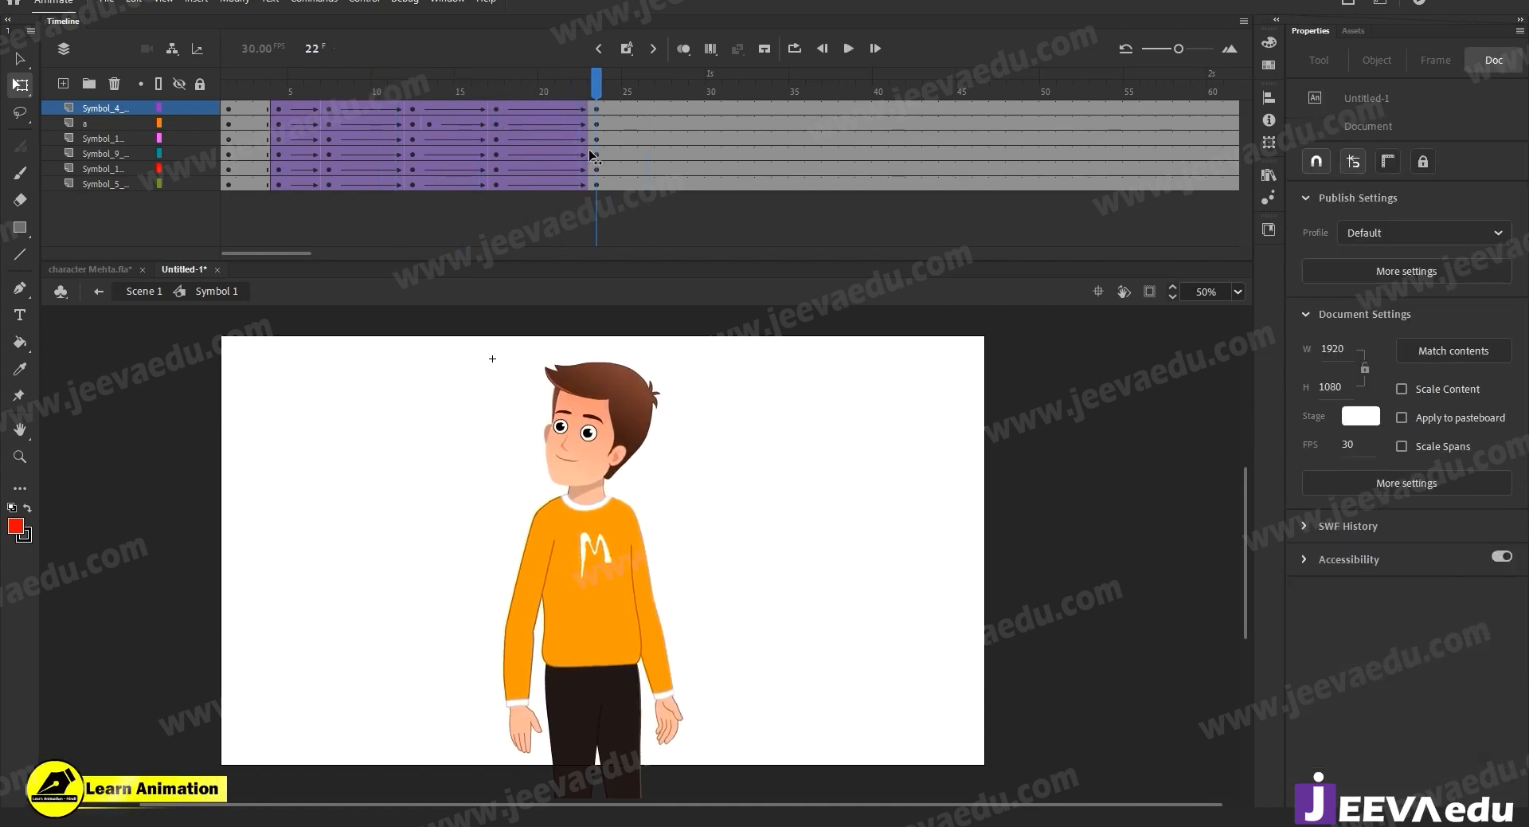
pyautogui.press('v')
pyautogui.click(518, 674)
pyautogui.press('q')
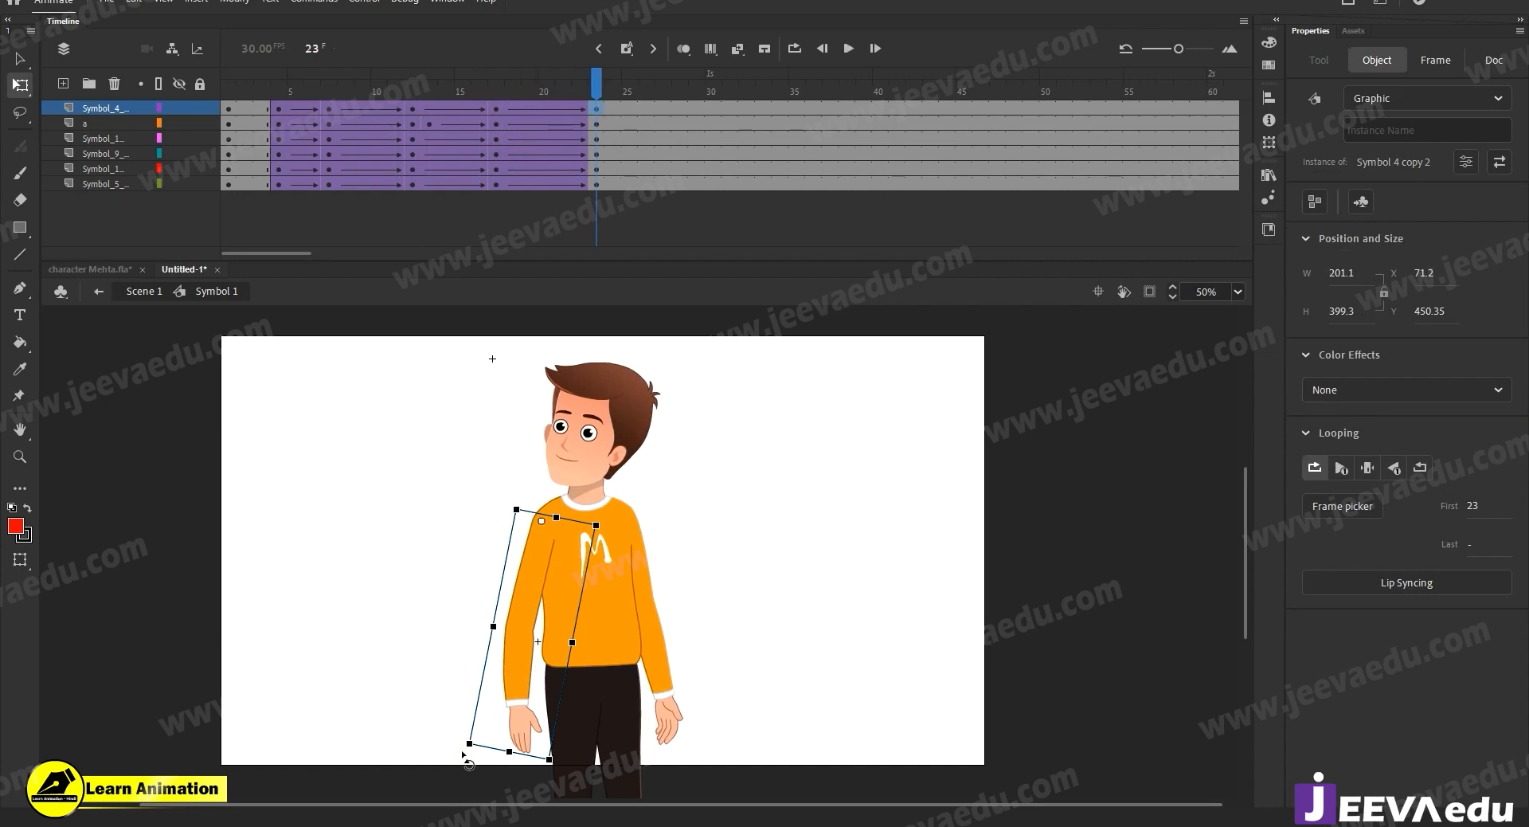
pyautogui.moveTo(463, 750); pyautogui.dragTo(459, 745)
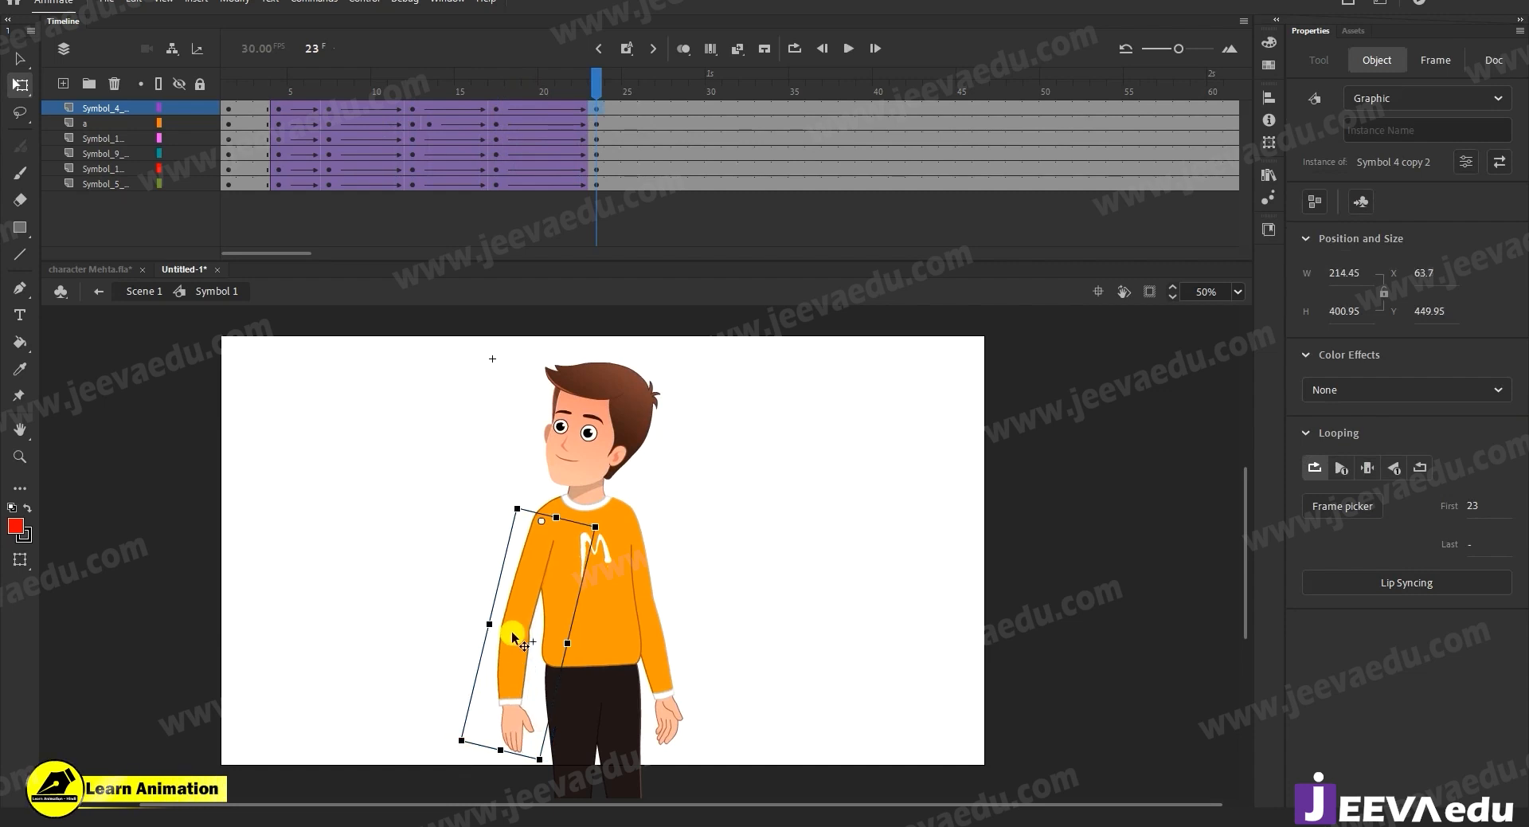
pyautogui.click(671, 712)
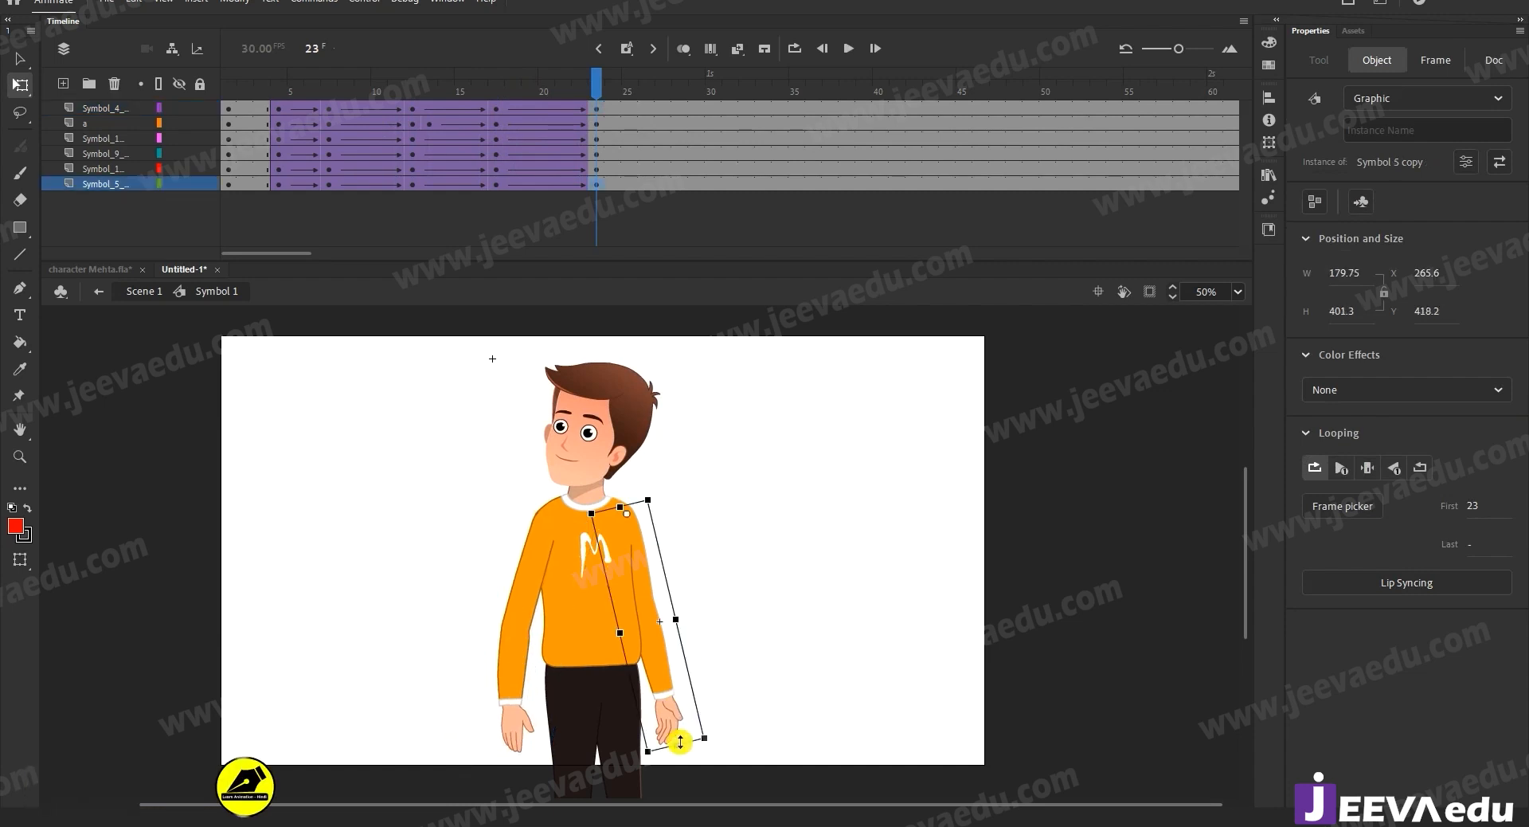
pyautogui.moveTo(720, 745); pyautogui.dragTo(729, 749)
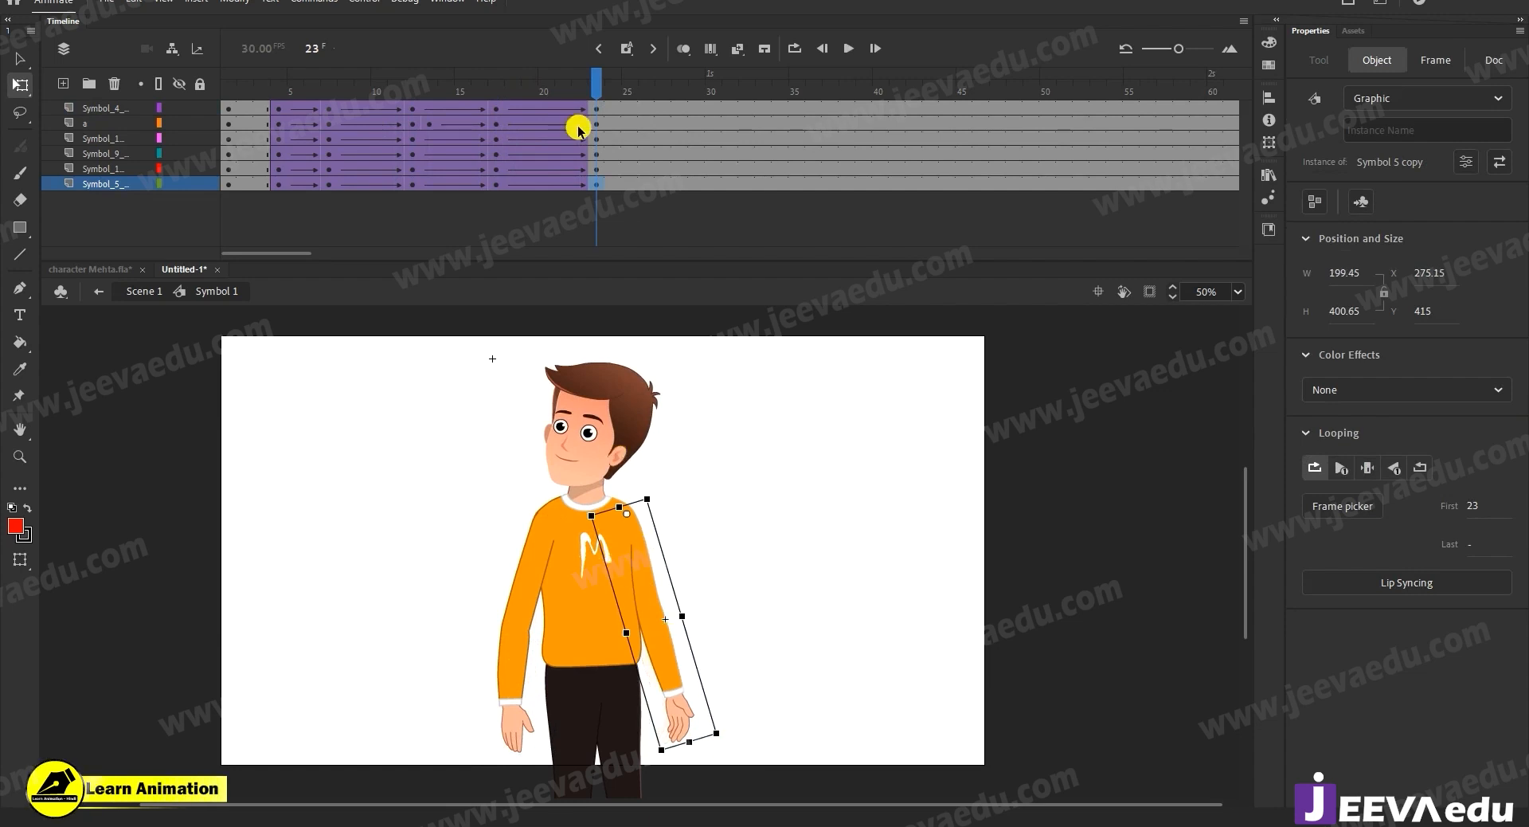
# Play the complete head turn with the adjusted arms and return to frame 1.
pyautogui.press('Return')
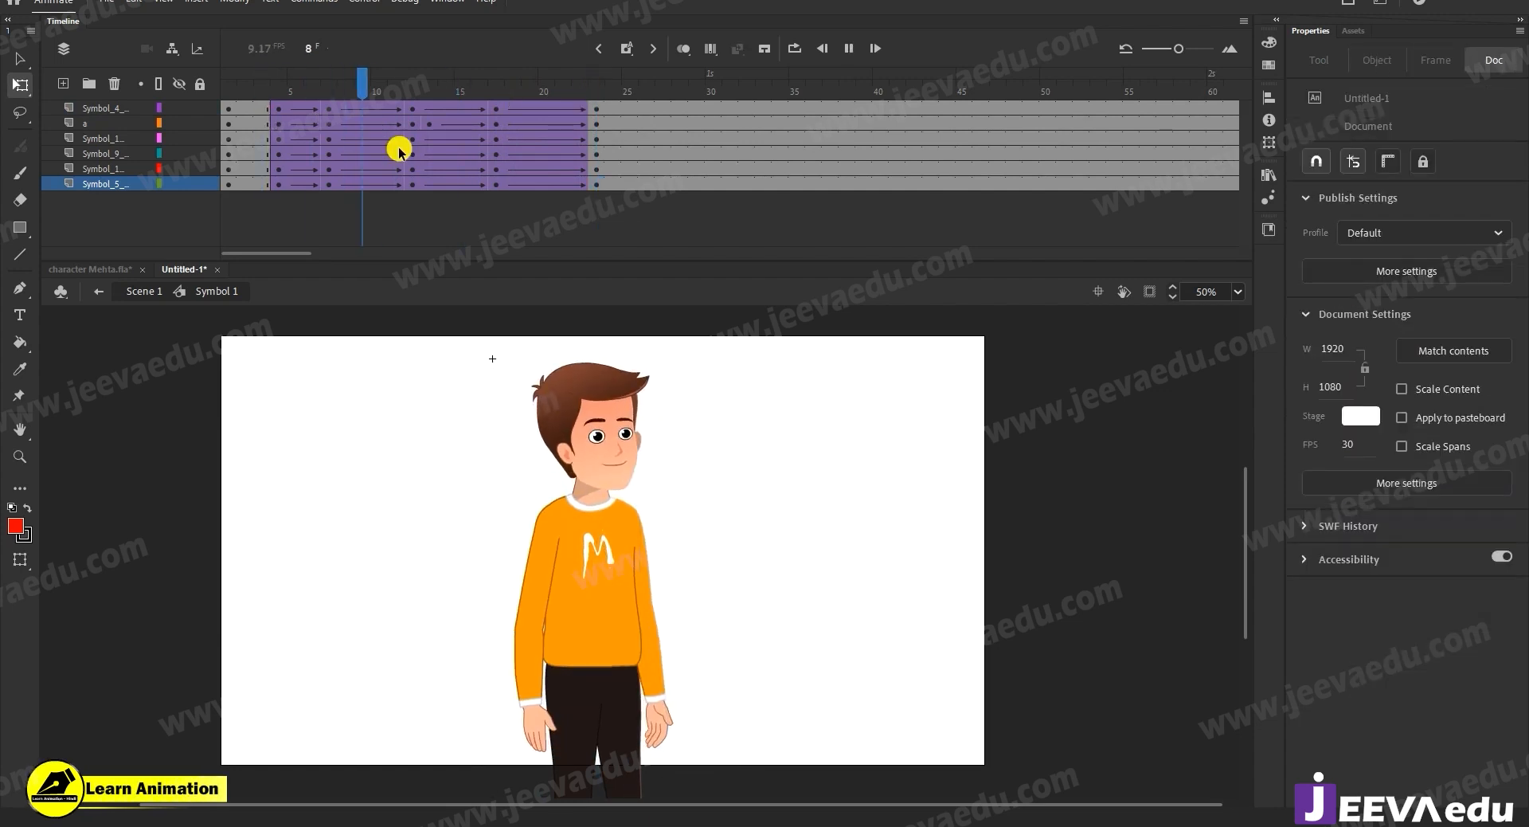
pyautogui.press('Return')
pyautogui.moveTo(602, 98); pyautogui.dragTo(223, 102)
# Return to Scene 1 and remove Layer_1's frames from frame 49 onward.
pyautogui.click(140, 283)
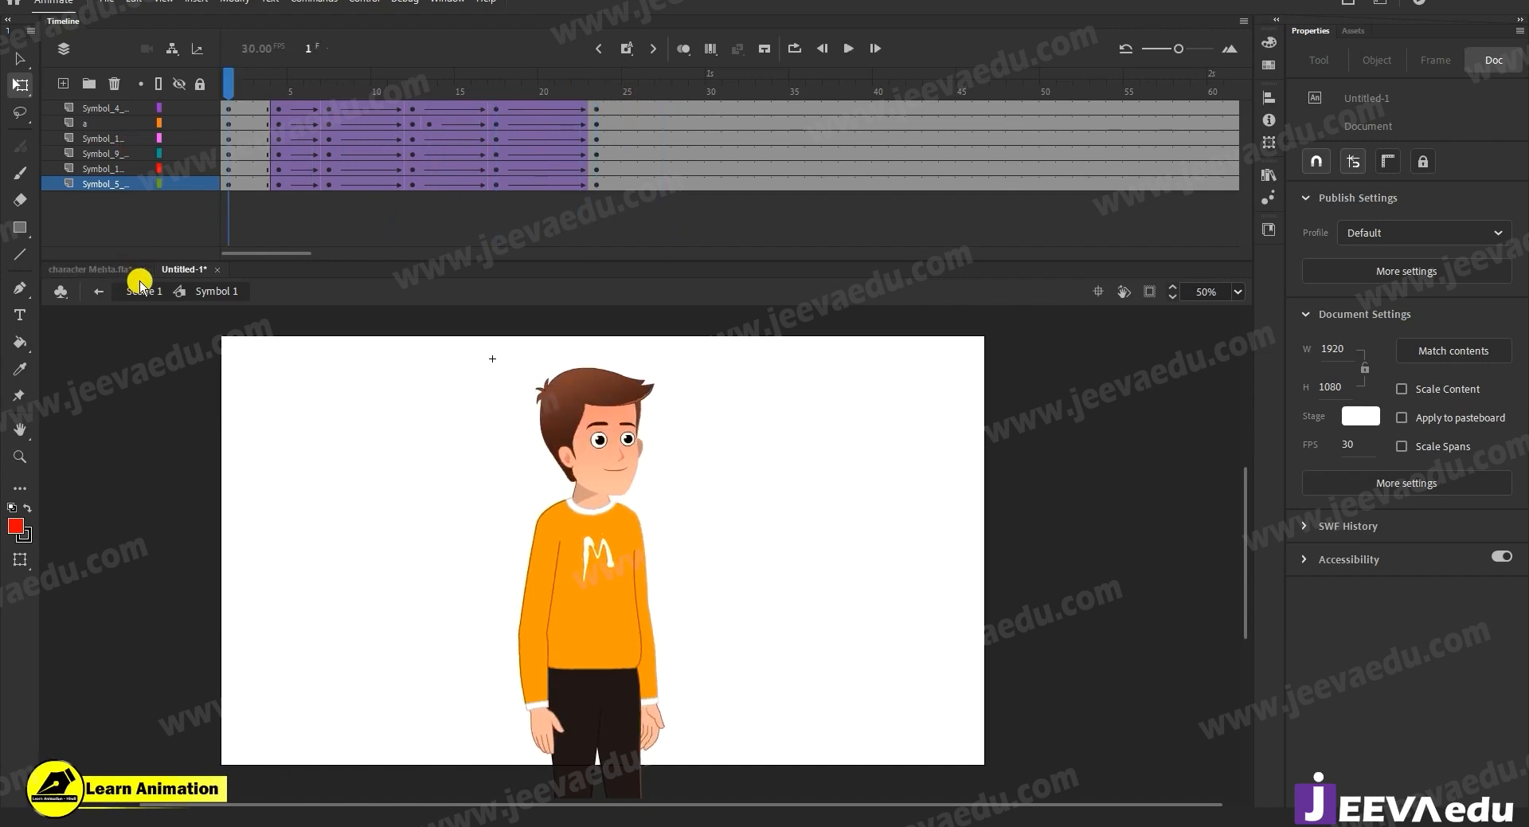
pyautogui.press('z')
pyautogui.keyDown('alt'); pyautogui.click(623, 639); pyautogui.keyUp('alt')
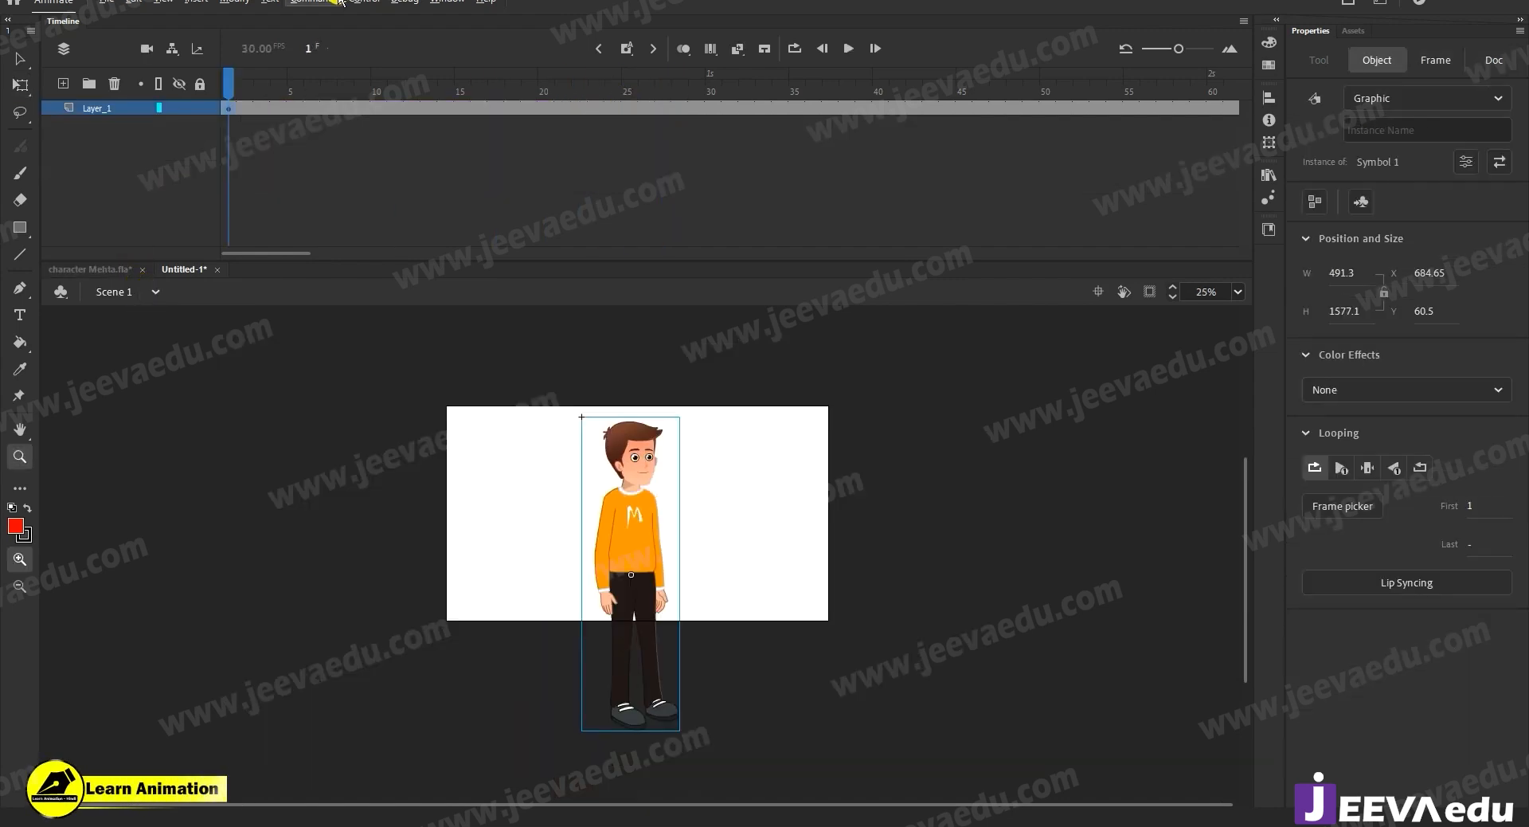
pyautogui.moveTo(284, 84); pyautogui.dragTo(690, 145)
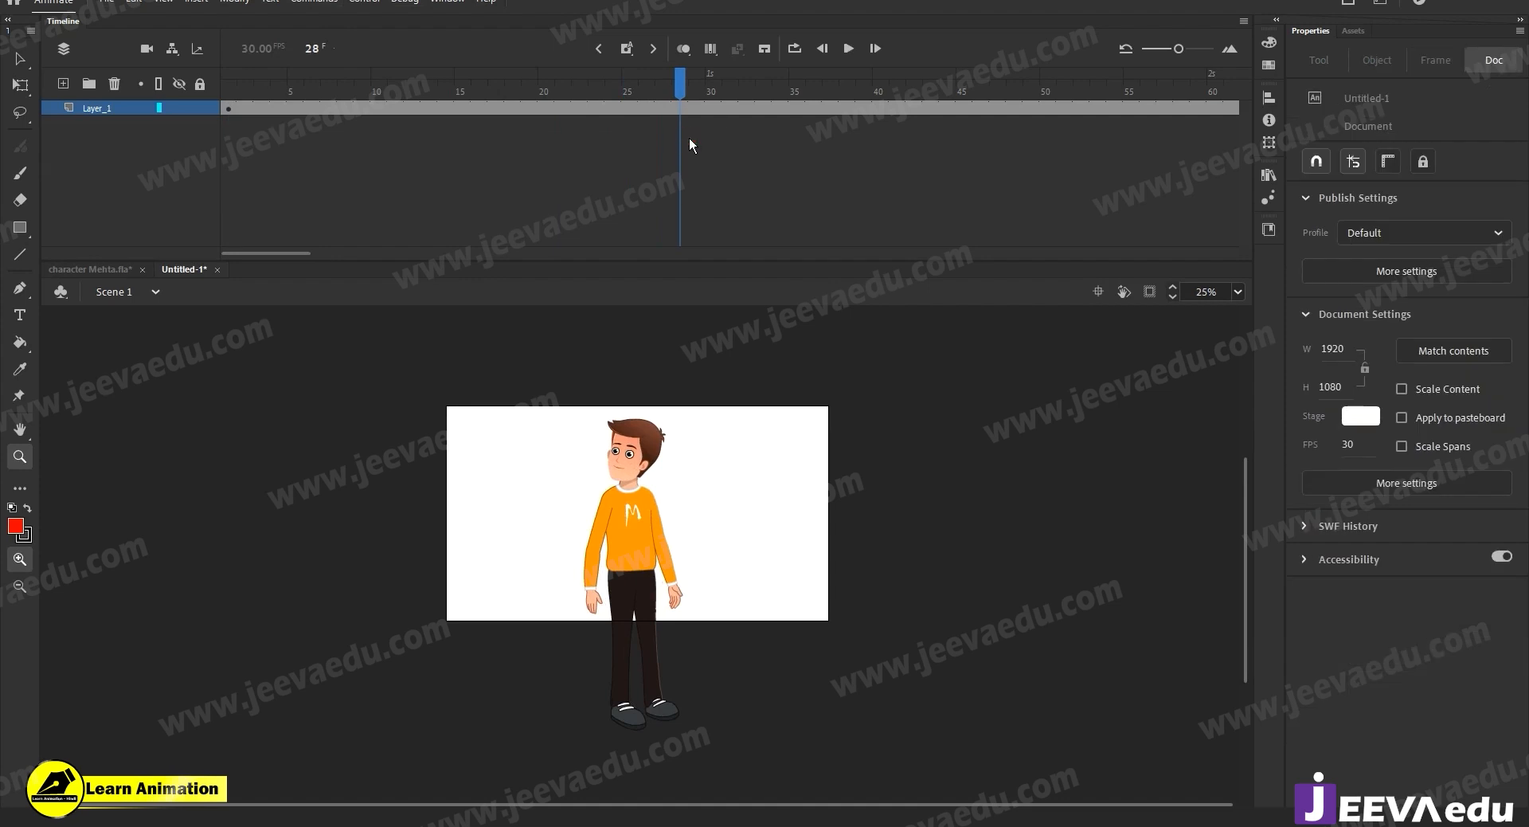
pyautogui.moveTo(803, 112); pyautogui.dragTo(1063, 116)
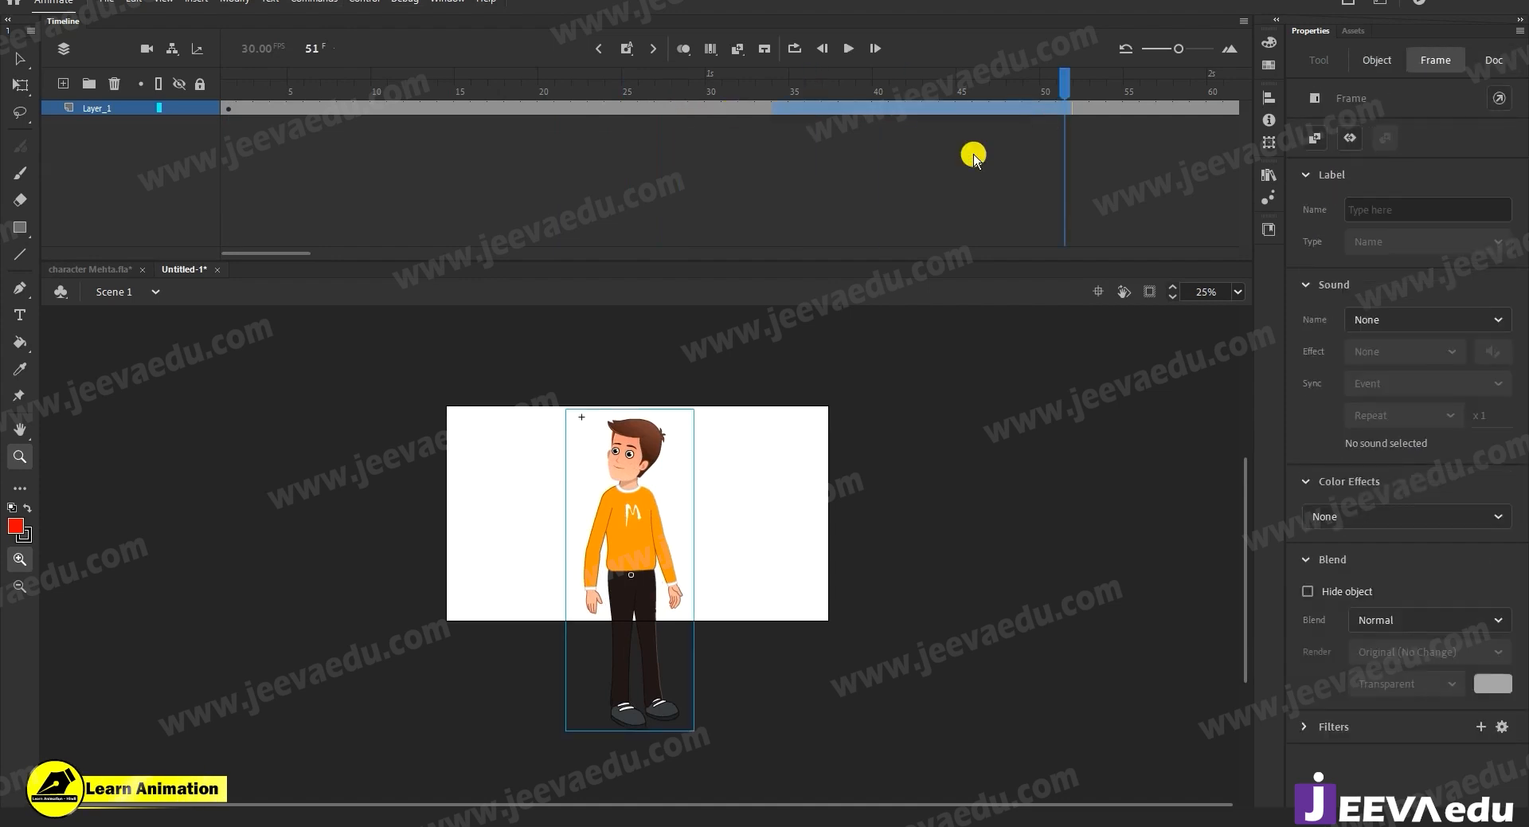
pyautogui.click(678, 135)
pyautogui.moveTo(1031, 109); pyautogui.dragTo(1218, 113)
pyautogui.hotkey('shift', 'F5')
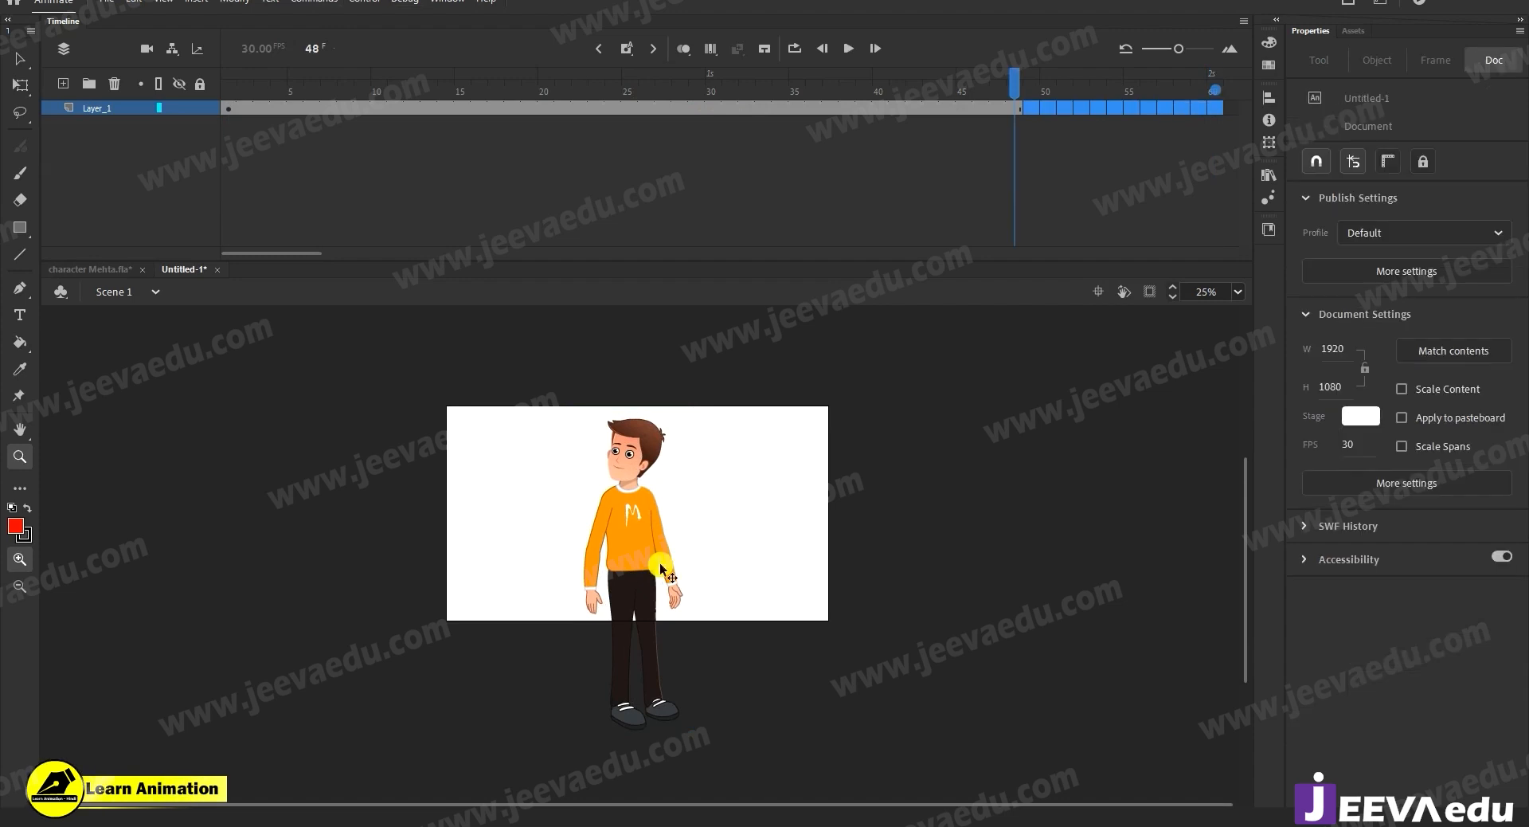
# Clip content outside the stage and enlarge the character at frame 1 to about 1074 × 3448 px, placed in the stage's right half.
pyautogui.press('v')
pyautogui.click(661, 570)
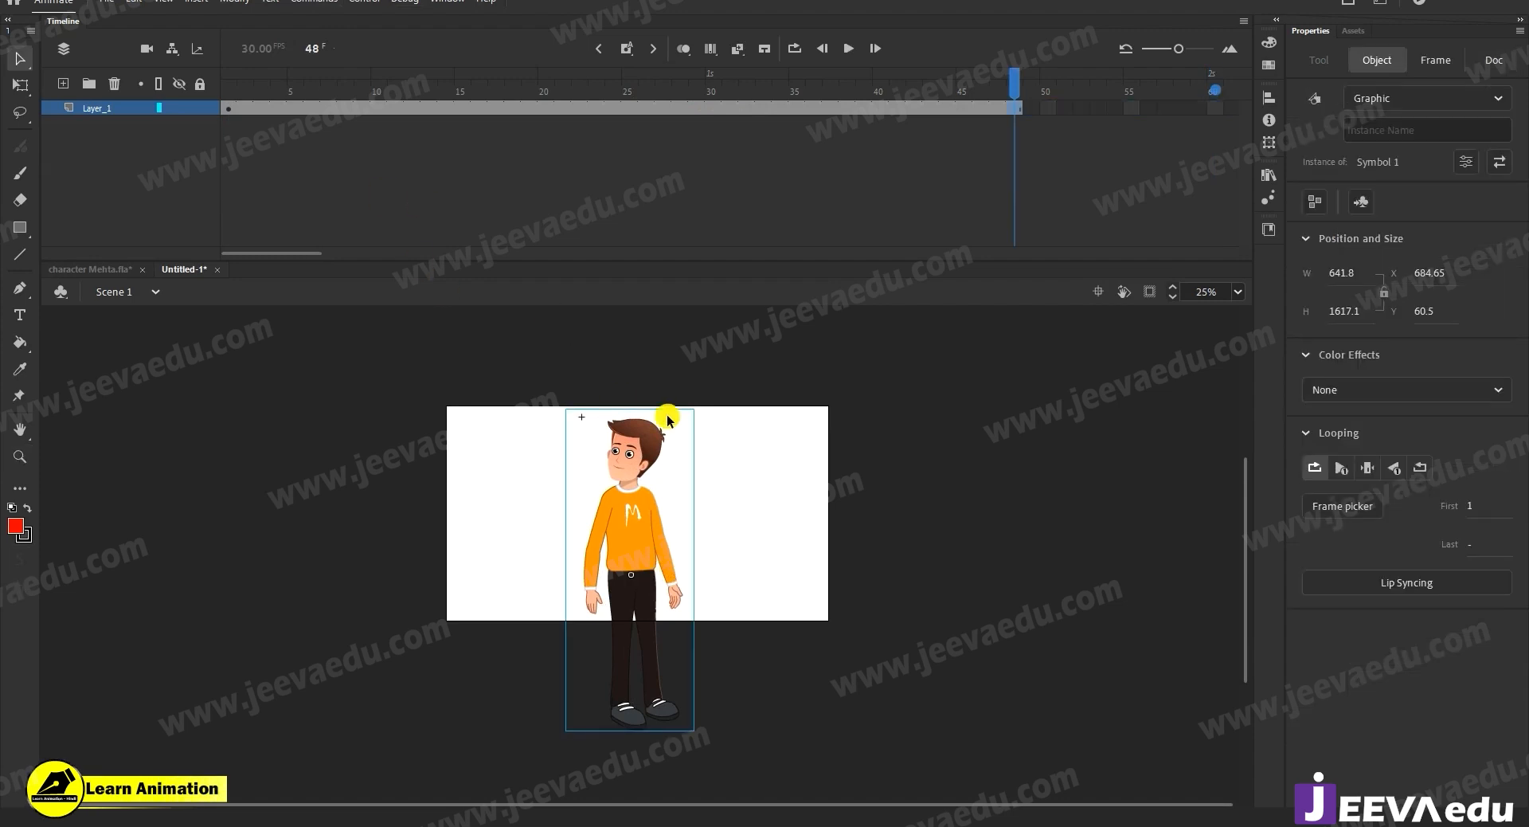
pyautogui.press('q')
pyautogui.moveTo(541, 95); pyautogui.dragTo(45, 140)
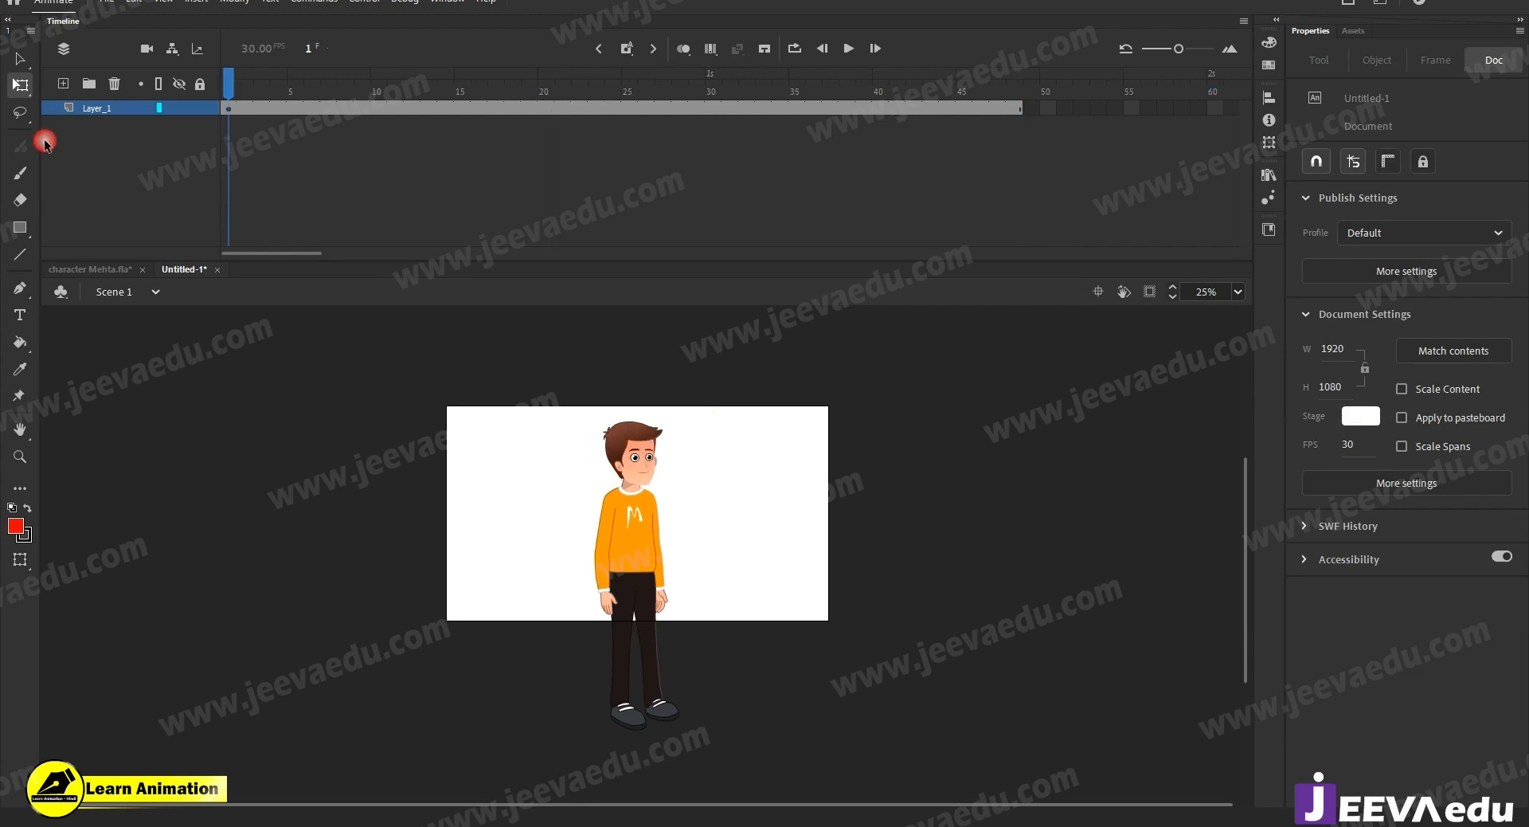
pyautogui.click(631, 537)
pyautogui.click(1149, 292)
pyautogui.moveTo(702, 354); pyautogui.dragTo(726, 256)
pyautogui.moveTo(642, 542); pyautogui.dragTo(727, 630)
pyautogui.moveTo(801, 414); pyautogui.dragTo(814, 379)
# Duplicate the character into the stage's left half and scale the copy down to about 287 × 922 px to show the full body.
pyautogui.moveTo(714, 499); pyautogui.dragTo(526, 519)
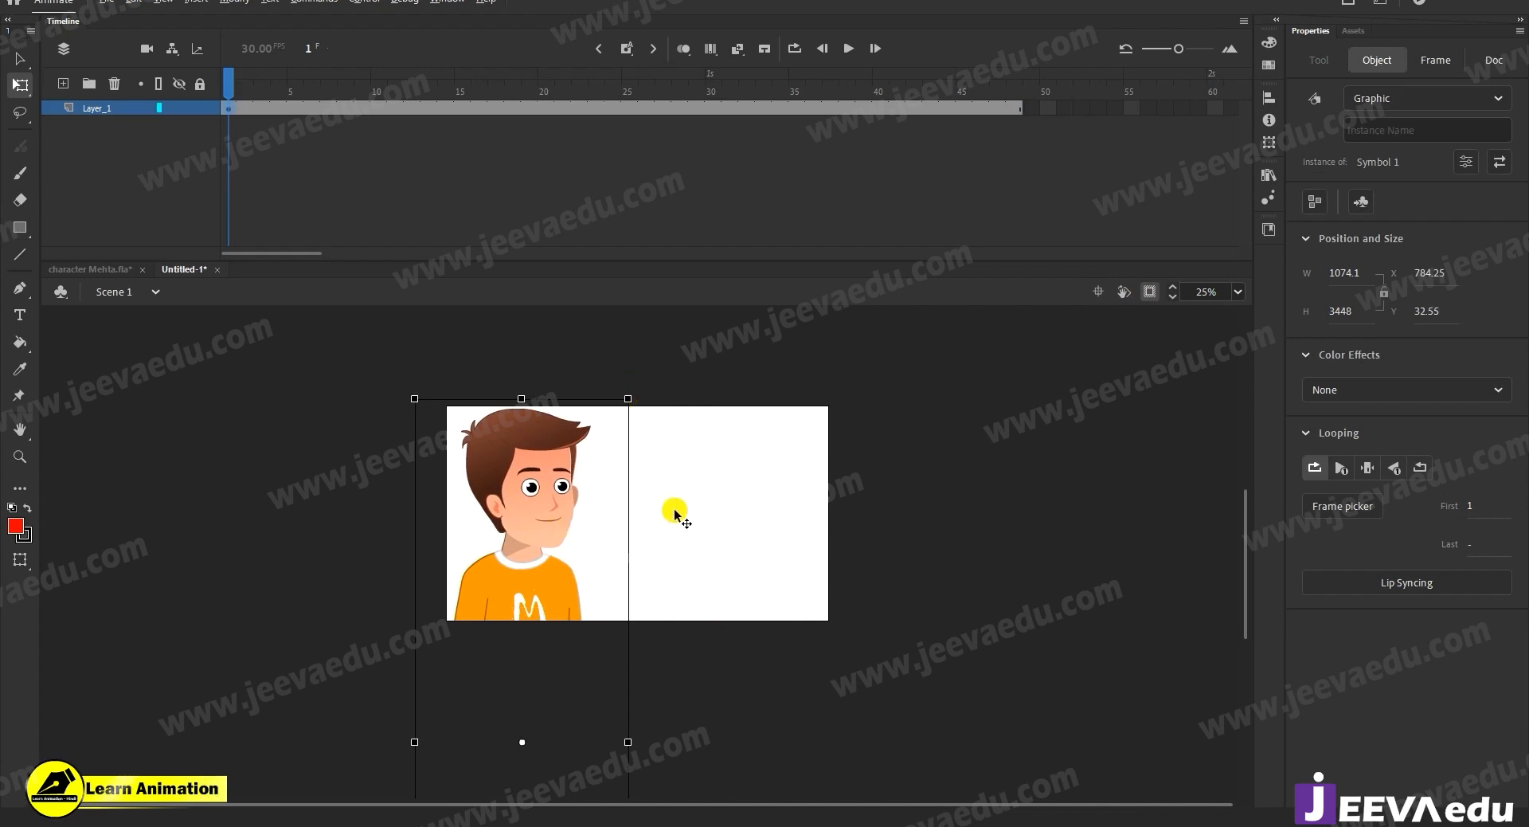
pyautogui.hotkey('ctrl', 'z')
pyautogui.moveTo(737, 515); pyautogui.dragTo(578, 512)
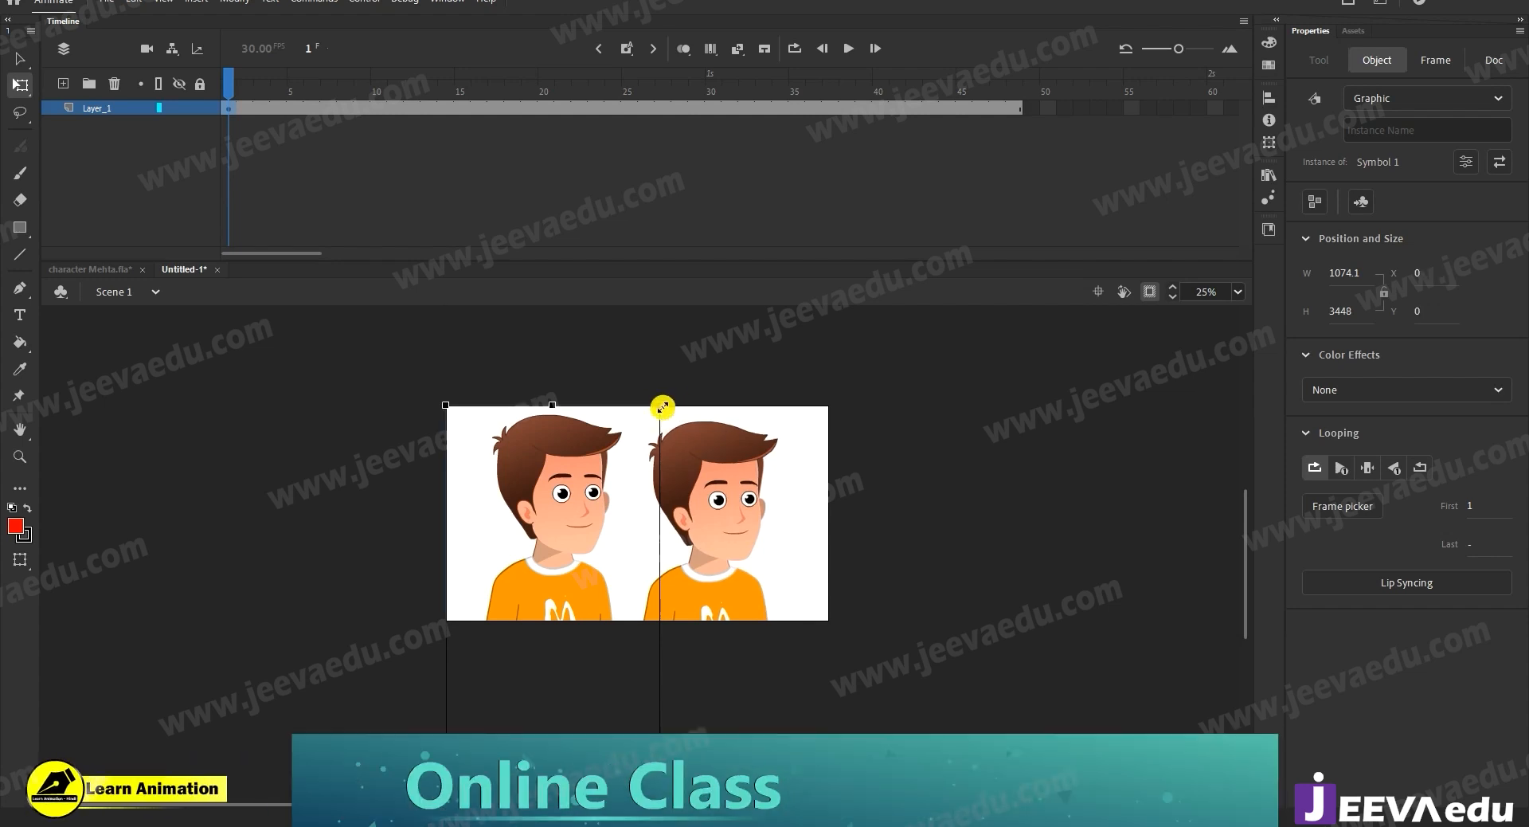
pyautogui.moveTo(662, 407); pyautogui.dragTo(599, 469)
pyautogui.moveTo(577, 607); pyautogui.dragTo(564, 418)
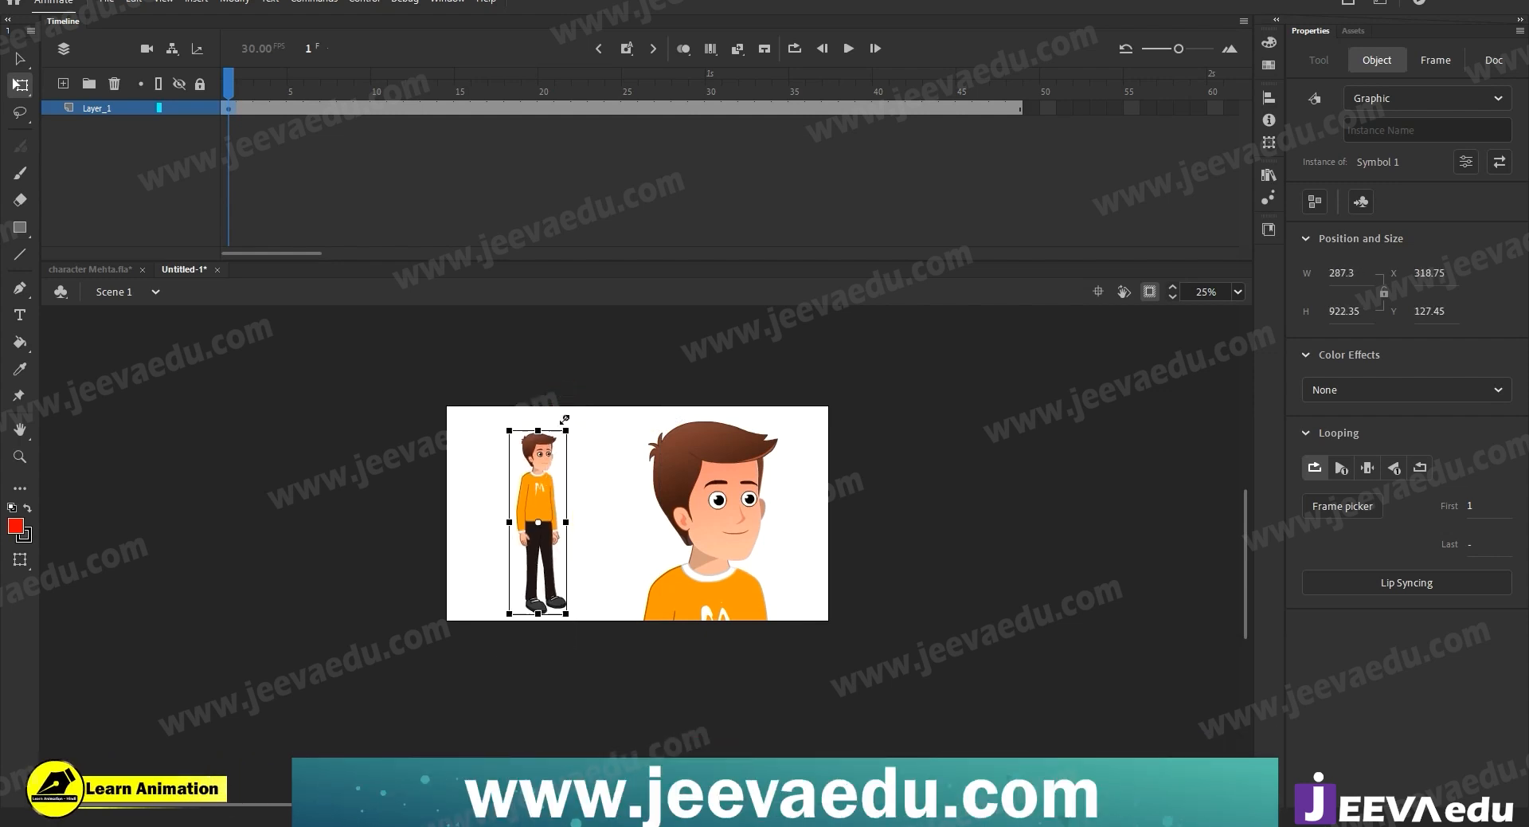
# Deselect the copy and test the movie to view both characters' head turns.
pyautogui.click(603, 506)
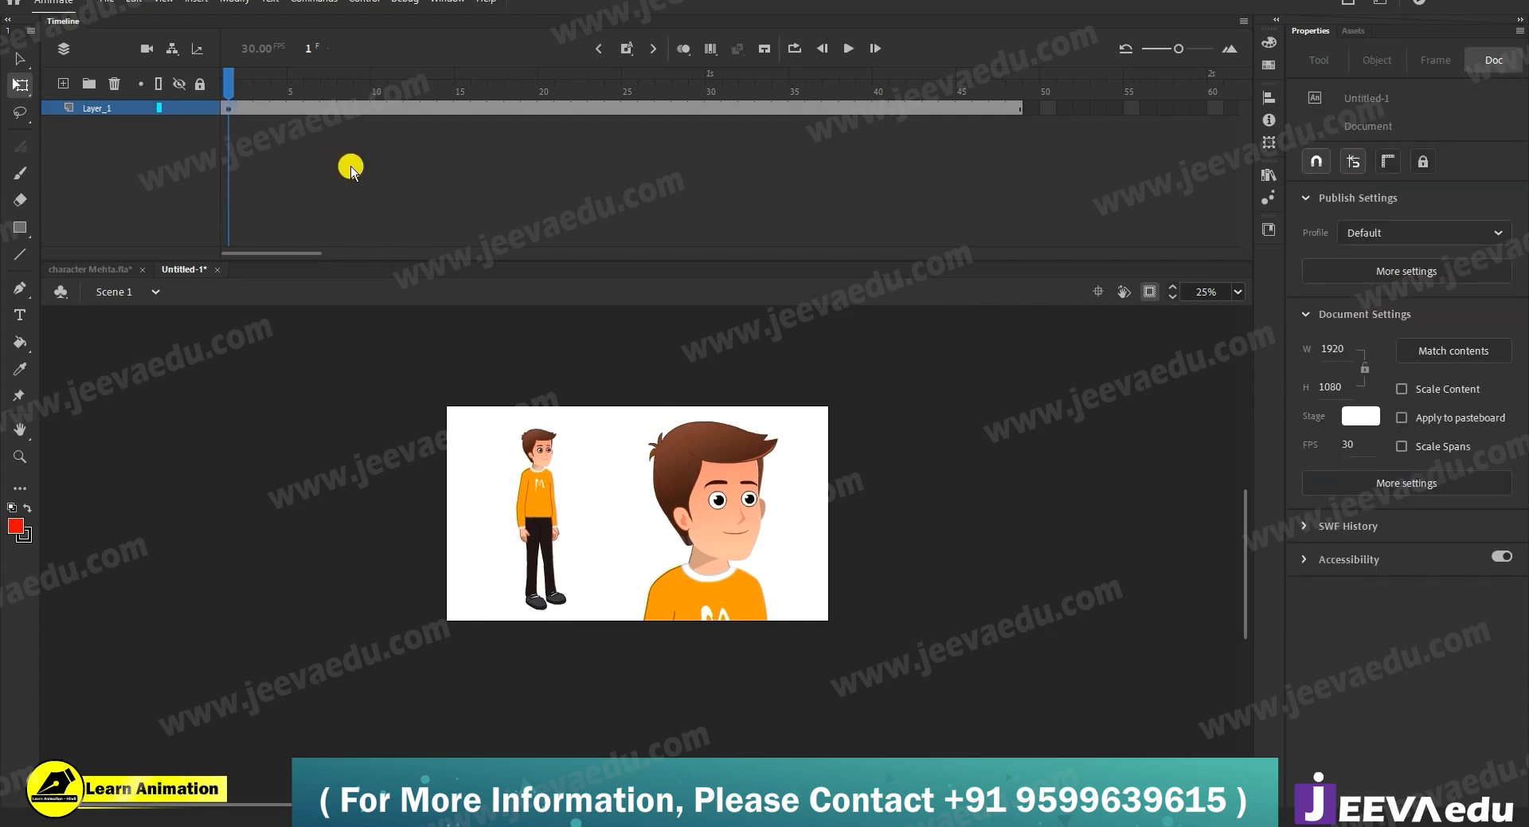
pyautogui.hotkey('ctrl', 'Return')
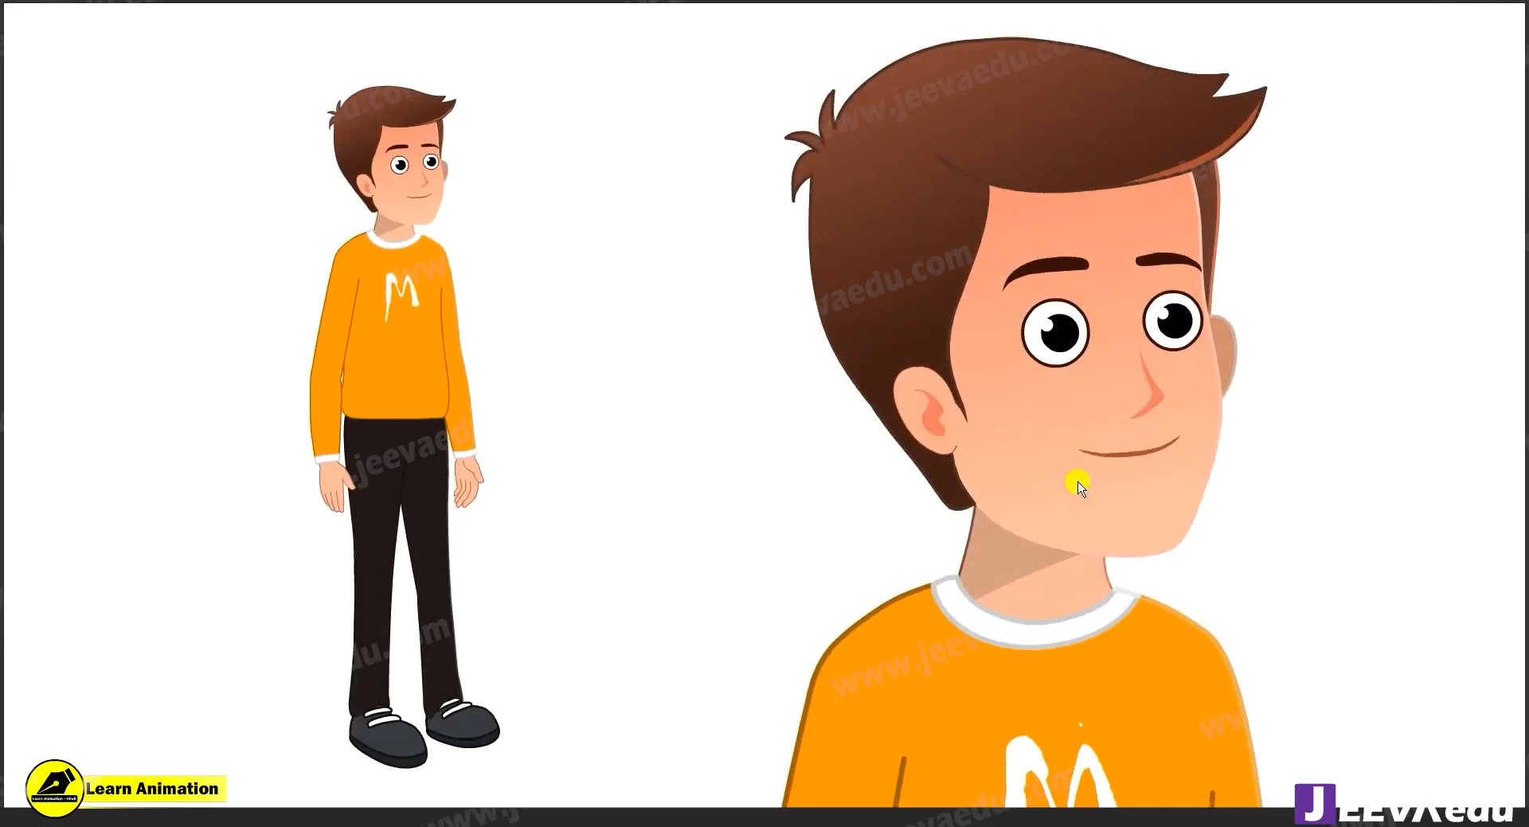